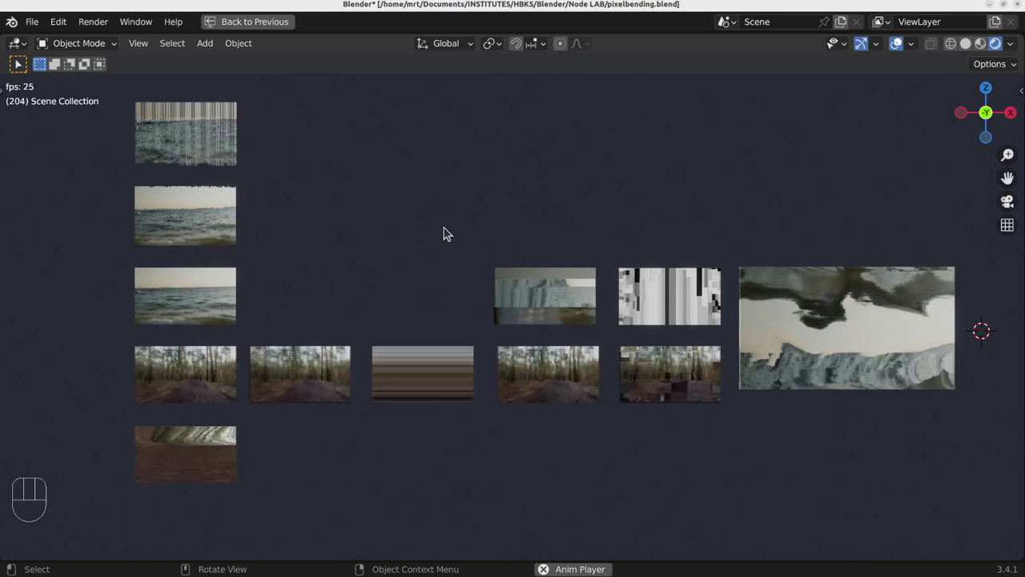
Step: Stop the animation playback and restore the full workspace layout from the maximized viewport
{"action": "key", "text": "space"}
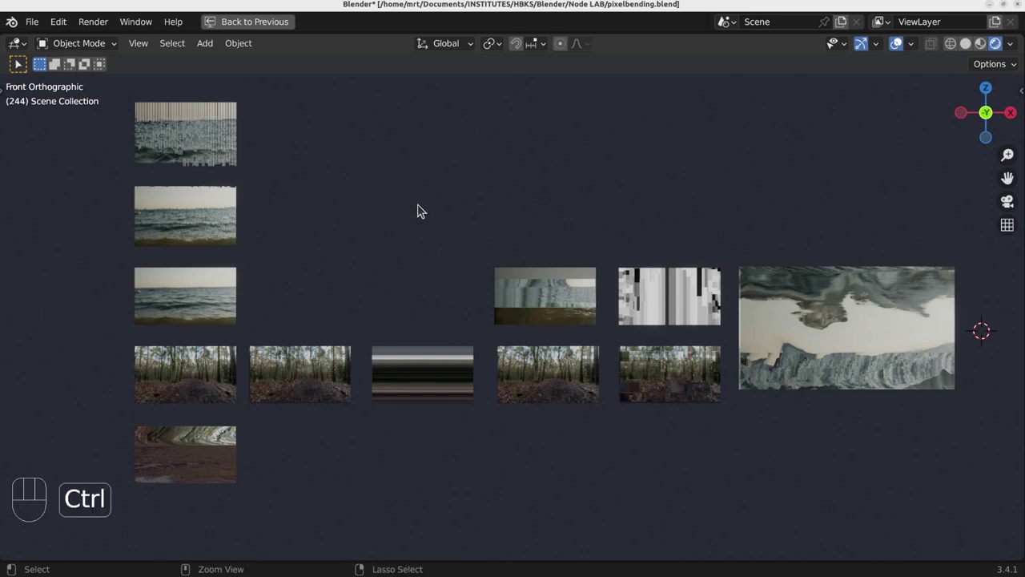
{"action": "key", "text": "ctrl+space"}
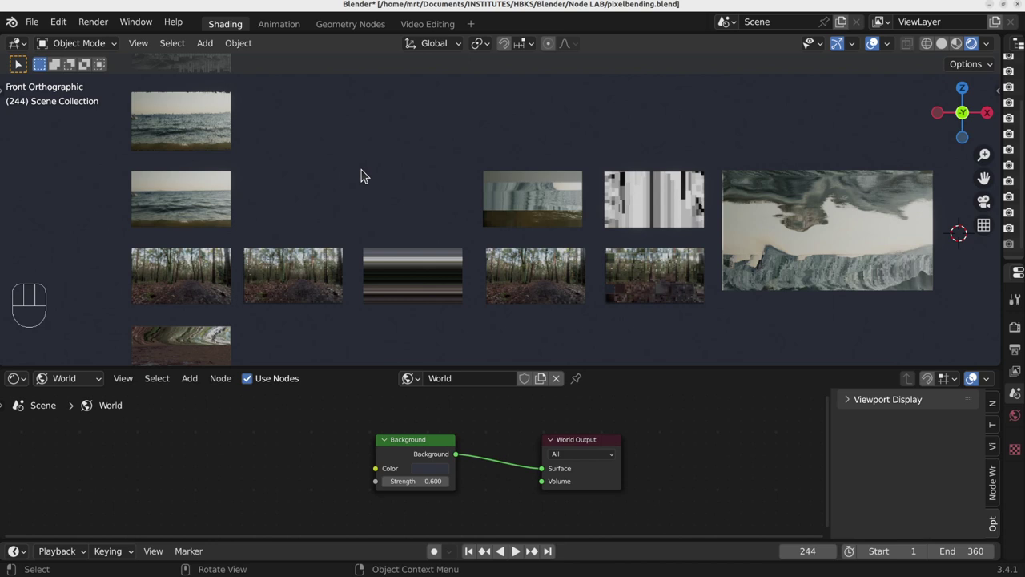
Step: Search the add-ons in the preferences for "image" to check Import Images as Planes, and close the preferences
{"action": "left_click", "coordinate": [58, 22]}
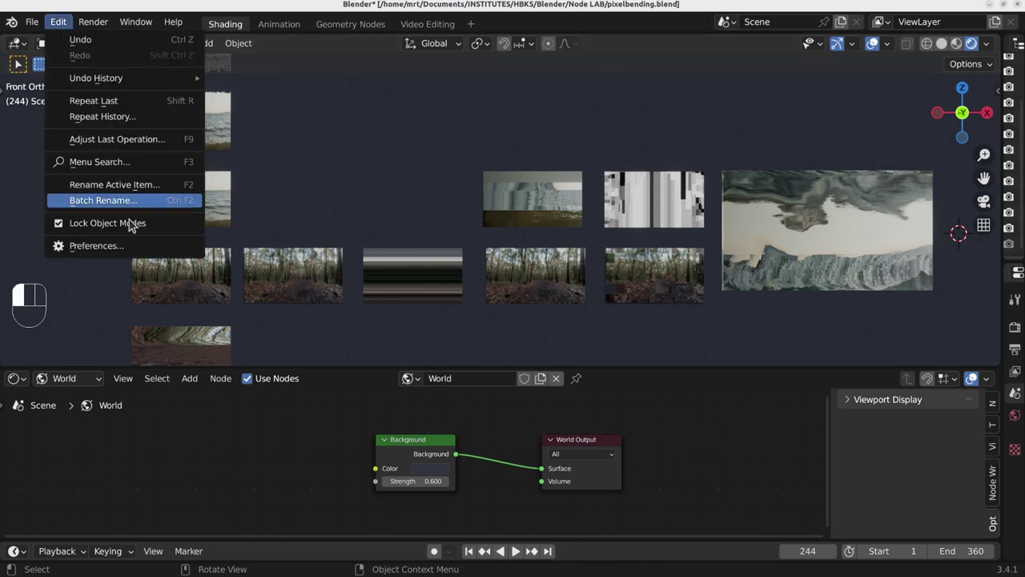
{"action": "left_click", "coordinate": [129, 246]}
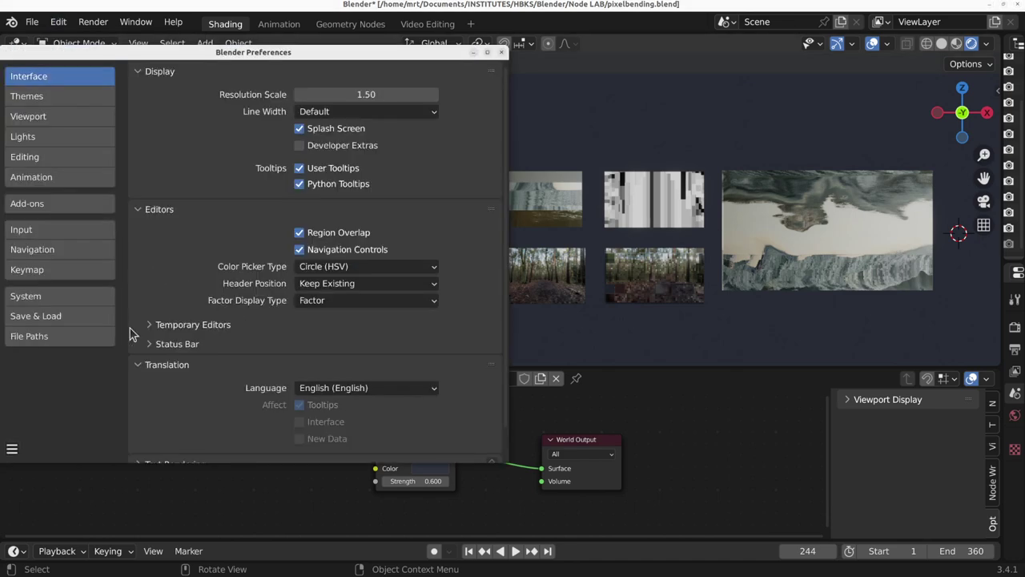
{"action": "left_click", "coordinate": [48, 209]}
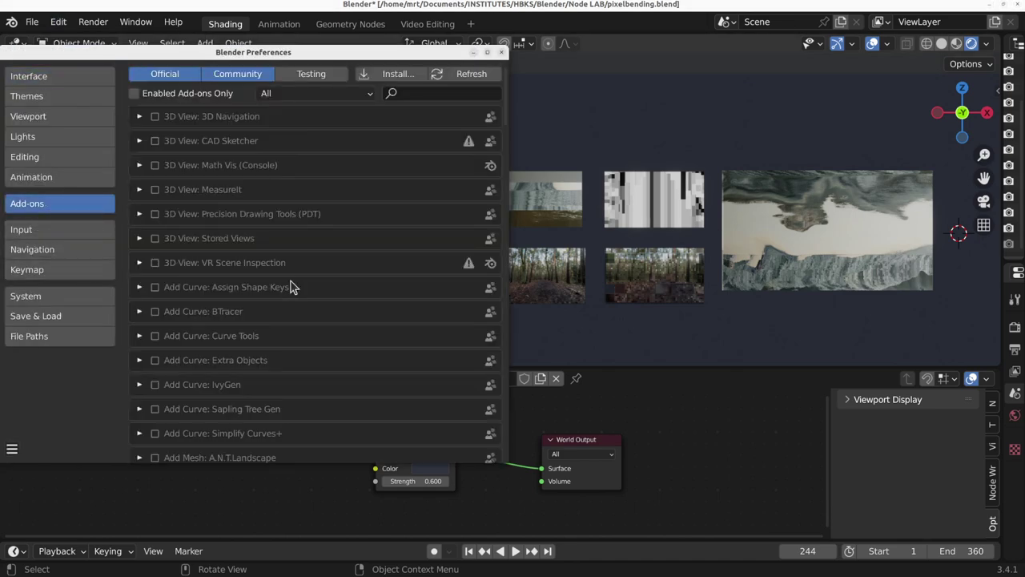
{"action": "left_click", "coordinate": [440, 95]}
{"action": "type", "text": "image"}
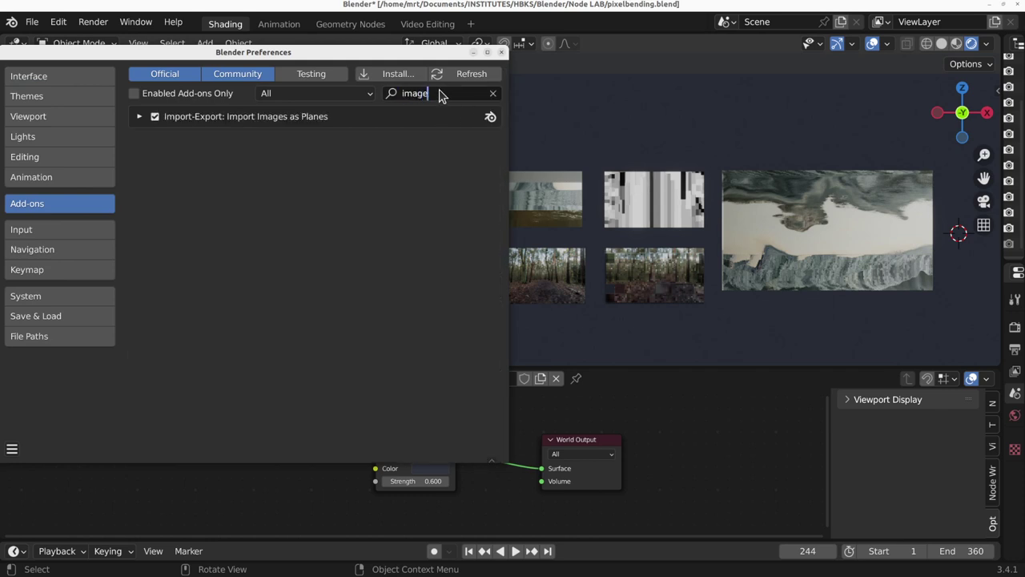
{"action": "key", "text": "Return"}
{"action": "left_click", "coordinate": [502, 51]}
Step: Place the 3D cursor in the empty area above the forest planes and import bikingforest0001-0250.mp4 from ASSETS as an image plane with Emit material
{"action": "right_click", "coordinate": [357, 165], "text": "shift"}
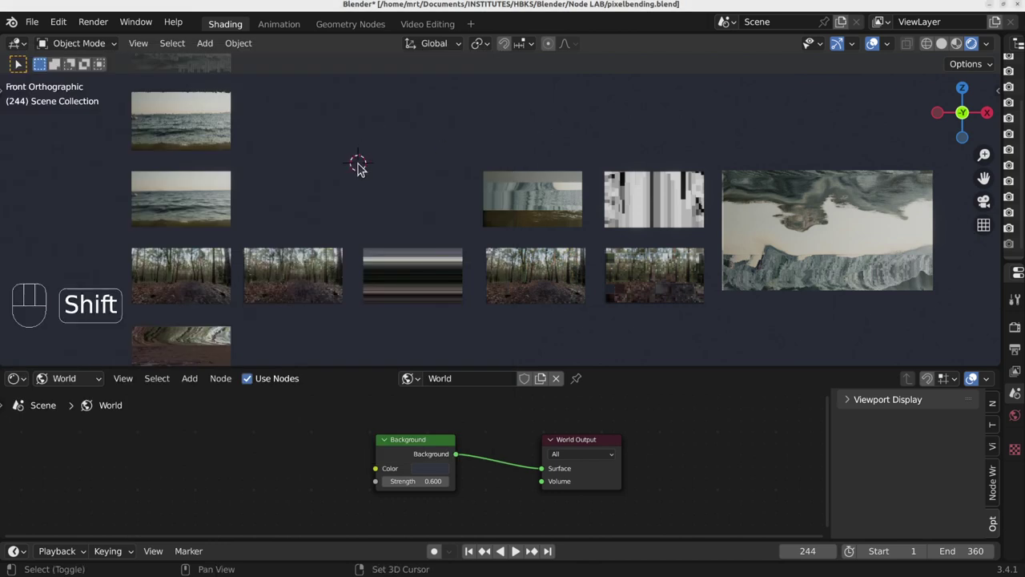
{"action": "key", "text": "shift+a"}
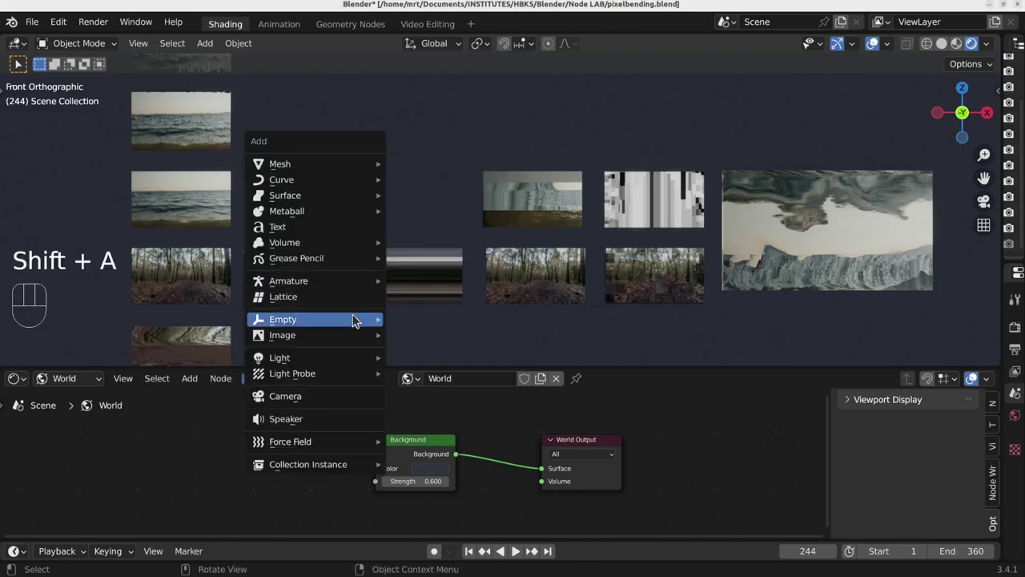
{"action": "mouse_move", "coordinate": [308, 340]}
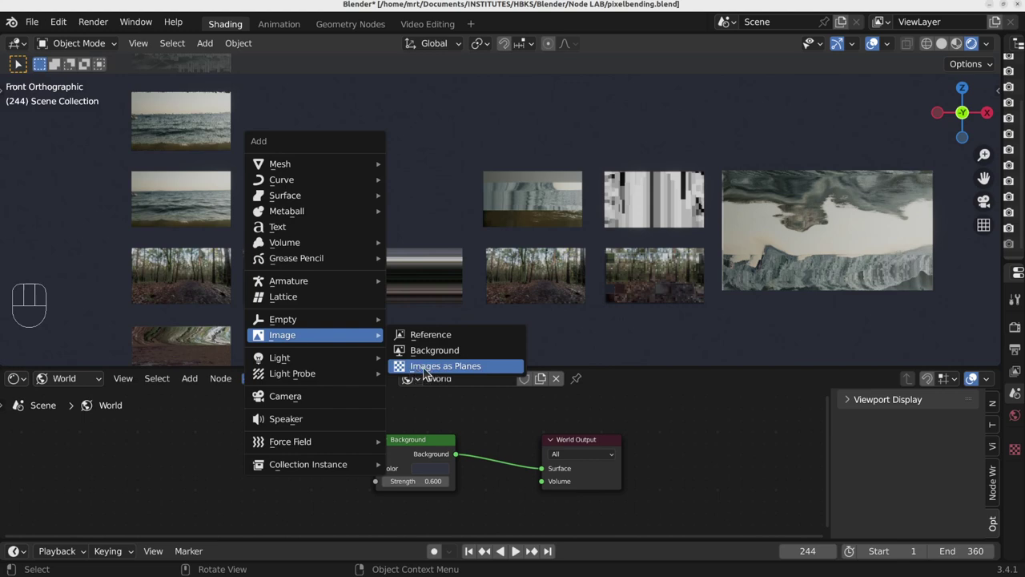
{"action": "left_click", "coordinate": [458, 362]}
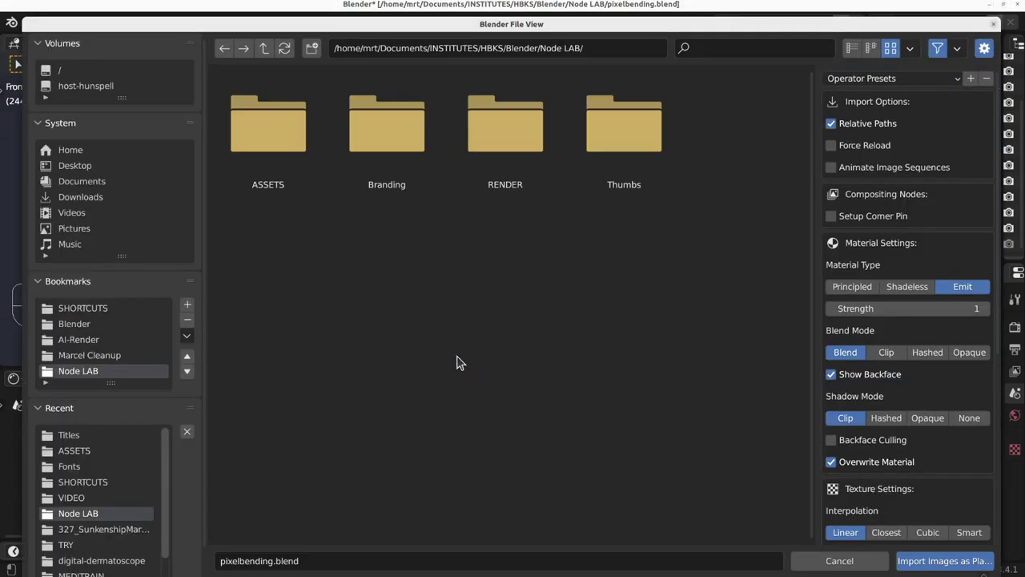
{"action": "double_click", "coordinate": [274, 137]}
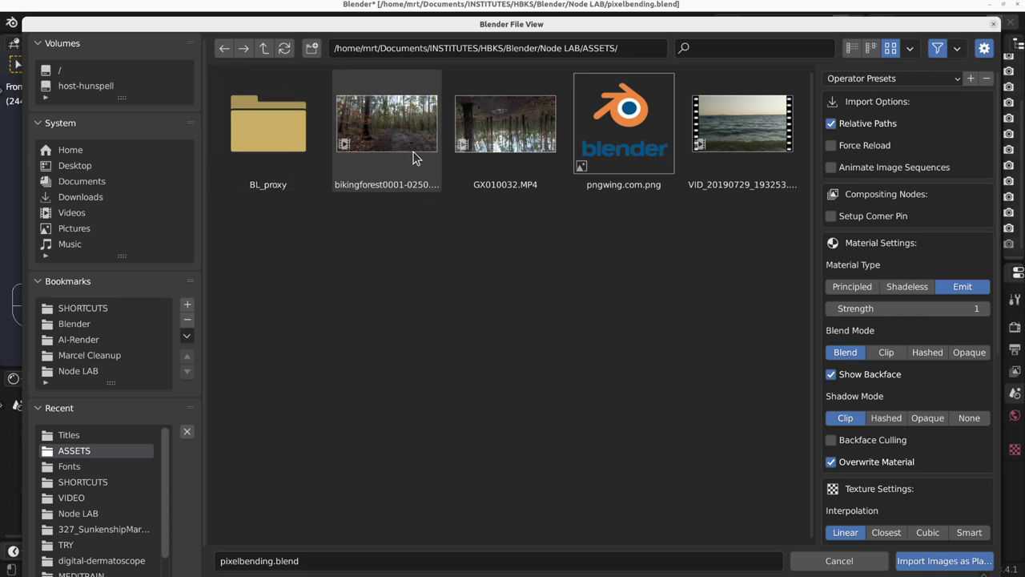
{"action": "left_click", "coordinate": [394, 122]}
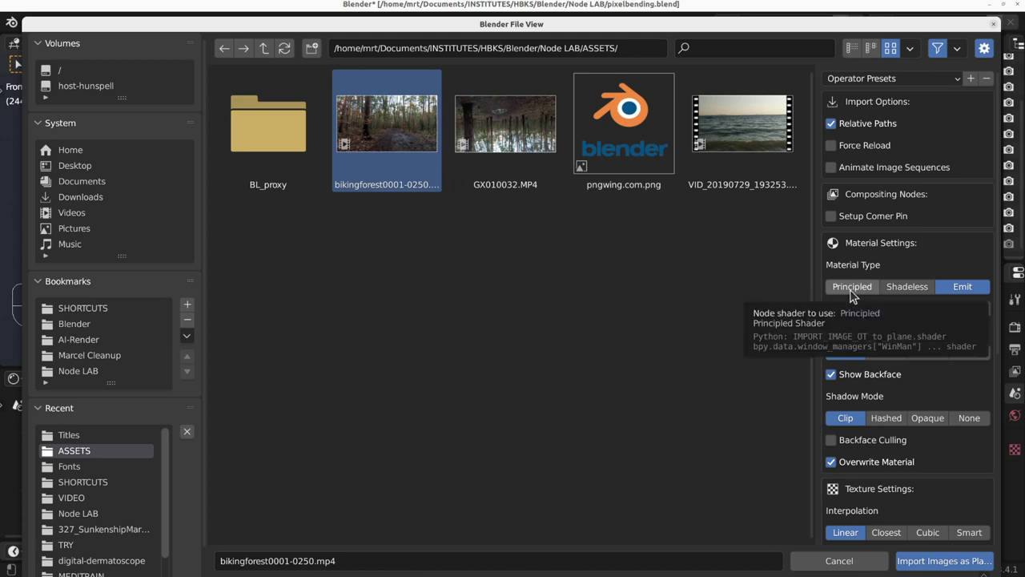
{"action": "left_click_drag", "start_coordinate": [964, 288], "coordinate": [473, 189]}
{"action": "left_click", "coordinate": [970, 292]}
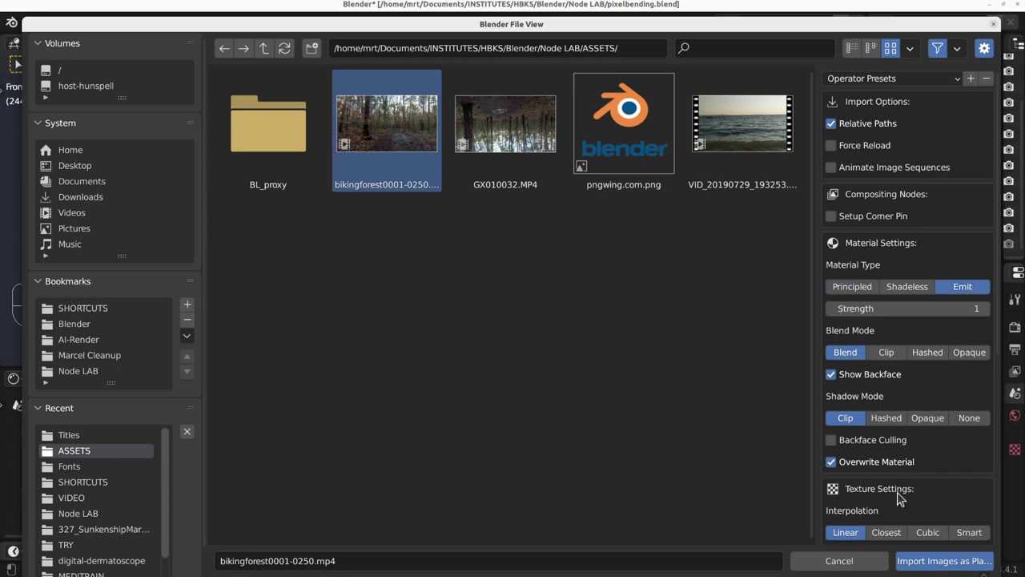
{"action": "left_click", "coordinate": [945, 561]}
Step: Switch the shader editor from World to Object to show the new forest plane's material nodes
{"action": "scroll", "coordinate": [365, 164], "scroll_direction": "up", "scroll_amount": 8}
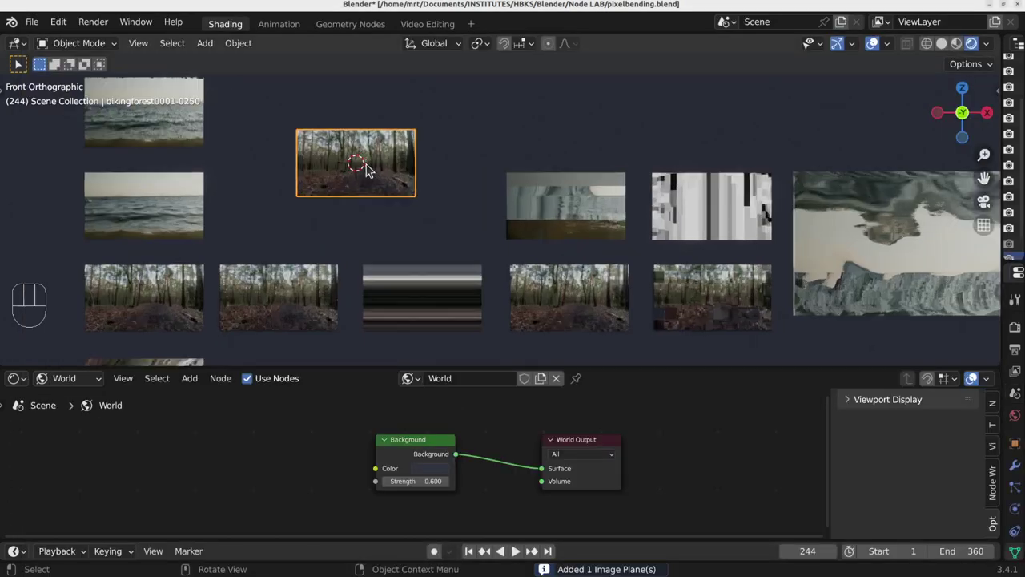
{"action": "middle_click_drag", "start_coordinate": [364, 151], "coordinate": [450, 208], "text": "shift"}
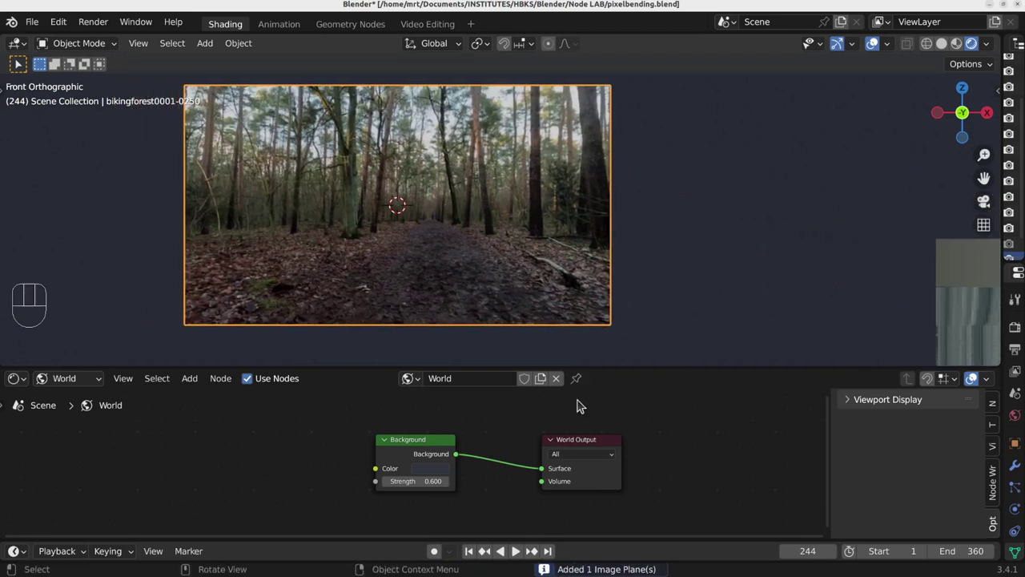
{"action": "left_click", "coordinate": [66, 378]}
{"action": "left_click", "coordinate": [64, 396]}
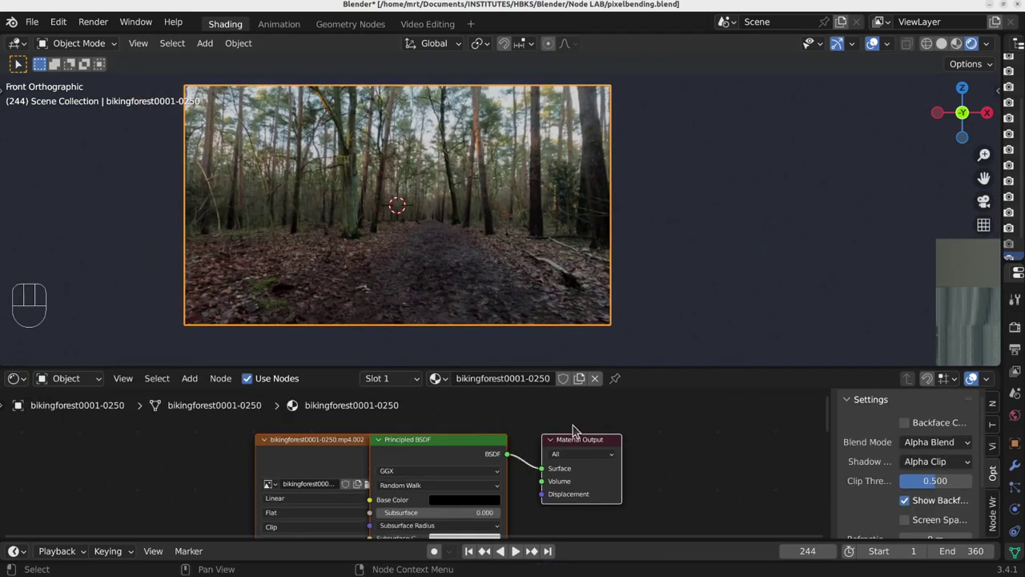
Step: Move the movie texture node clear of the Principled BSDF and enlarge the shader editor, keeping the plane in view
{"action": "left_click_drag", "start_coordinate": [322, 447], "coordinate": [271, 439]}
{"action": "left_click_drag", "start_coordinate": [468, 367], "coordinate": [469, 228]}
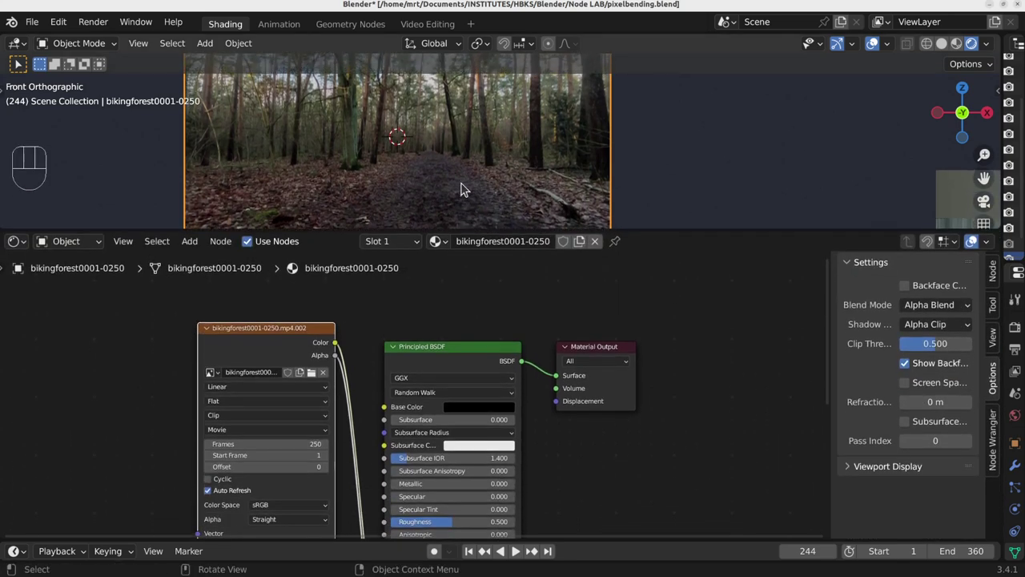
{"action": "scroll", "coordinate": [463, 187], "scroll_direction": "down", "scroll_amount": 3}
{"action": "middle_click_drag", "start_coordinate": [462, 187], "coordinate": [457, 179], "text": "shift"}
{"action": "scroll", "coordinate": [448, 162], "scroll_direction": "up", "scroll_amount": 1}
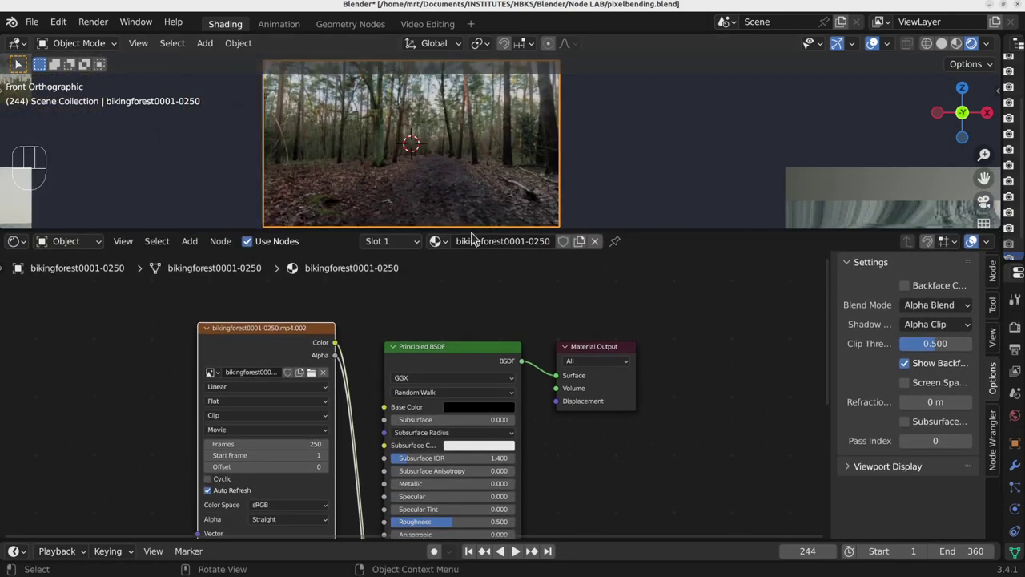
{"action": "left_click_drag", "start_coordinate": [473, 239], "coordinate": [477, 222]}
Step: Spread out the movie texture, Principled BSDF and Material Output nodes so their connections can be seen
{"action": "left_click_drag", "start_coordinate": [481, 357], "coordinate": [500, 293]}
{"action": "left_click_drag", "start_coordinate": [606, 346], "coordinate": [708, 312]}
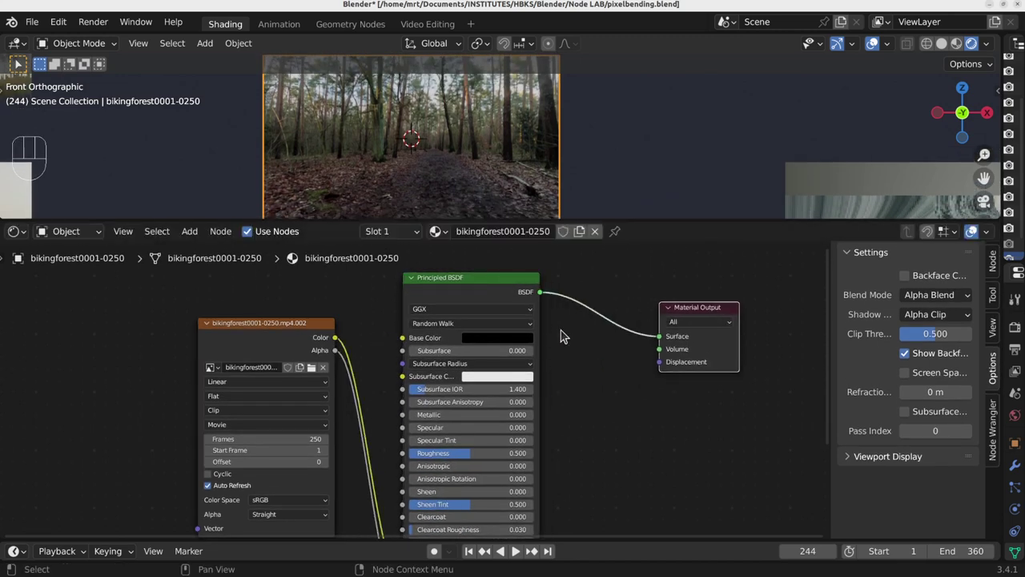
{"action": "left_click_drag", "start_coordinate": [471, 301], "coordinate": [497, 283]}
{"action": "left_click_drag", "start_coordinate": [273, 345], "coordinate": [216, 350]}
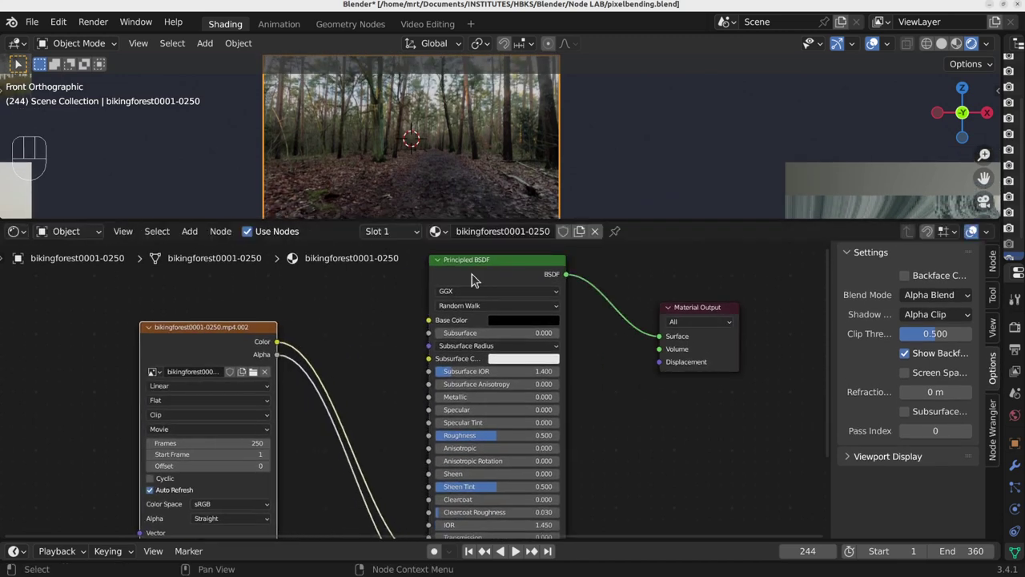
{"action": "scroll", "coordinate": [470, 320], "scroll_direction": "down", "scroll_amount": 3}
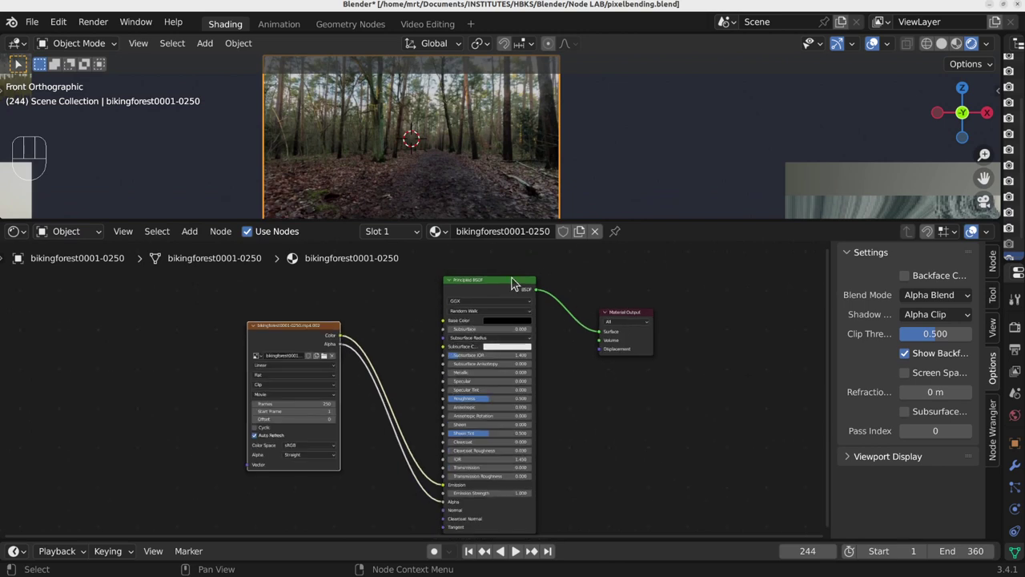
{"action": "left_click_drag", "start_coordinate": [286, 331], "coordinate": [267, 356]}
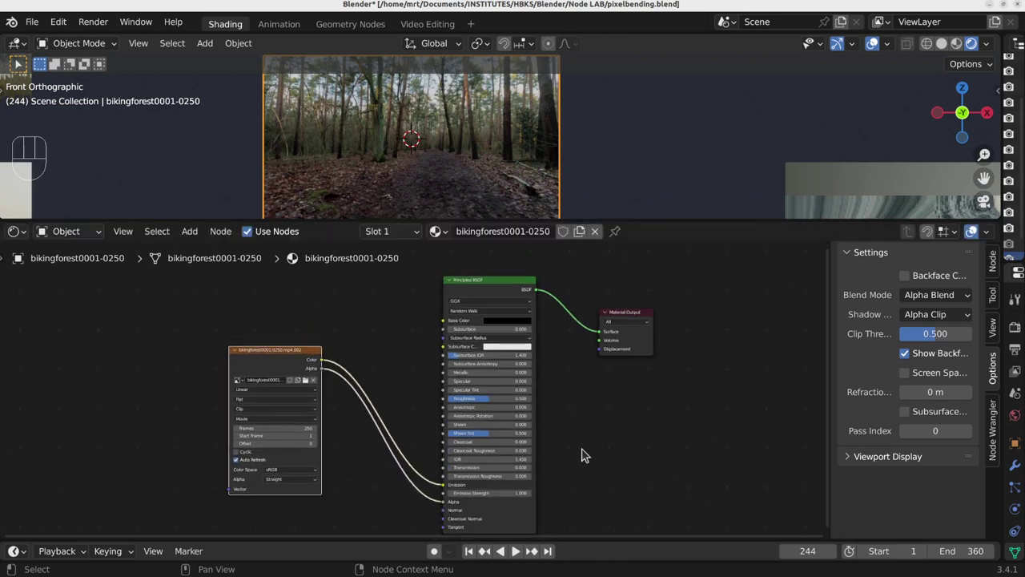
{"action": "left_click_drag", "start_coordinate": [622, 320], "coordinate": [630, 320]}
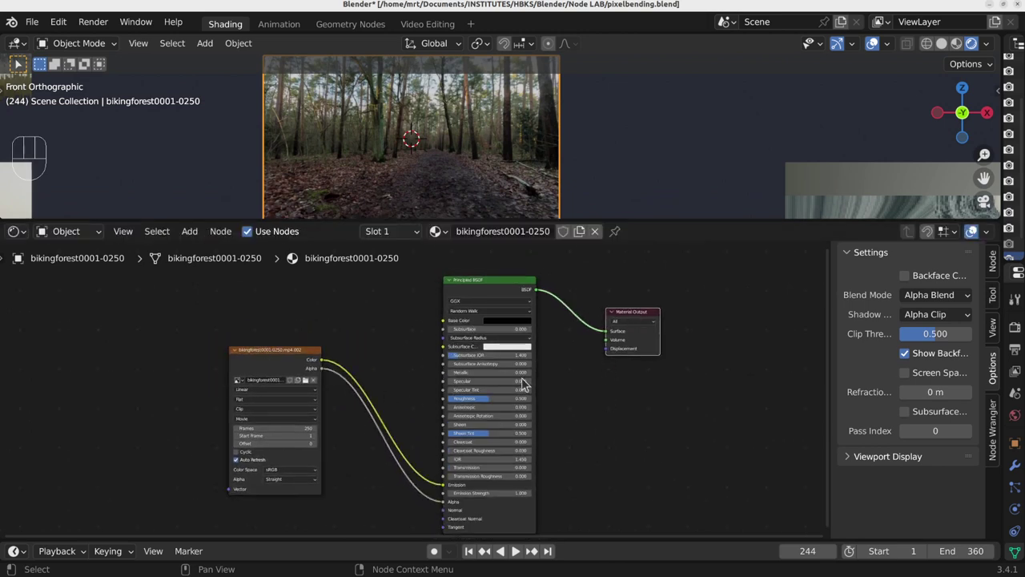
Step: Connect the movie texture's Color directly to the Material Output's Surface and delete the Principled BSDF node
{"action": "left_click", "coordinate": [455, 290]}
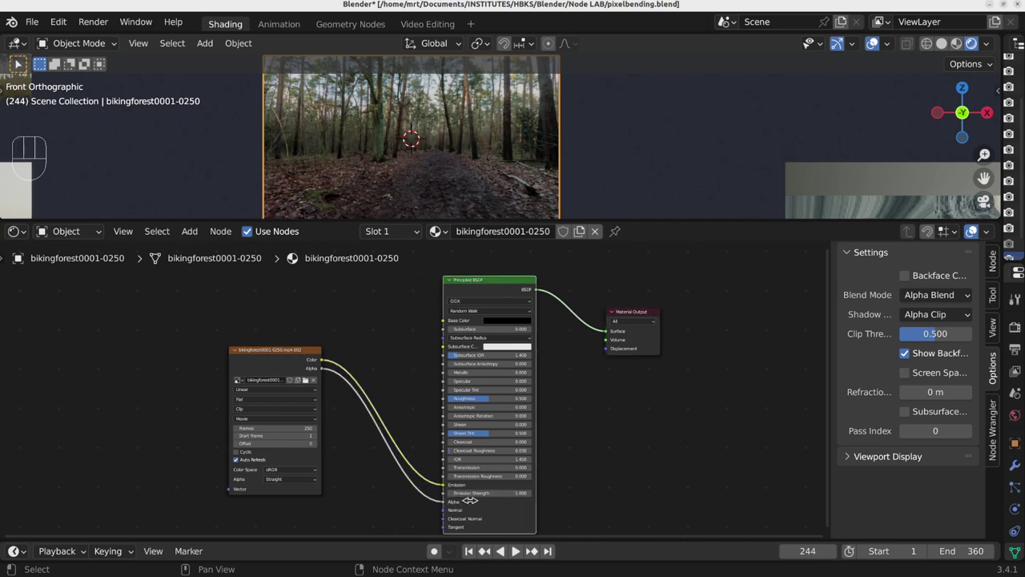
{"action": "left_click_drag", "start_coordinate": [443, 484], "coordinate": [606, 334]}
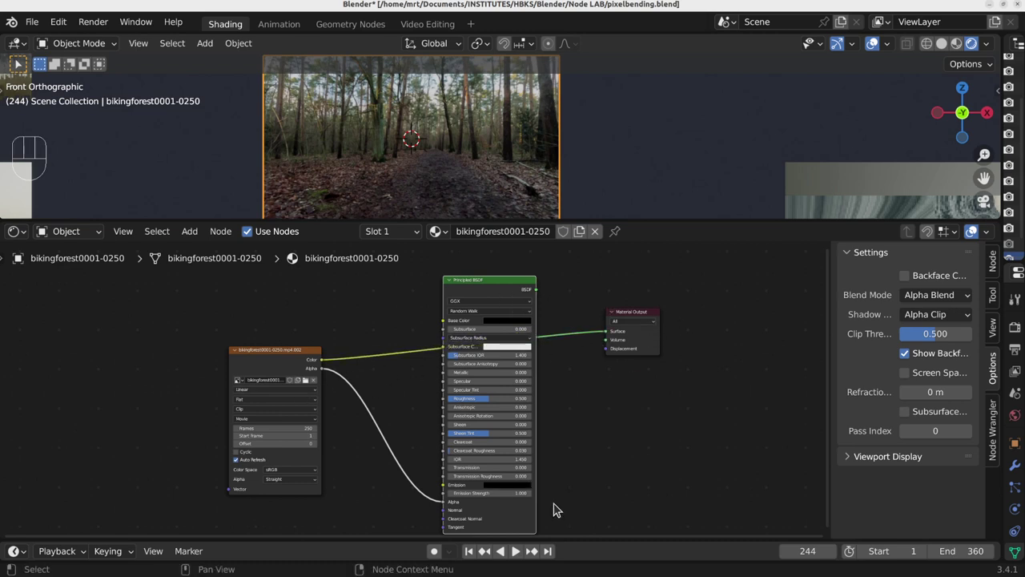
{"action": "key", "text": "x"}
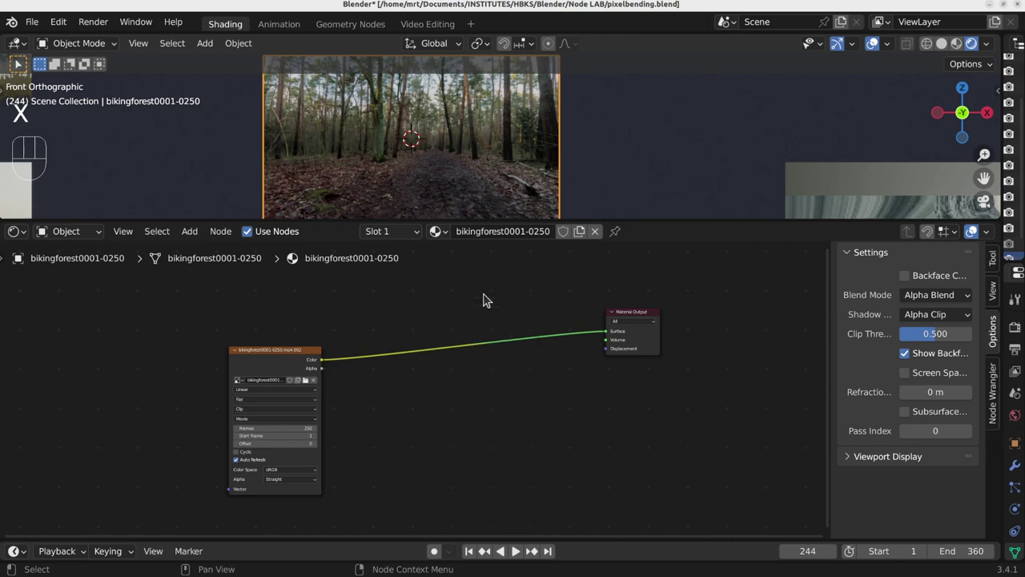
Step: Bring the movie texture's settings into close view and play the animation briefly
{"action": "scroll", "coordinate": [297, 480], "scroll_direction": "up", "scroll_amount": 4}
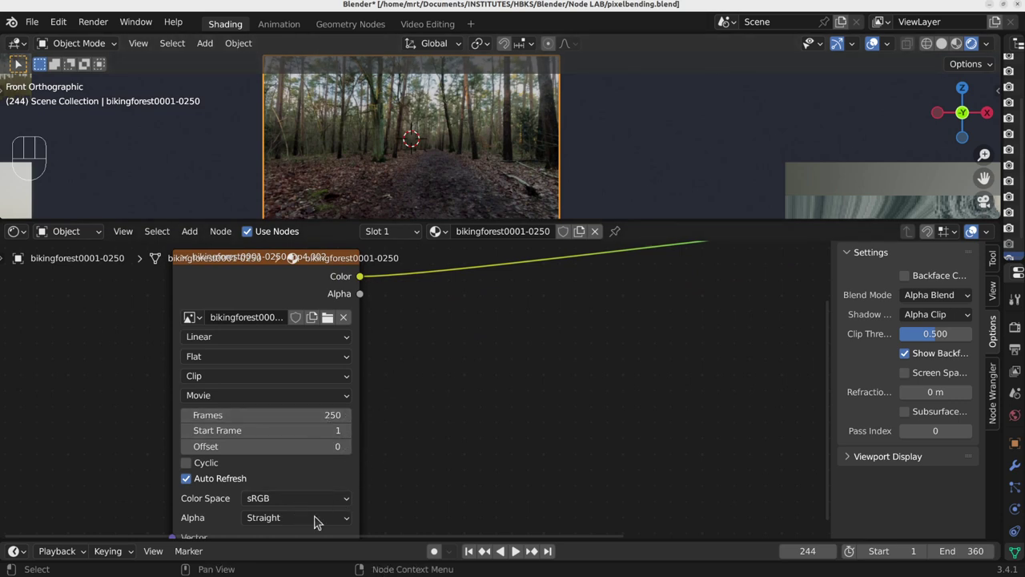
{"action": "left_click", "coordinate": [516, 551]}
{"action": "left_click", "coordinate": [516, 551]}
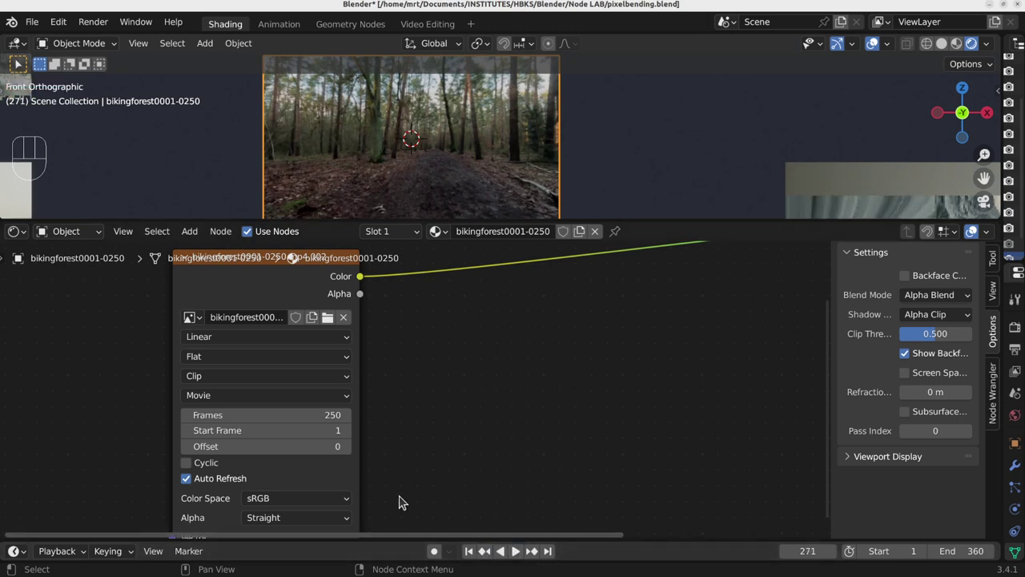
Step: Set the scene's end frame to 250 and play the animation to preview the video
{"action": "left_click", "coordinate": [961, 551]}
{"action": "type", "text": "250"}
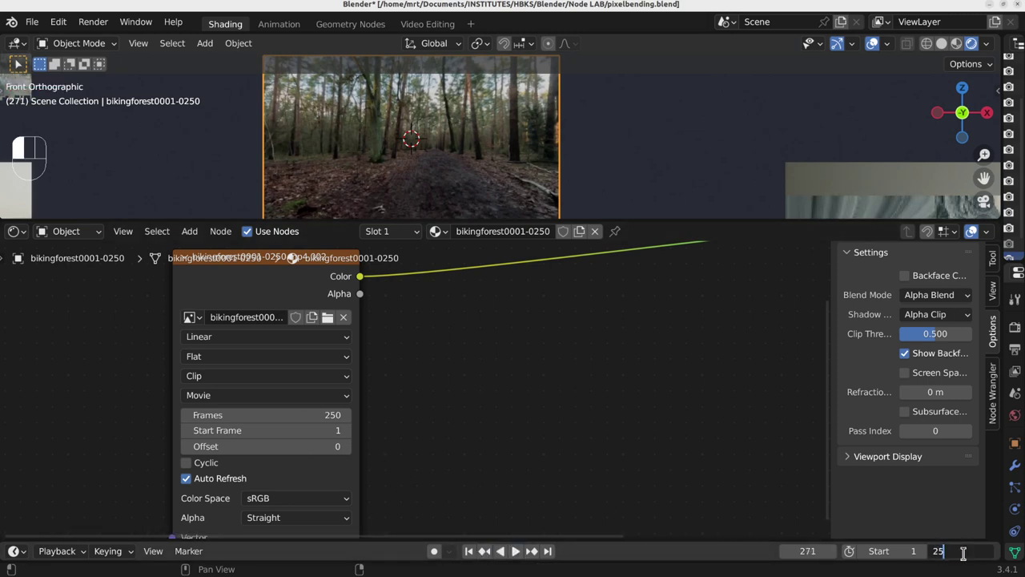
{"action": "key", "text": "Return"}
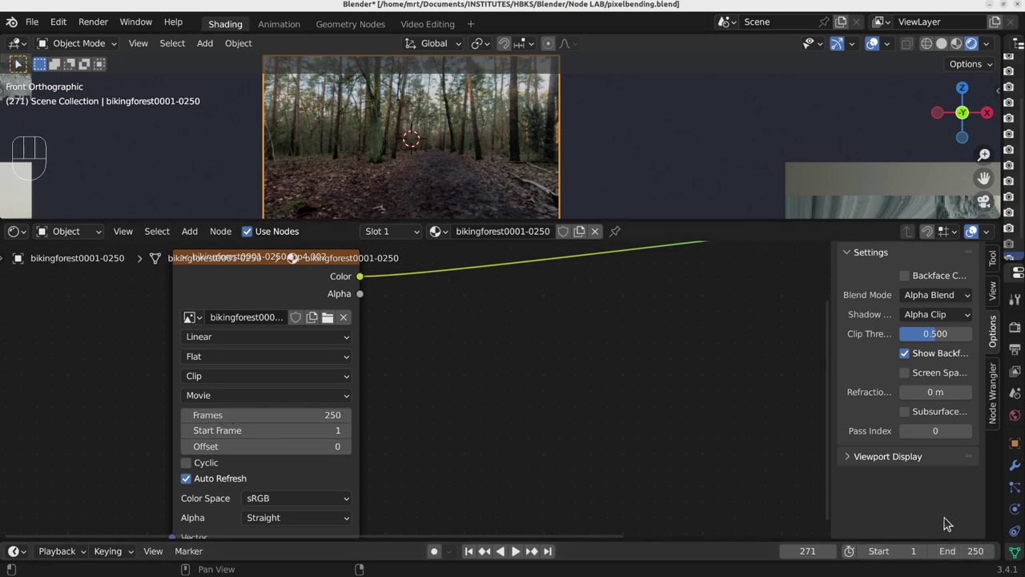
{"action": "key", "text": "space"}
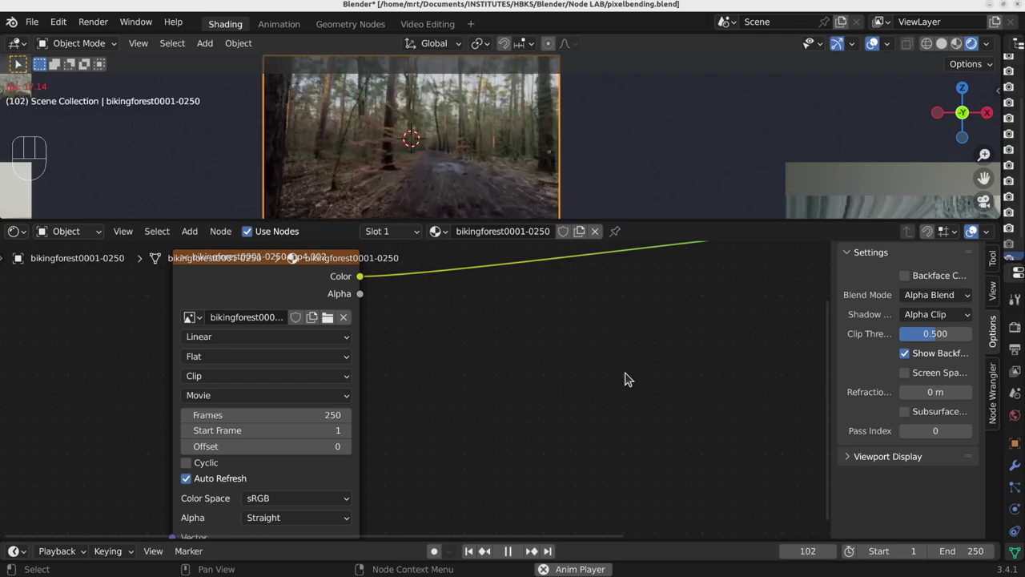
{"action": "key", "text": "space"}
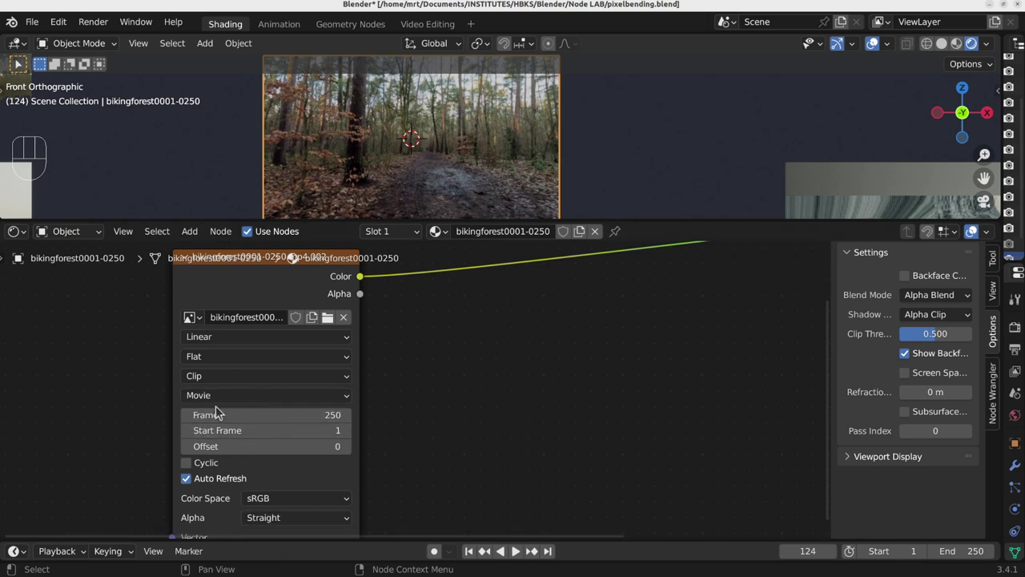
Step: Set the movie texture's Frames to 1 and play the animation to check the plane
{"action": "left_click", "coordinate": [288, 417]}
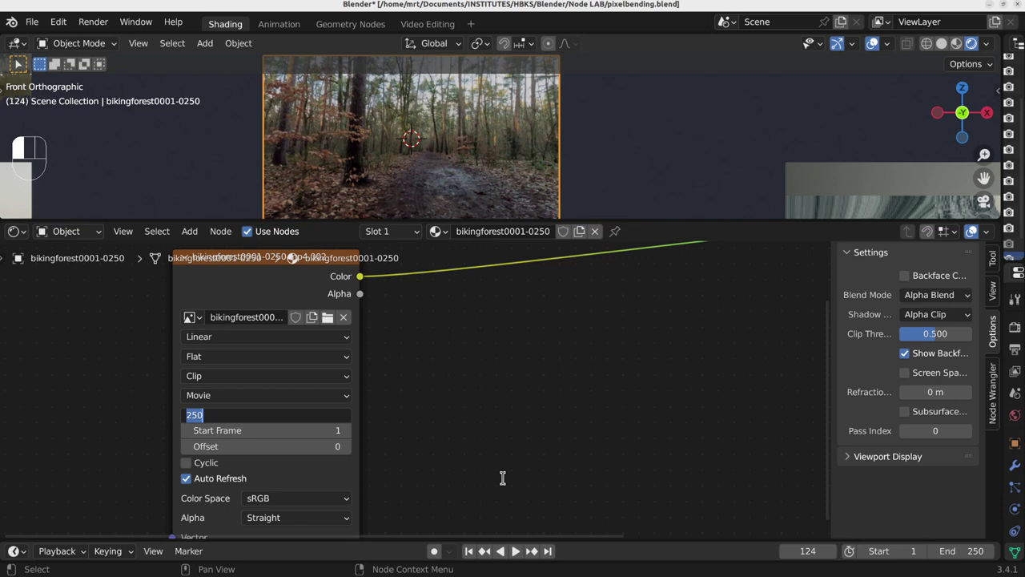
{"action": "type", "text": "1"}
{"action": "key", "text": "Return"}
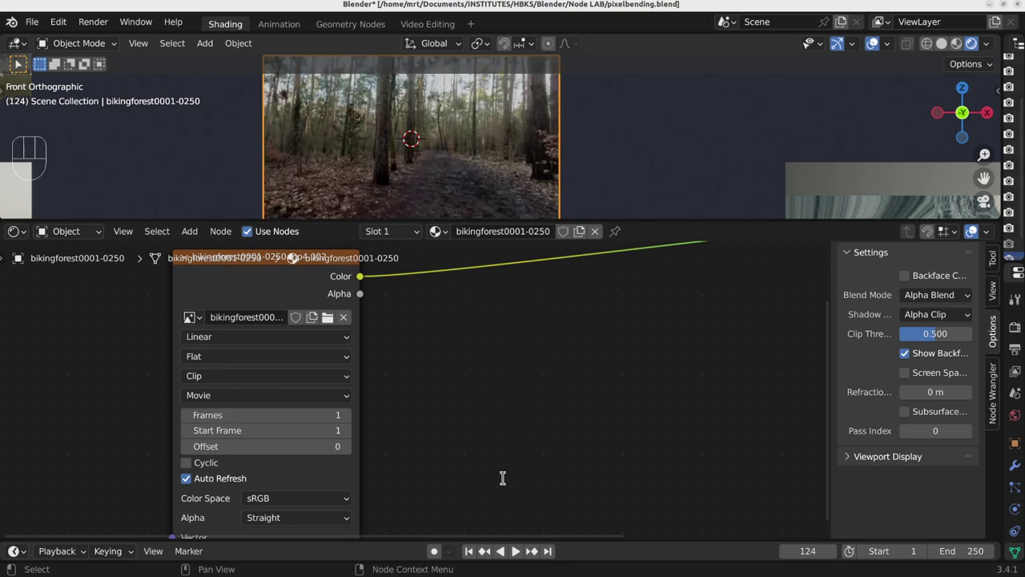
{"action": "left_click", "coordinate": [515, 551]}
{"action": "left_click", "coordinate": [516, 551]}
Step: Drive the movie texture's Offset with the expression #frame and play the animation to check the video
{"action": "left_click", "coordinate": [221, 446]}
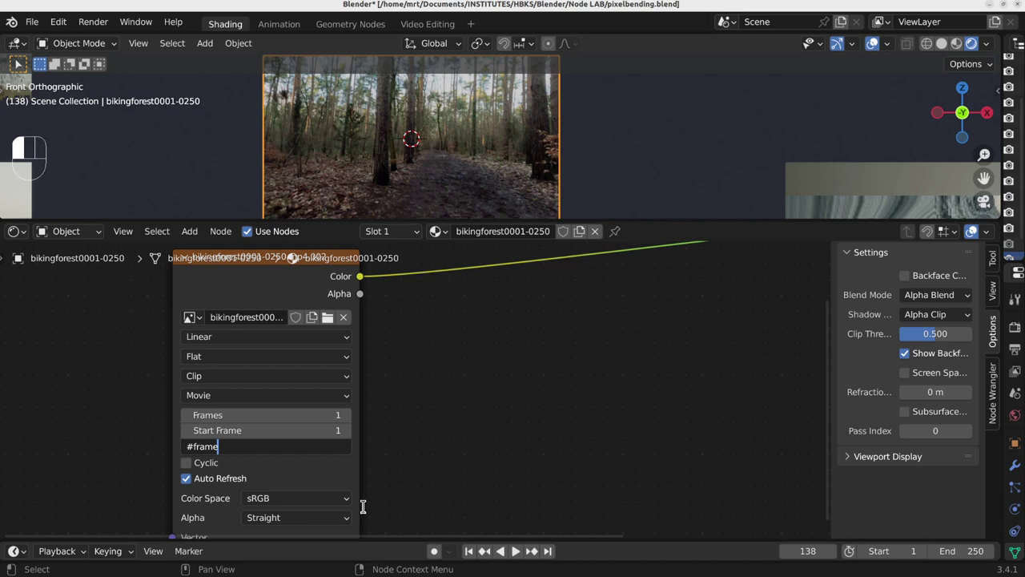
{"action": "key", "text": "Return"}
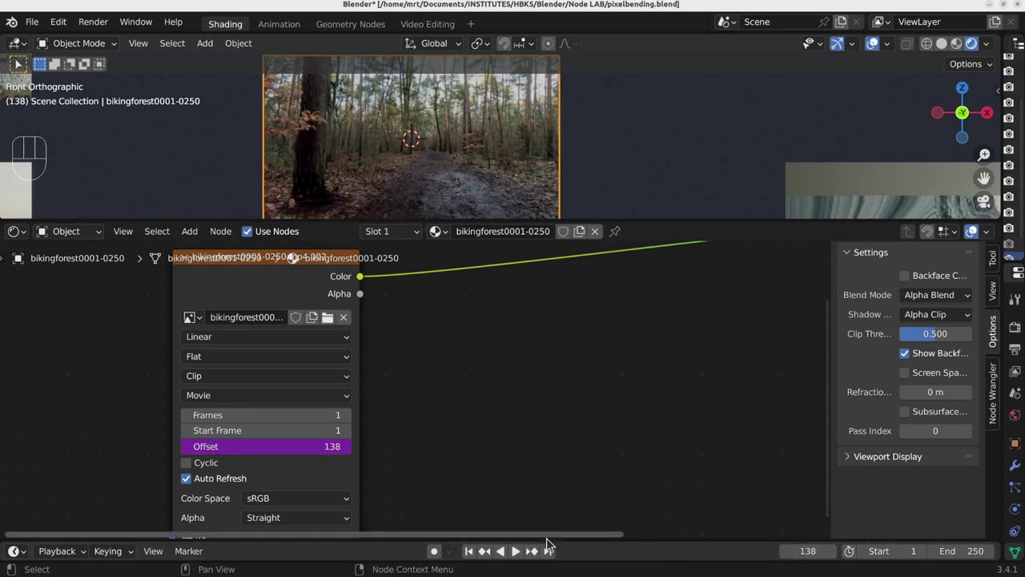
{"action": "left_click", "coordinate": [515, 551]}
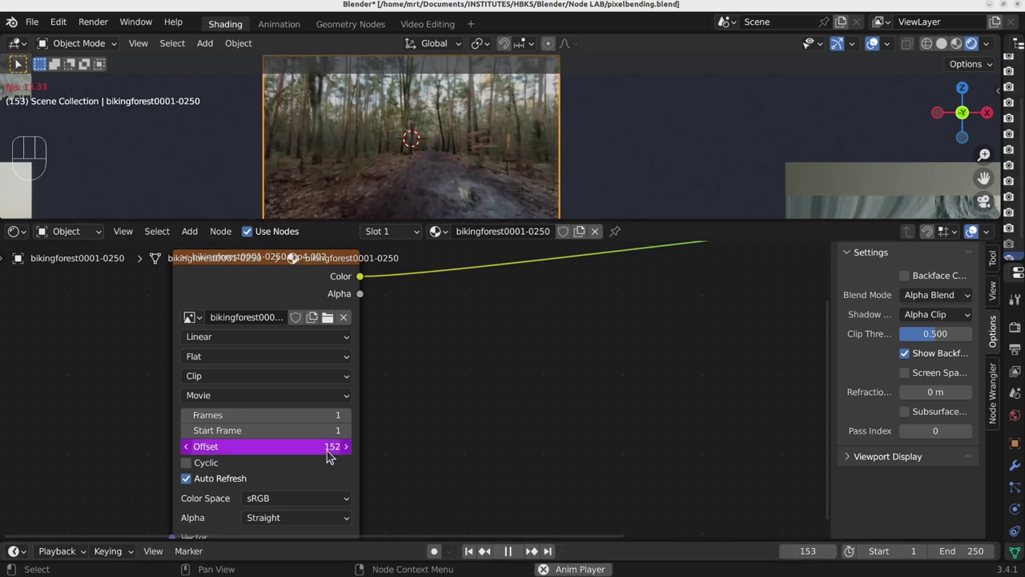
{"action": "left_click", "coordinate": [507, 551]}
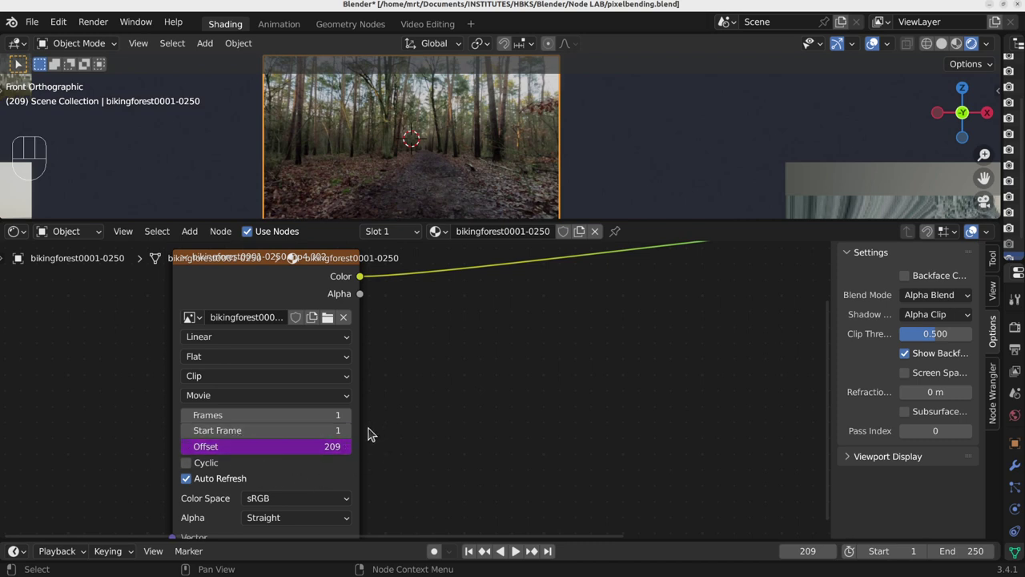
Step: Change the movie texture's Offset driver expression to frame%250 so the video loops
{"action": "left_click", "coordinate": [291, 449]}
{"action": "type", "text": "frame"}
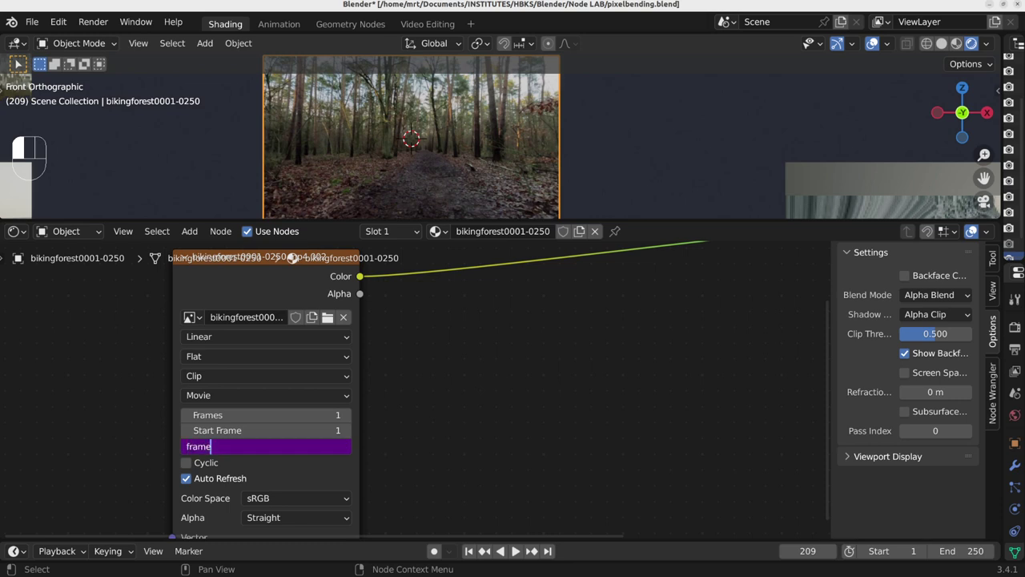
{"action": "key", "text": "shift"}
{"action": "left_click", "coordinate": [322, 439]}
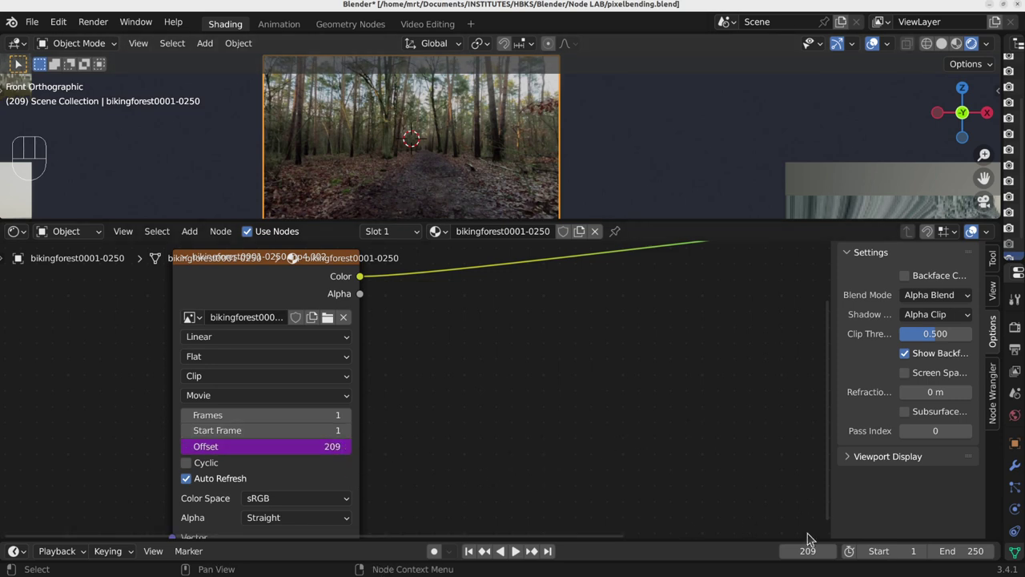
Step: Set the scene's end frame to 360 and enlarge the timeline to show the full frame range
{"action": "left_click", "coordinate": [965, 551]}
{"action": "type", "text": "360"}
{"action": "key", "text": "Return"}
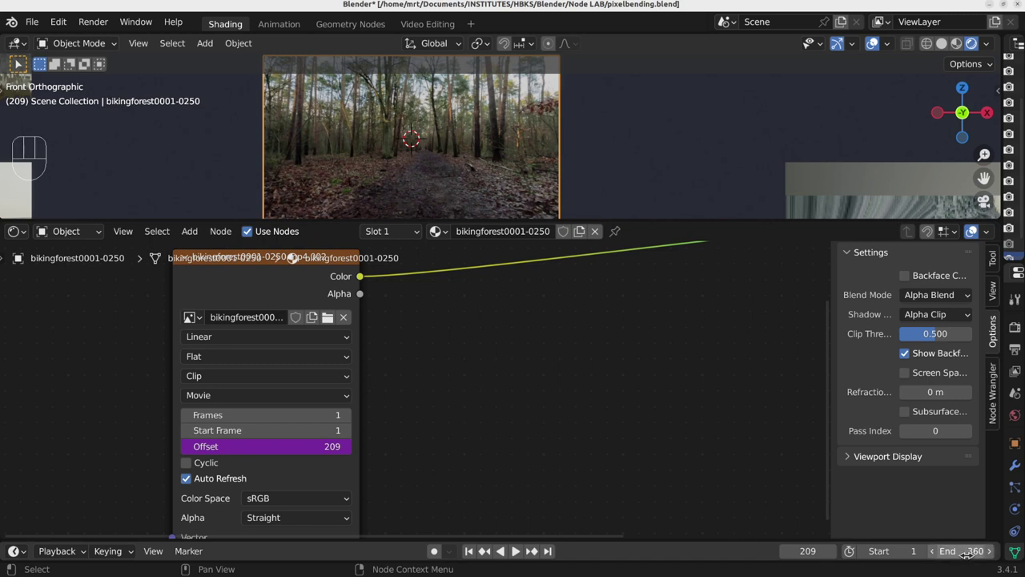
{"action": "left_click_drag", "start_coordinate": [584, 546], "coordinate": [584, 466]}
{"action": "scroll", "coordinate": [422, 356], "scroll_direction": "down", "scroll_amount": 2}
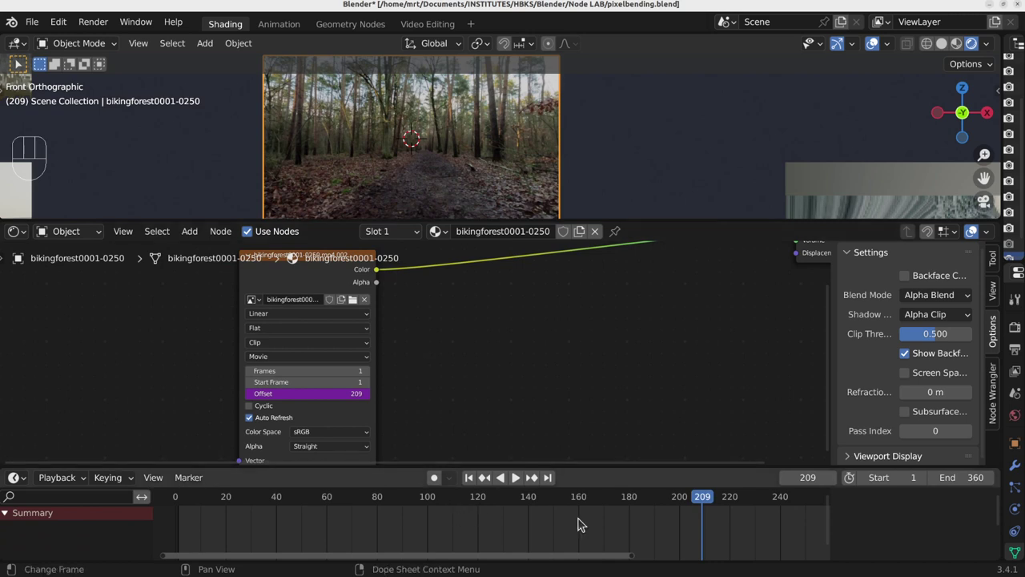
{"action": "middle_click_drag", "start_coordinate": [771, 523], "coordinate": [454, 516]}
{"action": "middle_click_drag", "start_coordinate": [577, 509], "coordinate": [549, 507], "text": "ctrl"}
{"action": "scroll", "coordinate": [549, 508], "scroll_direction": "down", "scroll_amount": 1}
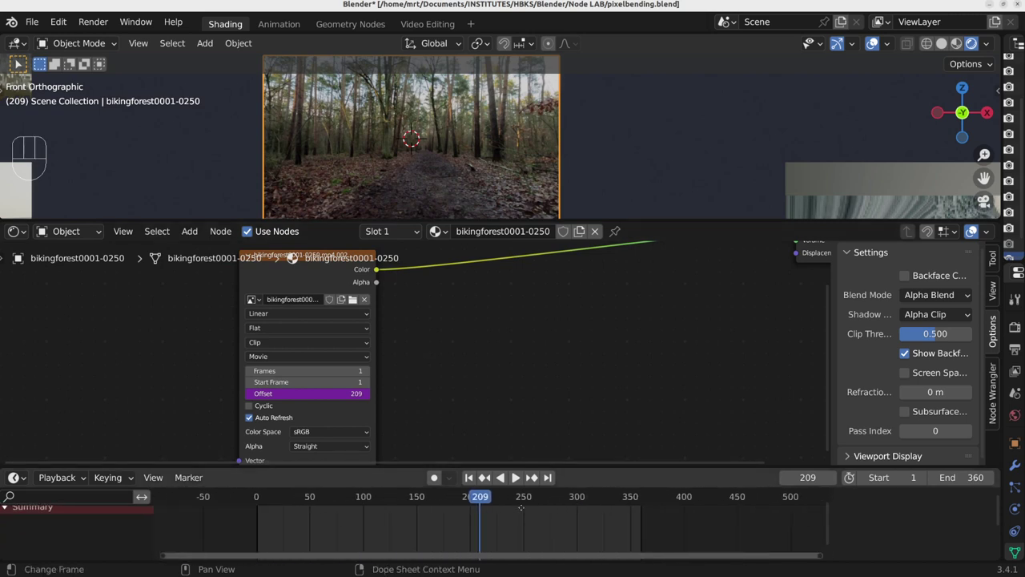
Step: Play the animation past frame 250, scrub back to frame 250 and inspect the Offset expression
{"action": "key", "text": "space"}
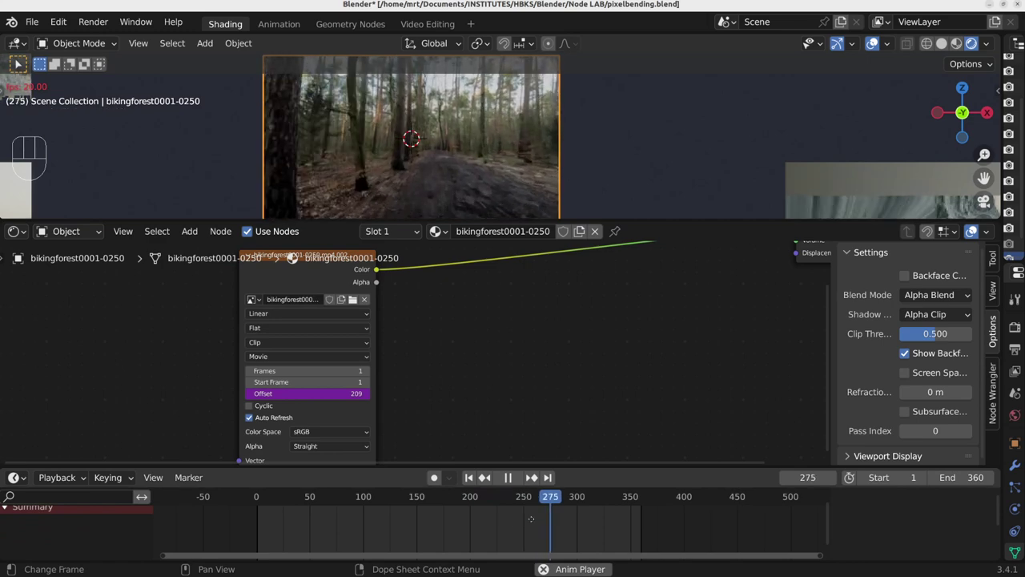
{"action": "key", "text": "space"}
{"action": "left_click_drag", "start_coordinate": [565, 497], "coordinate": [523, 500]}
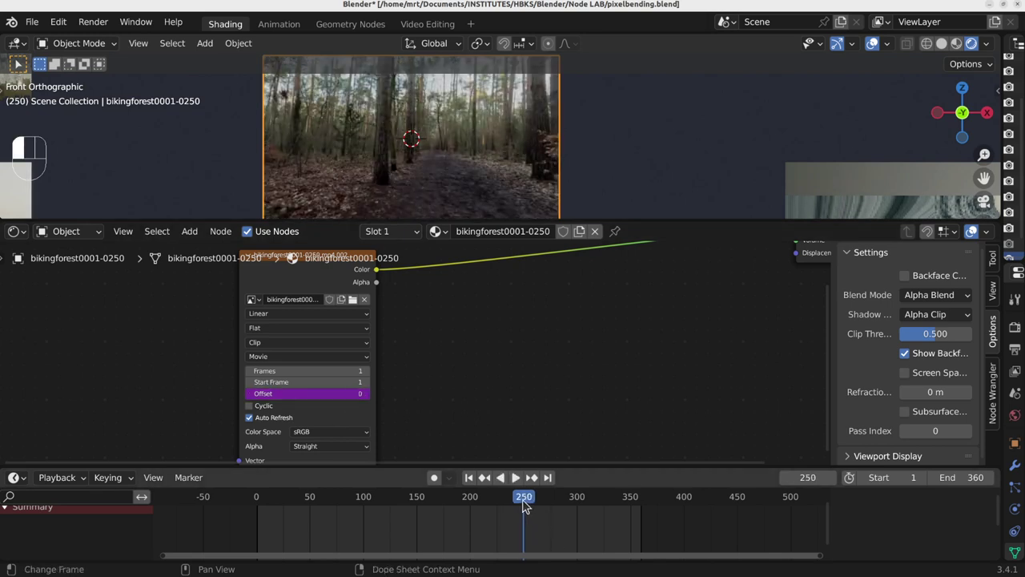
{"action": "left_click", "coordinate": [336, 393]}
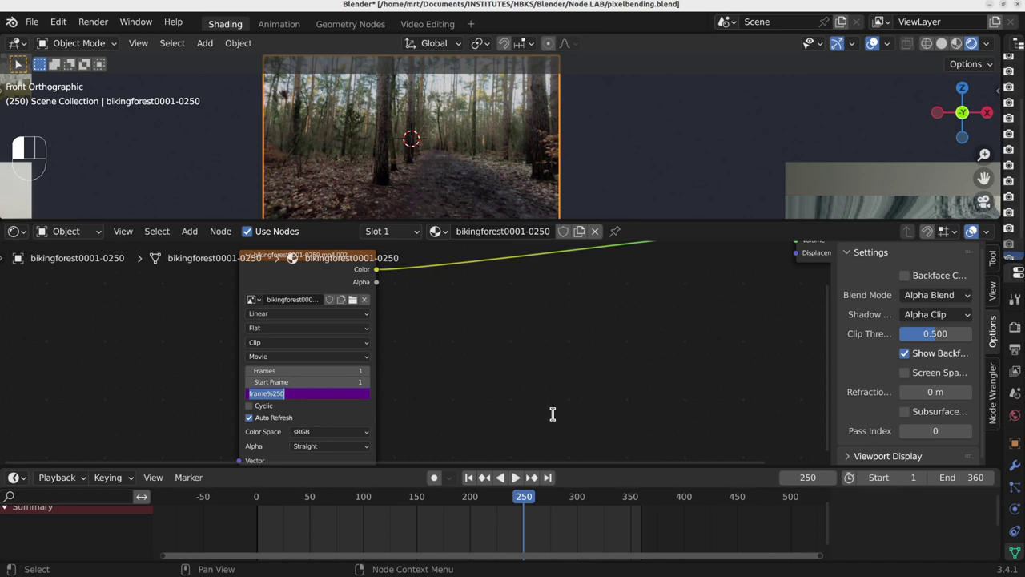
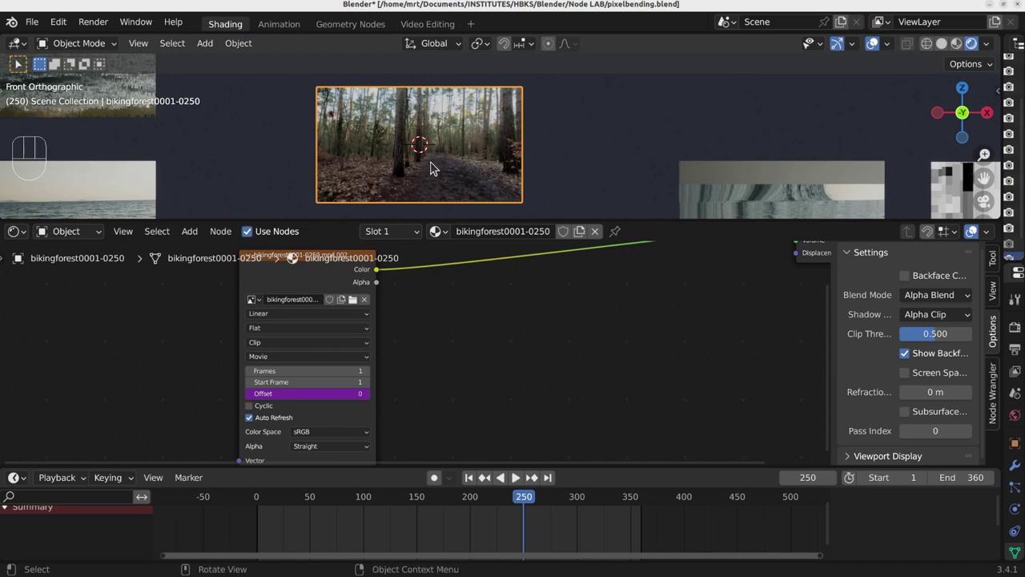
Step: Move the movie texture node closer to the Material Output and enlarge the 3D viewport around the forest plane
{"action": "middle_click_drag", "start_coordinate": [311, 291], "coordinate": [162, 371]}
{"action": "left_click_drag", "start_coordinate": [152, 359], "coordinate": [437, 308]}
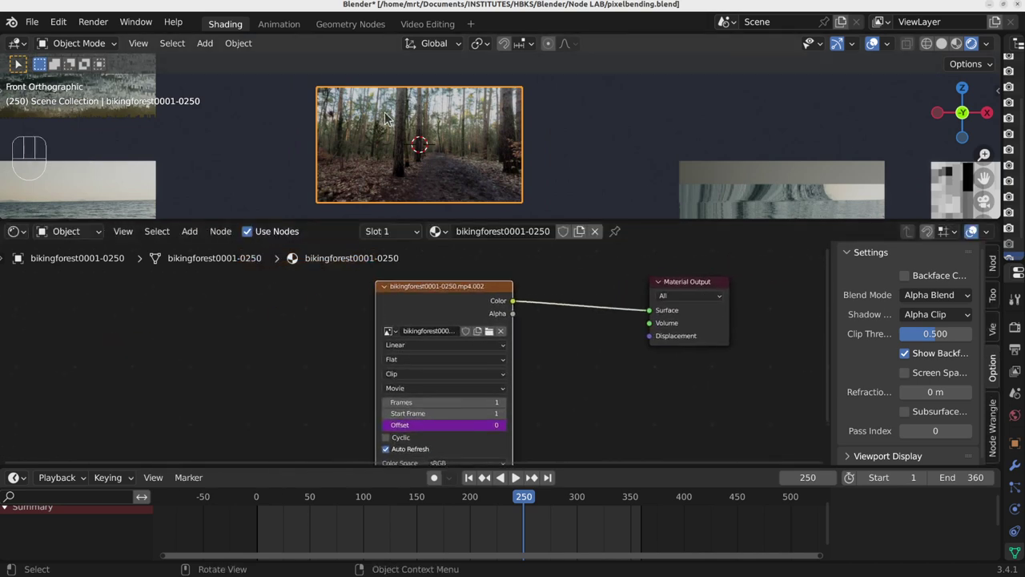
{"action": "left_click_drag", "start_coordinate": [465, 463], "coordinate": [466, 538]}
{"action": "left_click_drag", "start_coordinate": [547, 222], "coordinate": [559, 370]}
{"action": "scroll", "coordinate": [406, 211], "scroll_direction": "up", "scroll_amount": 5}
{"action": "scroll", "coordinate": [406, 210], "scroll_direction": "down", "scroll_amount": 1}
{"action": "middle_click_drag", "start_coordinate": [426, 223], "coordinate": [393, 235], "text": "shift"}
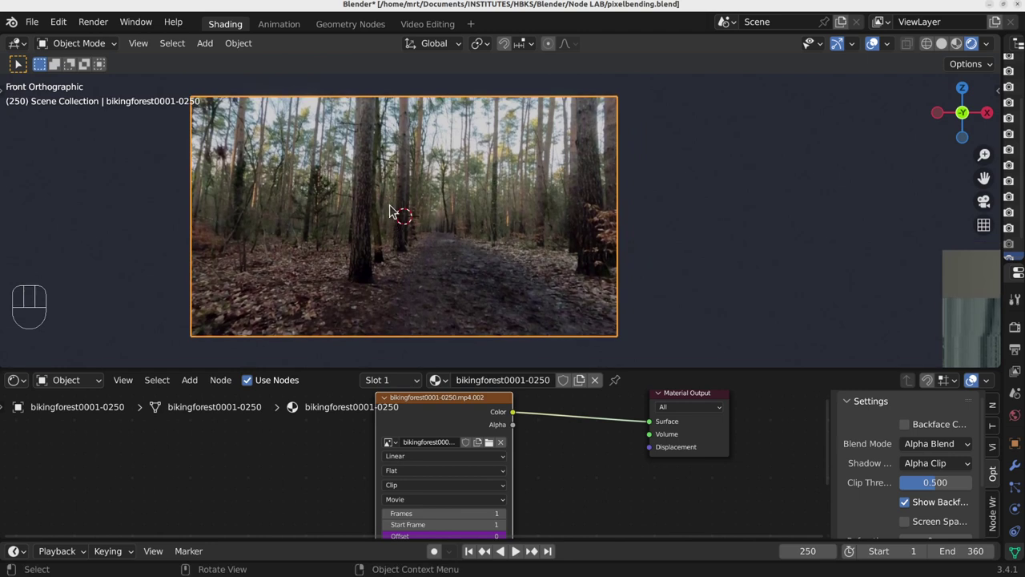
Step: Enter Edit Mode with vertex selection on the forest plane and try moving its upper-left corner vertex
{"action": "key", "text": "Tab"}
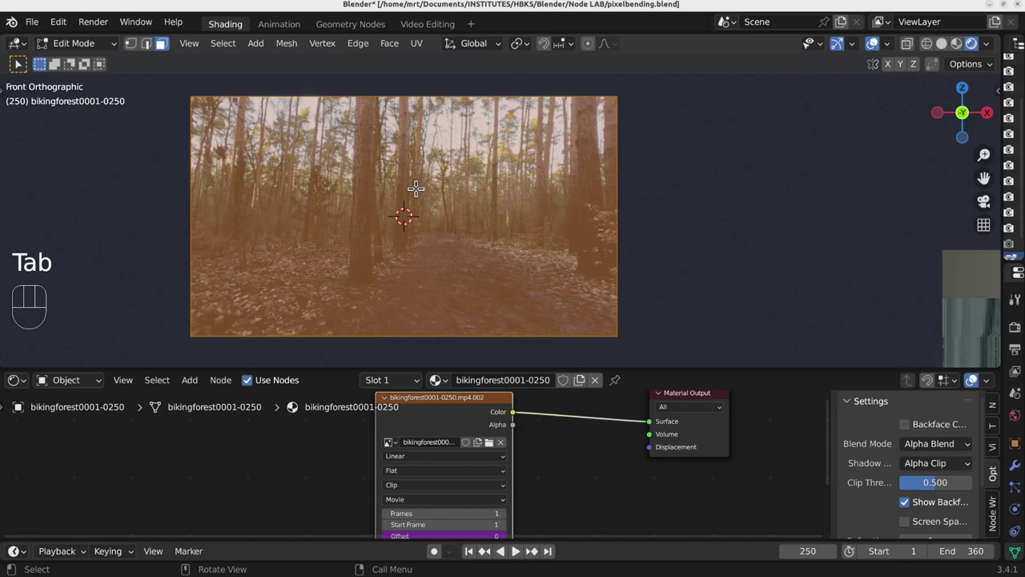
{"action": "left_click", "coordinate": [130, 43]}
{"action": "left_click", "coordinate": [191, 96]}
{"action": "key", "text": "g"}
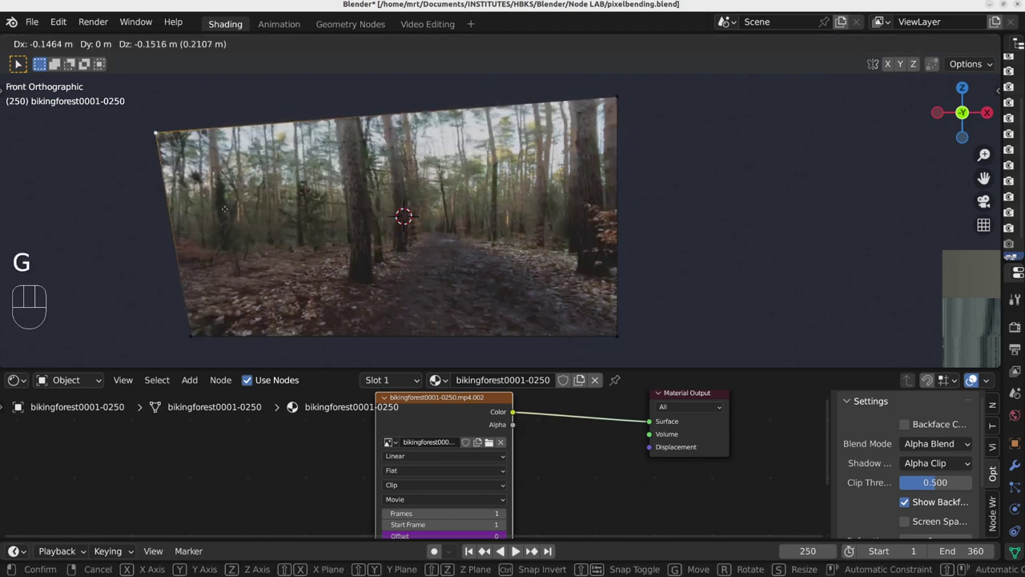
{"action": "right_click", "coordinate": [428, 147]}
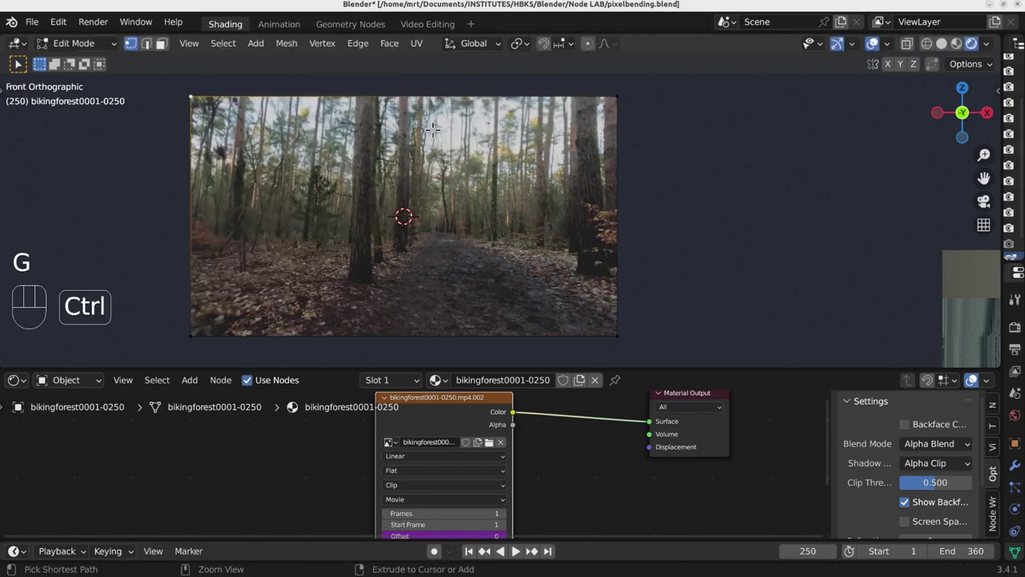
Step: Add a vertical loop cut through the middle of the forest plane and try moving it
{"action": "key", "text": "ctrl+r"}
{"action": "left_click", "coordinate": [430, 142]}
{"action": "left_click", "coordinate": [422, 140]}
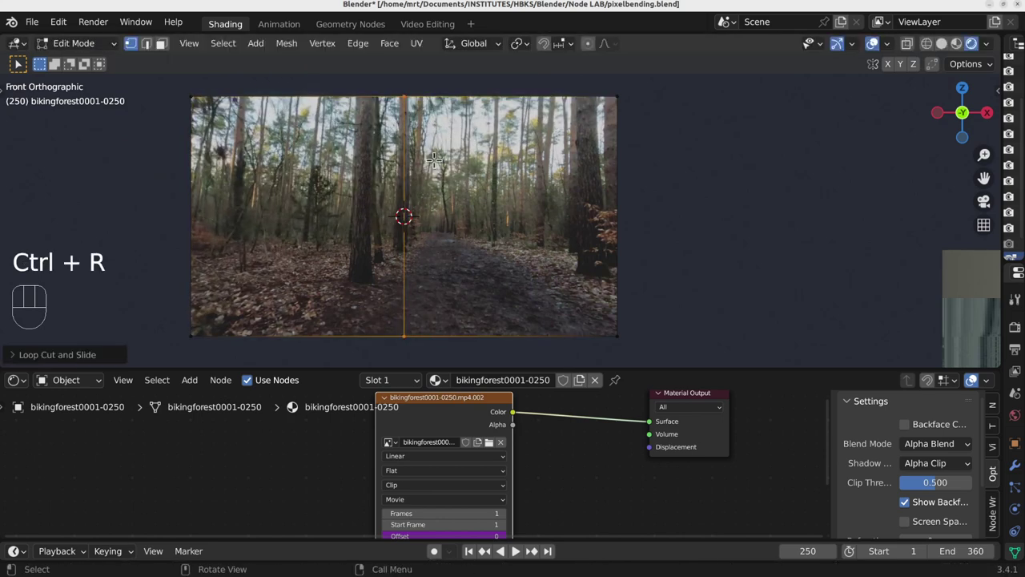
{"action": "key", "text": "g"}
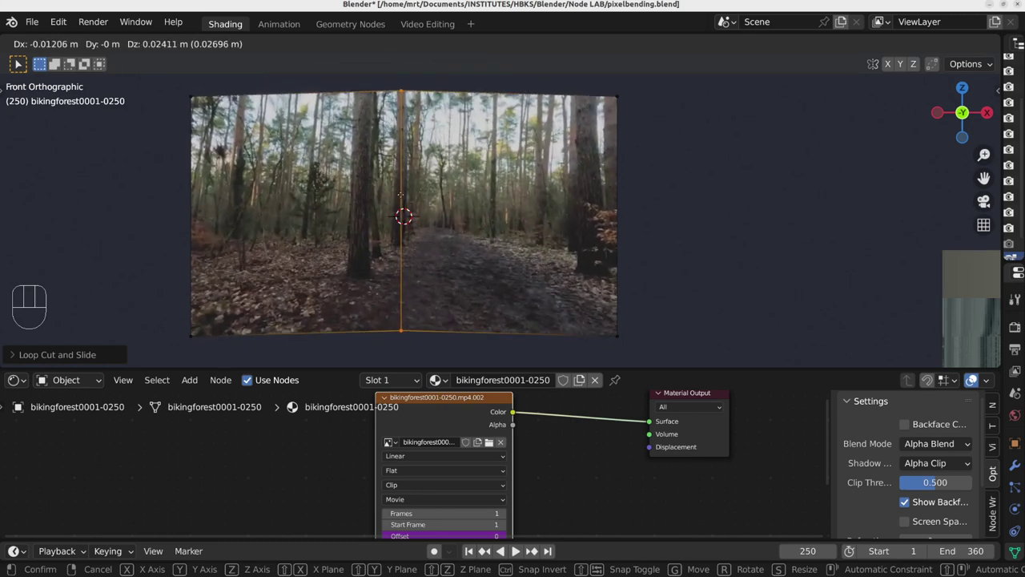
{"action": "left_click", "coordinate": [425, 217]}
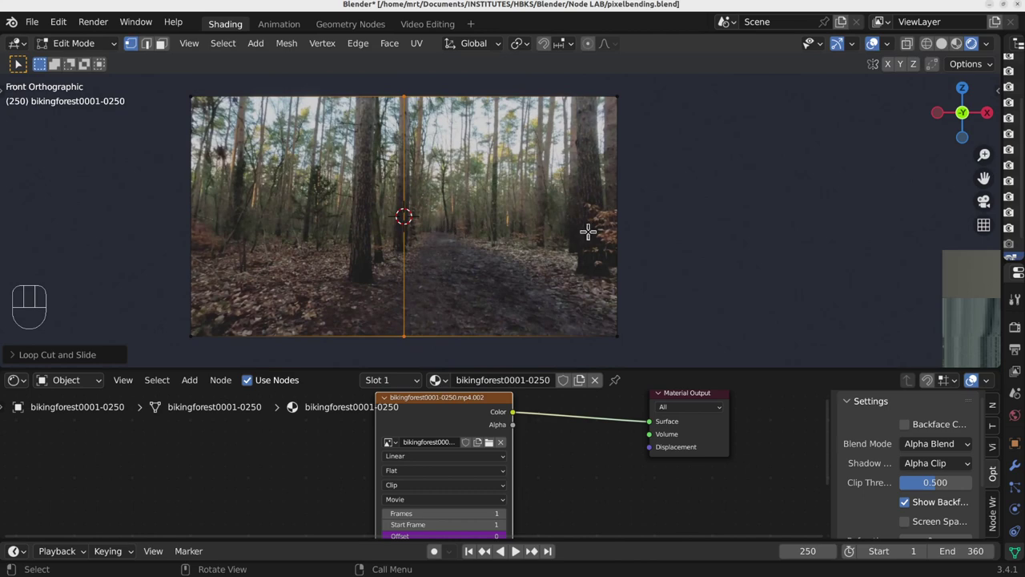
{"action": "key", "text": "ctrl"}
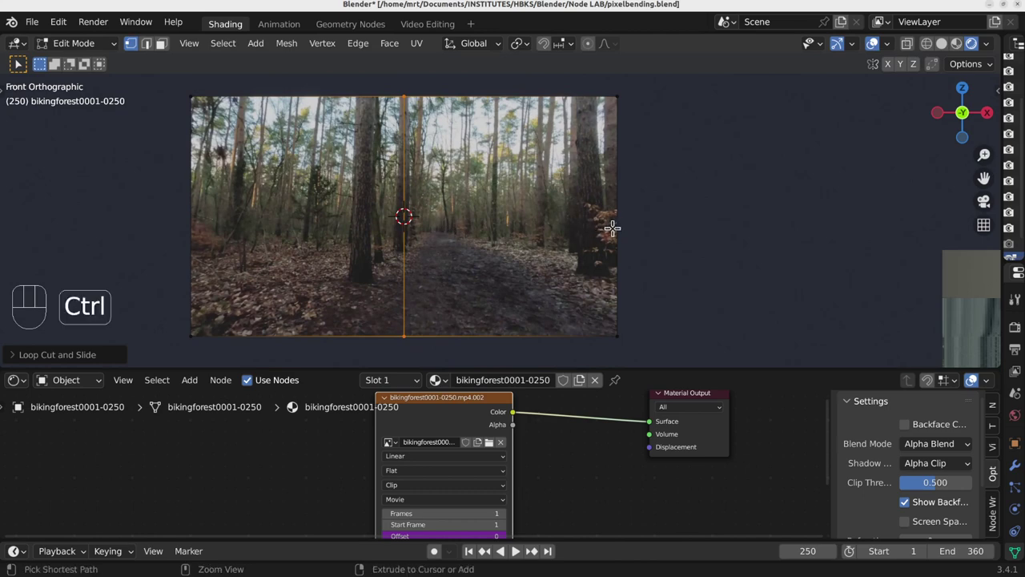
Step: Subdivide the whole forest plane with the number of cuts set to 8
{"action": "key", "text": "a"}
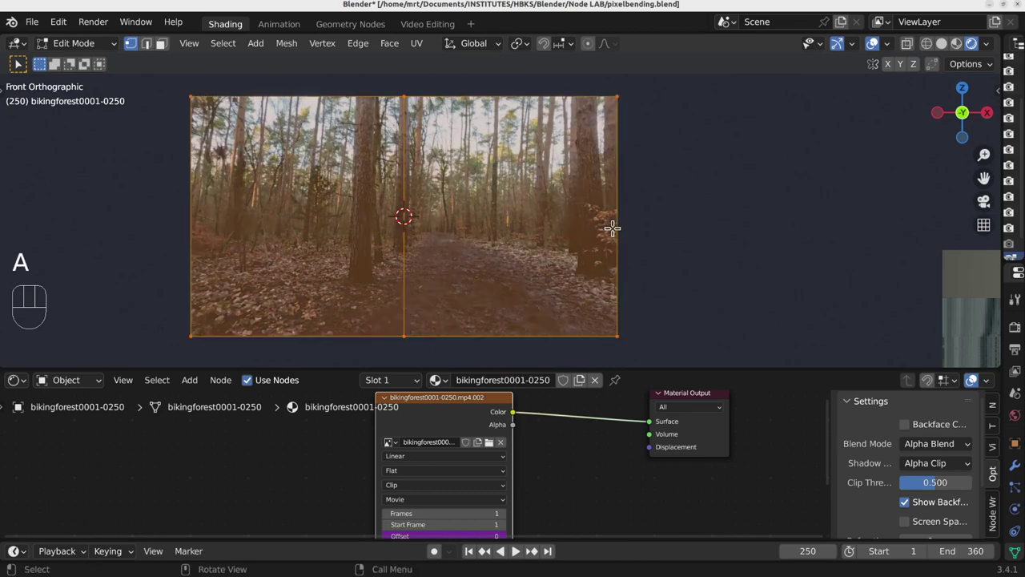
{"action": "right_click", "coordinate": [534, 212]}
{"action": "left_click", "coordinate": [525, 208]}
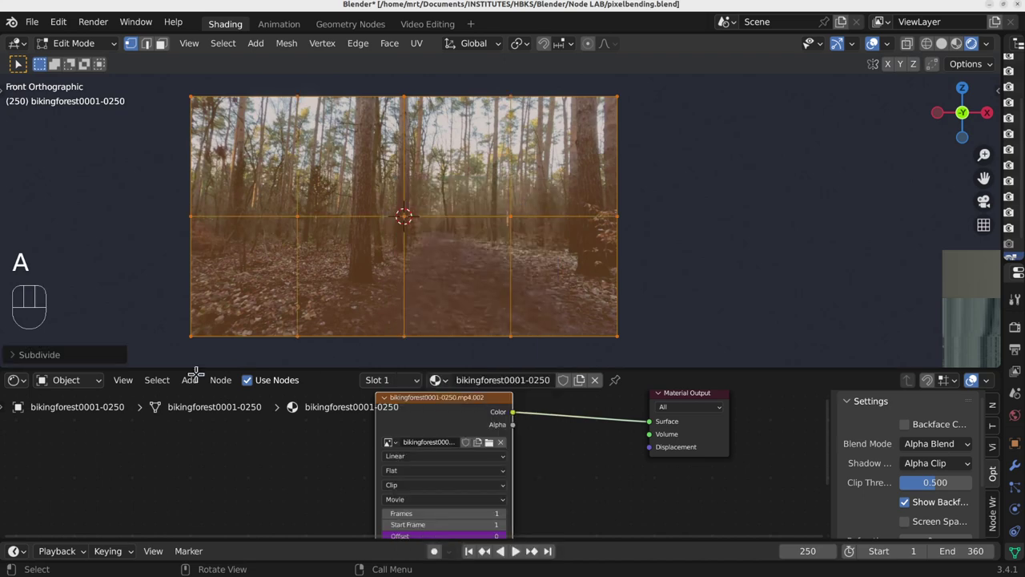
{"action": "left_click", "coordinate": [67, 357]}
{"action": "left_click", "coordinate": [206, 250]}
{"action": "left_click", "coordinate": [206, 250]}
{"action": "left_click", "coordinate": [207, 250]}
{"action": "left_click", "coordinate": [208, 250]}
{"action": "left_click", "coordinate": [208, 250]}
{"action": "left_click", "coordinate": [209, 250]}
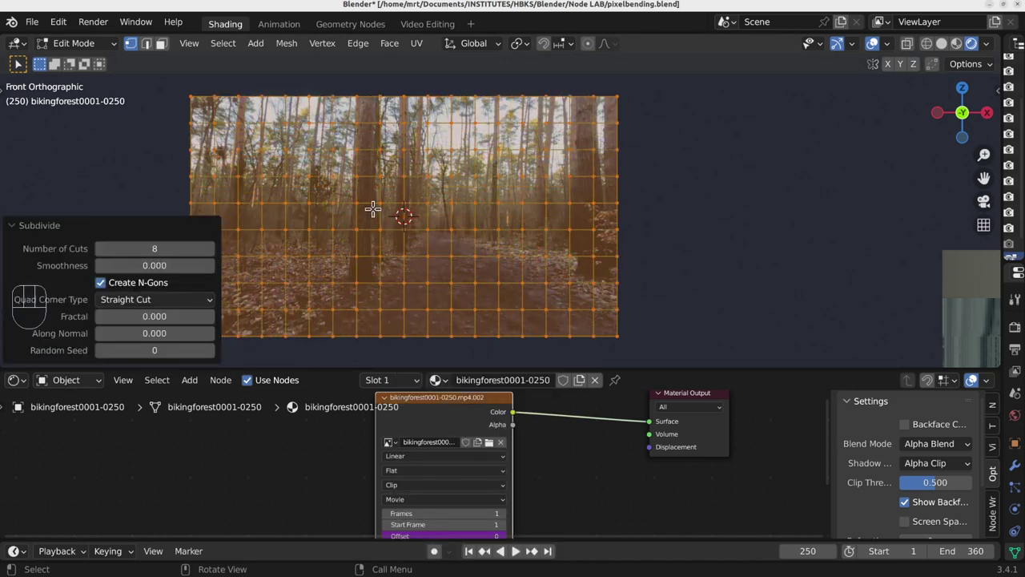
Step: Enable proportional editing and move the vertex near the plane's center toward its right edge to bend the image
{"action": "key", "text": "Tab"}
{"action": "key", "text": "Tab"}
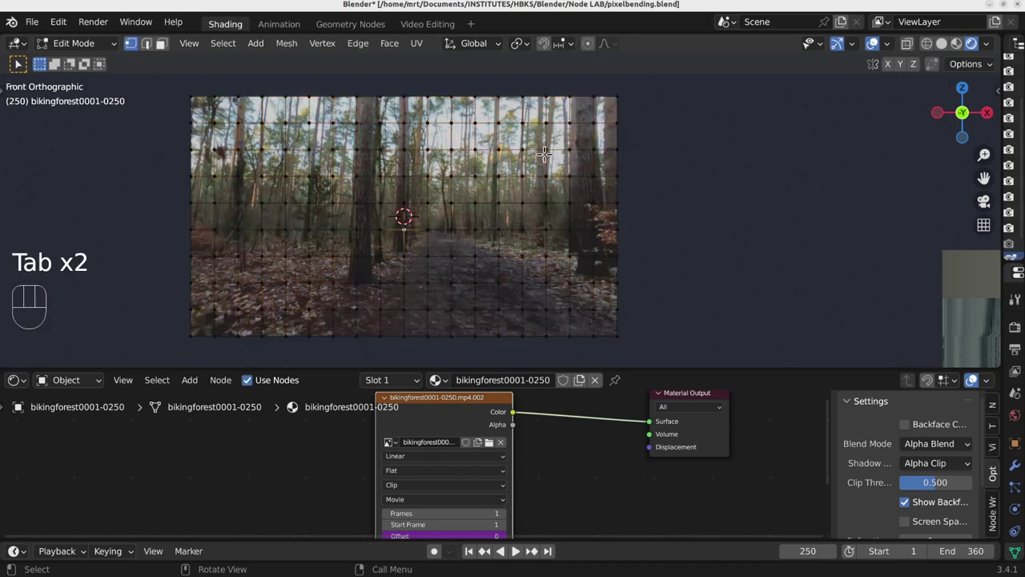
{"action": "key", "text": "o"}
{"action": "key", "text": "g"}
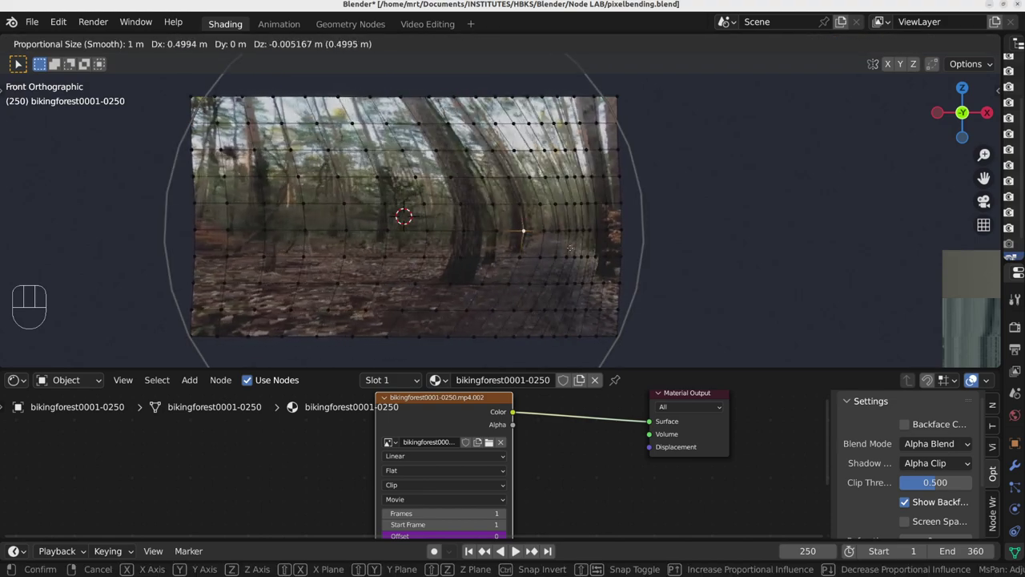
{"action": "left_click", "coordinate": [569, 253]}
Step: Bend the plane further by moving the same vertex during animation playback, returning to Object Mode and stopping playback at the end
{"action": "key", "text": "Tab"}
{"action": "key", "text": "space"}
{"action": "key", "text": "Tab"}
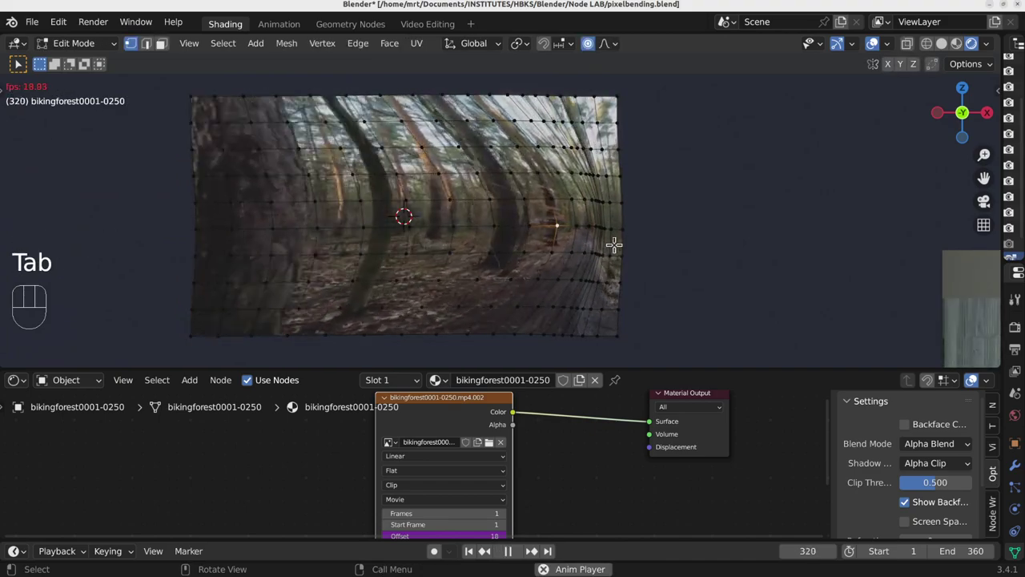
{"action": "key", "text": "g"}
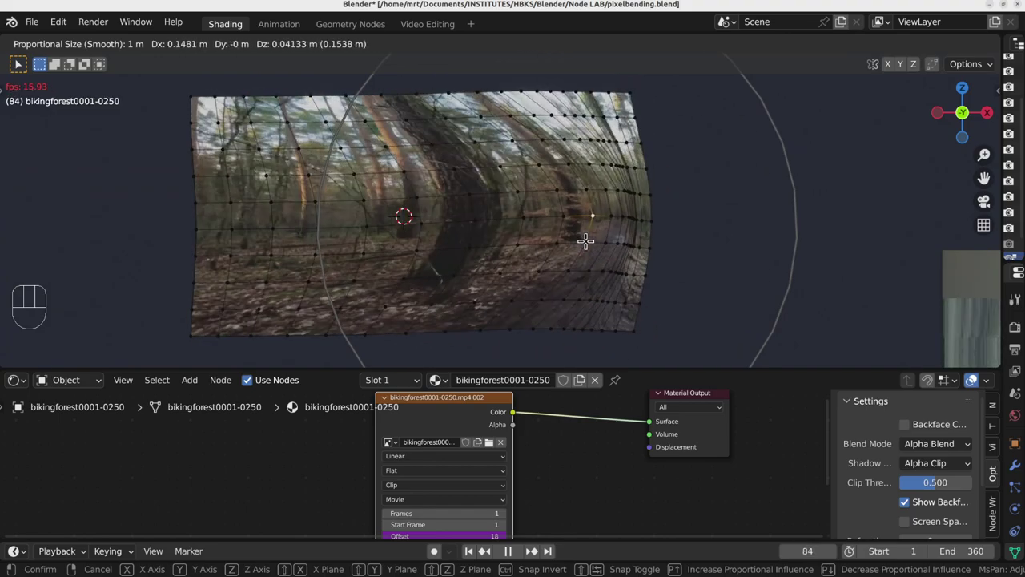
{"action": "left_click", "coordinate": [552, 216]}
{"action": "key", "text": "g"}
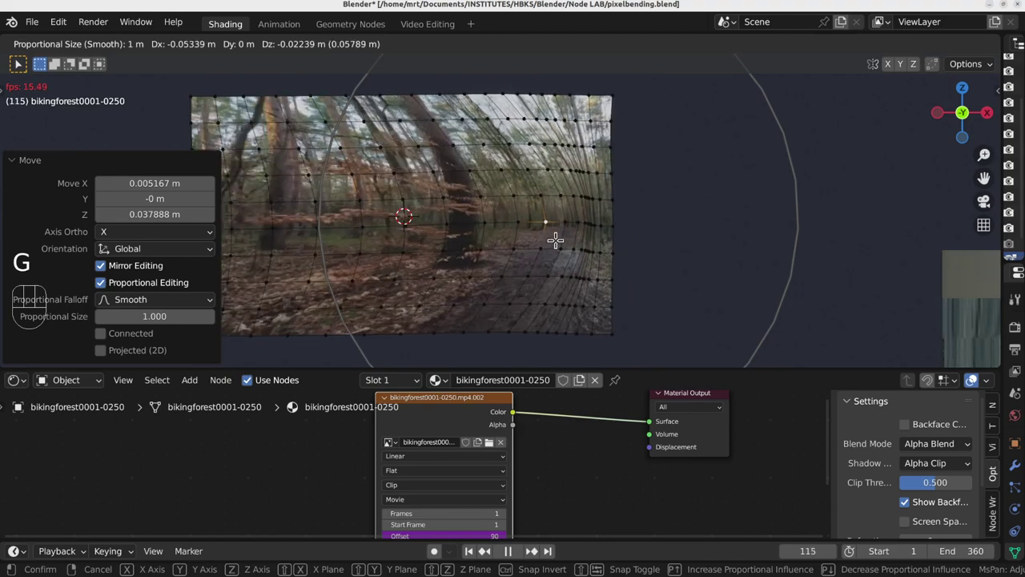
{"action": "left_click", "coordinate": [622, 233]}
{"action": "key", "text": "Tab"}
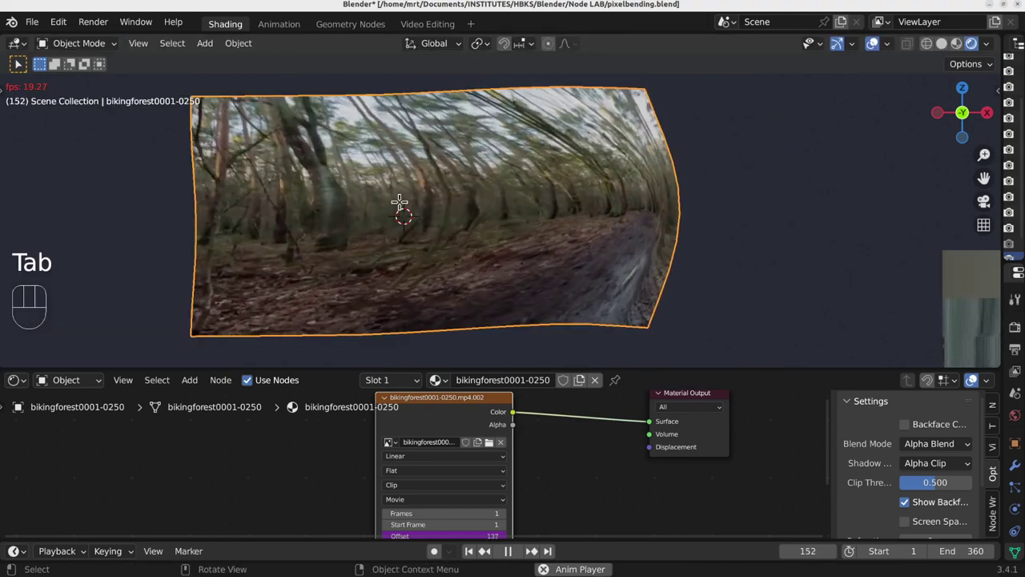
{"action": "key", "text": "space"}
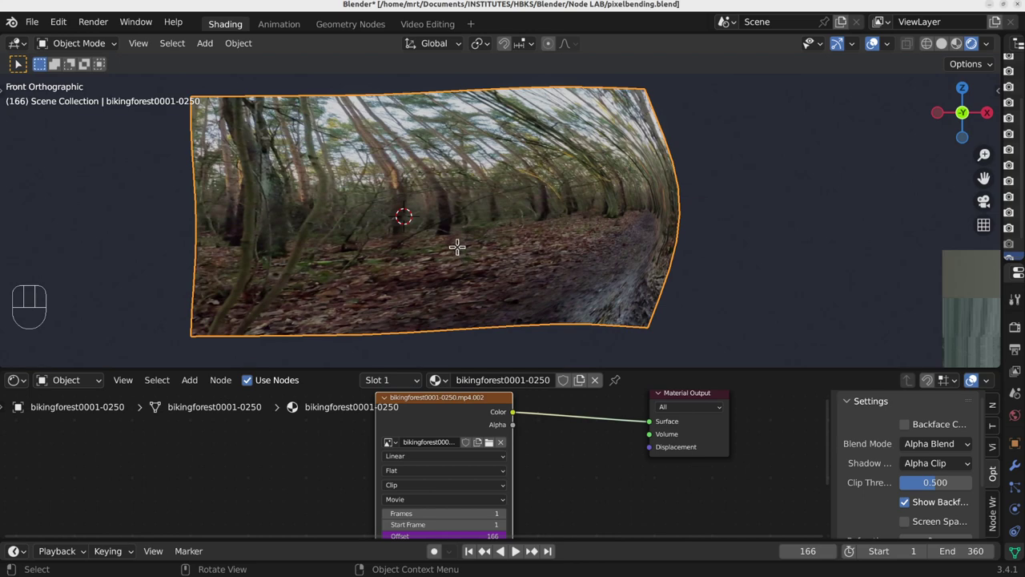
Step: Delete the bent forest plane
{"action": "scroll", "coordinate": [457, 248], "scroll_direction": "down", "scroll_amount": 5}
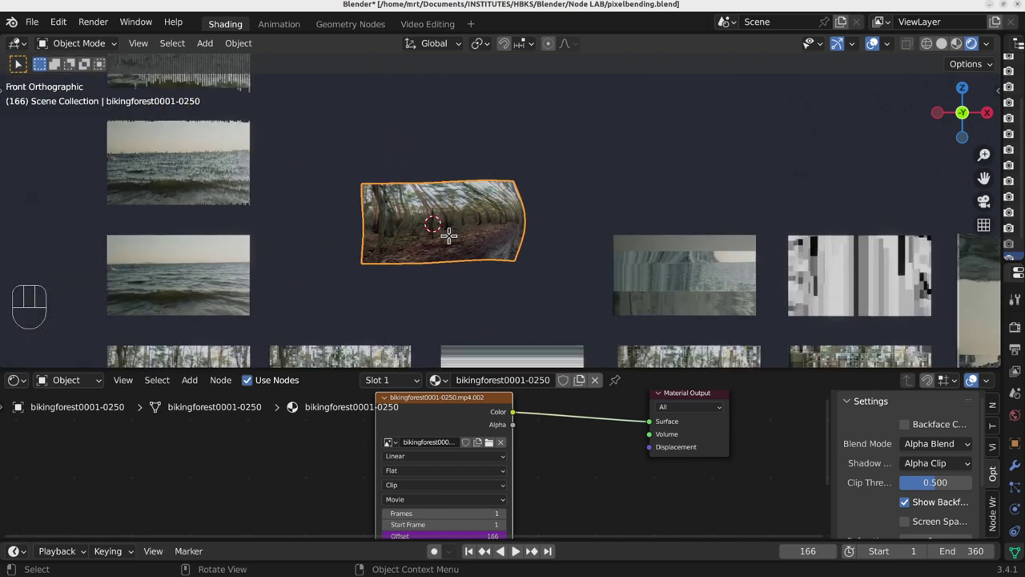
{"action": "middle_click_drag", "start_coordinate": [425, 254], "coordinate": [513, 173], "text": "shift"}
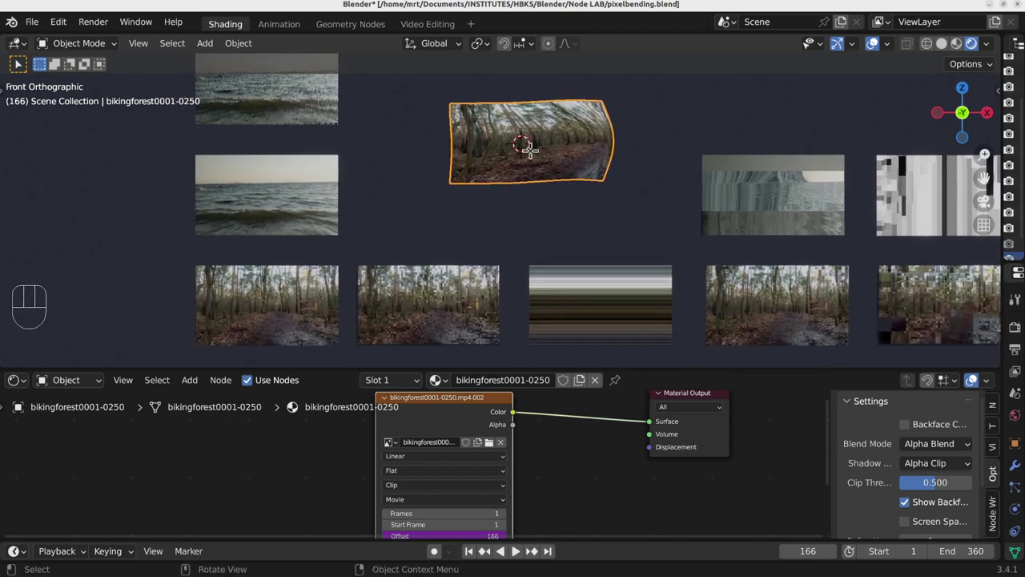
{"action": "key", "text": "x"}
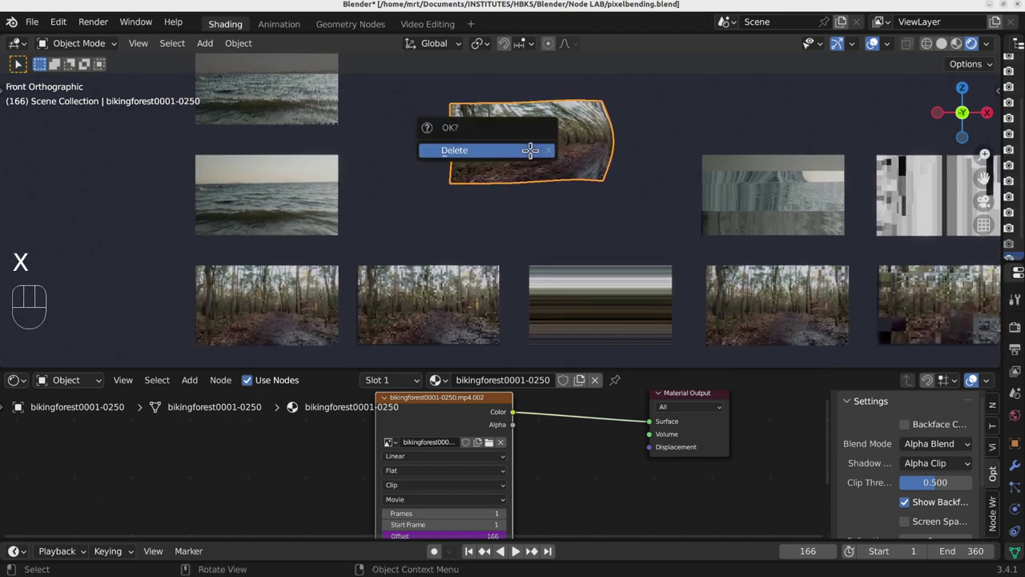
{"action": "left_click", "coordinate": [530, 151]}
Step: Select the unpixelated forest plane below the sea videos and bring its VIDEO INPUT material nodes into view
{"action": "middle_click_drag", "start_coordinate": [387, 254], "coordinate": [487, 177], "text": "shift"}
{"action": "left_click", "coordinate": [447, 205]}
{"action": "scroll", "coordinate": [457, 241], "scroll_direction": "up", "scroll_amount": 5}
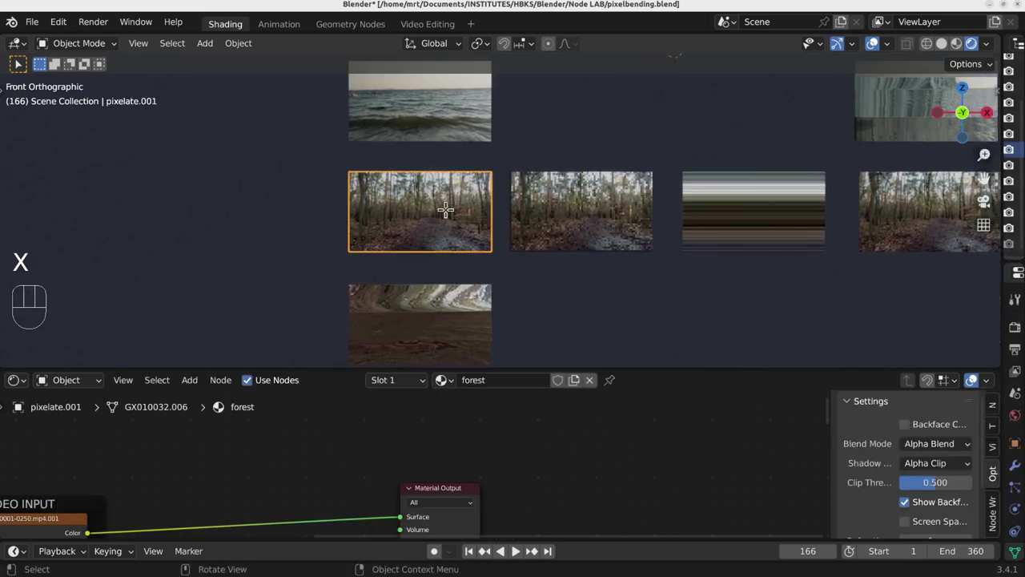
{"action": "scroll", "coordinate": [385, 472], "scroll_direction": "down", "scroll_amount": 4}
{"action": "middle_click_drag", "start_coordinate": [373, 476], "coordinate": [528, 395]}
{"action": "middle_click_drag", "start_coordinate": [496, 430], "coordinate": [400, 462]}
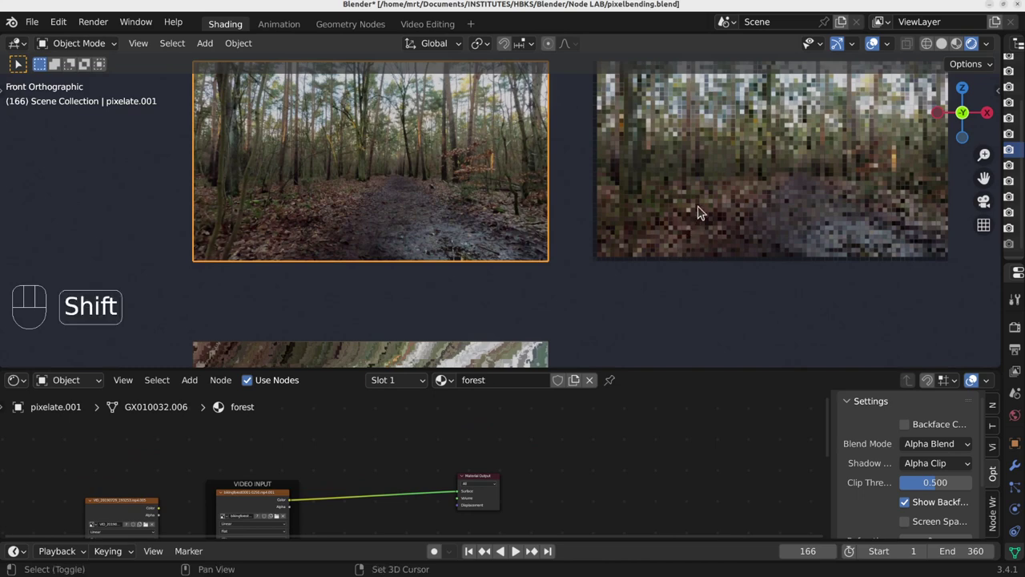
Step: Select the pixelated forest plane and enlarge the shader editor to show its full node tree
{"action": "middle_click_drag", "start_coordinate": [678, 254], "coordinate": [493, 344], "text": "shift"}
{"action": "left_click", "coordinate": [575, 348]}
{"action": "left_click_drag", "start_coordinate": [645, 373], "coordinate": [617, 210]}
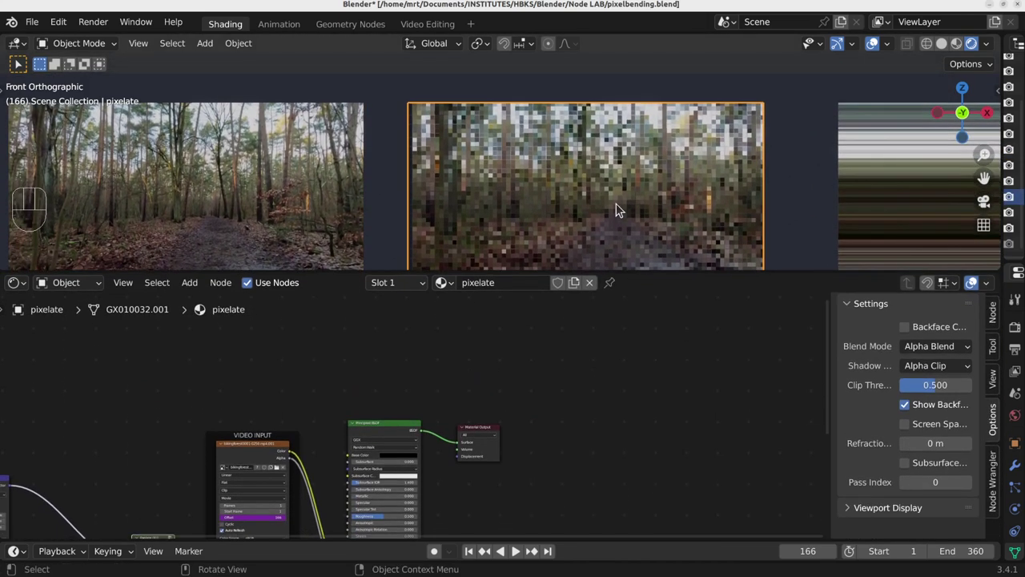
{"action": "key", "text": "g"}
{"action": "right_click", "coordinate": [654, 230]}
{"action": "middle_click_drag", "start_coordinate": [636, 227], "coordinate": [535, 195], "text": "shift"}
{"action": "scroll", "coordinate": [569, 196], "scroll_direction": "down", "scroll_amount": 3}
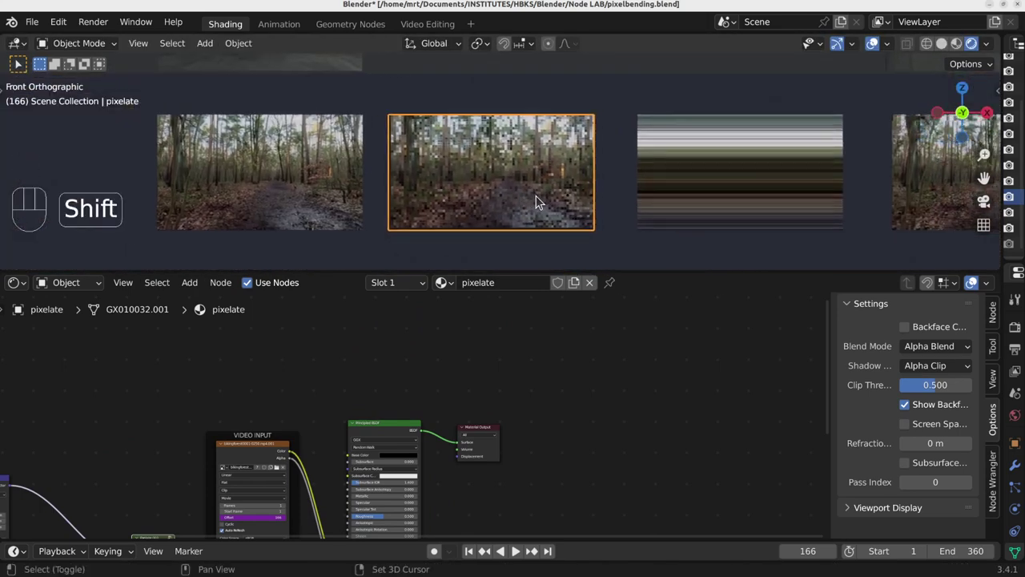
{"action": "scroll", "coordinate": [535, 196], "scroll_direction": "up", "scroll_amount": 2}
{"action": "middle_click_drag", "start_coordinate": [461, 438], "coordinate": [650, 347]}
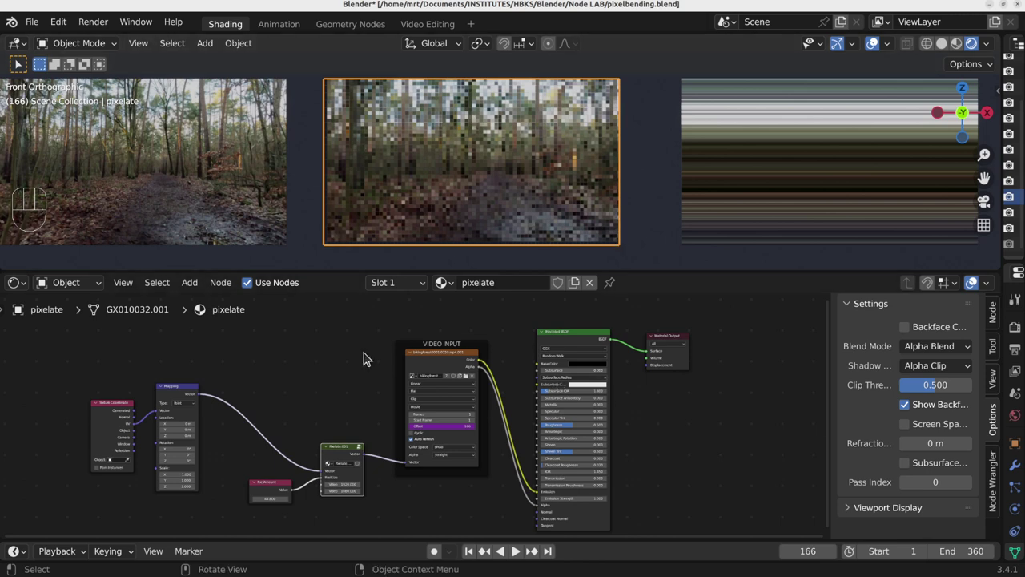
Step: Move the Material Output and Principled BSDF nodes farther away from the VIDEO INPUT frame
{"action": "left_click_drag", "start_coordinate": [663, 338], "coordinate": [704, 333]}
{"action": "left_click_drag", "start_coordinate": [591, 338], "coordinate": [633, 325]}
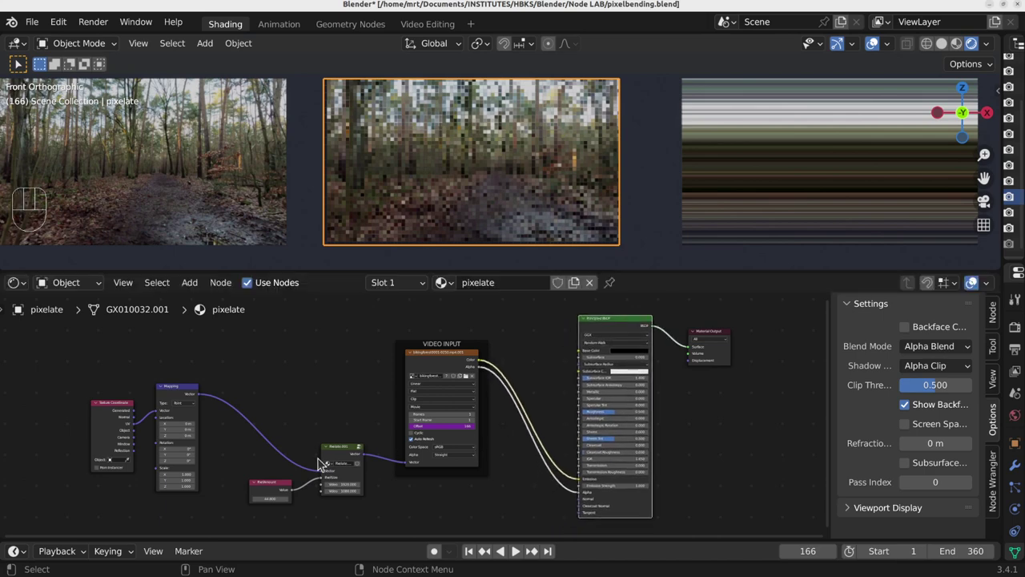
{"action": "scroll", "coordinate": [319, 458], "scroll_direction": "up", "scroll_amount": 3}
{"action": "middle_click_drag", "start_coordinate": [355, 469], "coordinate": [458, 443]}
{"action": "middle_click_drag", "start_coordinate": [486, 368], "coordinate": [454, 399]}
{"action": "scroll", "coordinate": [454, 399], "scroll_direction": "down", "scroll_amount": 3}
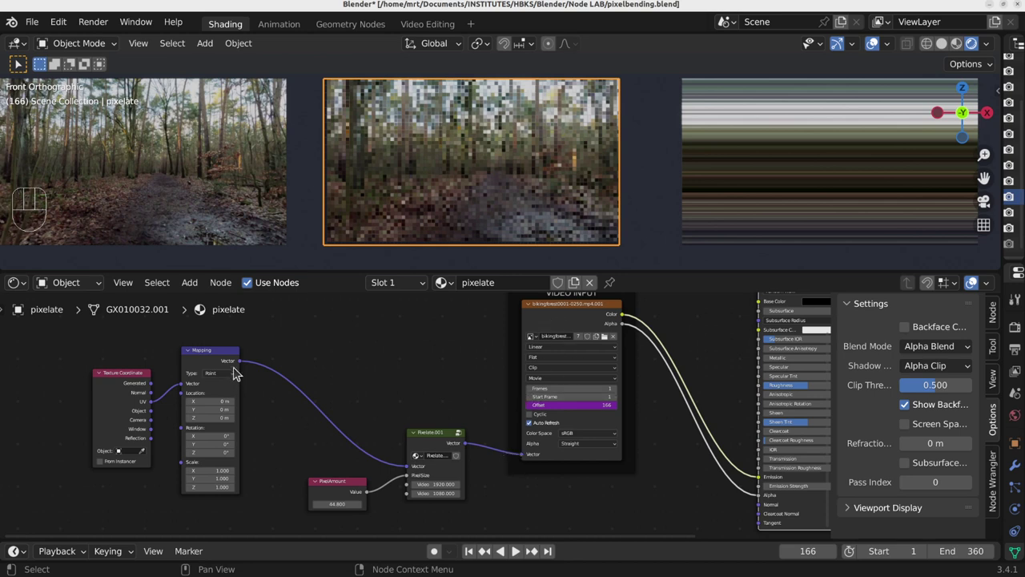
Step: Bypass the Pixelate group by linking the Mapping node's Vector output directly to the video texture's Vector input
{"action": "left_click_drag", "start_coordinate": [240, 362], "coordinate": [526, 455]}
{"action": "left_click_drag", "start_coordinate": [449, 437], "coordinate": [442, 462]}
{"action": "left_click_drag", "start_coordinate": [213, 401], "coordinate": [144, 402]}
{"action": "right_click", "coordinate": [213, 401]}
{"action": "mouse_move", "coordinate": [206, 417]}
{"action": "left_mouse_down"}
{"action": "mouse_move", "coordinate": [225, 416]}
{"action": "mouse_move", "coordinate": [206, 416]}
{"action": "left_mouse_up"}
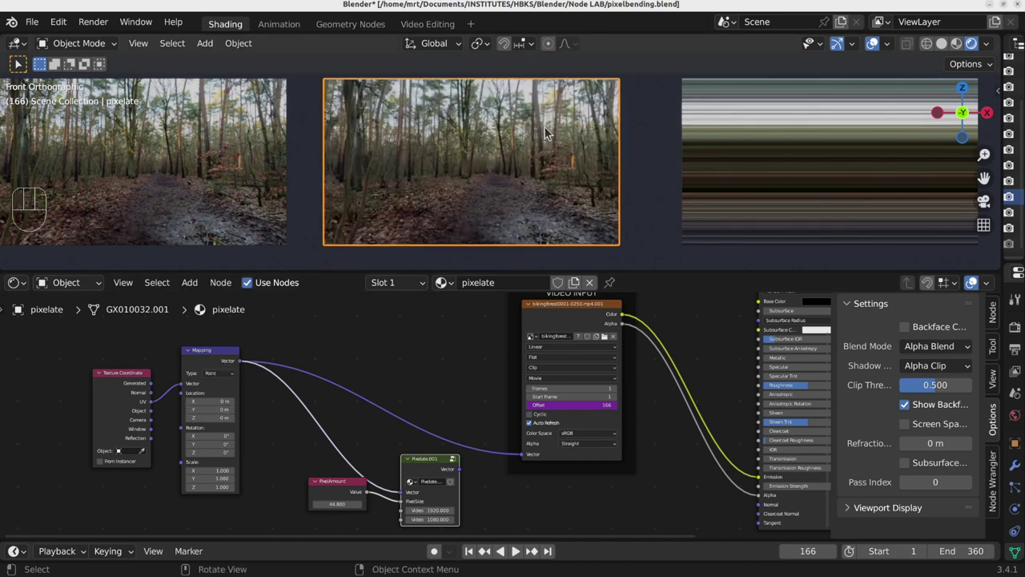
{"action": "left_click", "coordinate": [154, 424]}
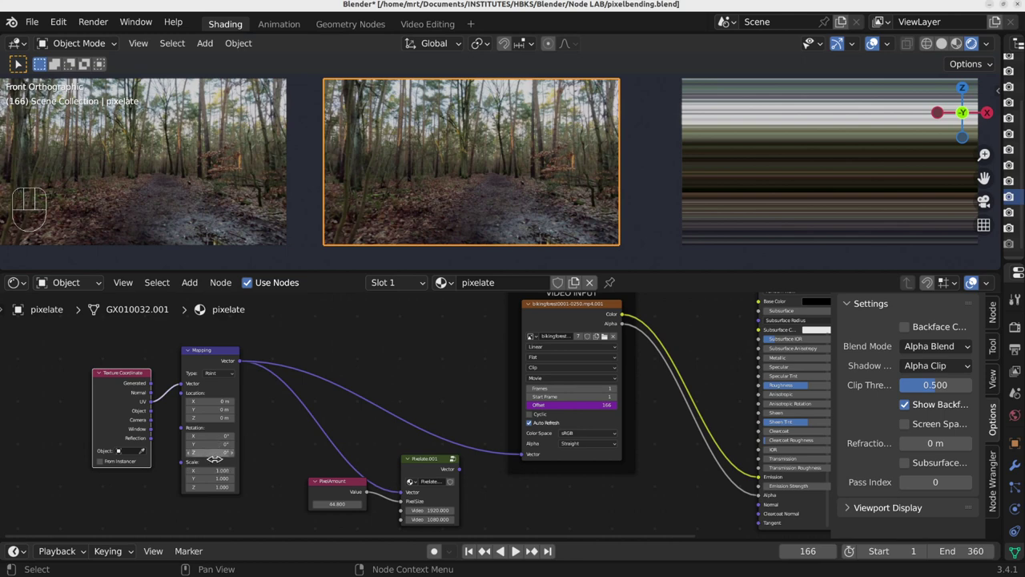
{"action": "left_click_drag", "start_coordinate": [209, 443], "coordinate": [221, 478]}
Step: Link the Pixelate group's Vector output to the video texture and reposition the Pixelate and PixelAmount nodes
{"action": "left_click_drag", "start_coordinate": [425, 477], "coordinate": [561, 468]}
{"action": "scroll", "coordinate": [456, 430], "scroll_direction": "up", "scroll_amount": 3}
{"action": "left_click_drag", "start_coordinate": [439, 406], "coordinate": [395, 362]}
{"action": "left_click_drag", "start_coordinate": [277, 511], "coordinate": [214, 436]}
Step: Vary the PixelAmount value with the animation paused and playing, ending at 18.700 with playback stopped
{"action": "left_click_drag", "start_coordinate": [207, 473], "coordinate": [208, 473]}
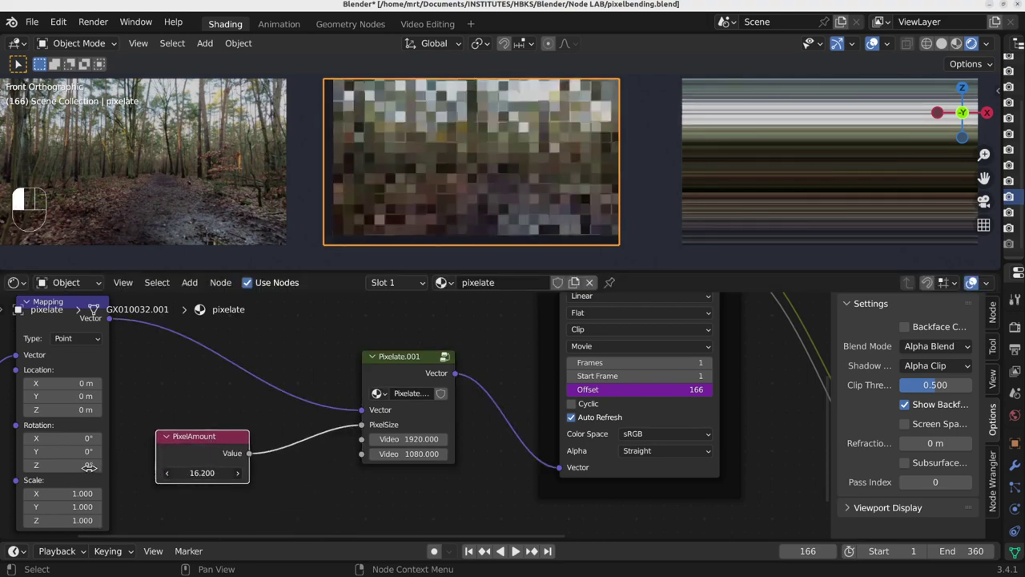
{"action": "left_click_drag", "start_coordinate": [59, 466], "coordinate": [72, 466]}
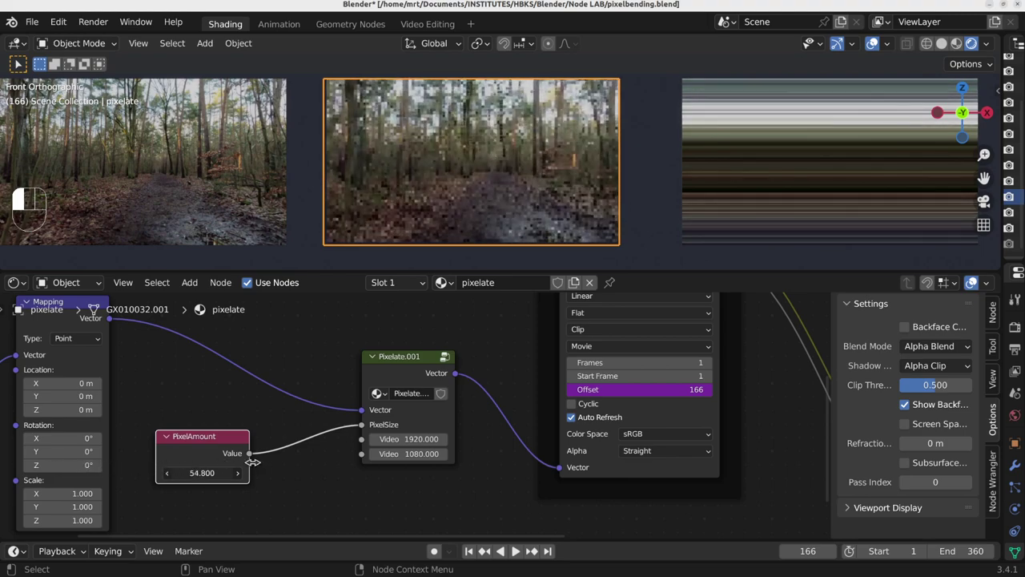
{"action": "key", "text": "space"}
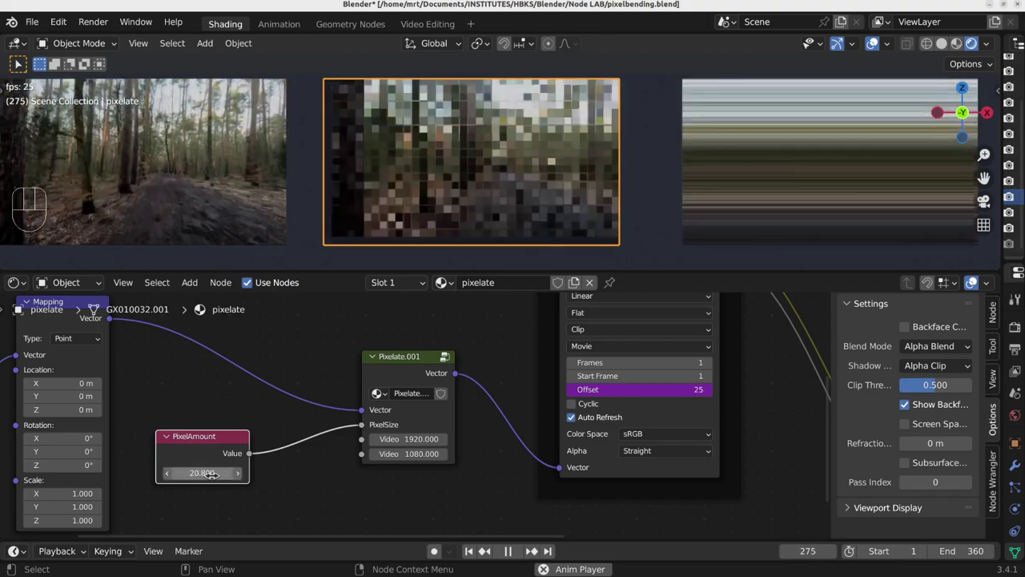
{"action": "left_click_drag", "start_coordinate": [203, 473], "coordinate": [229, 472]}
{"action": "key", "text": "space"}
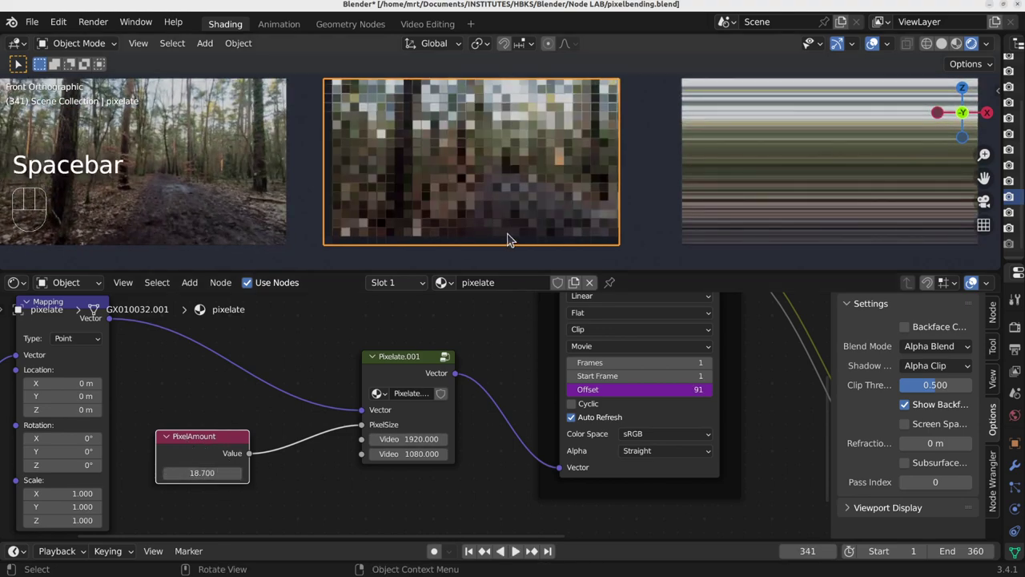
{"action": "left_click_drag", "start_coordinate": [199, 487], "coordinate": [299, 486]}
{"action": "key", "text": "Escape"}
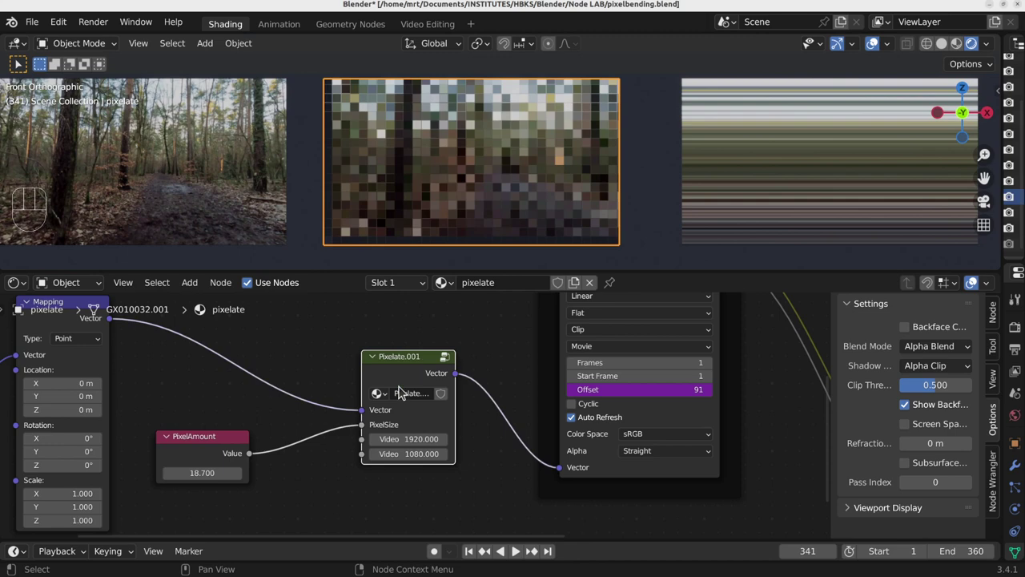
Step: Open the Pixelate.001 node group and shift the first Divide node and the upper Snap node slightly
{"action": "key", "text": "Tab"}
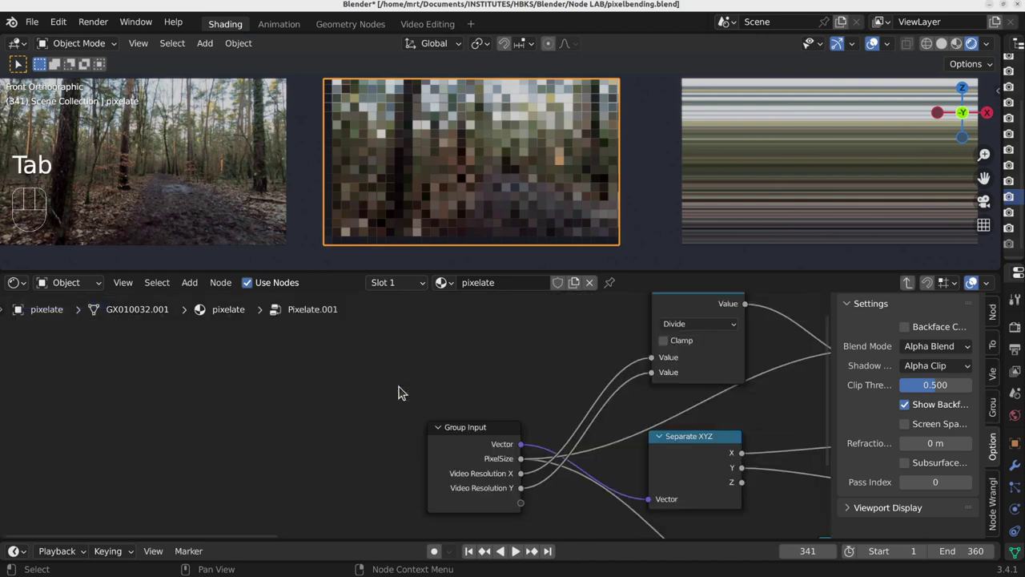
{"action": "middle_click_drag", "start_coordinate": [625, 410], "coordinate": [190, 404], "text": "shift"}
{"action": "scroll", "coordinate": [325, 407], "scroll_direction": "down", "scroll_amount": 9}
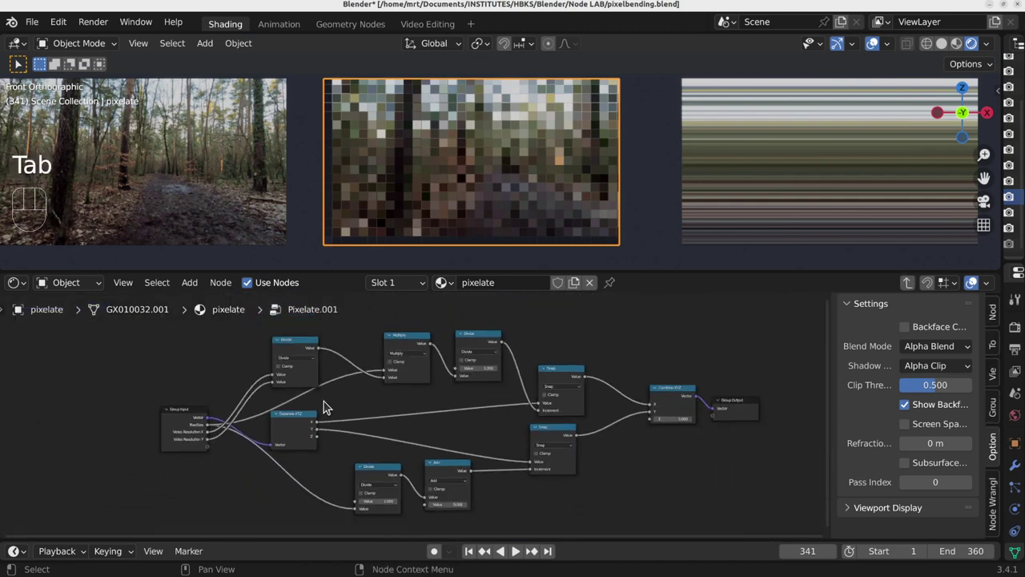
{"action": "scroll", "coordinate": [413, 422], "scroll_direction": "up", "scroll_amount": 1}
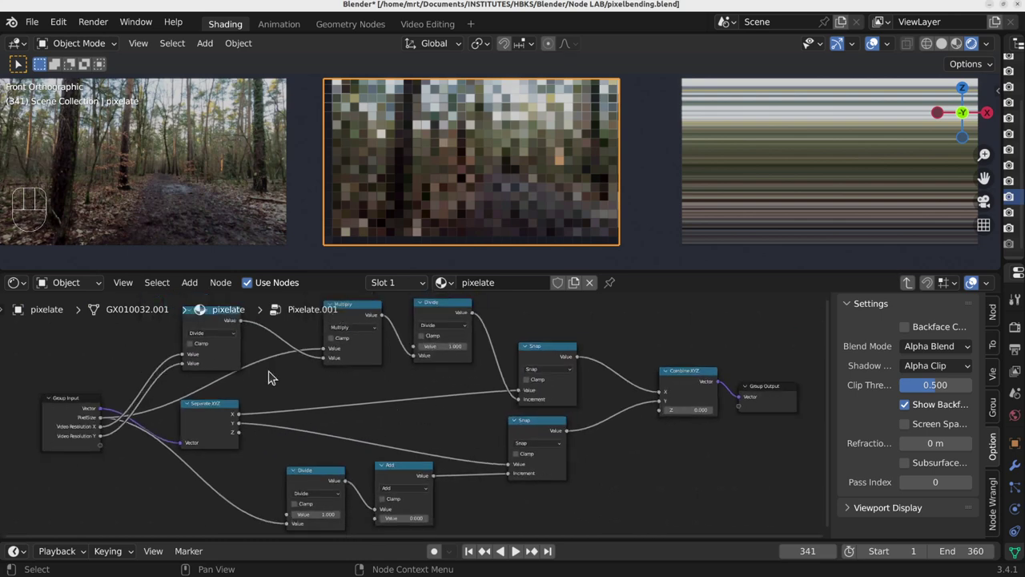
{"action": "left_click_drag", "start_coordinate": [202, 319], "coordinate": [249, 334]}
{"action": "left_click_drag", "start_coordinate": [250, 342], "coordinate": [210, 331]}
{"action": "mouse_move", "coordinate": [566, 360]}
{"action": "left_mouse_down"}
{"action": "mouse_move", "coordinate": [578, 358]}
{"action": "mouse_move", "coordinate": [551, 357]}
{"action": "left_mouse_up"}
{"action": "scroll", "coordinate": [559, 416], "scroll_direction": "up", "scroll_amount": 2}
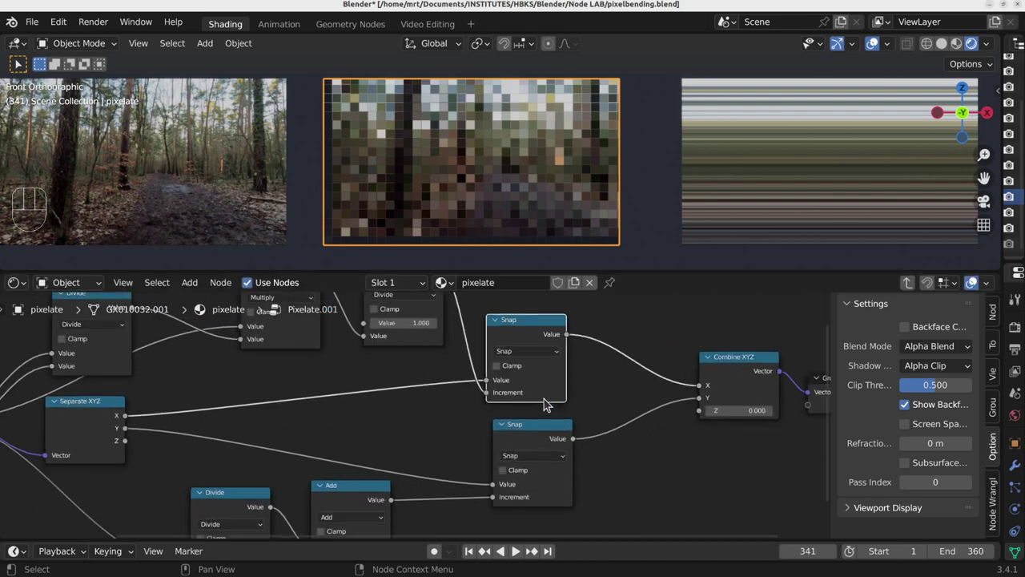
Step: Reposition the two Snap nodes while tracing their links from the Group Input and Separate XYZ nodes
{"action": "left_click_drag", "start_coordinate": [505, 330], "coordinate": [513, 332]}
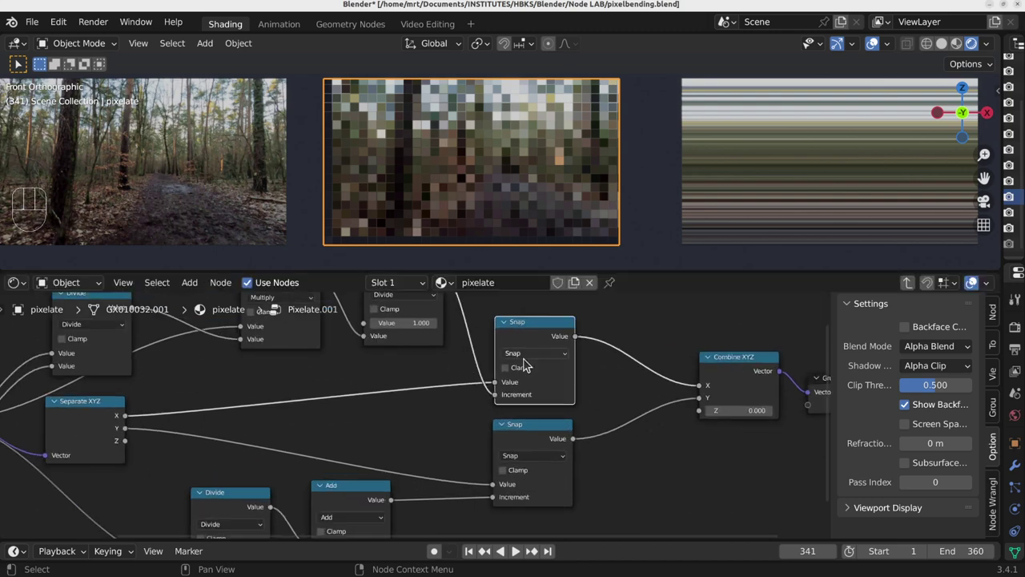
{"action": "left_click_drag", "start_coordinate": [526, 440], "coordinate": [543, 427]}
{"action": "middle_click_drag", "start_coordinate": [297, 437], "coordinate": [418, 431]}
{"action": "left_click_drag", "start_coordinate": [32, 404], "coordinate": [24, 435]}
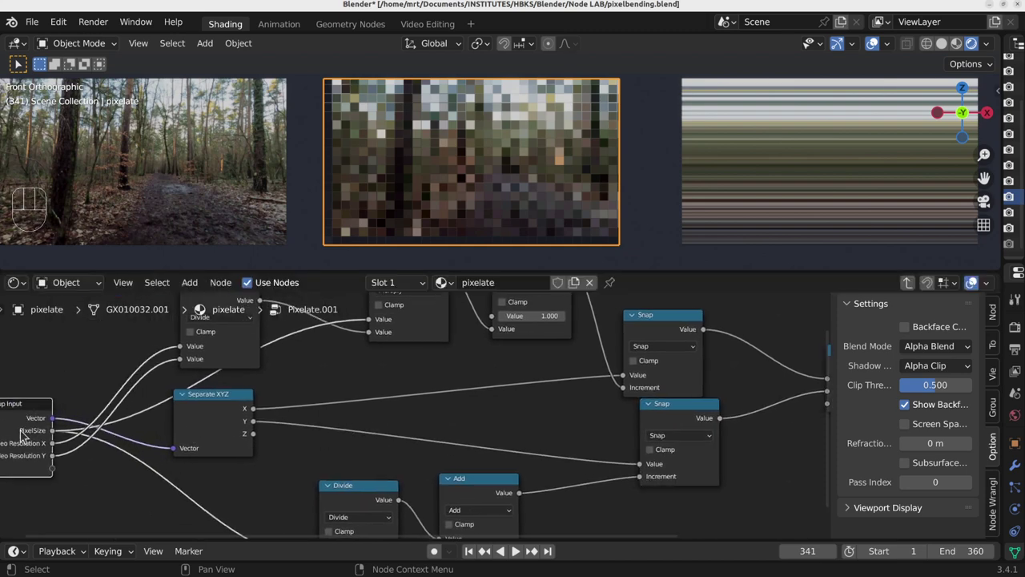
{"action": "left_click_drag", "start_coordinate": [215, 417], "coordinate": [228, 412]}
{"action": "middle_click_drag", "start_coordinate": [580, 418], "coordinate": [468, 424]}
{"action": "left_click_drag", "start_coordinate": [577, 424], "coordinate": [561, 424]}
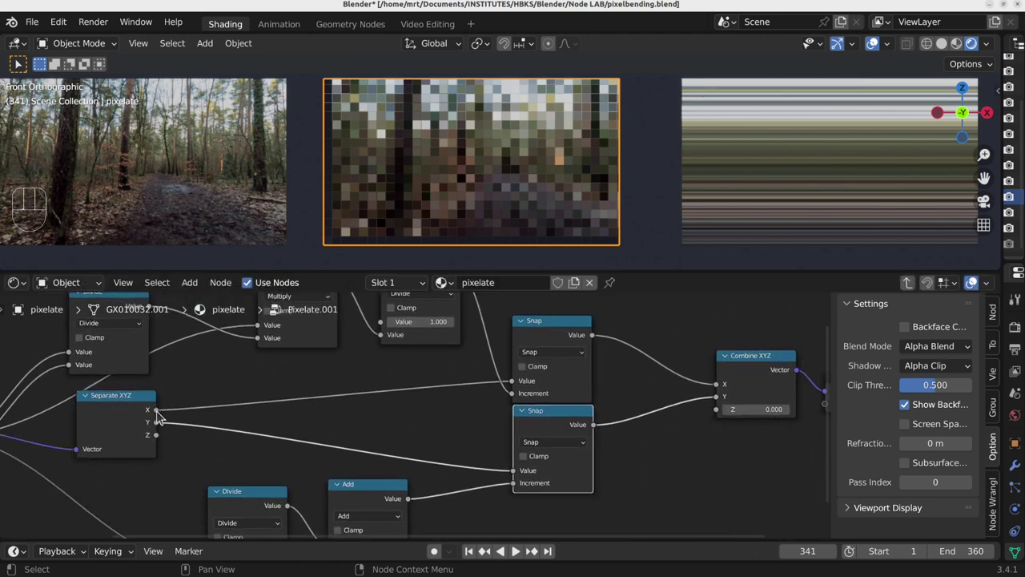
{"action": "mouse_move", "coordinate": [551, 341]}
{"action": "left_mouse_down"}
{"action": "mouse_move", "coordinate": [585, 338]}
{"action": "mouse_move", "coordinate": [570, 338]}
{"action": "left_mouse_up"}
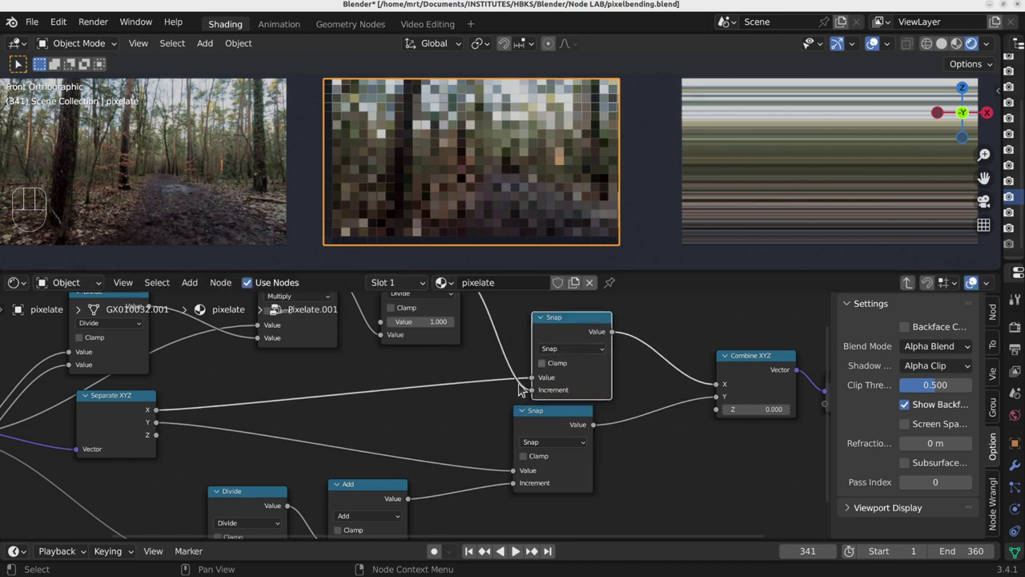
{"action": "left_click_drag", "start_coordinate": [538, 422], "coordinate": [548, 426]}
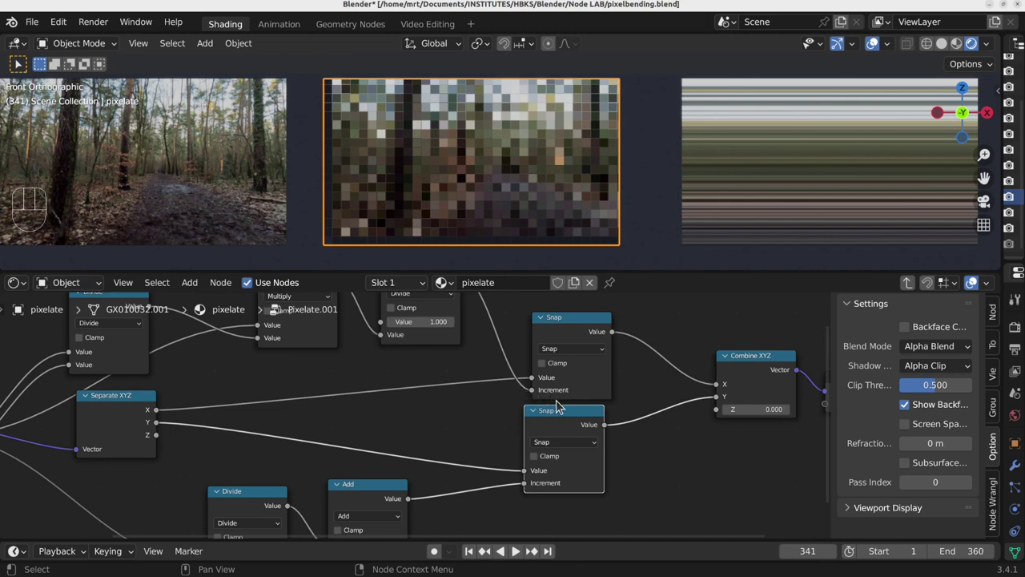
Step: Test the upper Snap node with the Divide link removed from its Increment input, then restore that link
{"action": "mouse_move", "coordinate": [532, 391]}
{"action": "left_mouse_down"}
{"action": "mouse_move", "coordinate": [482, 366]}
{"action": "mouse_move", "coordinate": [532, 391]}
{"action": "left_mouse_up"}
{"action": "middle_click_drag", "start_coordinate": [456, 349], "coordinate": [482, 404]}
{"action": "scroll", "coordinate": [481, 404], "scroll_direction": "down", "scroll_amount": 2}
{"action": "left_click_drag", "start_coordinate": [559, 410], "coordinate": [495, 410]}
{"action": "right_click", "coordinate": [592, 410]}
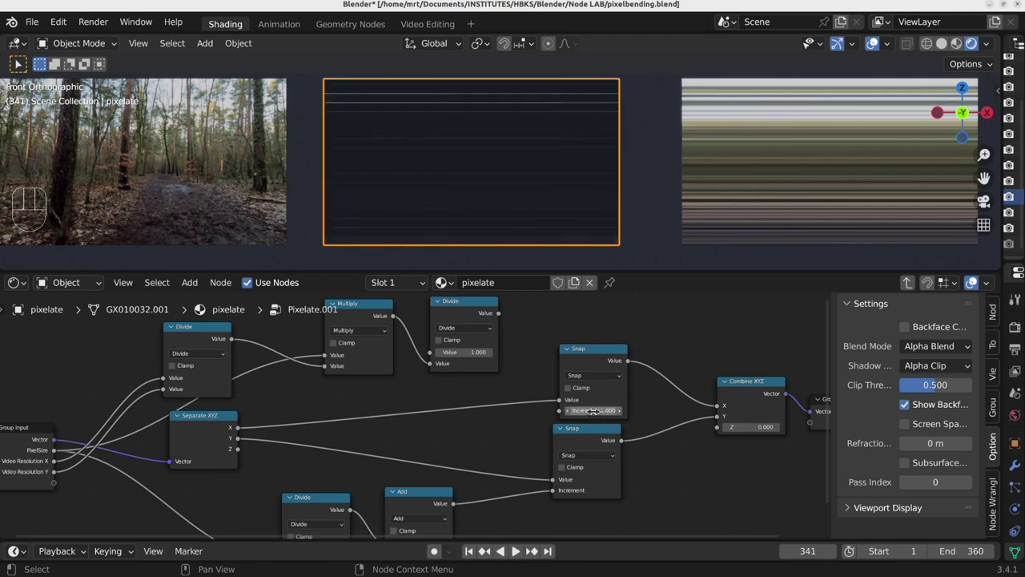
{"action": "left_click_drag", "start_coordinate": [498, 313], "coordinate": [558, 412]}
{"action": "left_click_drag", "start_coordinate": [449, 314], "coordinate": [459, 322]}
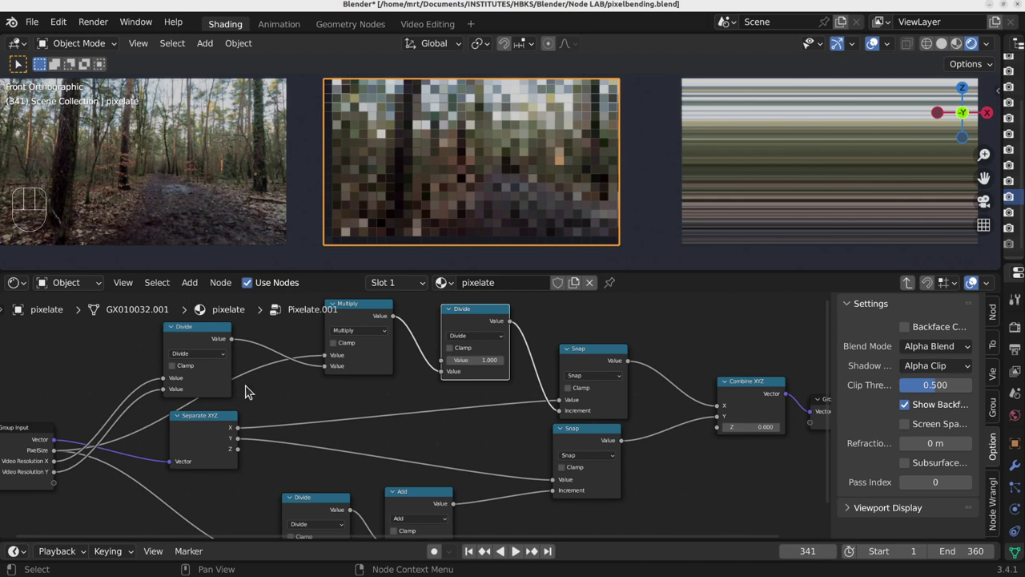
Step: Examine how PixelSize and the video resolution ratio feed the Multiply and Divide nodes, comparing them with the enlarged pixels
{"action": "scroll", "coordinate": [32, 473], "scroll_direction": "up", "scroll_amount": 2}
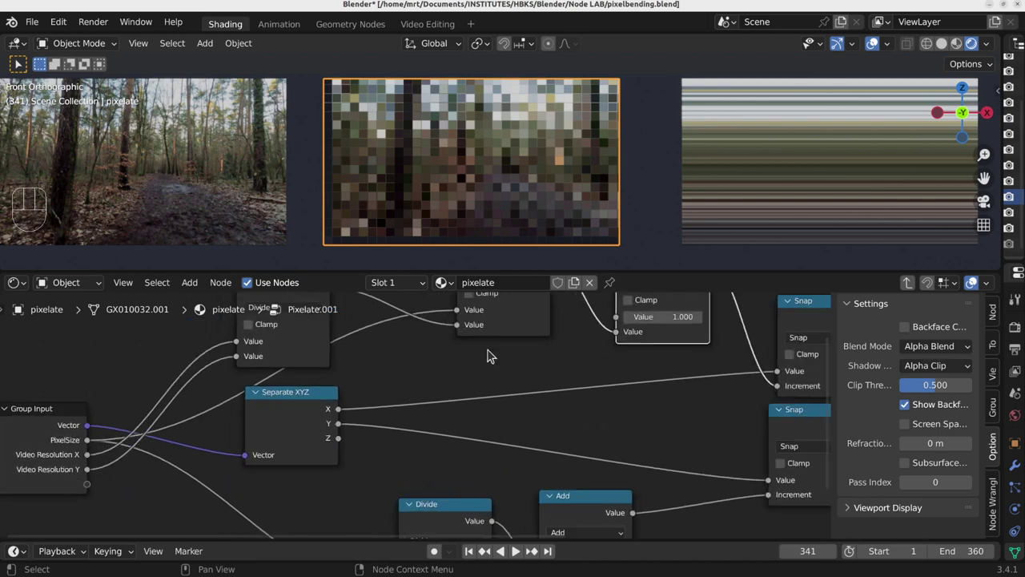
{"action": "middle_click_drag", "start_coordinate": [661, 344], "coordinate": [616, 395]}
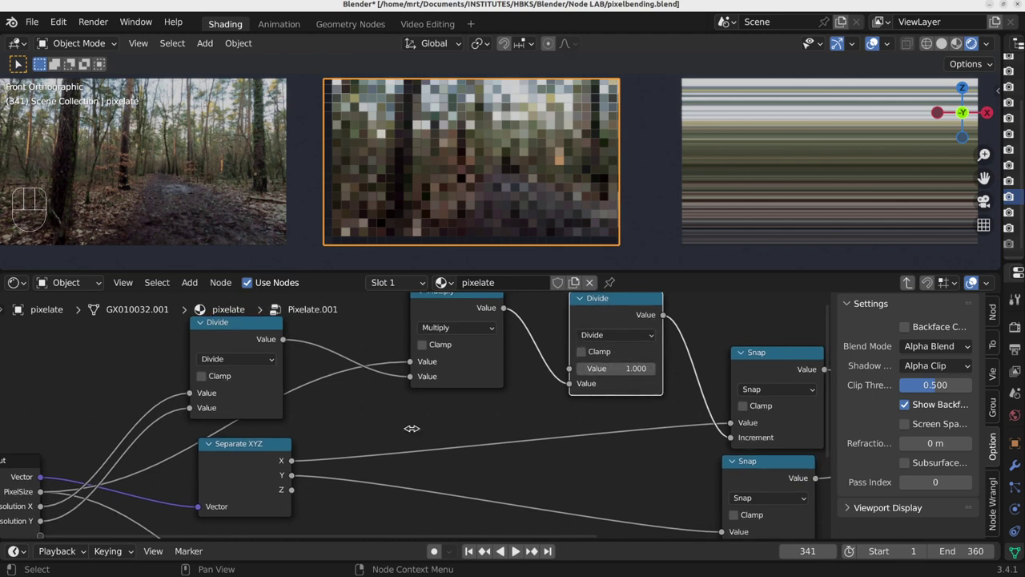
{"action": "middle_click_drag", "start_coordinate": [455, 379], "coordinate": [470, 398]}
{"action": "left_click_drag", "start_coordinate": [459, 331], "coordinate": [435, 359]}
{"action": "middle_click_drag", "start_coordinate": [343, 401], "coordinate": [371, 377]}
{"action": "middle_click_drag", "start_coordinate": [279, 341], "coordinate": [329, 339]}
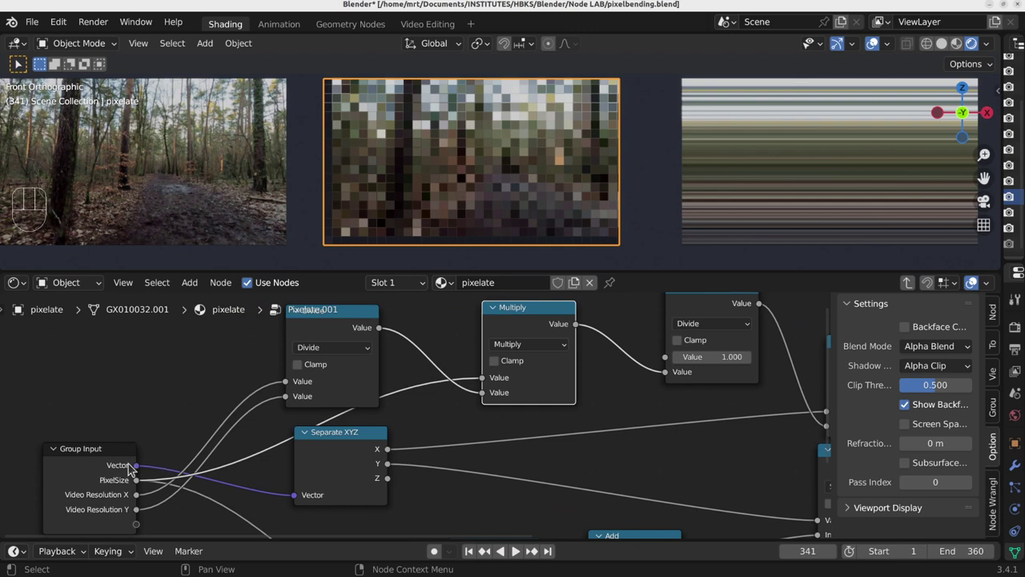
{"action": "scroll", "coordinate": [448, 172], "scroll_direction": "up", "scroll_amount": 5}
{"action": "scroll", "coordinate": [440, 373], "scroll_direction": "down", "scroll_amount": 3}
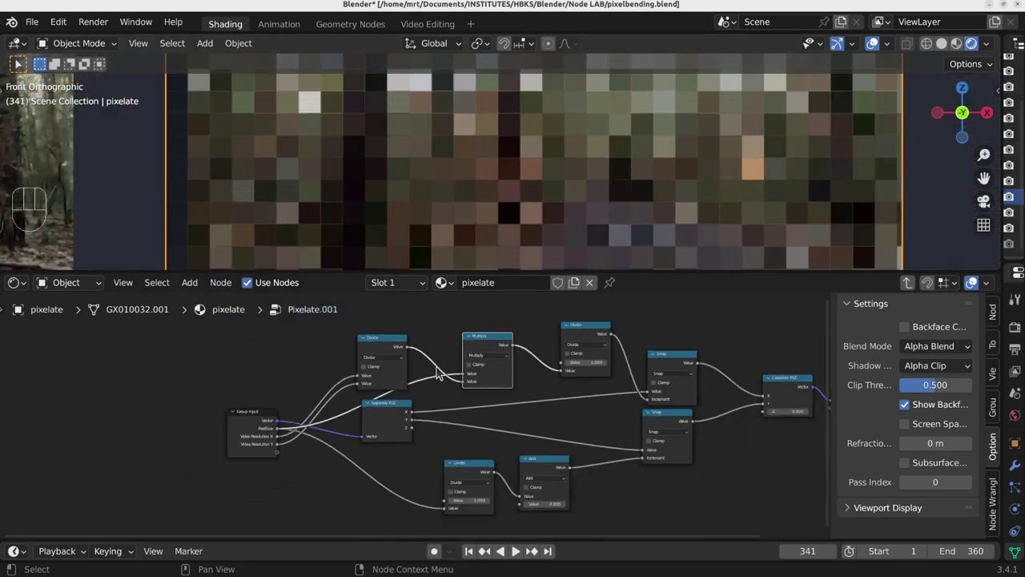
{"action": "middle_click_drag", "start_coordinate": [466, 387], "coordinate": [358, 393]}
{"action": "scroll", "coordinate": [370, 388], "scroll_direction": "up", "scroll_amount": 5}
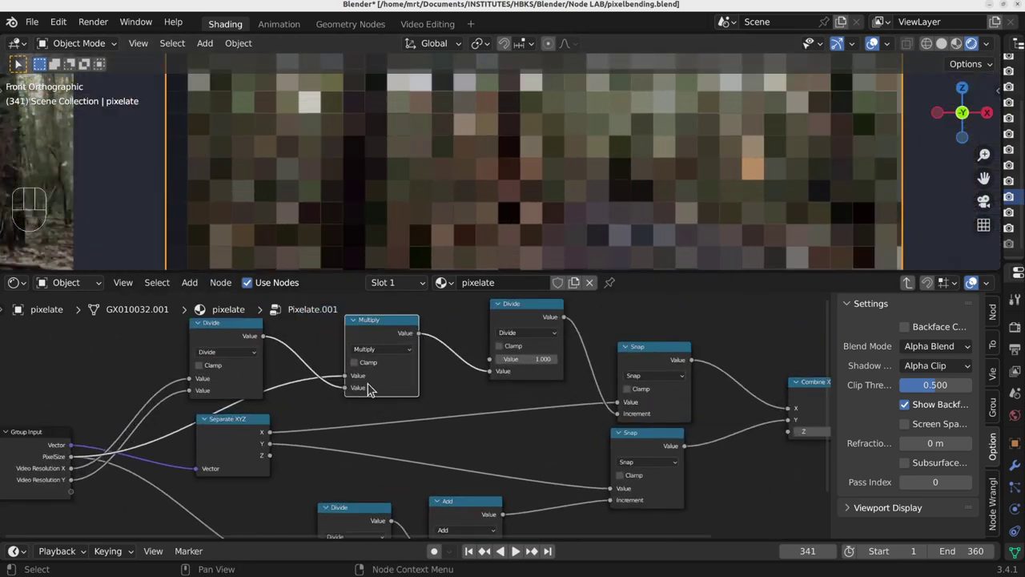
Step: Disconnect PixelSize from the Multiply node and link Multiply's output to the second Divide node again
{"action": "left_click_drag", "start_coordinate": [350, 383], "coordinate": [467, 405]}
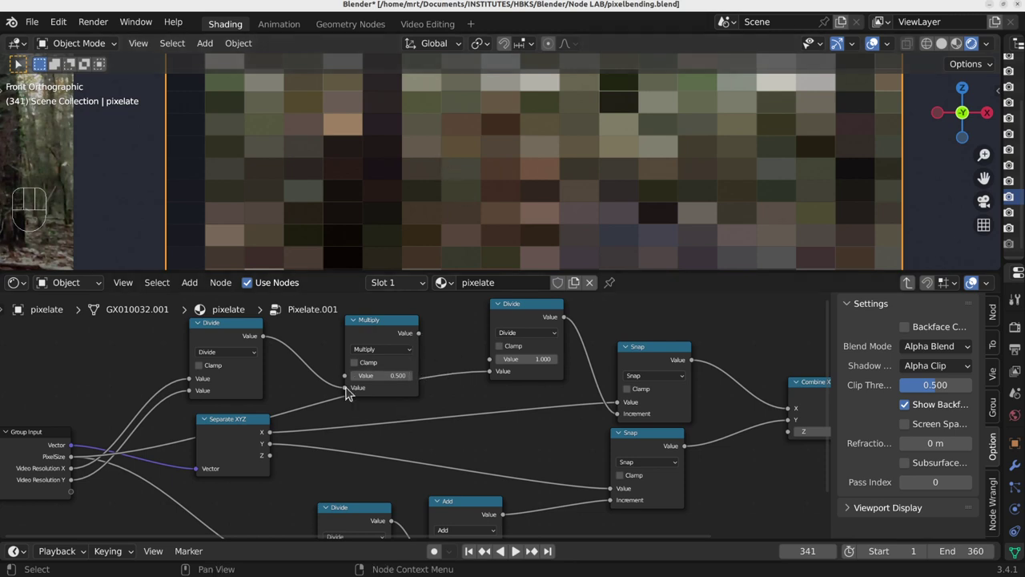
{"action": "left_click_drag", "start_coordinate": [419, 333], "coordinate": [491, 371]}
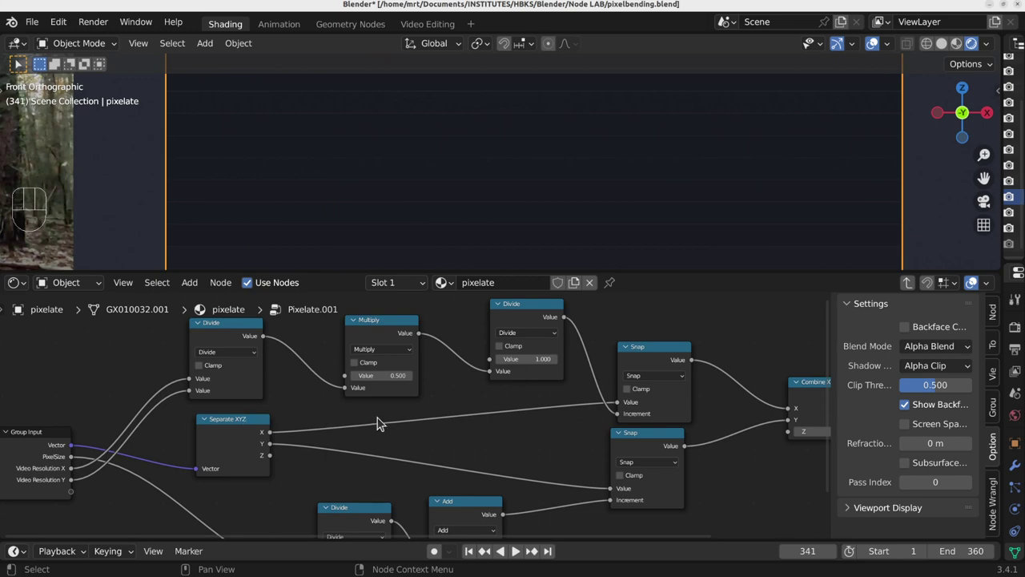
Step: Check the PixelAmount and video resolution inputs outside the Pixelate.001 group, and reopen the group
{"action": "scroll", "coordinate": [332, 412], "scroll_direction": "down", "scroll_amount": 1}
{"action": "key", "text": "Tab"}
{"action": "scroll", "coordinate": [335, 459], "scroll_direction": "up", "scroll_amount": 2}
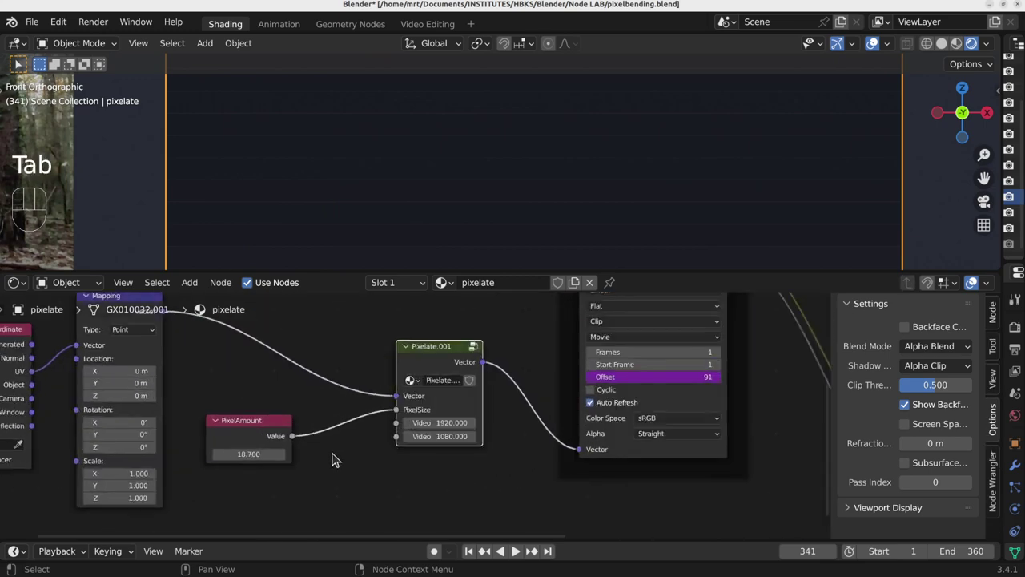
{"action": "scroll", "coordinate": [454, 433], "scroll_direction": "up", "scroll_amount": 2}
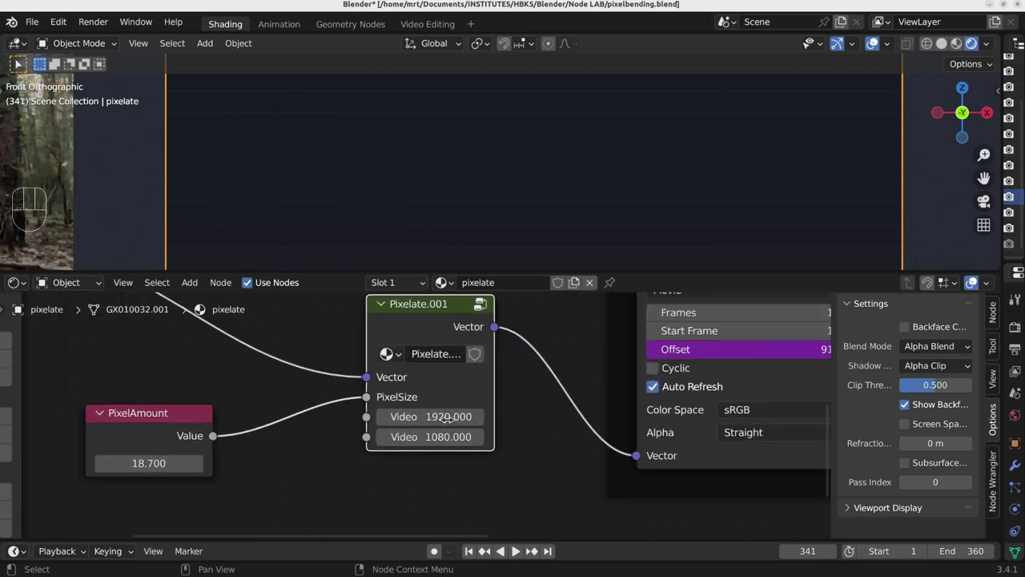
{"action": "key", "text": "Tab"}
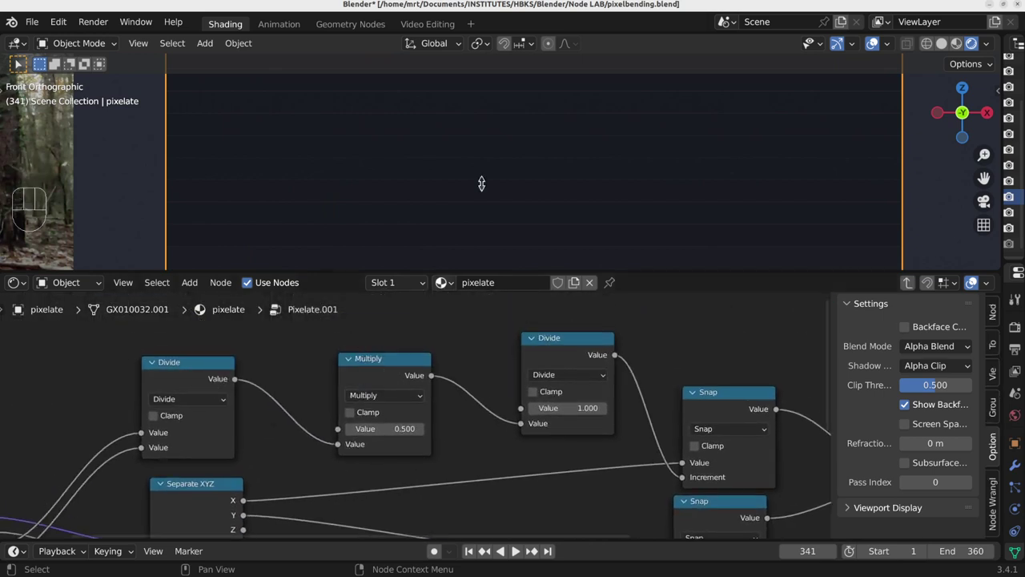
Step: Move the first Divide node's link to Multiply's upper Value input and connect the Group Input's PixelSize to the lower one
{"action": "left_click_drag", "start_coordinate": [340, 445], "coordinate": [338, 429]}
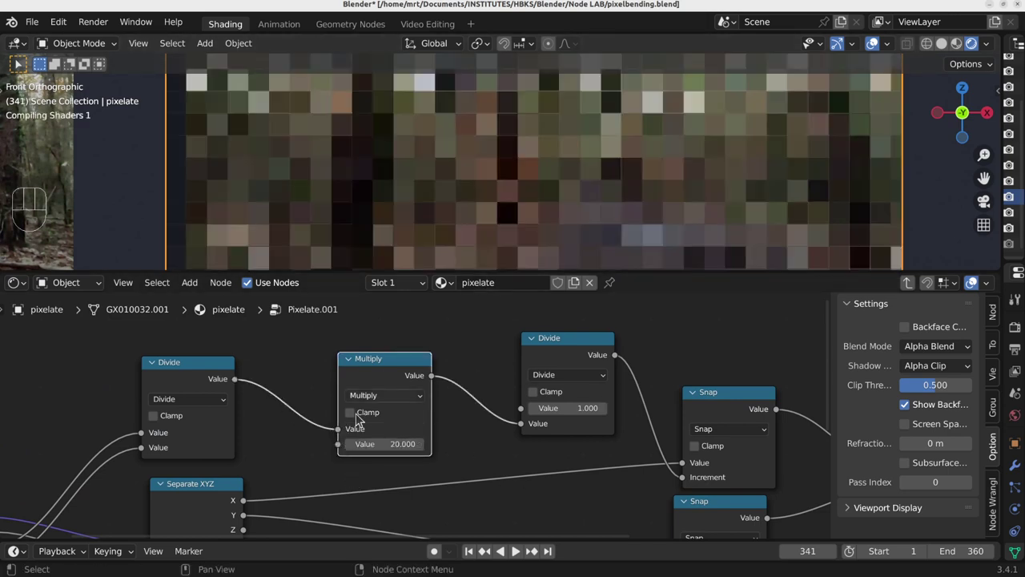
{"action": "scroll", "coordinate": [485, 198], "scroll_direction": "down", "scroll_amount": 3}
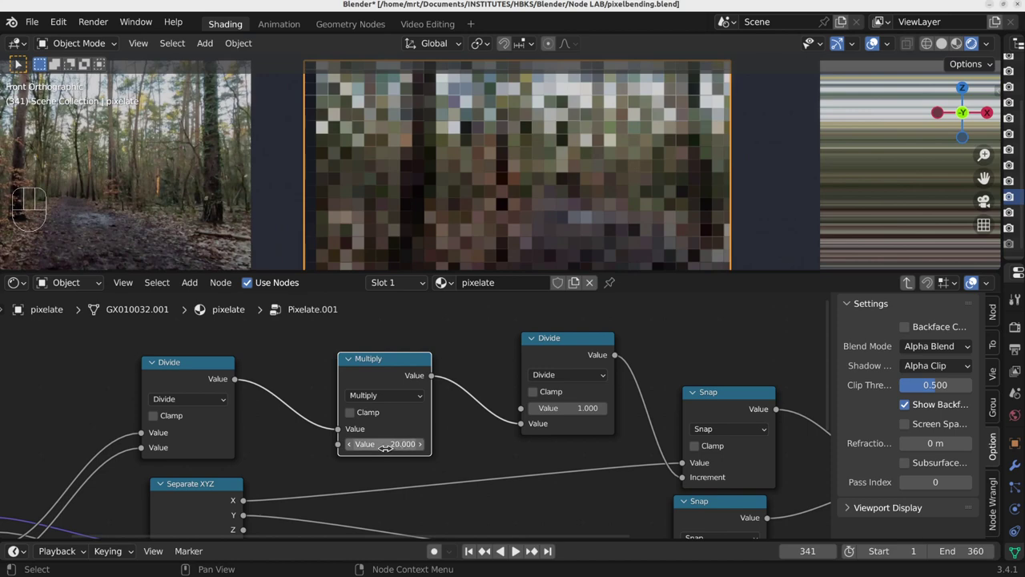
{"action": "left_click_drag", "start_coordinate": [378, 445], "coordinate": [378, 445]}
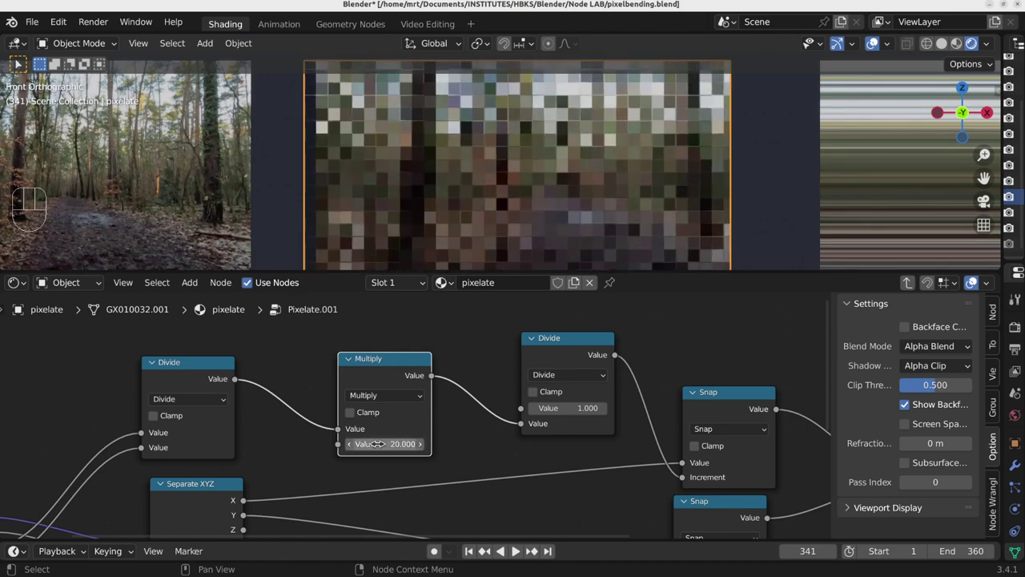
{"action": "scroll", "coordinate": [481, 241], "scroll_direction": "down", "scroll_amount": 3}
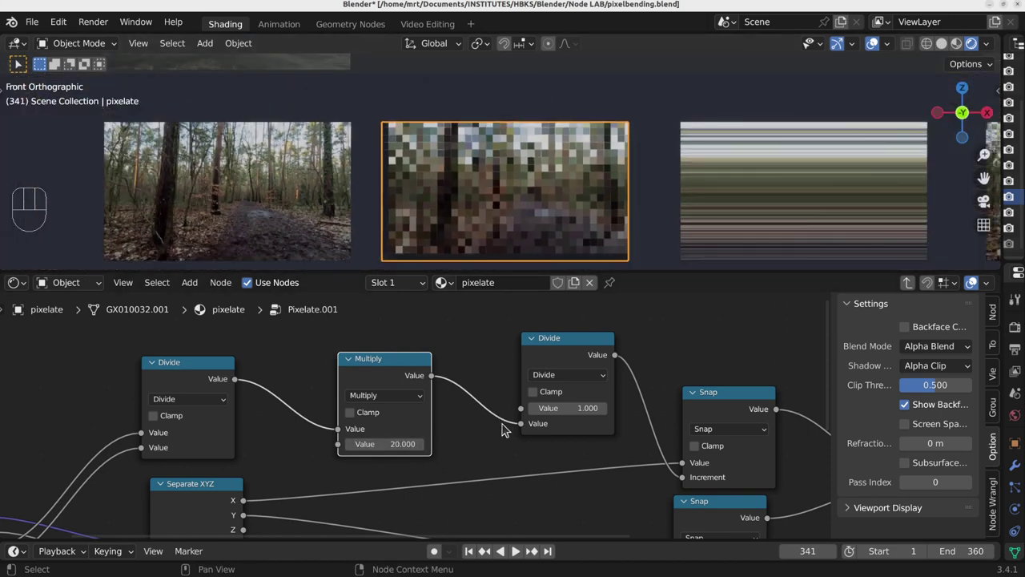
{"action": "middle_click_drag", "start_coordinate": [339, 455], "coordinate": [414, 393]}
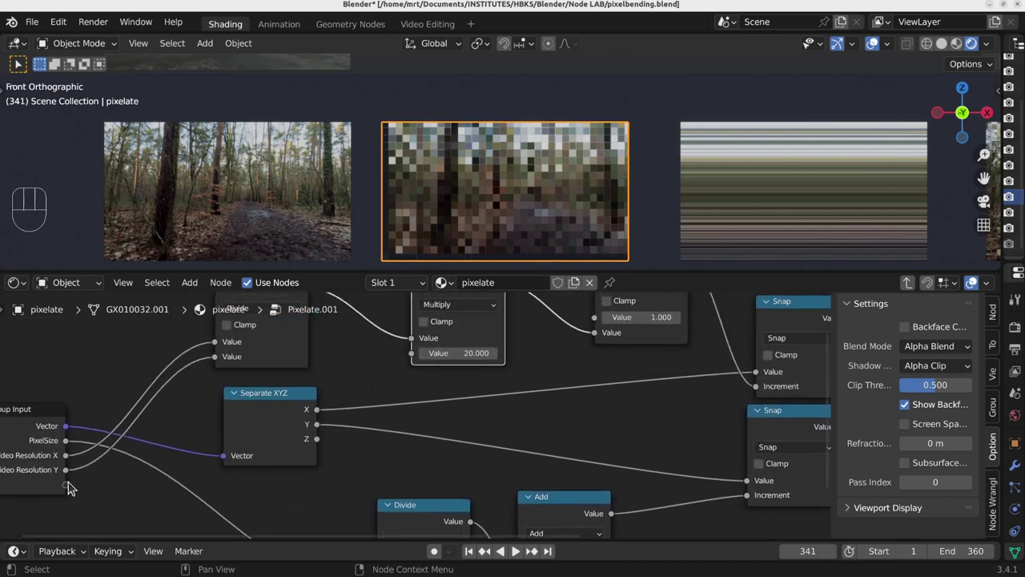
{"action": "left_click_drag", "start_coordinate": [67, 442], "coordinate": [412, 353]}
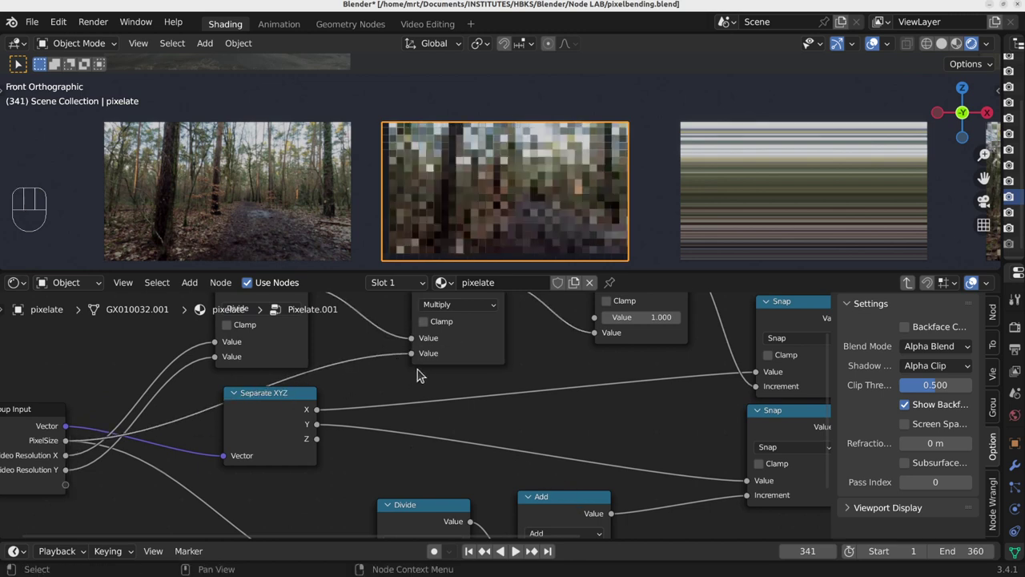
Step: Reposition the first Divide, Multiply and second Divide nodes slightly while tracing the chain to the upper Snap node's Increment
{"action": "middle_click_drag", "start_coordinate": [411, 375], "coordinate": [442, 441]}
{"action": "left_click_drag", "start_coordinate": [511, 350], "coordinate": [531, 347]}
{"action": "left_click", "coordinate": [288, 348]}
{"action": "mouse_move", "coordinate": [290, 353]}
{"action": "left_mouse_down"}
{"action": "mouse_move", "coordinate": [280, 355]}
{"action": "mouse_move", "coordinate": [295, 347]}
{"action": "left_mouse_up"}
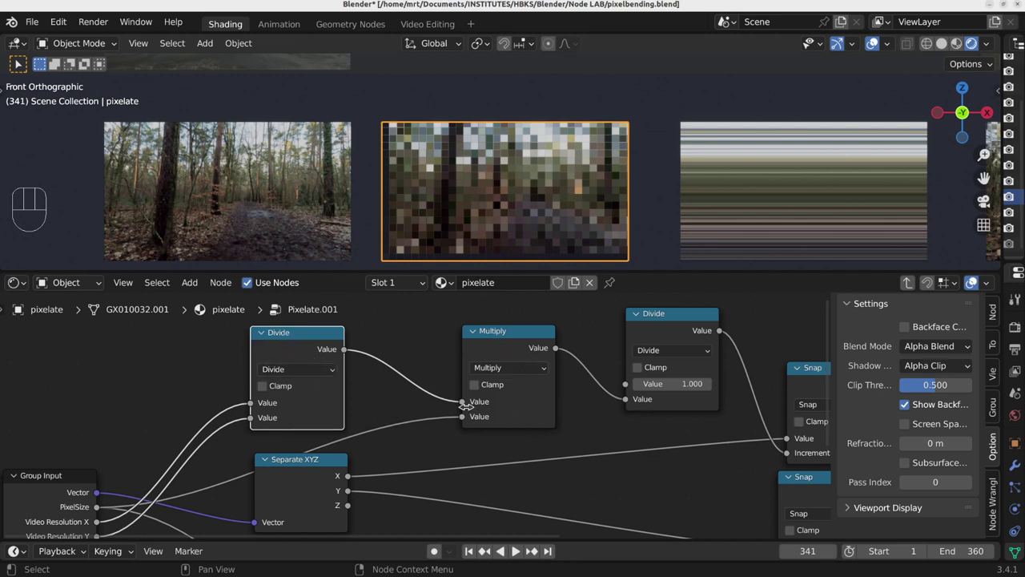
{"action": "left_click_drag", "start_coordinate": [514, 355], "coordinate": [491, 350]}
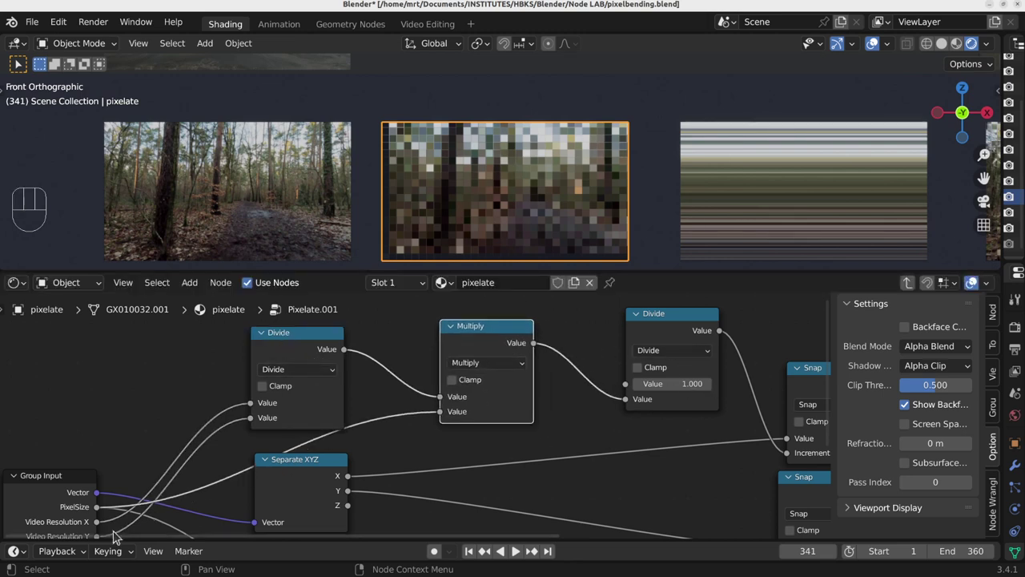
{"action": "left_click_drag", "start_coordinate": [630, 353], "coordinate": [603, 350]}
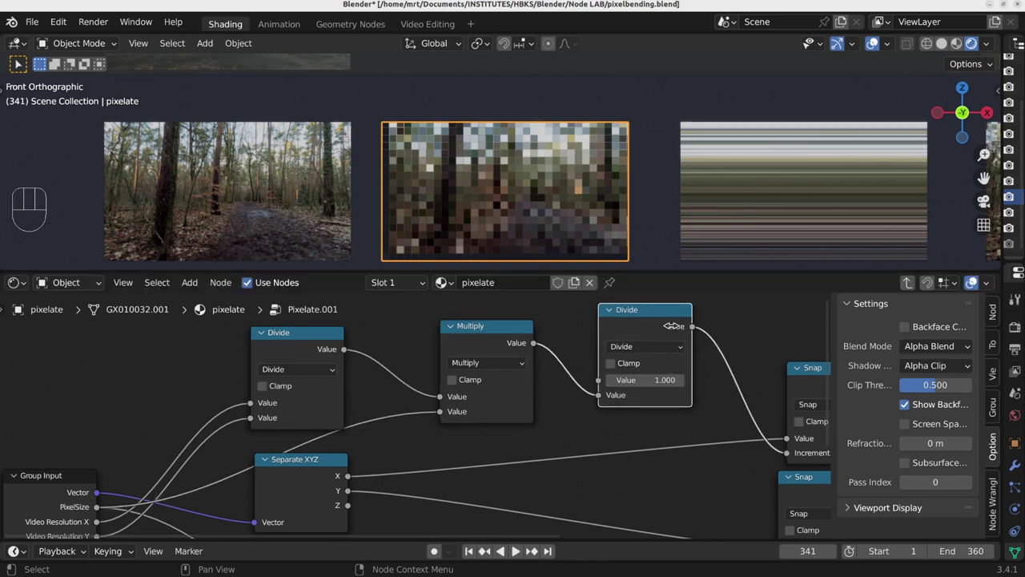
{"action": "middle_click_drag", "start_coordinate": [687, 449], "coordinate": [580, 441]}
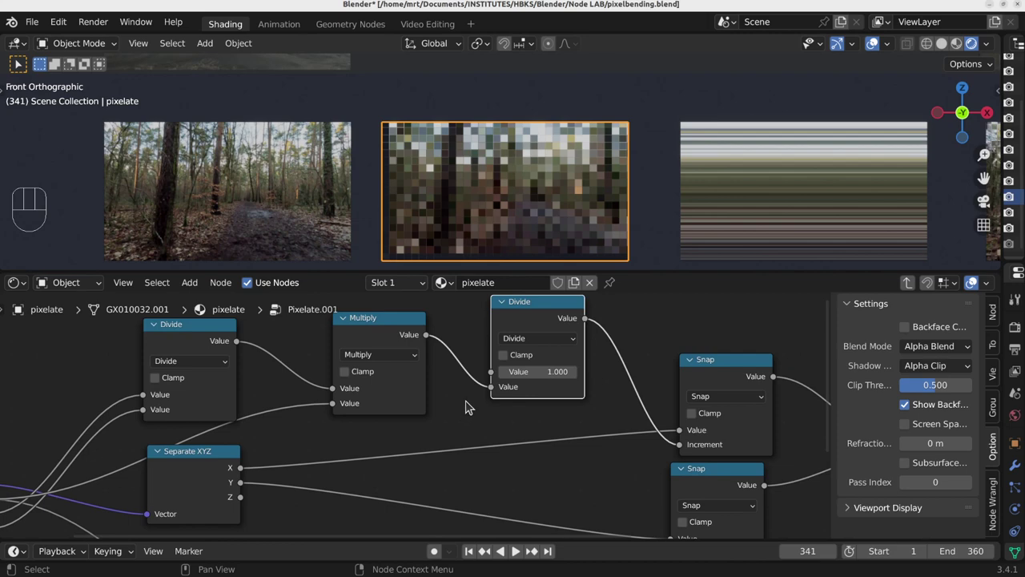
Step: Leave the Pixelate.001 group and set the PixelAmount value to 28.300
{"action": "key", "text": "Tab"}
{"action": "scroll", "coordinate": [489, 435], "scroll_direction": "down", "scroll_amount": 2}
{"action": "left_click_drag", "start_coordinate": [290, 445], "coordinate": [336, 449]}
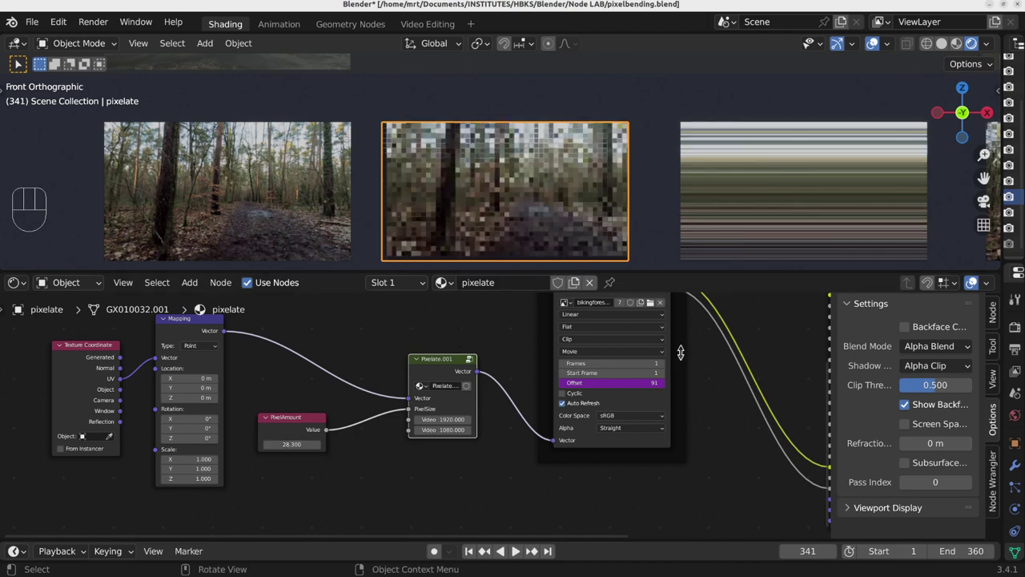
{"action": "middle_click_drag", "start_coordinate": [695, 230], "coordinate": [499, 205], "text": "shift"}
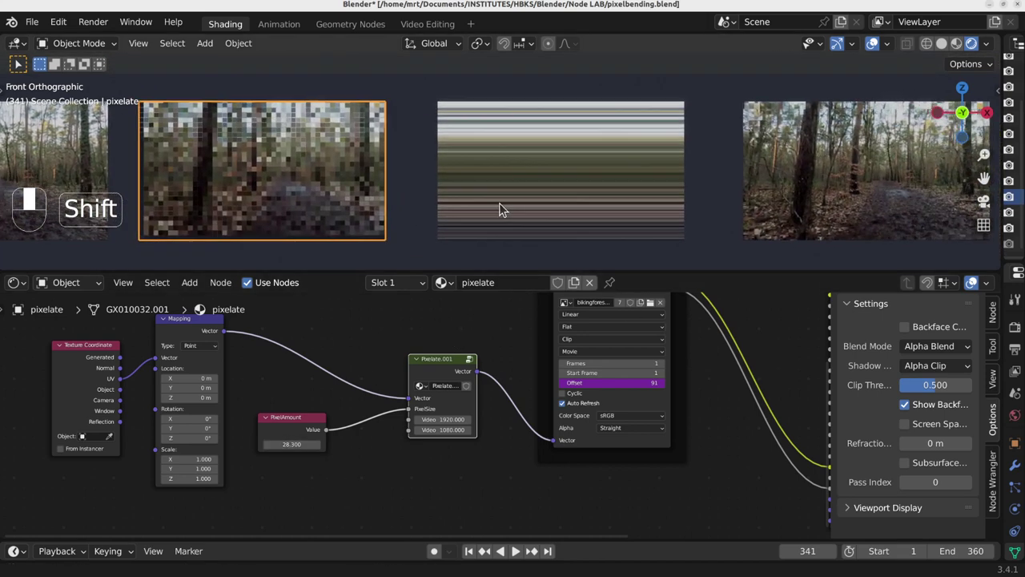
{"action": "scroll", "coordinate": [415, 414], "scroll_direction": "up", "scroll_amount": 2}
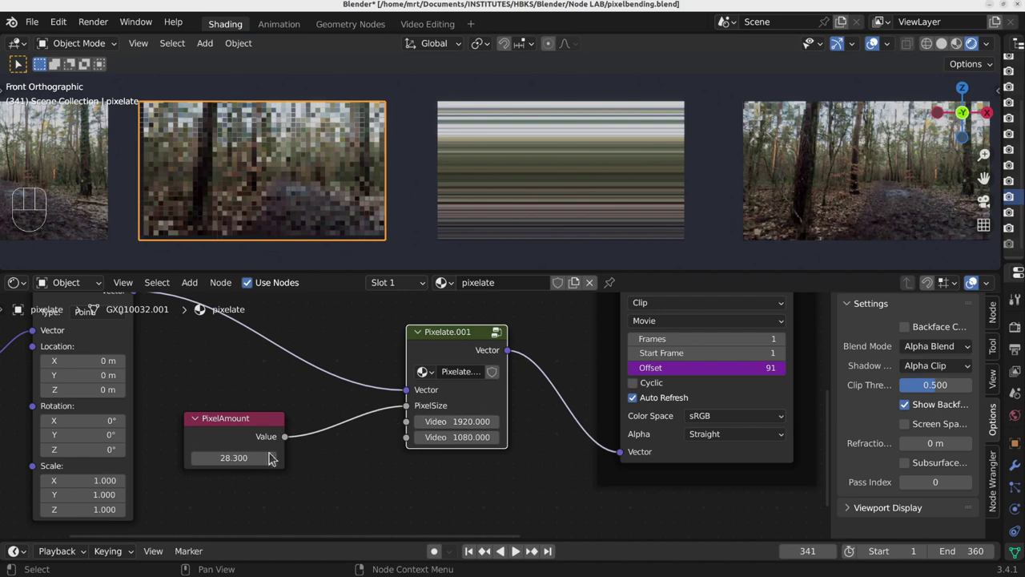
{"action": "left_click_drag", "start_coordinate": [226, 458], "coordinate": [322, 385]}
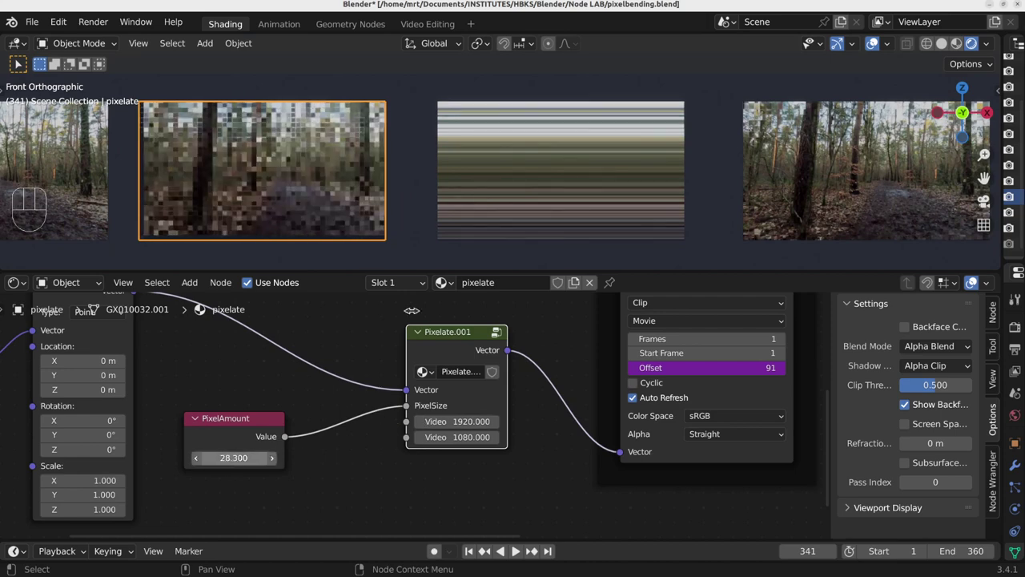
Step: Select the Pixelate.xy plane and try varying PixelAmount X on its Pixelate X Y node
{"action": "left_click", "coordinate": [530, 210]}
{"action": "scroll", "coordinate": [531, 395], "scroll_direction": "down", "scroll_amount": 2}
{"action": "middle_click_drag", "start_coordinate": [506, 408], "coordinate": [462, 372]}
{"action": "scroll", "coordinate": [473, 384], "scroll_direction": "up", "scroll_amount": 2}
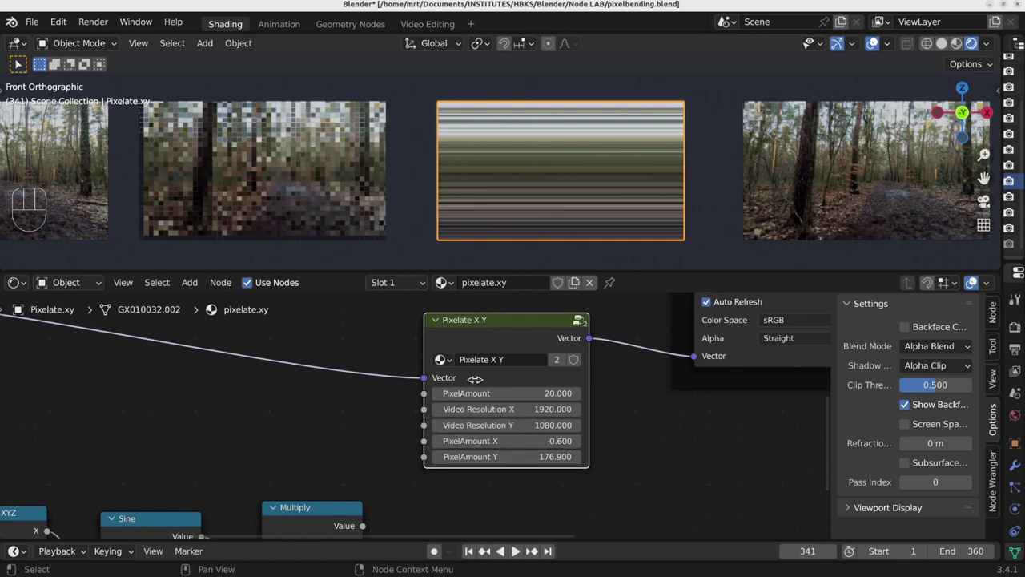
{"action": "middle_click_drag", "start_coordinate": [345, 471], "coordinate": [364, 427]}
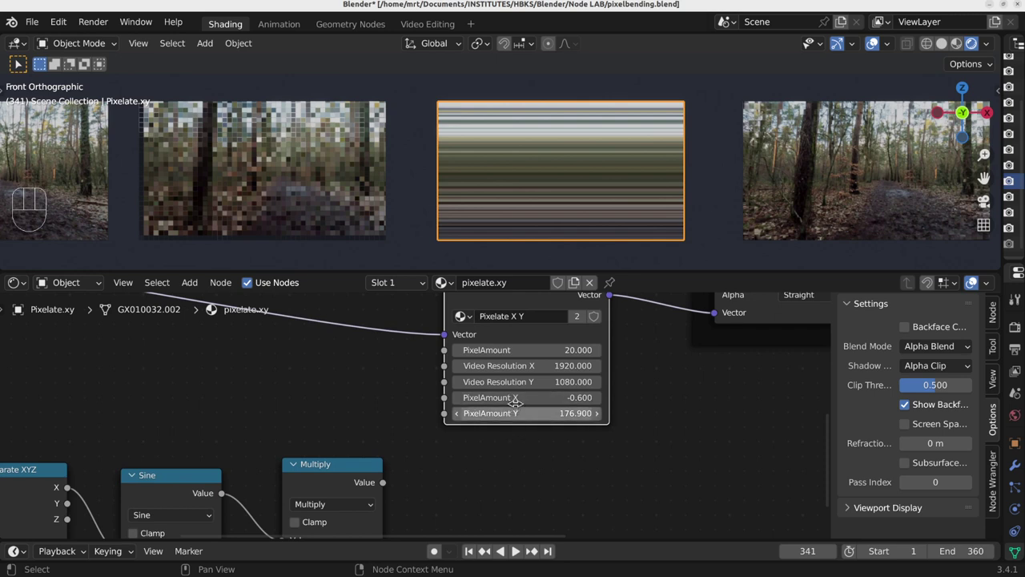
{"action": "left_click_drag", "start_coordinate": [516, 398], "coordinate": [205, 412]}
{"action": "right_click", "coordinate": [525, 413]}
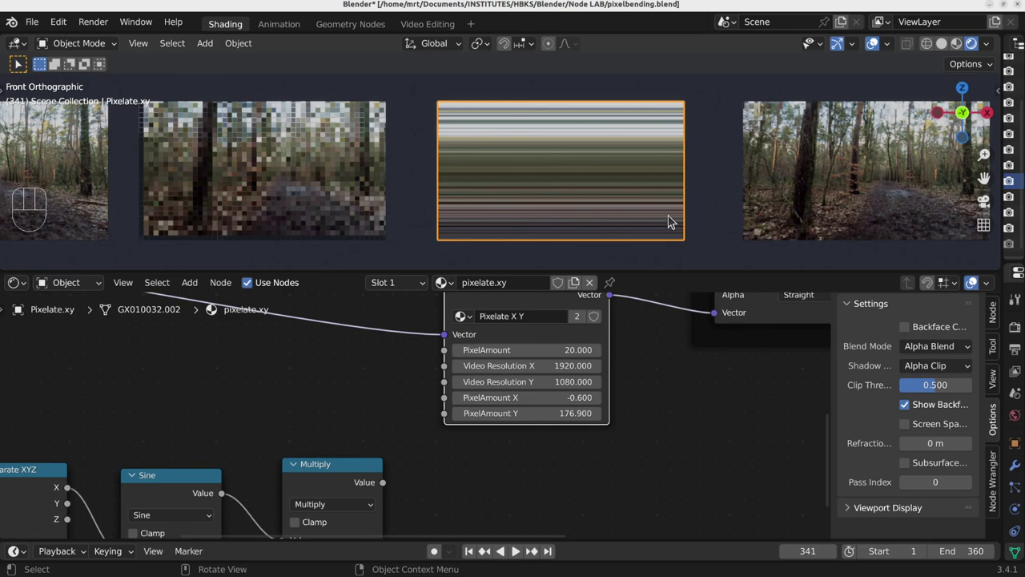
Step: Look over the pixelate.xy node tree, and select the pixel.sorting plane to show its material nodes
{"action": "middle_click_drag", "start_coordinate": [343, 442], "coordinate": [345, 508]}
{"action": "scroll", "coordinate": [519, 389], "scroll_direction": "down", "scroll_amount": 4}
{"action": "middle_click_drag", "start_coordinate": [459, 377], "coordinate": [223, 416], "text": "shift"}
{"action": "scroll", "coordinate": [223, 416], "scroll_direction": "down", "scroll_amount": 2}
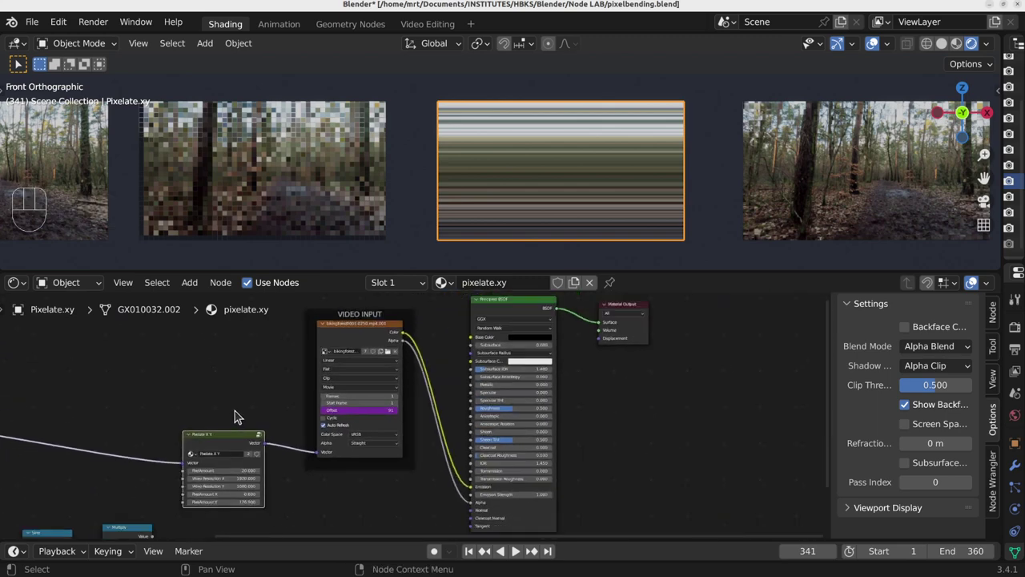
{"action": "middle_click_drag", "start_coordinate": [751, 185], "coordinate": [393, 188], "text": "shift"}
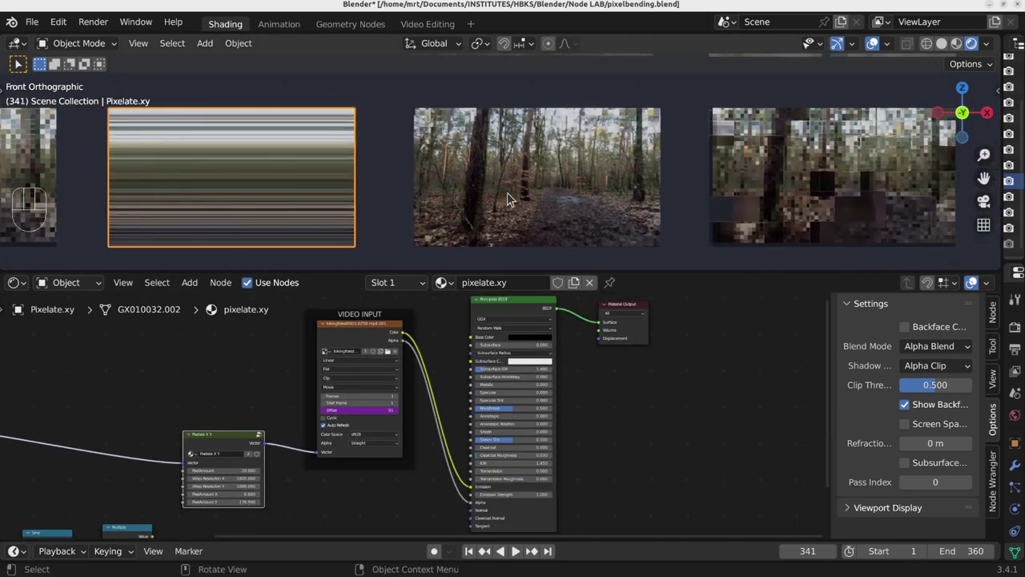
{"action": "scroll", "coordinate": [568, 187], "scroll_direction": "up", "scroll_amount": 4}
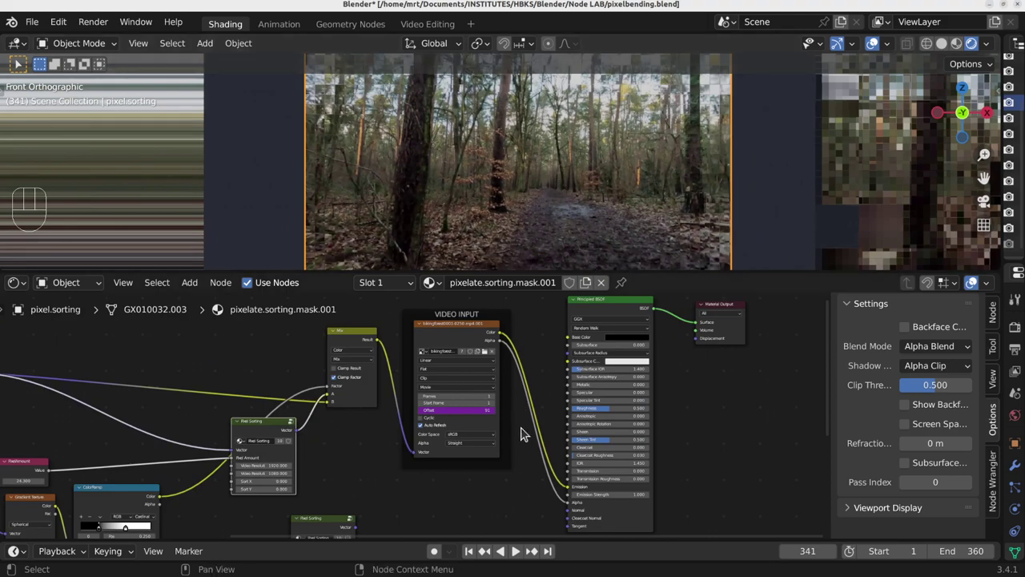
Step: Play the pixel.sorting plane's animation in a maximized viewport, and restore the editor layout
{"action": "key", "text": "space"}
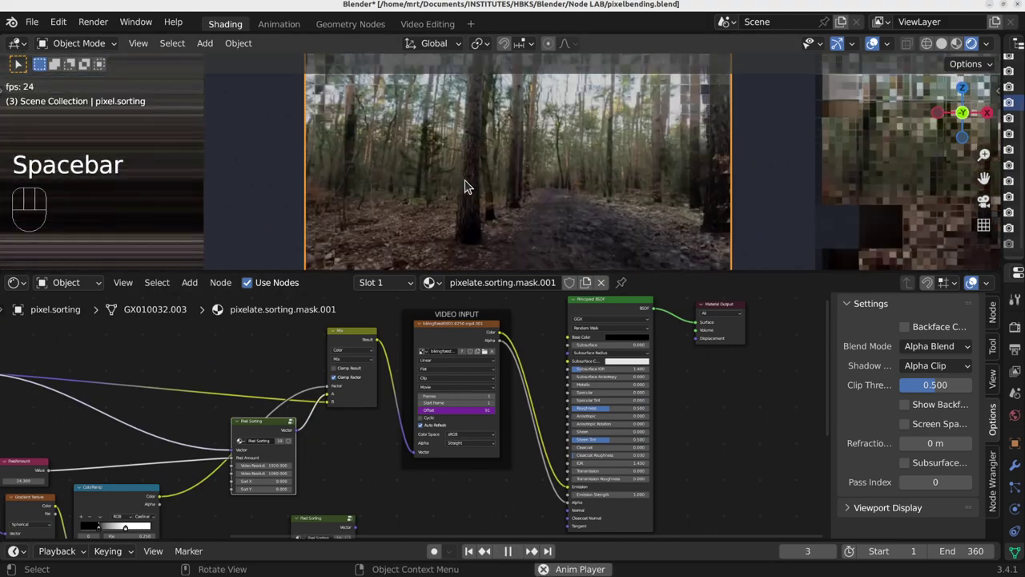
{"action": "key", "text": "space"}
{"action": "middle_click_drag", "start_coordinate": [575, 207], "coordinate": [515, 207], "text": "shift"}
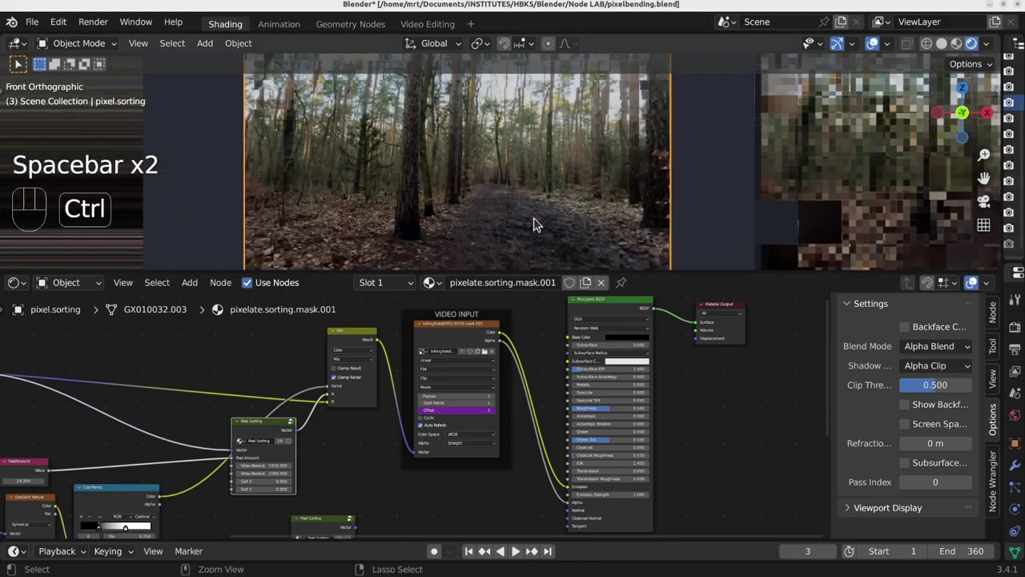
{"action": "key", "text": "ctrl+space"}
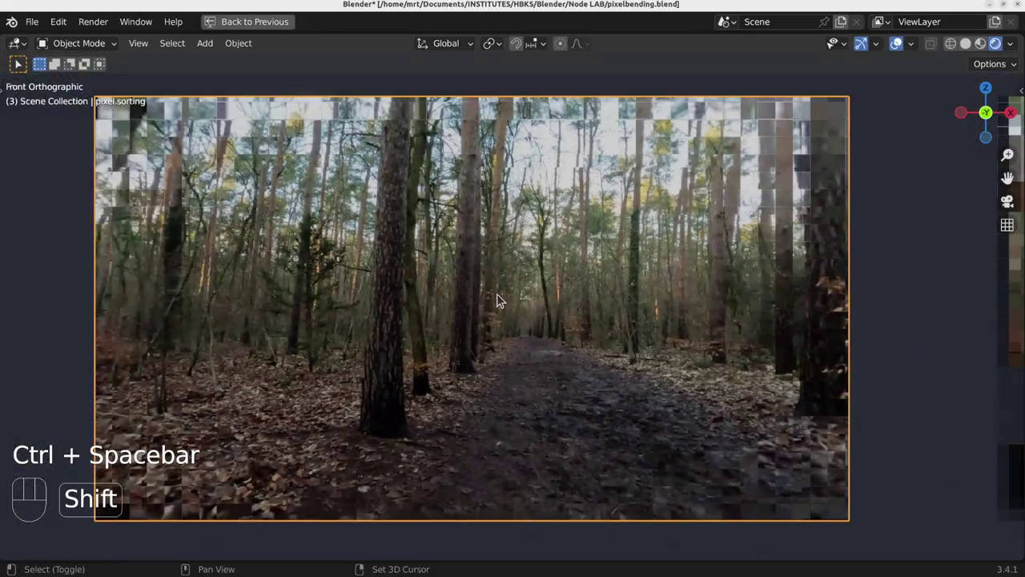
{"action": "key", "text": "space"}
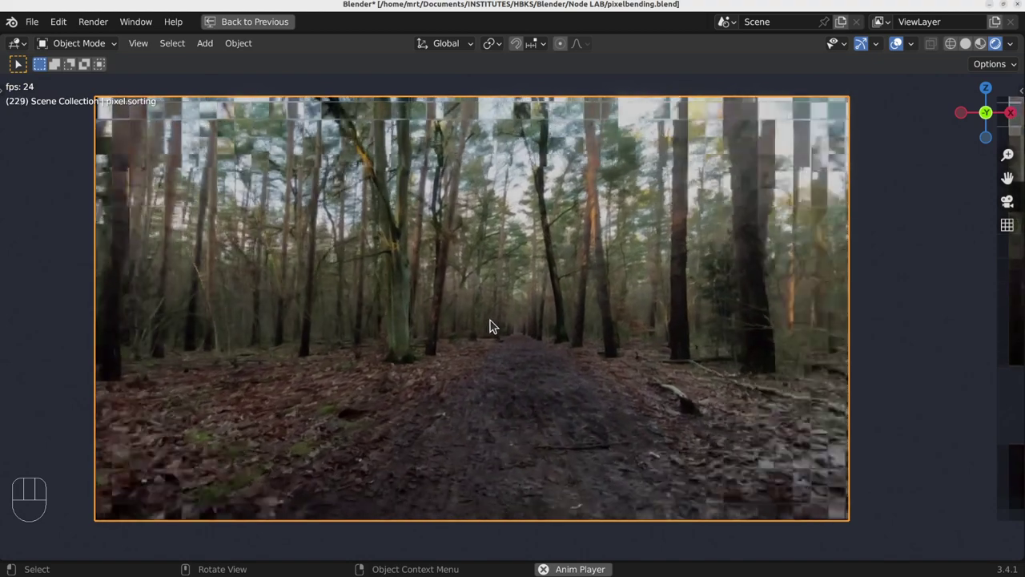
{"action": "key", "text": "space"}
{"action": "key", "text": "ctrl+space"}
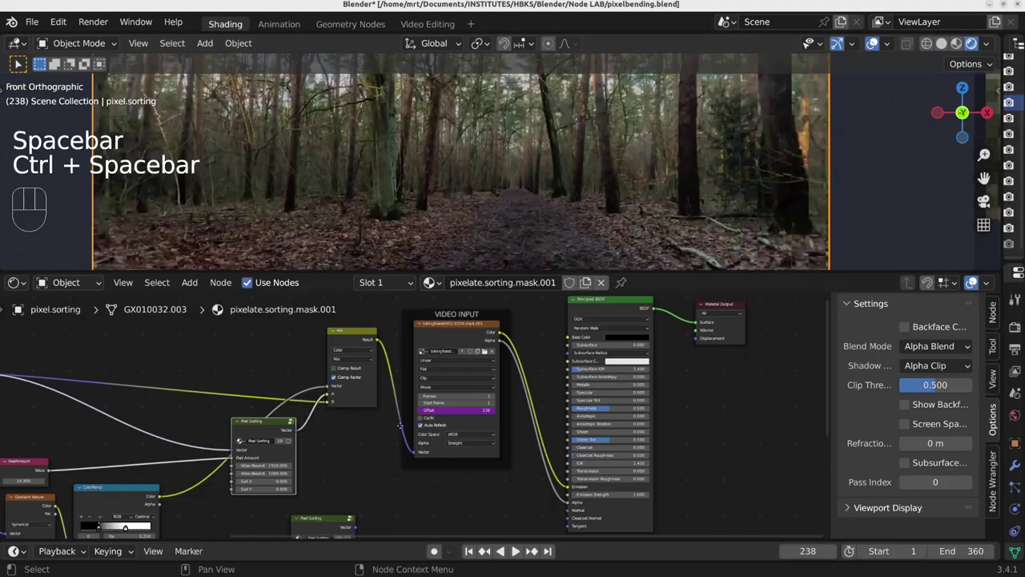
Step: Rearrange the Mix, Gradient Texture, ColorRamp and Pixel Sorting nodes while tracing how the mask feeds the Mix factor
{"action": "middle_click_drag", "start_coordinate": [372, 437], "coordinate": [524, 422]}
{"action": "left_click_drag", "start_coordinate": [500, 323], "coordinate": [475, 365]}
{"action": "middle_click_drag", "start_coordinate": [369, 454], "coordinate": [446, 382]}
{"action": "scroll", "coordinate": [446, 382], "scroll_direction": "down", "scroll_amount": 3}
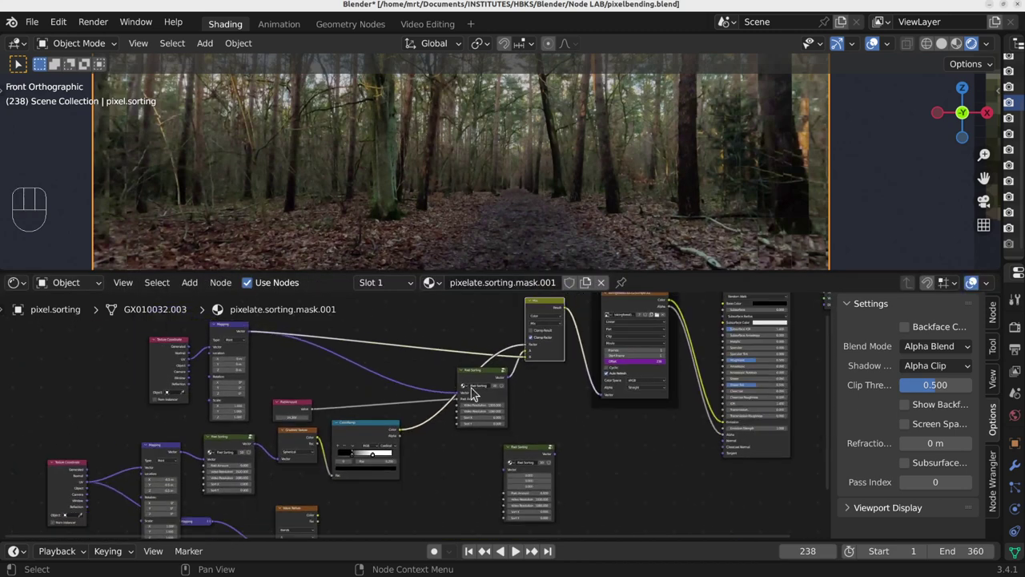
{"action": "scroll", "coordinate": [472, 392], "scroll_direction": "up", "scroll_amount": 2}
{"action": "left_click_drag", "start_coordinate": [230, 462], "coordinate": [224, 472]}
{"action": "left_click_drag", "start_coordinate": [313, 443], "coordinate": [336, 430]}
{"action": "left_click_drag", "start_coordinate": [240, 455], "coordinate": [262, 458]}
{"action": "left_click_drag", "start_coordinate": [469, 375], "coordinate": [489, 384]}
{"action": "left_click", "coordinate": [149, 469]}
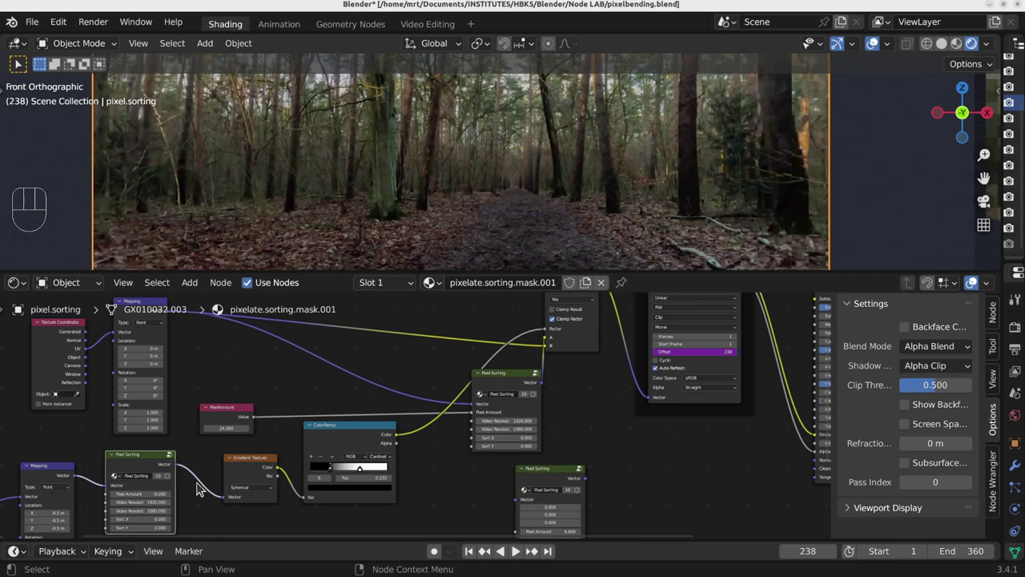
Step: Test the ColorRamp's black stop beyond the white stop to invert the pixelated mask, and set its position to 0.425
{"action": "scroll", "coordinate": [377, 190], "scroll_direction": "down", "scroll_amount": 3}
{"action": "middle_click_drag", "start_coordinate": [403, 181], "coordinate": [419, 213], "text": "shift"}
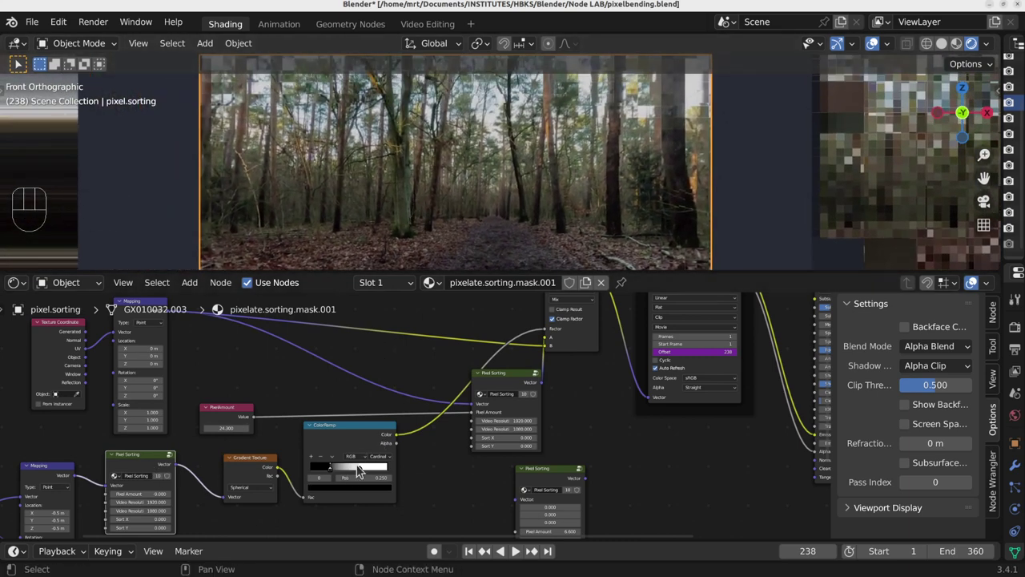
{"action": "left_click_drag", "start_coordinate": [331, 471], "coordinate": [378, 479]}
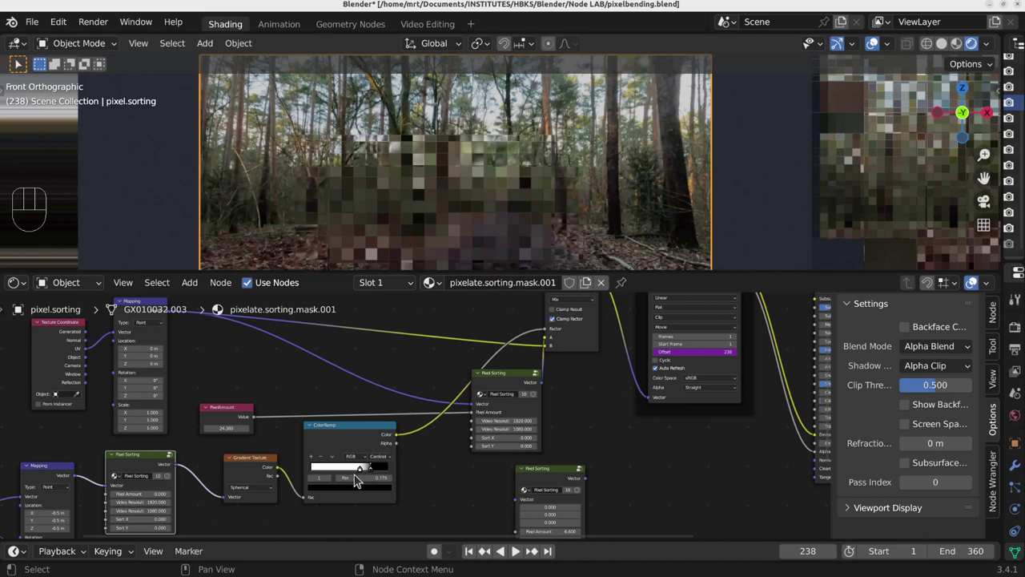
{"action": "scroll", "coordinate": [362, 465], "scroll_direction": "up", "scroll_amount": 2}
{"action": "mouse_move", "coordinate": [364, 475]}
{"action": "left_mouse_down"}
{"action": "mouse_move", "coordinate": [332, 477]}
{"action": "mouse_move", "coordinate": [367, 478]}
{"action": "left_mouse_up"}
{"action": "left_click_drag", "start_coordinate": [360, 478], "coordinate": [337, 477]}
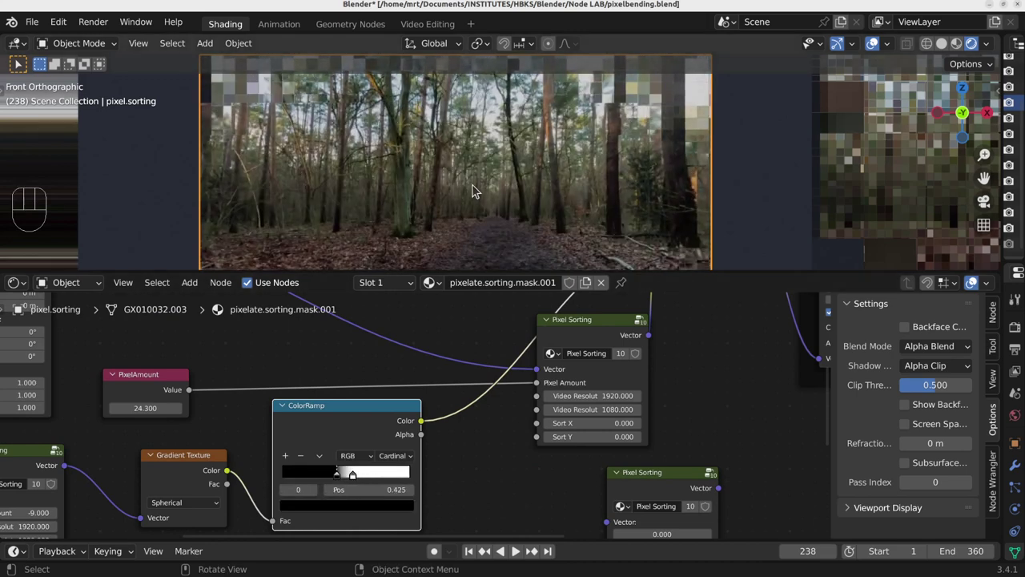
Step: Set the position of the black stop in the pixelate.sorting.mask.001 ColorRamp to 0.066
{"action": "scroll", "coordinate": [473, 185], "scroll_direction": "down", "scroll_amount": 1}
{"action": "middle_click_drag", "start_coordinate": [484, 200], "coordinate": [475, 173], "text": "shift"}
{"action": "scroll", "coordinate": [478, 174], "scroll_direction": "down", "scroll_amount": 3}
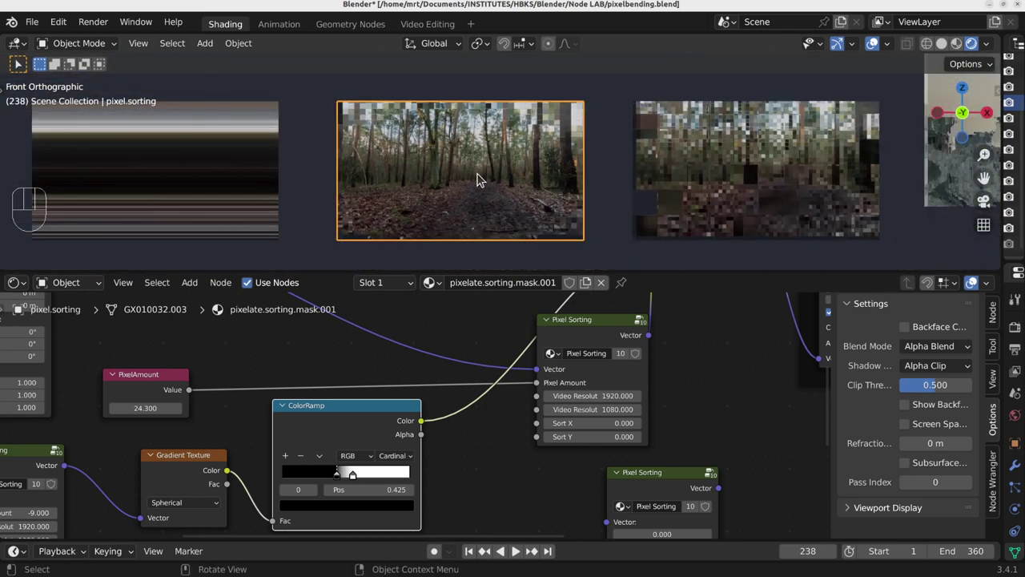
{"action": "scroll", "coordinate": [472, 164], "scroll_direction": "up", "scroll_amount": 1}
{"action": "left_click_drag", "start_coordinate": [339, 477], "coordinate": [291, 491]}
{"action": "scroll", "coordinate": [318, 437], "scroll_direction": "down", "scroll_amount": 2}
{"action": "middle_click_drag", "start_coordinate": [291, 459], "coordinate": [476, 449], "text": "shift"}
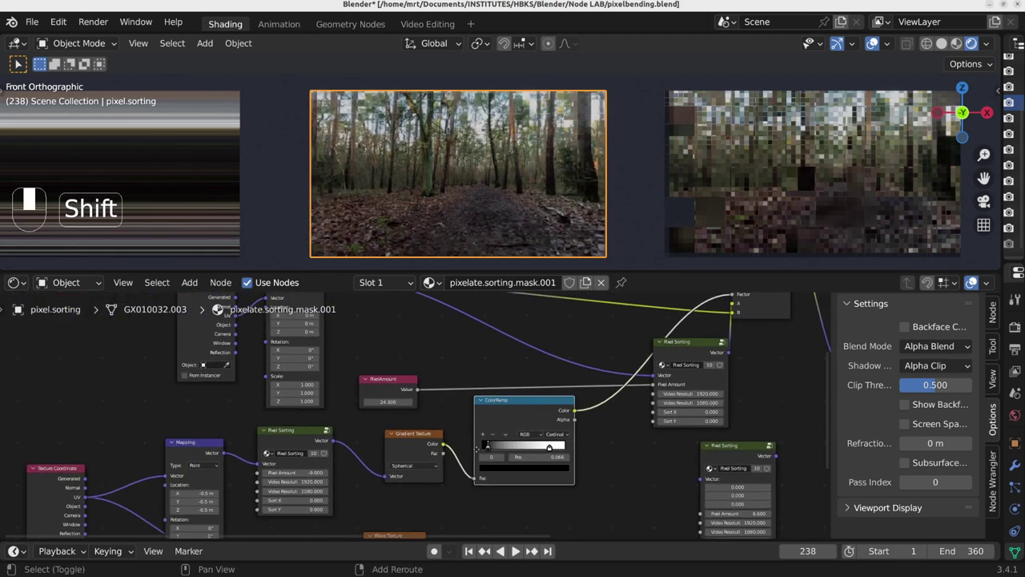
Step: Delete the unused Wave Texture, its collapsed Mapping node and the unconnected Pixel Sorting node from the pixelate.sorting.mask.001 material
{"action": "scroll", "coordinate": [530, 404], "scroll_direction": "down", "scroll_amount": 2}
{"action": "middle_click_drag", "start_coordinate": [541, 417], "coordinate": [438, 374]}
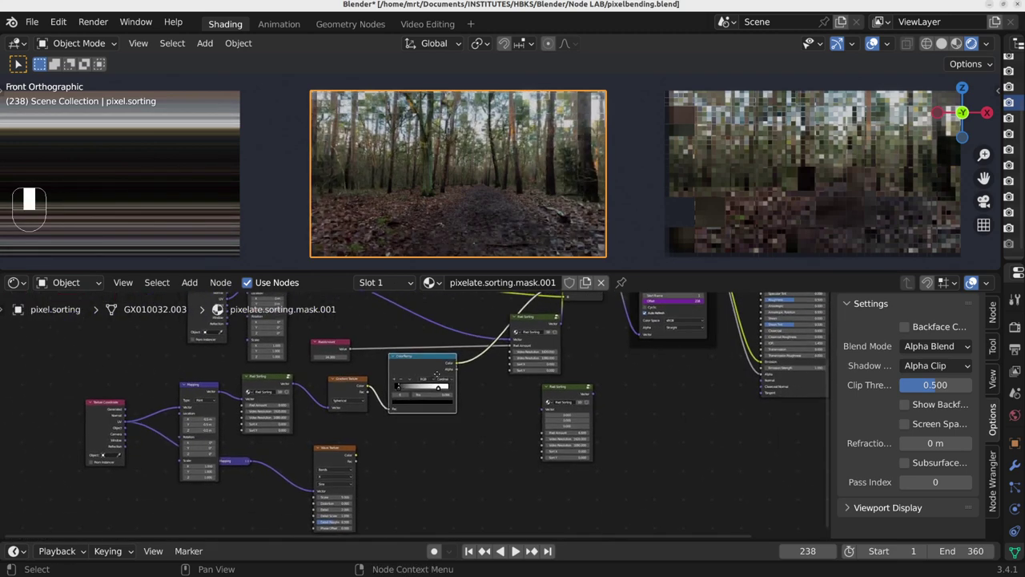
{"action": "left_click_drag", "start_coordinate": [648, 498], "coordinate": [232, 462]}
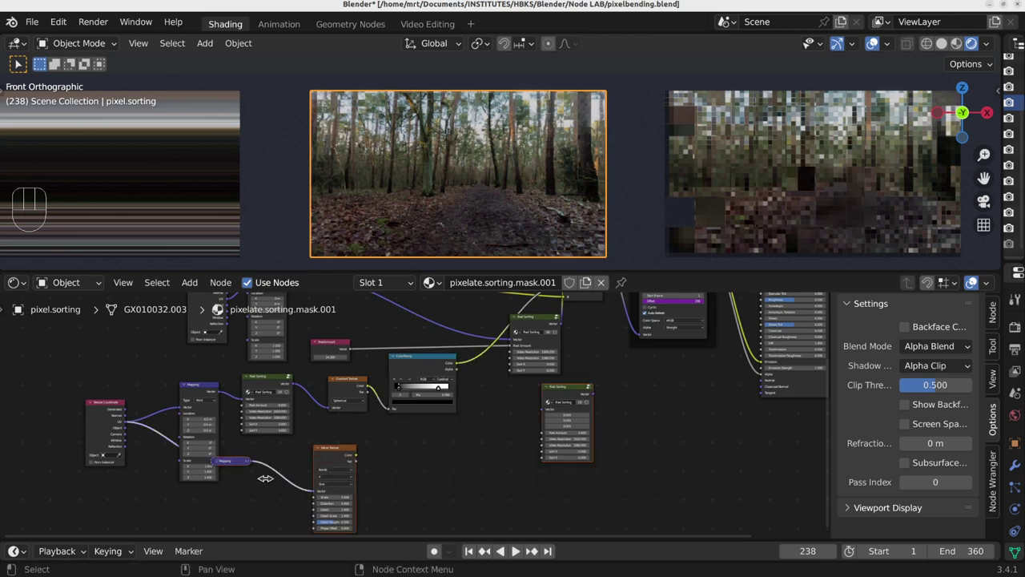
{"action": "key", "text": "x"}
{"action": "middle_click_drag", "start_coordinate": [559, 405], "coordinate": [385, 497]}
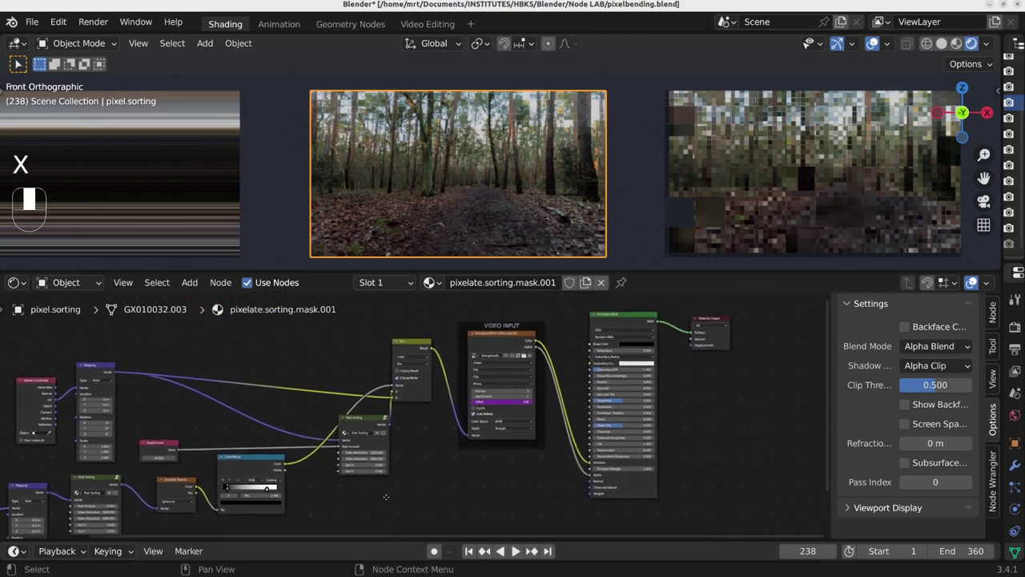
Step: Select the pixel.sorting.001 plane and delete three unused nodes from its pixelate.sorting.direction material
{"action": "middle_click_drag", "start_coordinate": [816, 175], "coordinate": [550, 171], "text": "shift"}
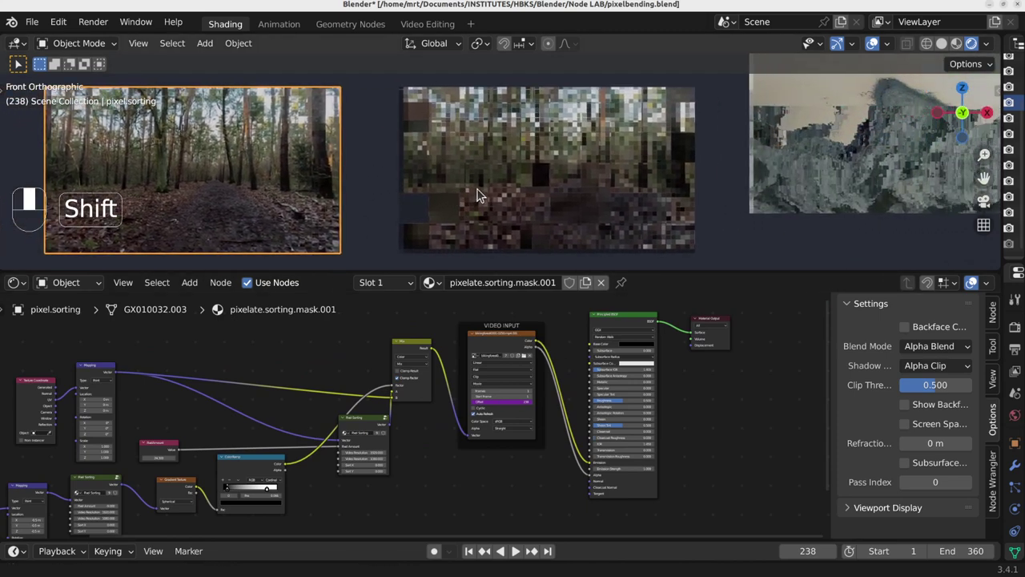
{"action": "left_click", "coordinate": [549, 171]}
{"action": "scroll", "coordinate": [488, 457], "scroll_direction": "down", "scroll_amount": 2}
{"action": "middle_click_drag", "start_coordinate": [488, 462], "coordinate": [470, 397]}
{"action": "left_click", "coordinate": [522, 418]}
{"action": "key", "text": "x"}
{"action": "left_click", "coordinate": [227, 488]}
{"action": "key", "text": "x"}
{"action": "left_click", "coordinate": [165, 494]}
{"action": "key", "text": "x"}
{"action": "scroll", "coordinate": [378, 435], "scroll_direction": "up", "scroll_amount": 2}
{"action": "middle_click_drag", "start_coordinate": [381, 433], "coordinate": [411, 446]}
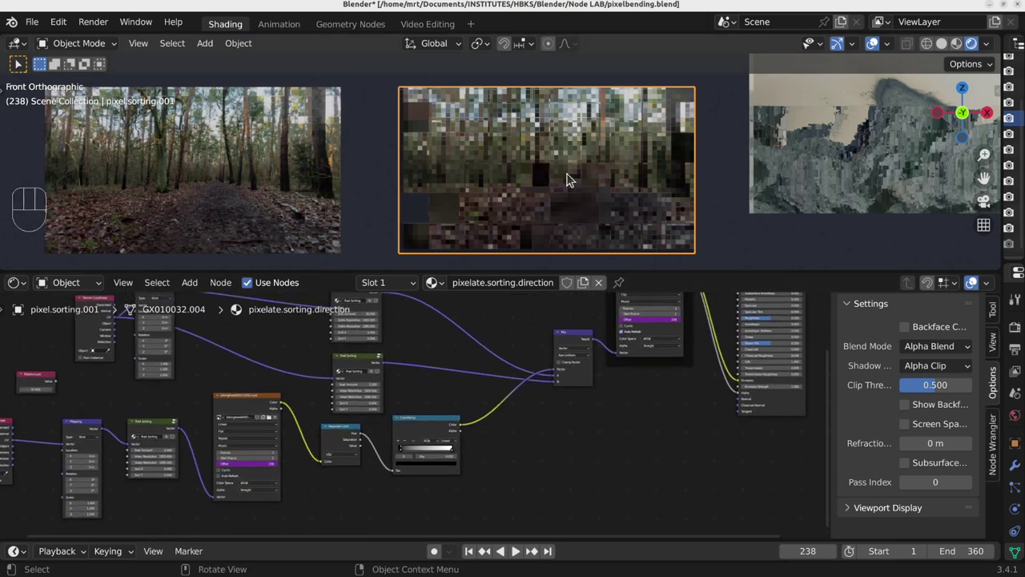
Step: Examine how the bikingforest video's separated hue drives the Mix factor, and play the animation to watch the effect
{"action": "scroll", "coordinate": [243, 454], "scroll_direction": "up", "scroll_amount": 2}
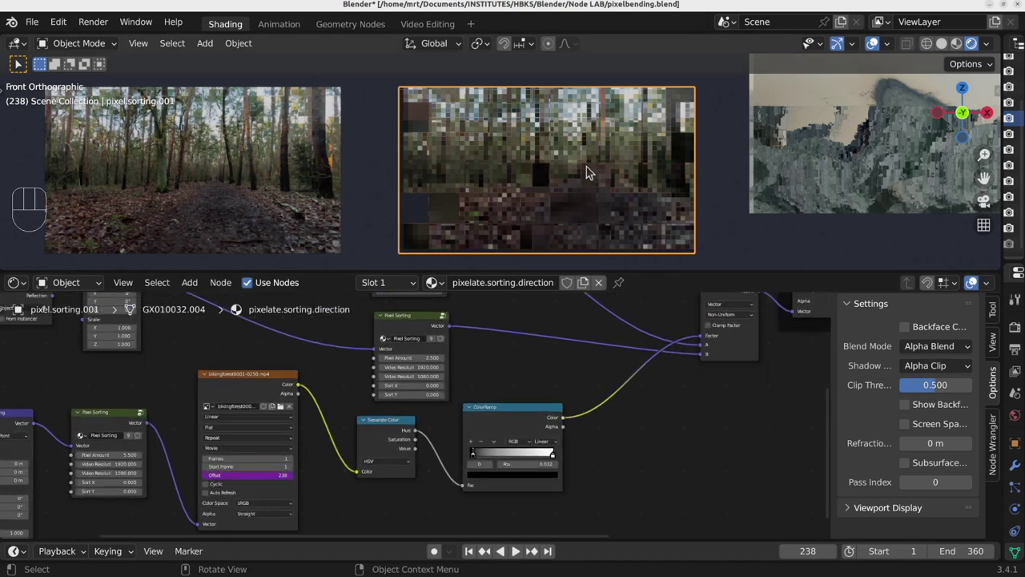
{"action": "middle_click_drag", "start_coordinate": [298, 402], "coordinate": [411, 427]}
{"action": "scroll", "coordinate": [401, 412], "scroll_direction": "down", "scroll_amount": 3}
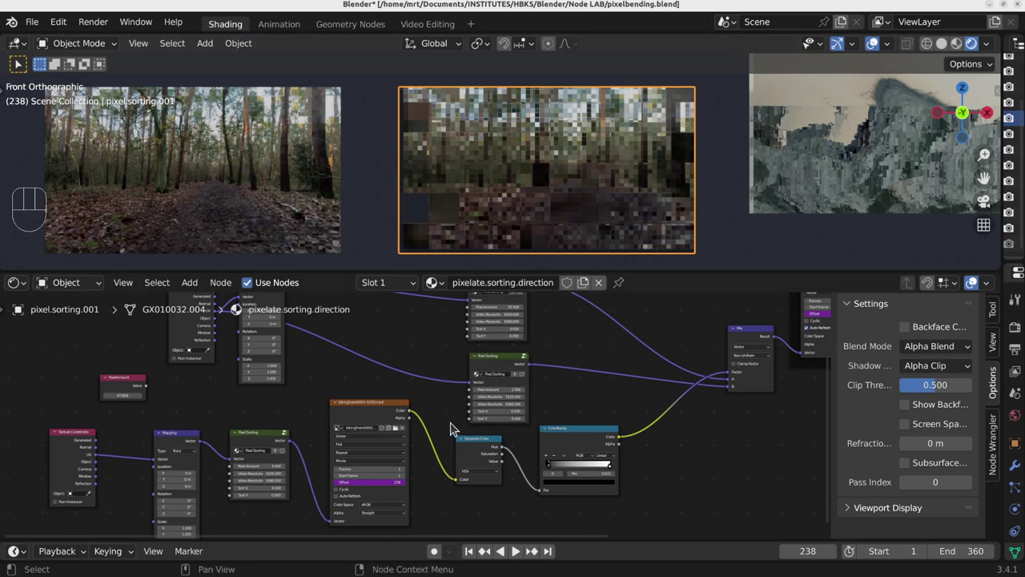
{"action": "scroll", "coordinate": [392, 443], "scroll_direction": "up", "scroll_amount": 1}
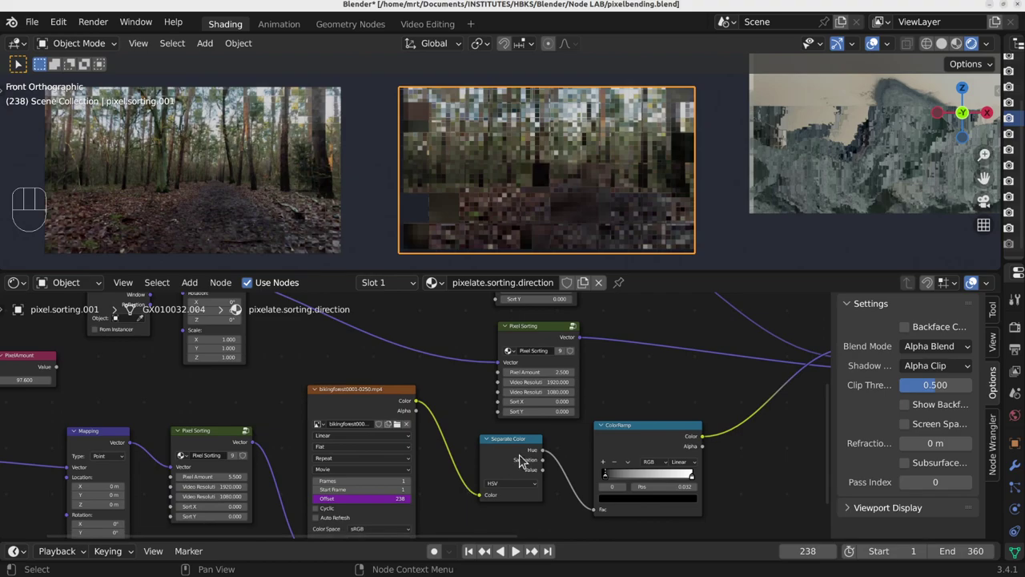
{"action": "key", "text": "space"}
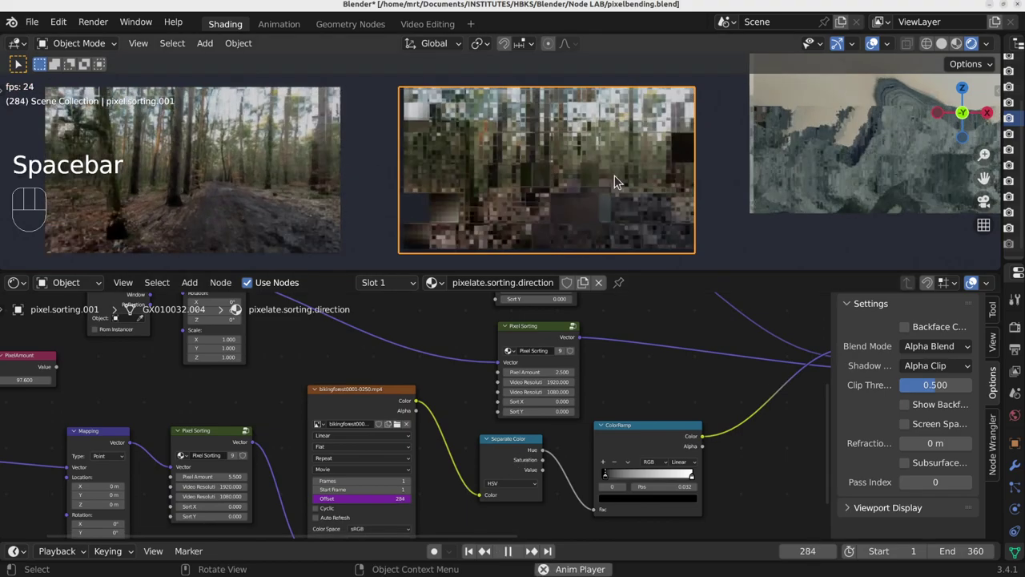
{"action": "scroll", "coordinate": [535, 481], "scroll_direction": "up", "scroll_amount": 1}
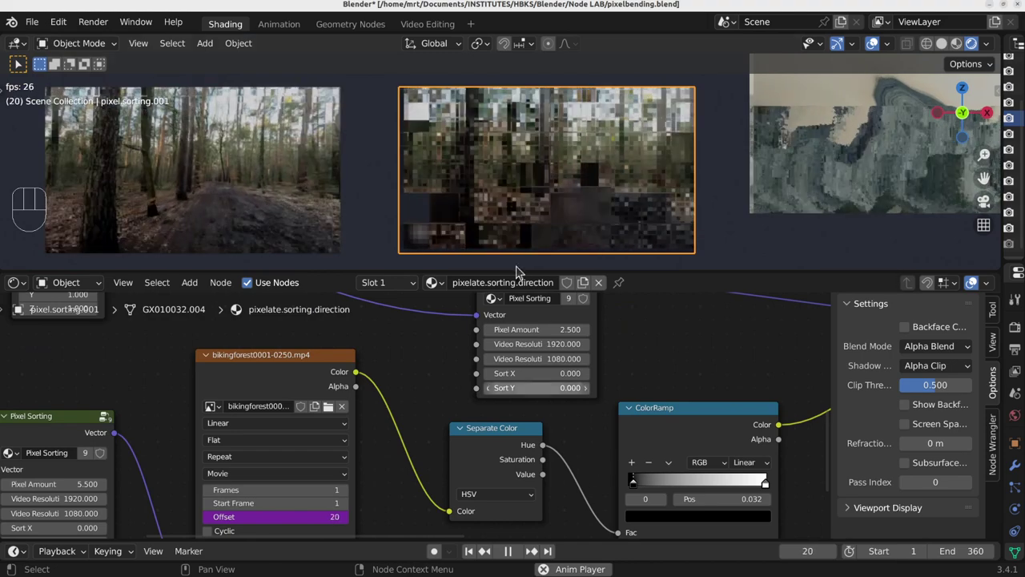
{"action": "key", "text": "space"}
Step: Feed the ColorRamp's Fac from Separate Color's Value output instead of Hue, and start the animation
{"action": "middle_click_drag", "start_coordinate": [590, 475], "coordinate": [486, 443]}
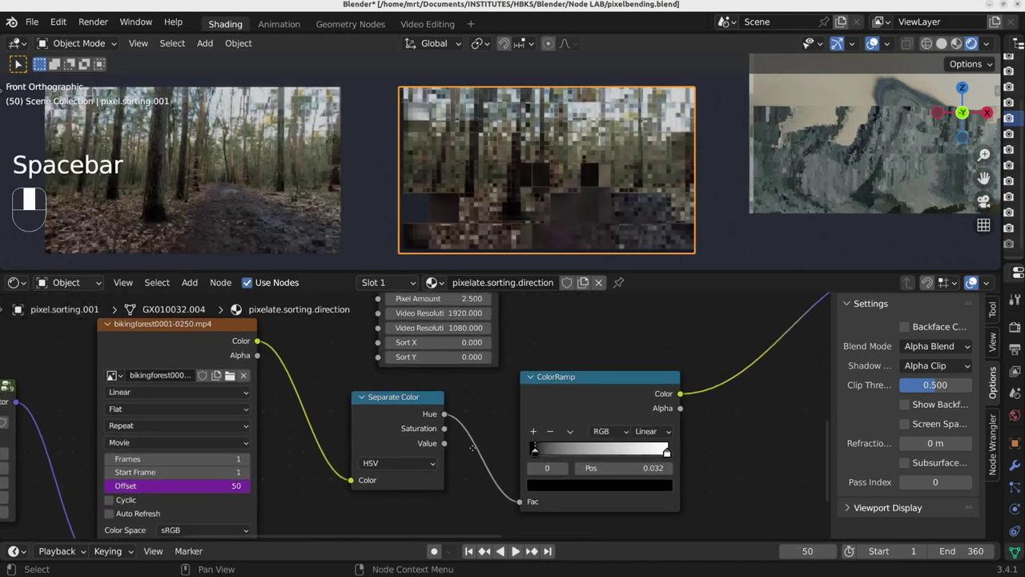
{"action": "left_click_drag", "start_coordinate": [437, 441], "coordinate": [516, 500]}
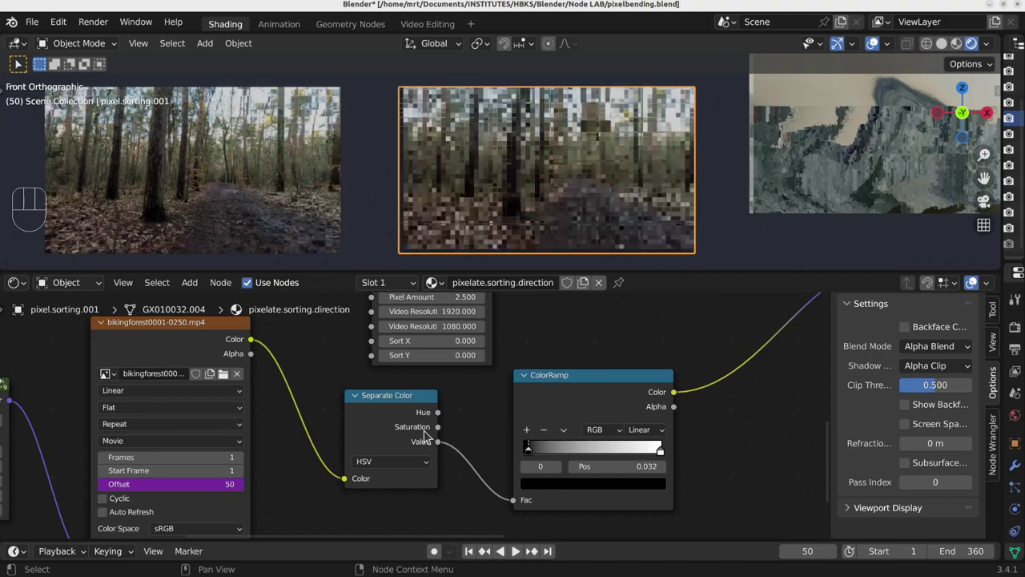
{"action": "key", "text": "space"}
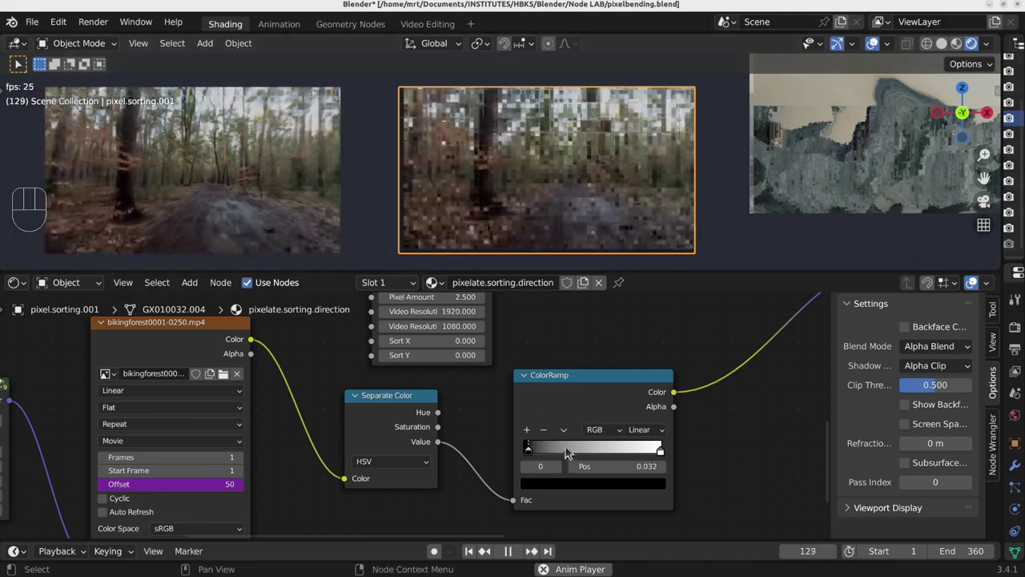
Step: Tune the ColorRamp's black and white stops during playback, set the white stop to 0.609, and stop the animation
{"action": "left_click_drag", "start_coordinate": [526, 450], "coordinate": [557, 451]}
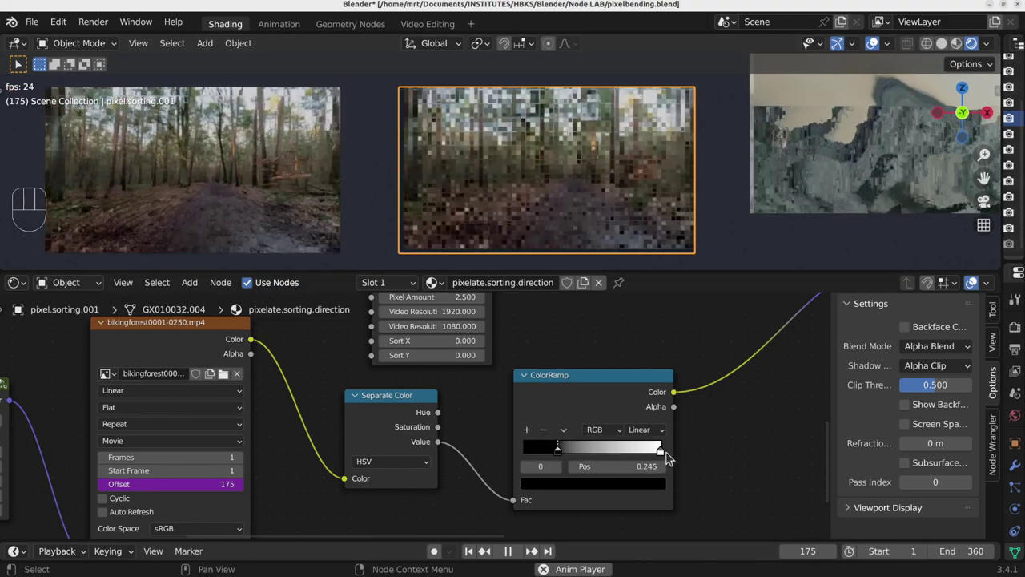
{"action": "left_click_drag", "start_coordinate": [663, 455], "coordinate": [578, 455]}
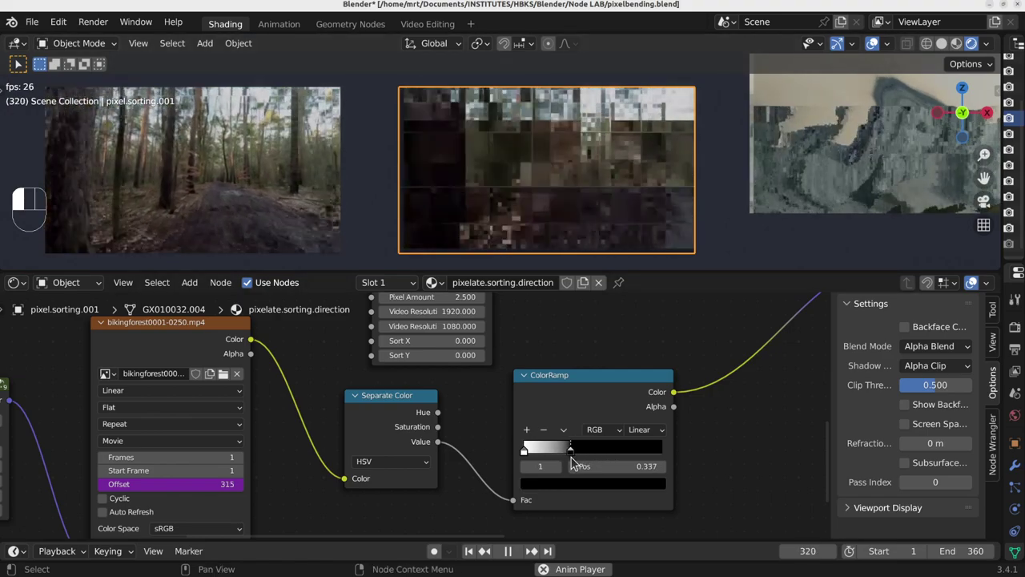
{"action": "left_click_drag", "start_coordinate": [526, 451], "coordinate": [610, 449]}
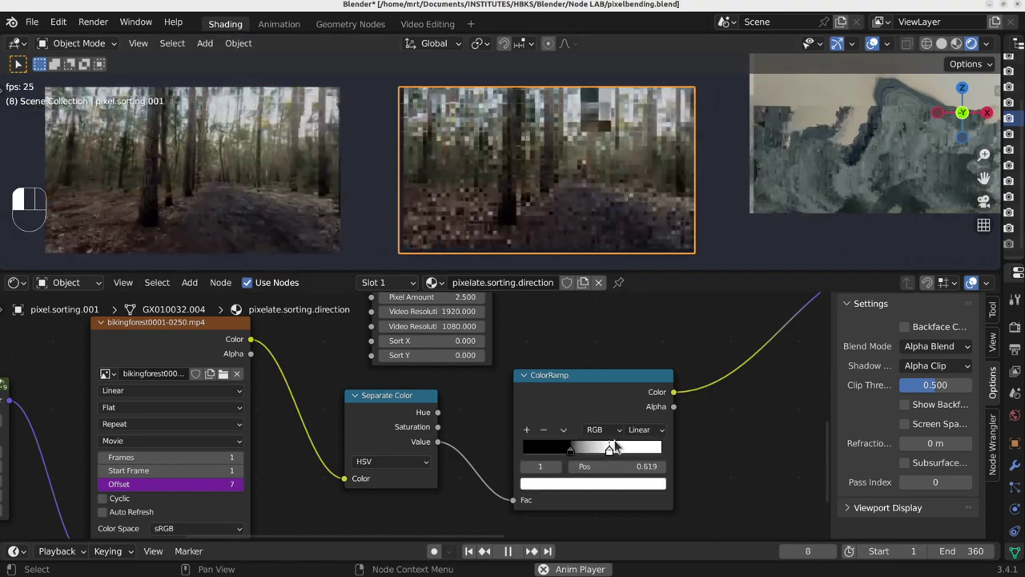
{"action": "left_click", "coordinate": [590, 450]}
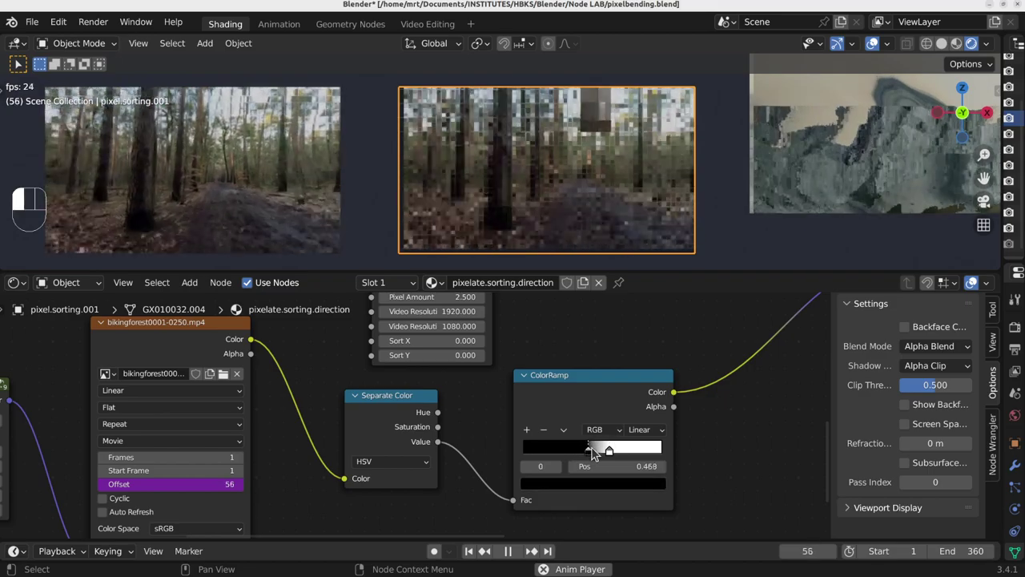
{"action": "left_click", "coordinate": [609, 450]}
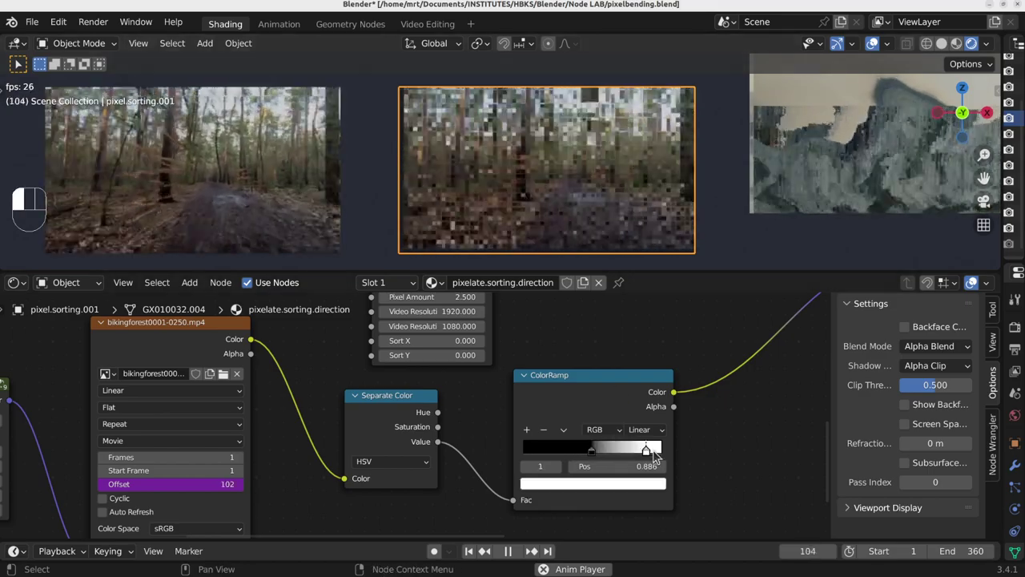
{"action": "key", "text": "space"}
{"action": "scroll", "coordinate": [533, 416], "scroll_direction": "down", "scroll_amount": 4}
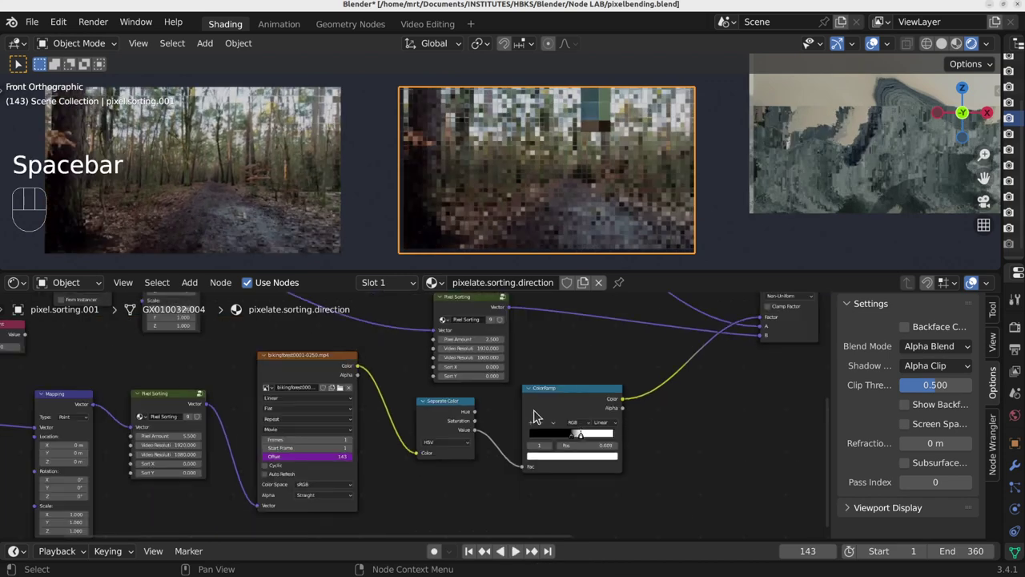
{"action": "scroll", "coordinate": [476, 432], "scroll_direction": "up", "scroll_amount": 3}
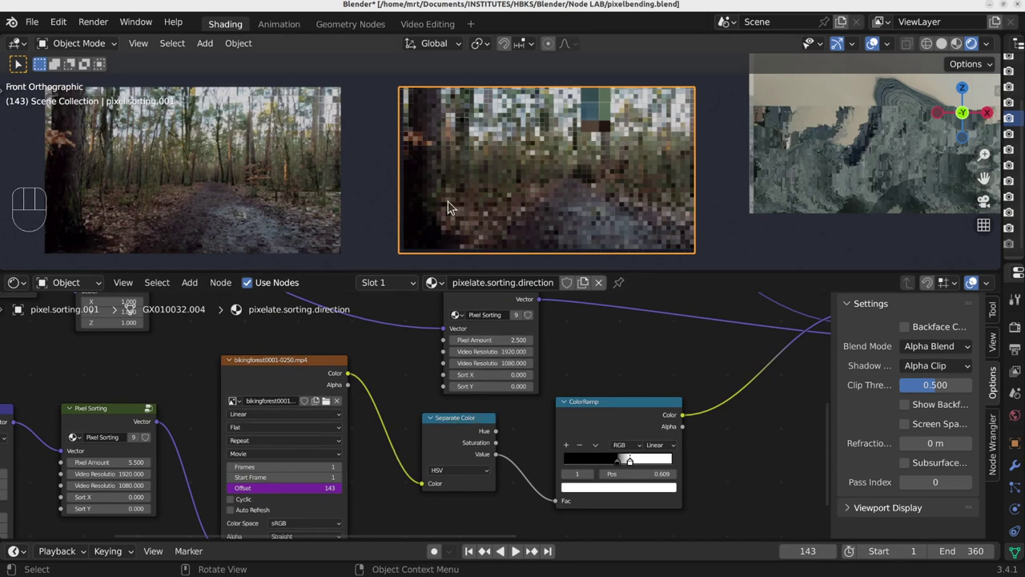
Step: Select the pixel.sorting.002 plane to show its full pixelate.sorting.generated node tree
{"action": "scroll", "coordinate": [456, 191], "scroll_direction": "down", "scroll_amount": 3}
{"action": "middle_click_drag", "start_coordinate": [455, 190], "coordinate": [496, 275], "text": "shift"}
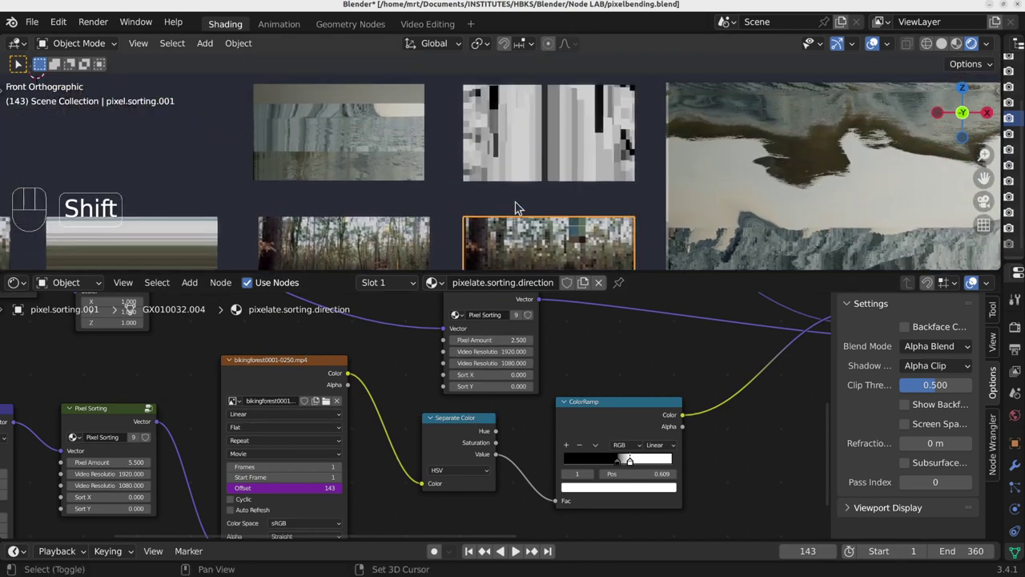
{"action": "left_click", "coordinate": [554, 158]}
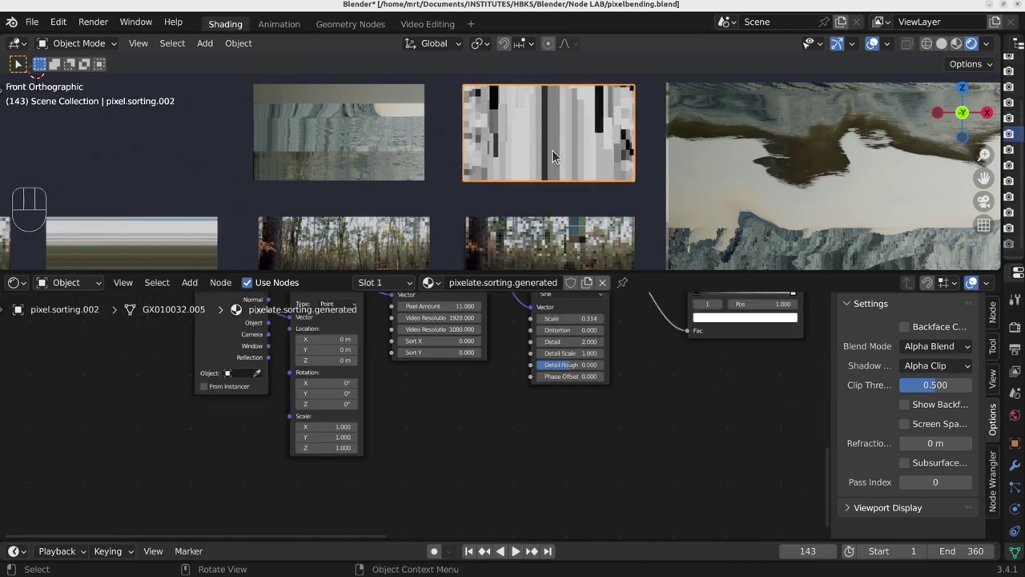
{"action": "middle_click_drag", "start_coordinate": [657, 352], "coordinate": [520, 385]}
{"action": "scroll", "coordinate": [519, 386], "scroll_direction": "down", "scroll_amount": 5}
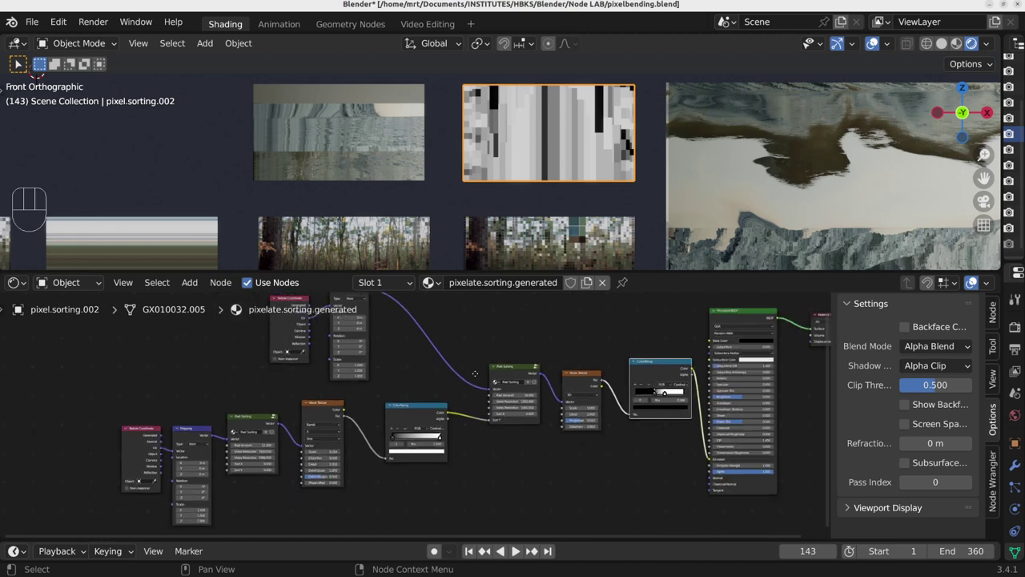
Step: Trace how the Wave Texture and ColorRamp feed Pixel Sorting's Sort Y and how its vector drives the Noise Texture
{"action": "scroll", "coordinate": [396, 386], "scroll_direction": "up", "scroll_amount": 3}
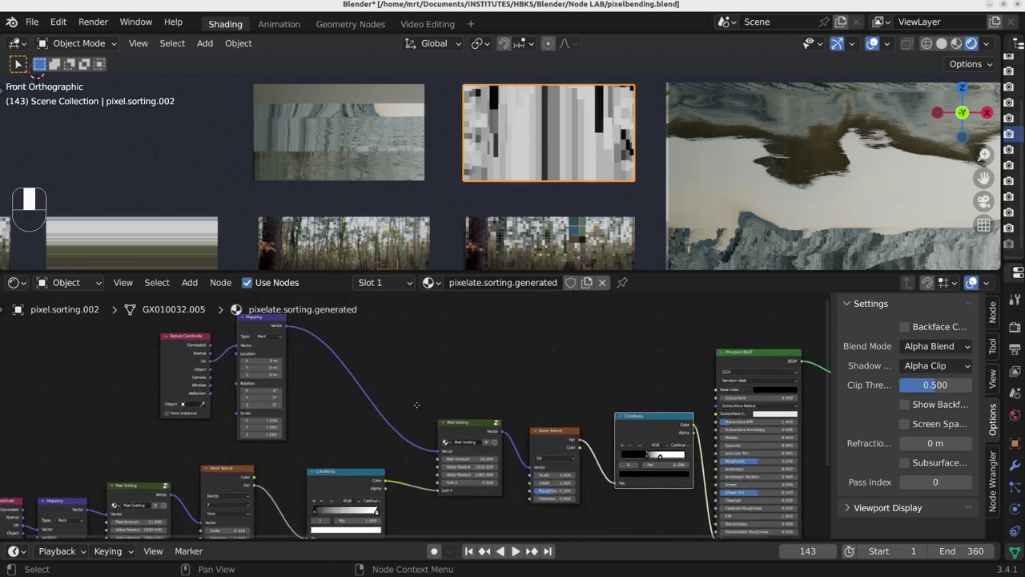
{"action": "scroll", "coordinate": [435, 430], "scroll_direction": "up", "scroll_amount": 2}
{"action": "scroll", "coordinate": [450, 406], "scroll_direction": "up", "scroll_amount": 2}
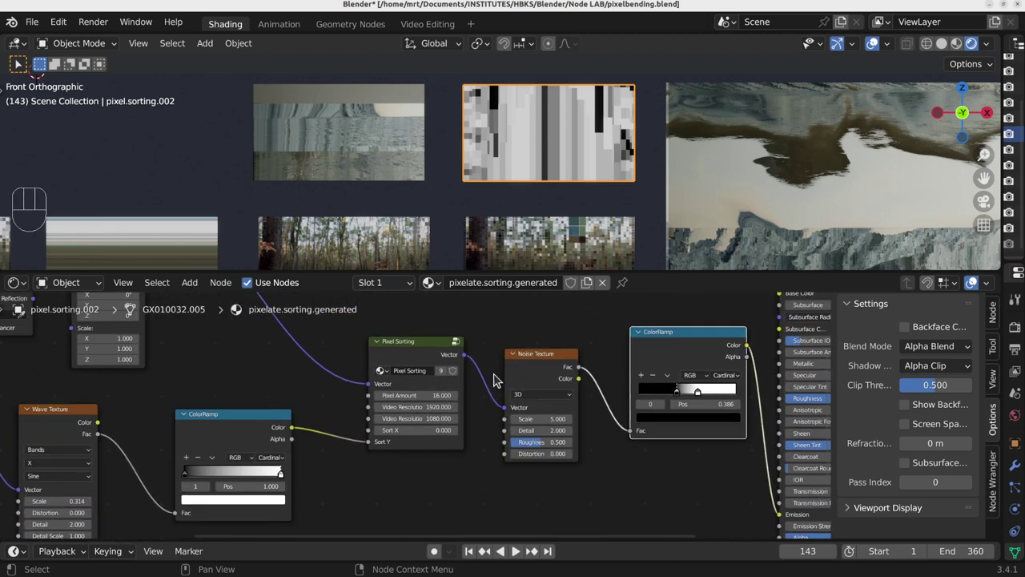
{"action": "middle_click_drag", "start_coordinate": [281, 407], "coordinate": [371, 395], "text": "shift"}
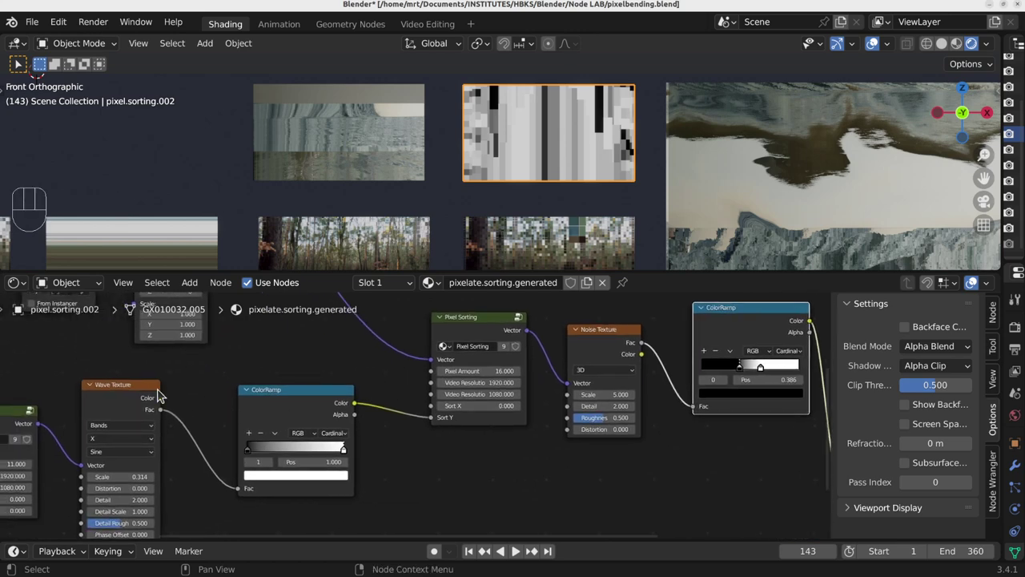
{"action": "left_click", "coordinate": [136, 405]}
{"action": "left_click", "coordinate": [610, 357]}
{"action": "middle_click_drag", "start_coordinate": [615, 372], "coordinate": [458, 393]}
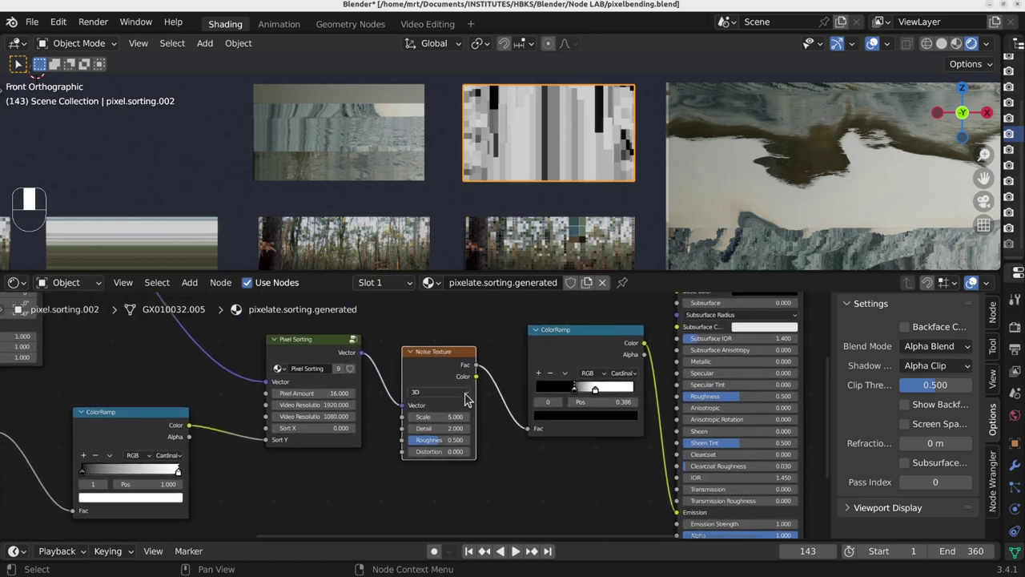
{"action": "scroll", "coordinate": [457, 393], "scroll_direction": "down", "scroll_amount": 5}
{"action": "middle_click_drag", "start_coordinate": [522, 399], "coordinate": [496, 411]}
{"action": "middle_click_drag", "start_coordinate": [220, 418], "coordinate": [317, 401]}
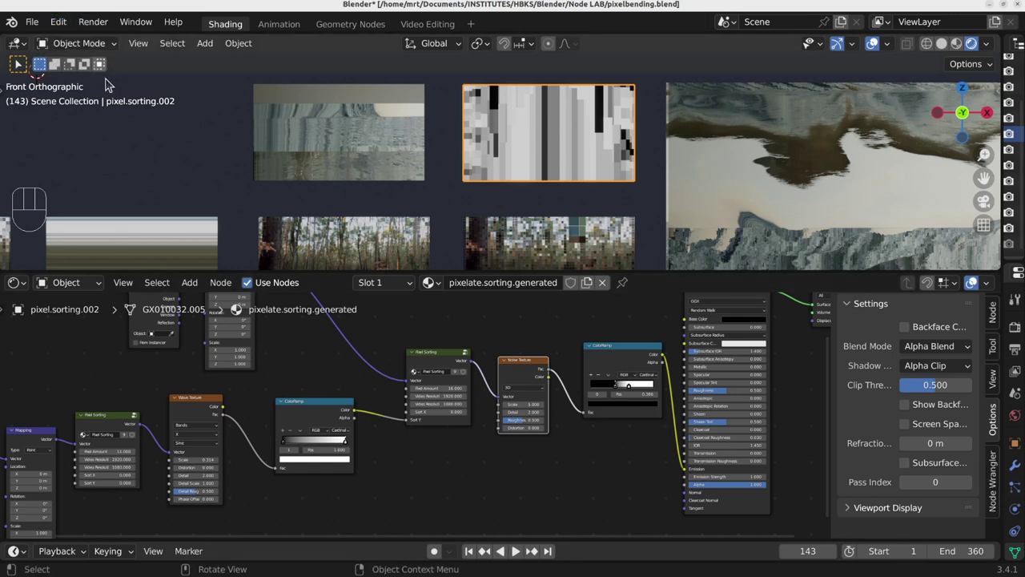
Step: Check the Node Wrangler add-on in the preferences by searching for "node w", and return to the node editor
{"action": "left_click", "coordinate": [52, 20]}
{"action": "left_click", "coordinate": [79, 247]}
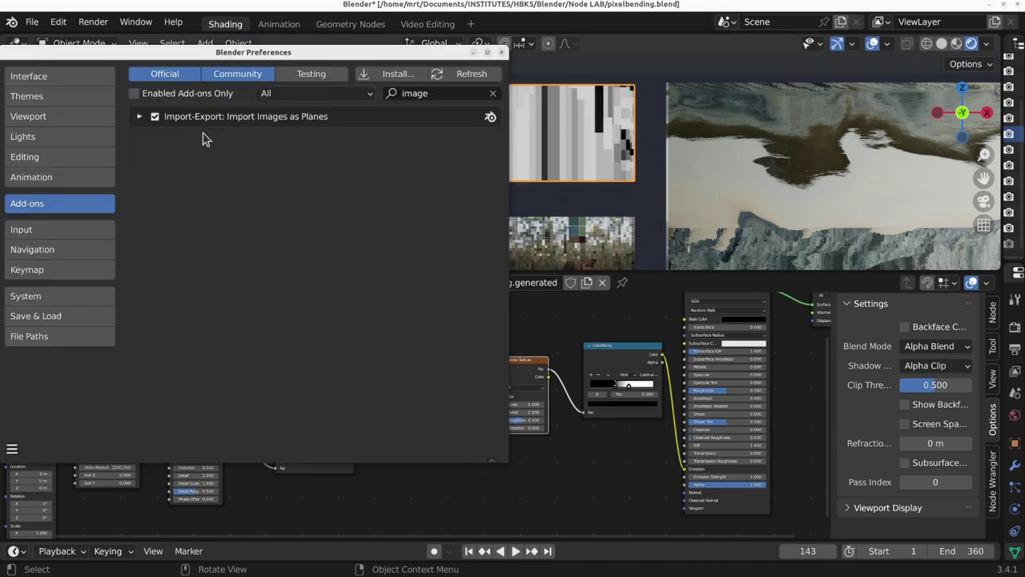
{"action": "left_click", "coordinate": [434, 93]}
{"action": "type", "text": "node w"}
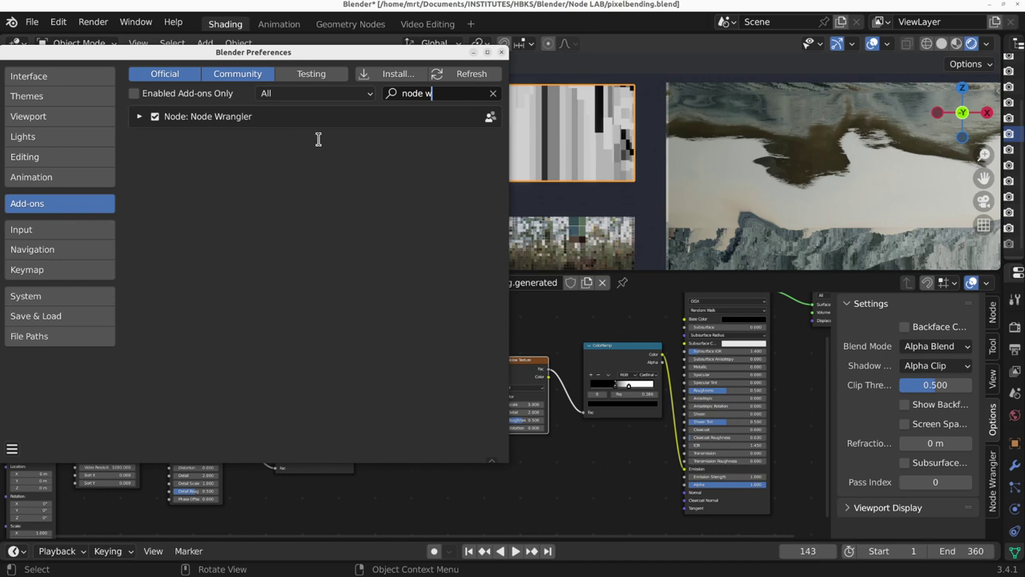
{"action": "left_click", "coordinate": [577, 453]}
Step: Preview the Wave Texture's output on the pixel.sorting.002 plane by routing it to the Material Output
{"action": "middle_click_drag", "start_coordinate": [569, 462], "coordinate": [393, 489]}
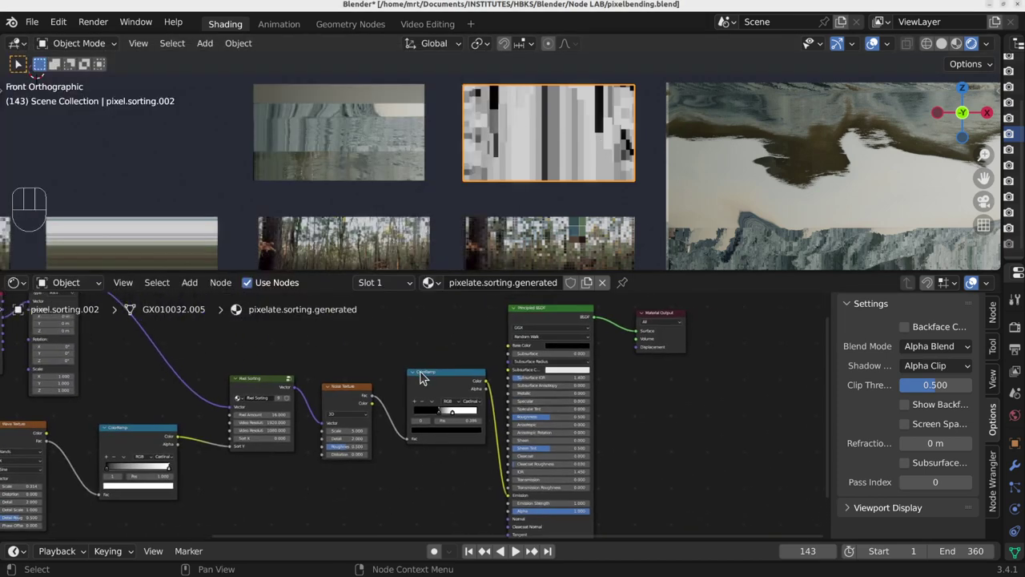
{"action": "middle_click_drag", "start_coordinate": [168, 416], "coordinate": [348, 396]}
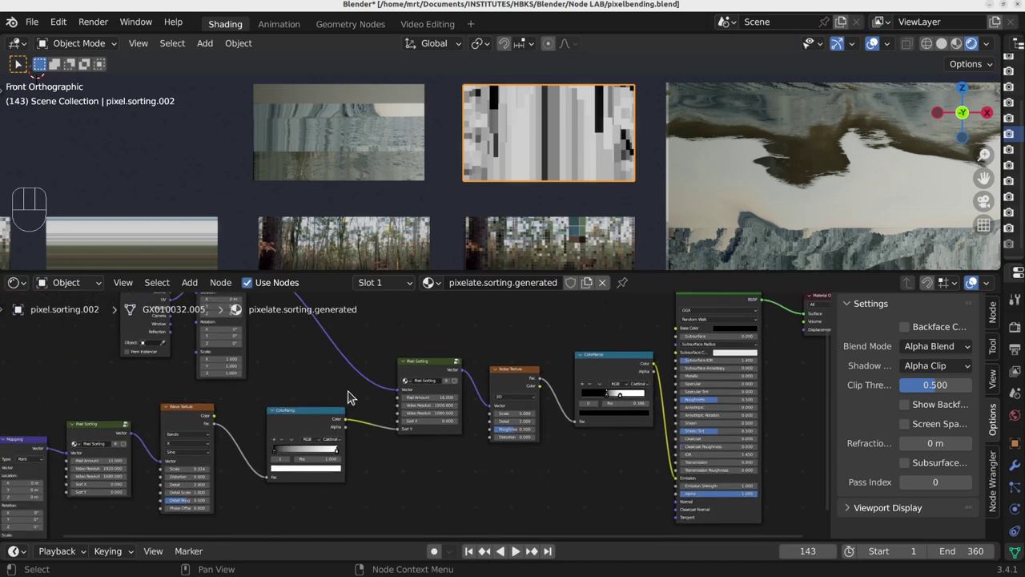
{"action": "key", "text": "ctrl+shift"}
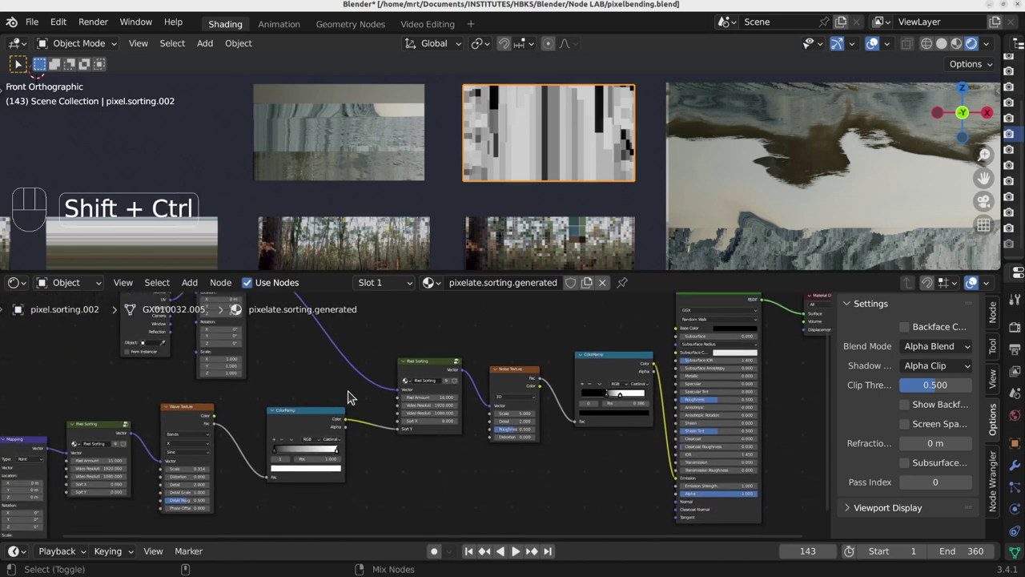
{"action": "left_click", "coordinate": [189, 418], "text": "ctrl+shift"}
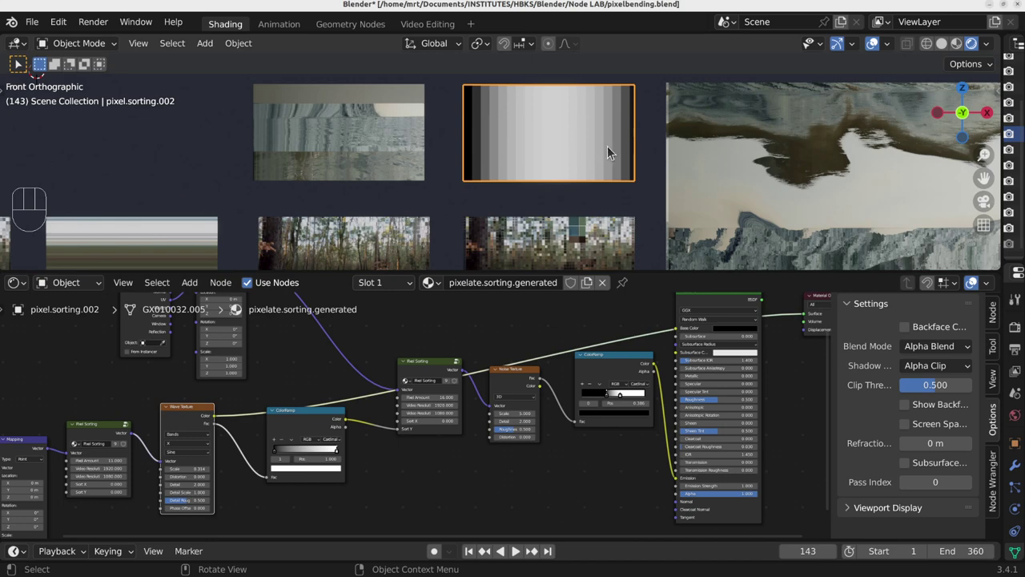
Step: Preview the Noise Texture, the final ColorRamp and the Pixel Sorting vector on the plane, one after another
{"action": "scroll", "coordinate": [801, 331], "scroll_direction": "up", "scroll_amount": 4}
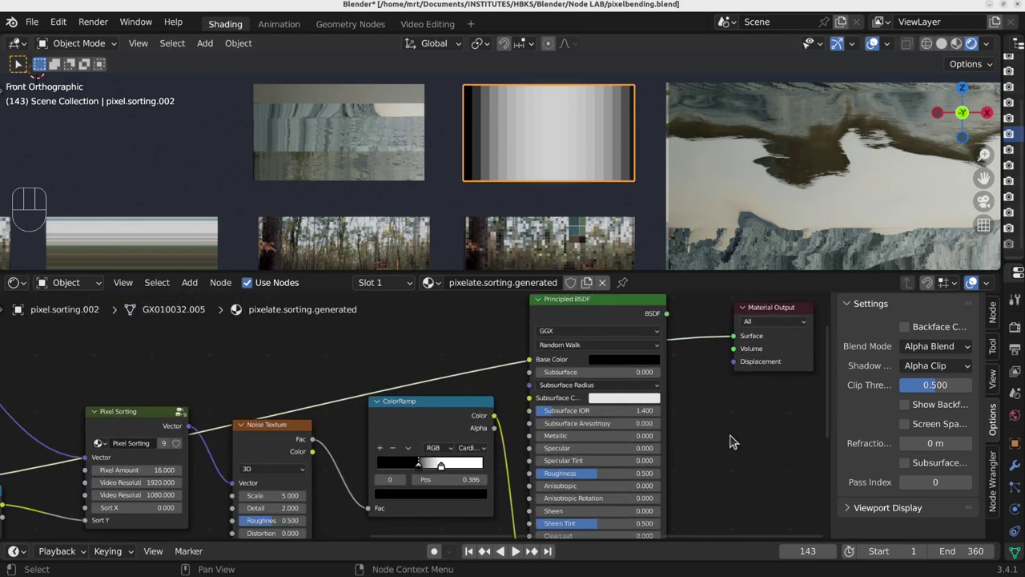
{"action": "scroll", "coordinate": [271, 446], "scroll_direction": "down", "scroll_amount": 1}
{"action": "middle_click_drag", "start_coordinate": [185, 471], "coordinate": [365, 409], "text": "shift"}
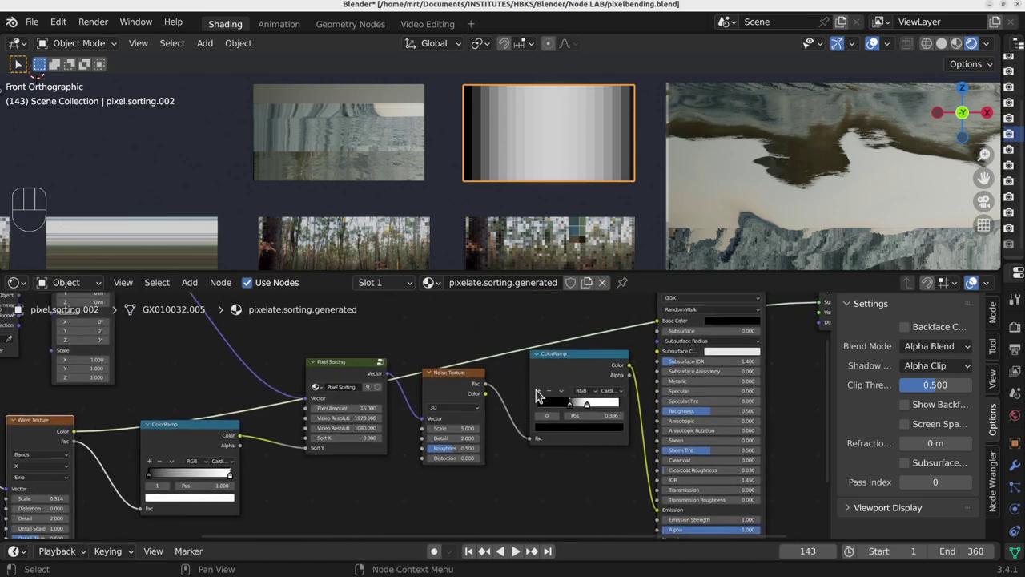
{"action": "left_click", "coordinate": [471, 386], "text": "ctrl+shift"}
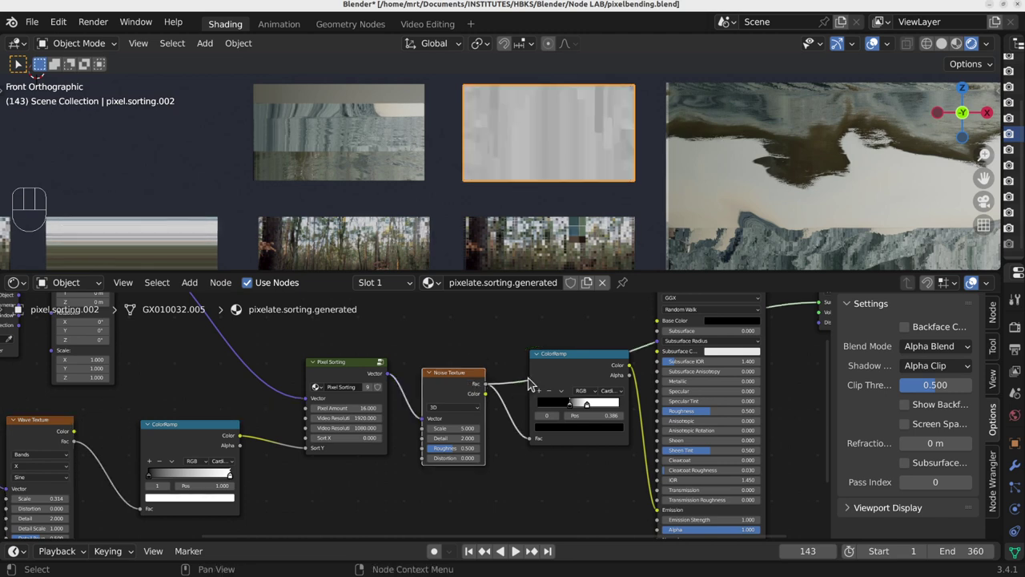
{"action": "left_click", "coordinate": [573, 368], "text": "ctrl+shift"}
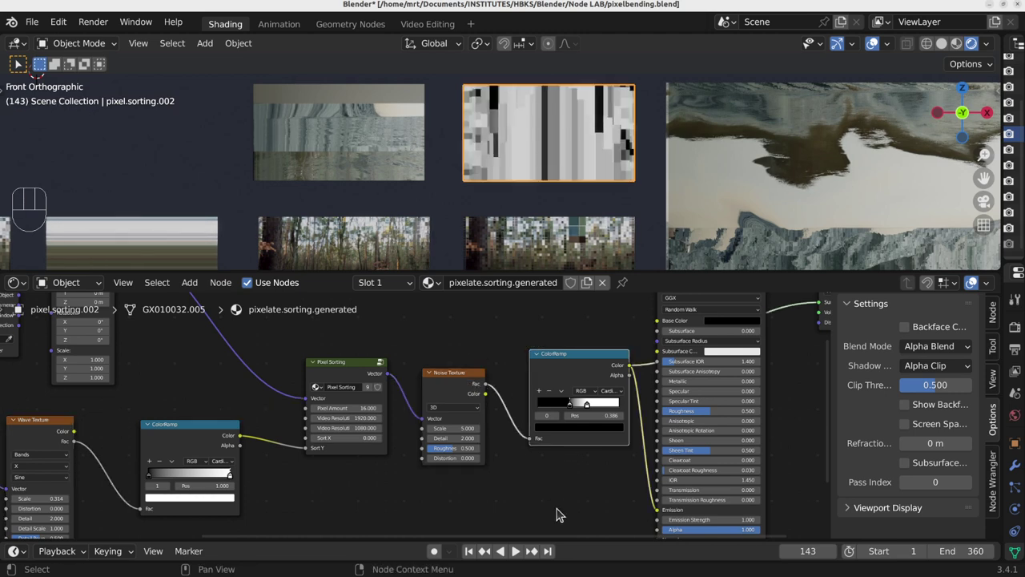
{"action": "middle_click_drag", "start_coordinate": [357, 375], "coordinate": [470, 424], "text": "shift"}
{"action": "left_click", "coordinate": [469, 426], "text": "ctrl+shift"}
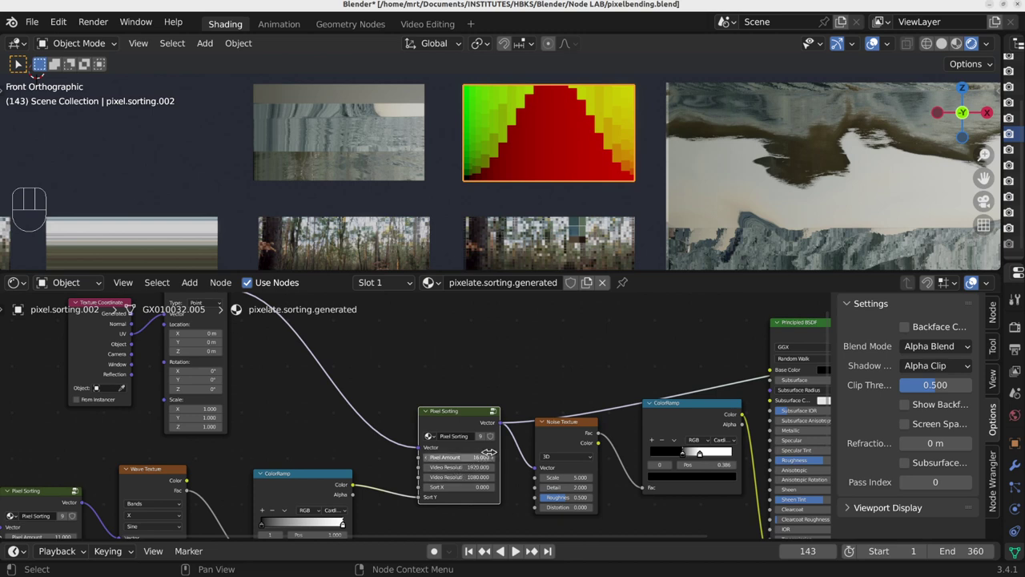
Step: Connect the final ColorRamp directly to the Material Output's surface and delete the Principled BSDF node
{"action": "middle_click_drag", "start_coordinate": [714, 424], "coordinate": [453, 418], "text": "shift"}
{"action": "left_click", "coordinate": [435, 418], "text": "ctrl+shift"}
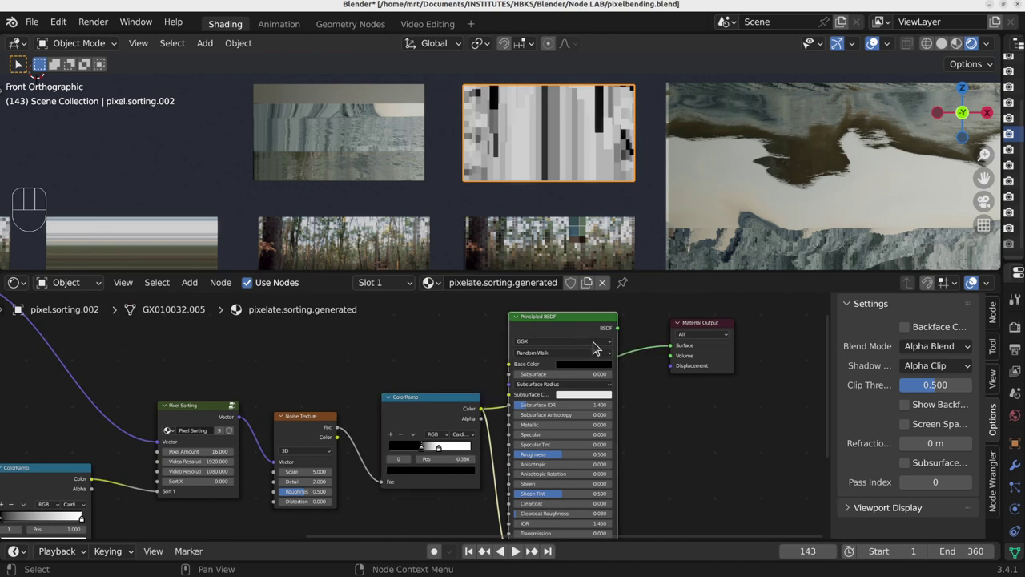
{"action": "key", "text": "x"}
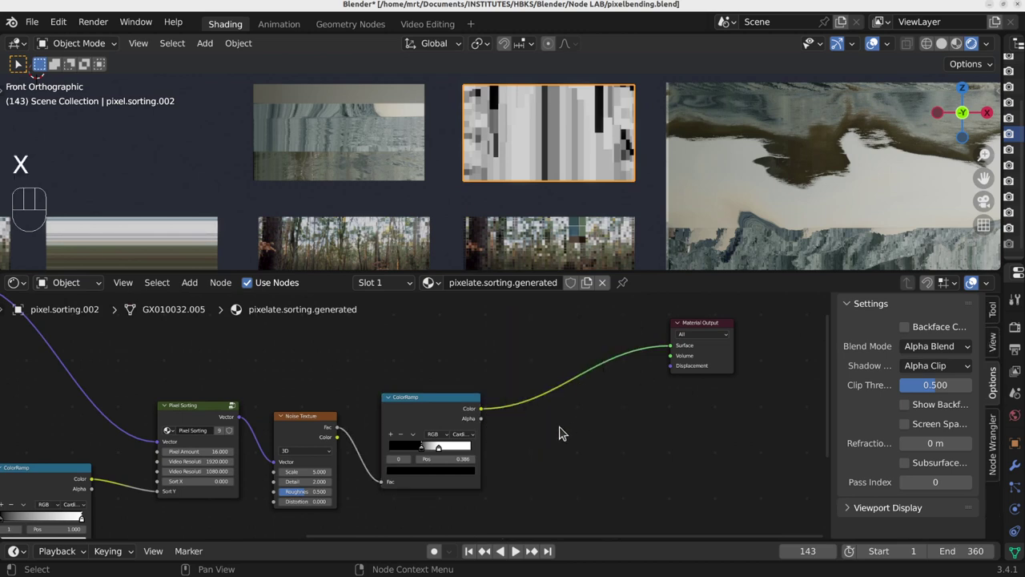
Step: Set the final ColorRamp's black stop to 0.392 and play the animation briefly, stopping at frame 156
{"action": "left_click_drag", "start_coordinate": [421, 448], "coordinate": [422, 449]}
{"action": "left_click_drag", "start_coordinate": [437, 404], "coordinate": [486, 359]}
{"action": "middle_click_drag", "start_coordinate": [445, 406], "coordinate": [572, 346]}
{"action": "key", "text": "space"}
{"action": "key", "text": "space"}
Step: Select the Noise Texture node and shift it slightly away from the Pixel Sorting node that feeds it
{"action": "middle_click_drag", "start_coordinate": [247, 468], "coordinate": [546, 488]}
{"action": "middle_click_drag", "start_coordinate": [564, 410], "coordinate": [503, 464]}
{"action": "scroll", "coordinate": [564, 392], "scroll_direction": "up", "scroll_amount": 5}
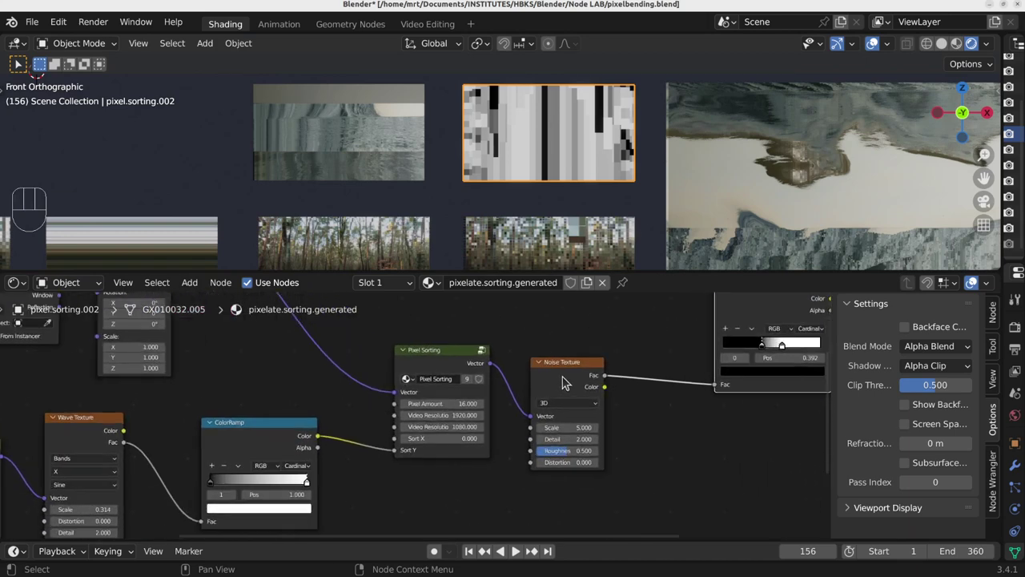
{"action": "left_click", "coordinate": [571, 390]}
{"action": "left_click_drag", "start_coordinate": [568, 390], "coordinate": [604, 361]}
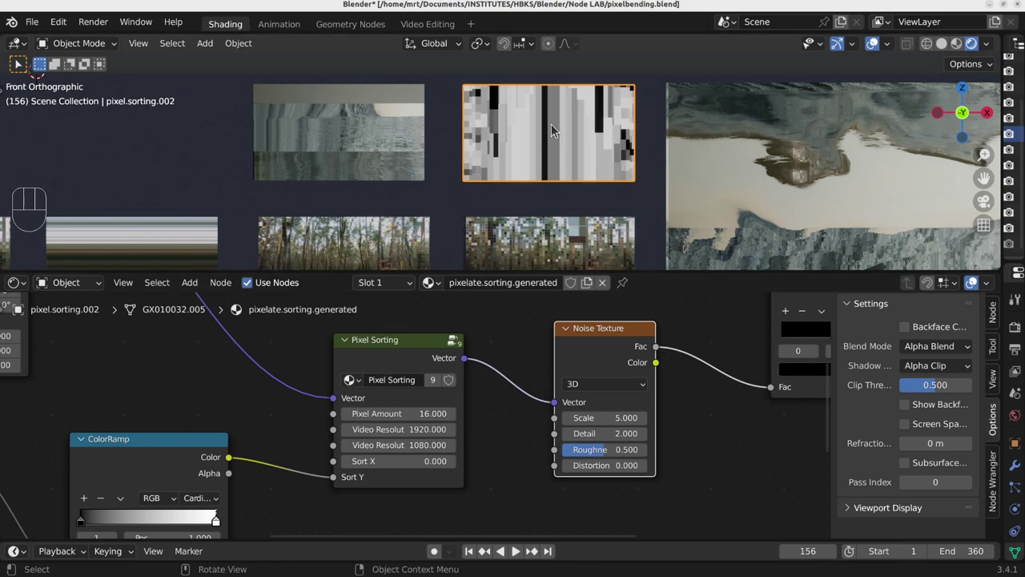
{"action": "left_click_drag", "start_coordinate": [606, 349], "coordinate": [594, 333]}
Step: Select the pixel.sorting plane and set the black stop of the ColorRamp after its Gradient Texture to 0.473
{"action": "middle_click_drag", "start_coordinate": [266, 428], "coordinate": [545, 378]}
{"action": "scroll", "coordinate": [545, 378], "scroll_direction": "down", "scroll_amount": 4}
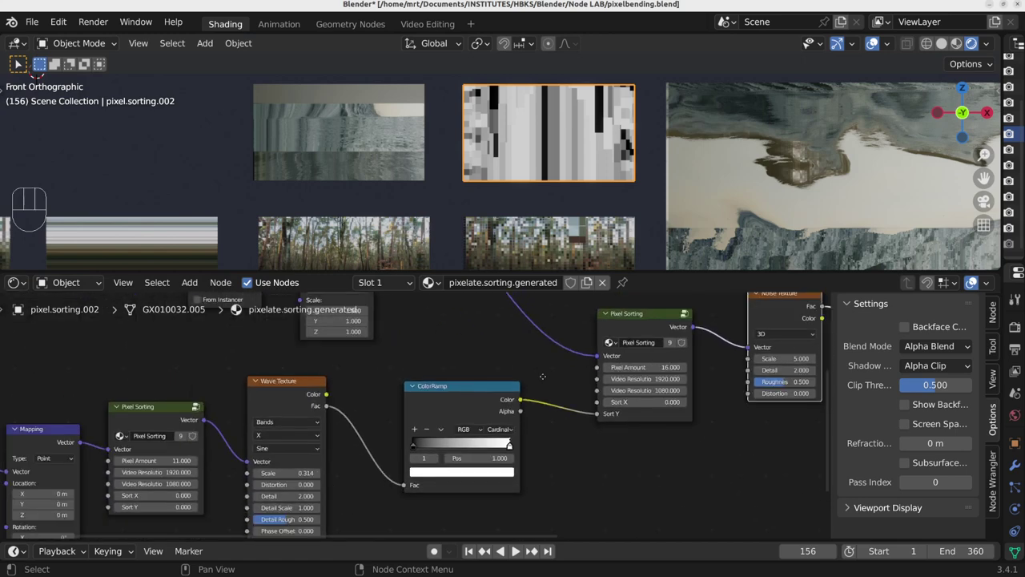
{"action": "middle_click_drag", "start_coordinate": [486, 198], "coordinate": [456, 145], "text": "shift"}
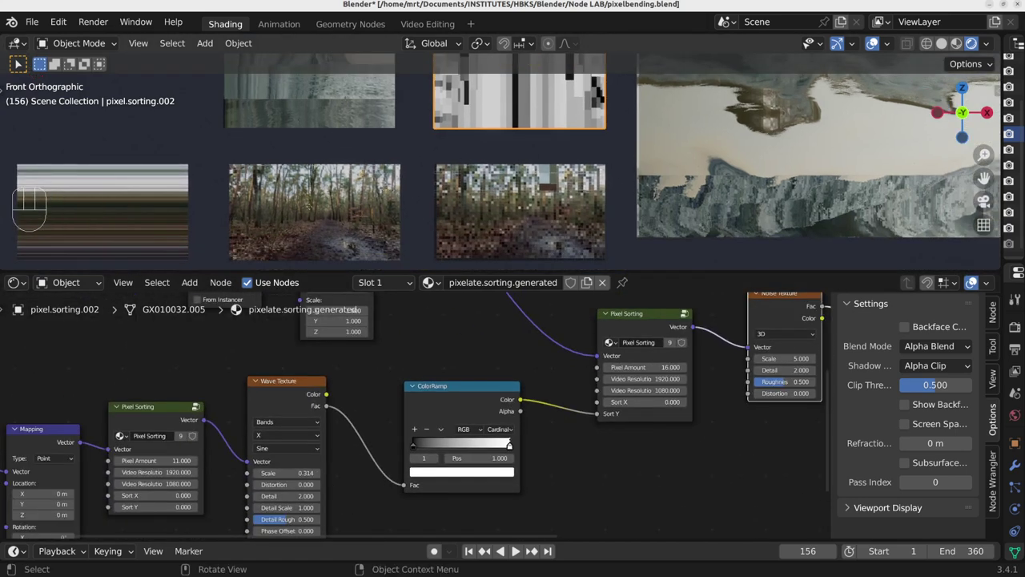
{"action": "left_click", "coordinate": [258, 212]}
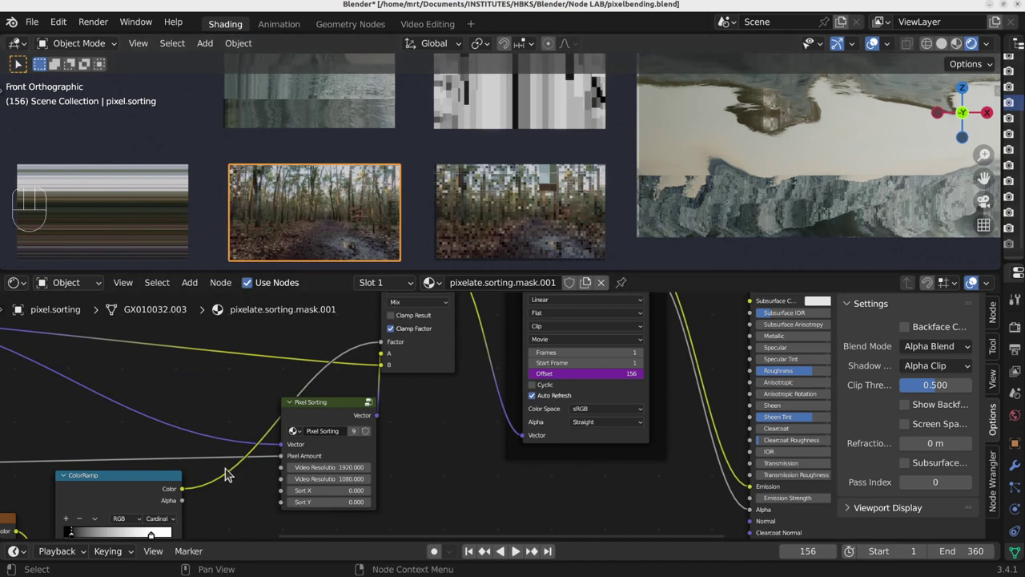
{"action": "scroll", "coordinate": [318, 180], "scroll_direction": "up", "scroll_amount": 5}
{"action": "middle_click_drag", "start_coordinate": [342, 201], "coordinate": [388, 92], "text": "shift"}
{"action": "scroll", "coordinate": [231, 403], "scroll_direction": "down", "scroll_amount": 4}
{"action": "middle_click_drag", "start_coordinate": [216, 455], "coordinate": [396, 428]}
{"action": "scroll", "coordinate": [396, 425], "scroll_direction": "up", "scroll_amount": 2}
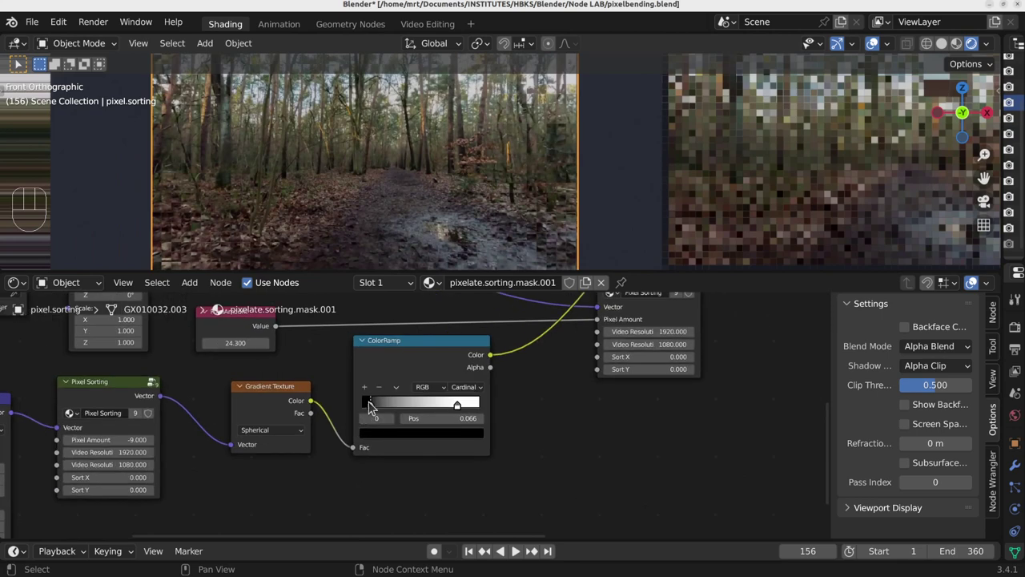
{"action": "left_click_drag", "start_coordinate": [403, 404], "coordinate": [417, 404]}
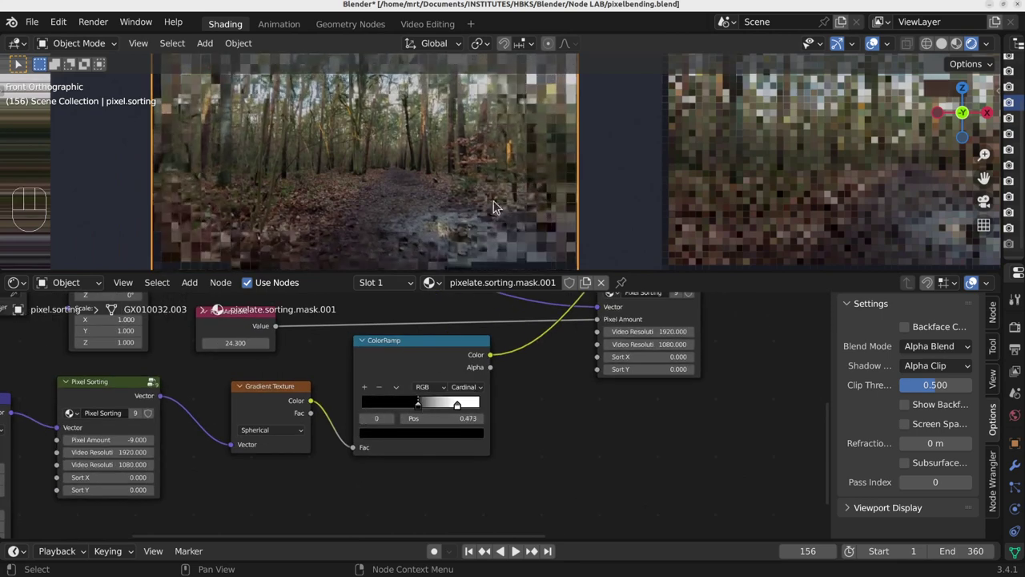
Step: Select the pixel.sorting.001 plane and open the Pixel Sorting node group with pixel amount 2.500 for editing
{"action": "scroll", "coordinate": [608, 172], "scroll_direction": "down", "scroll_amount": 3}
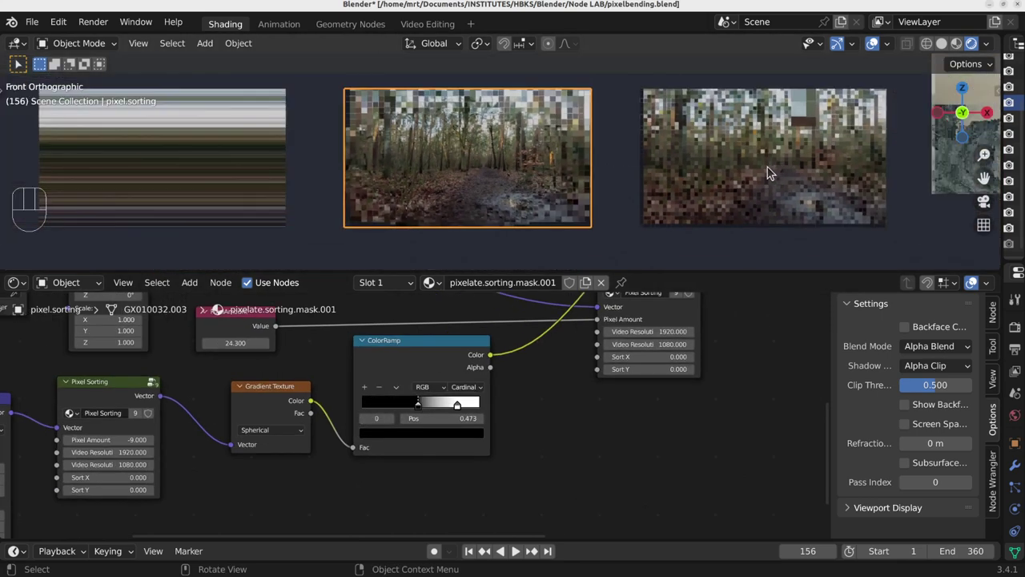
{"action": "left_click", "coordinate": [768, 173]}
{"action": "middle_click_drag", "start_coordinate": [765, 168], "coordinate": [513, 223], "text": "shift"}
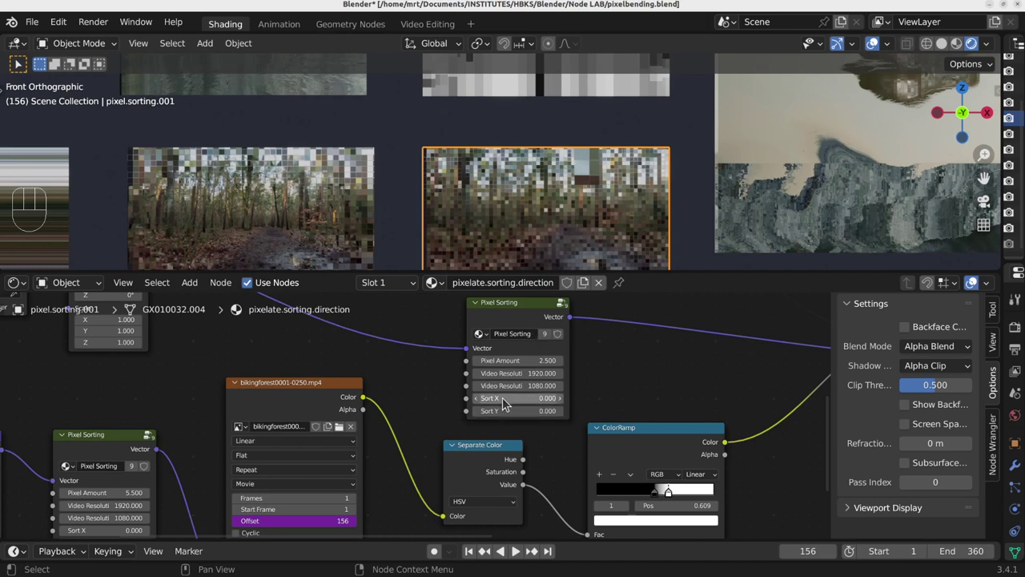
{"action": "left_click", "coordinate": [520, 316]}
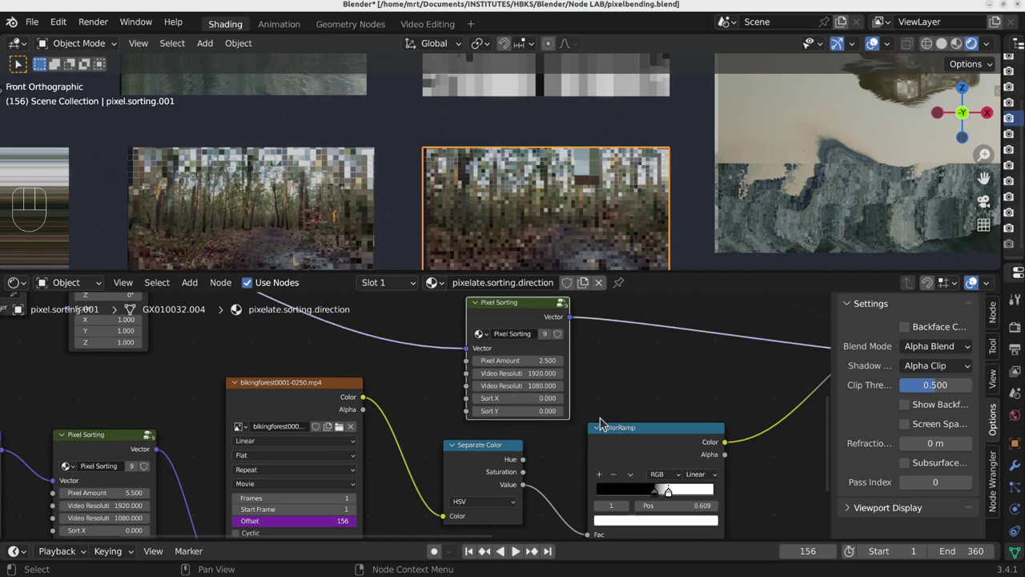
{"action": "key", "text": "Tab"}
Step: Rearrange the lower Snap, Add and Divide nodes of the group's Y branch so their connections can be followed
{"action": "middle_click_drag", "start_coordinate": [701, 412], "coordinate": [470, 430], "text": "shift"}
{"action": "left_click_drag", "start_coordinate": [525, 409], "coordinate": [604, 402]}
{"action": "left_click_drag", "start_coordinate": [435, 461], "coordinate": [427, 465]}
{"action": "left_click_drag", "start_coordinate": [252, 468], "coordinate": [269, 473]}
{"action": "left_click", "coordinate": [235, 516]}
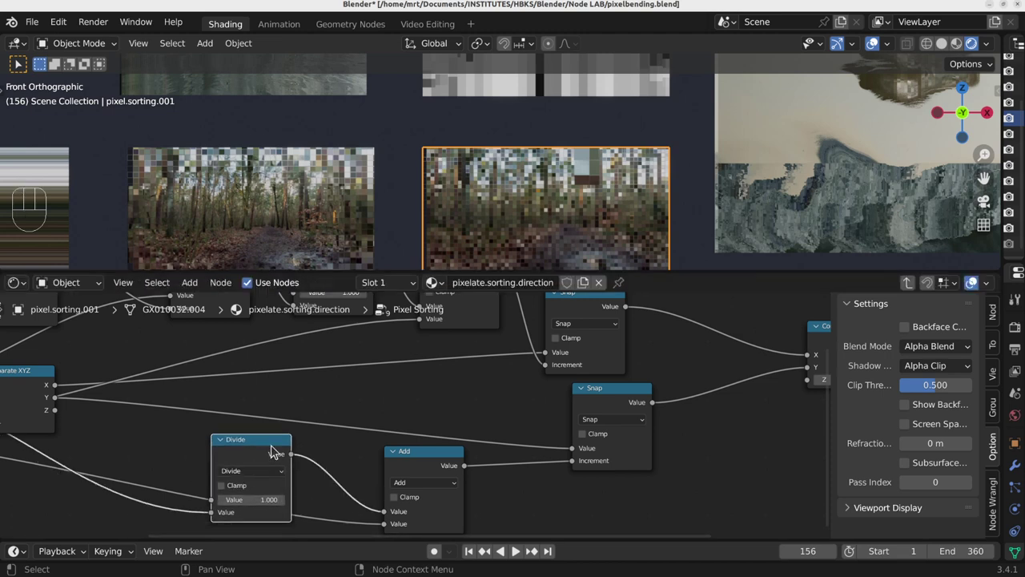
{"action": "mouse_move", "coordinate": [453, 477]}
{"action": "left_mouse_down"}
{"action": "mouse_move", "coordinate": [479, 471]}
{"action": "mouse_move", "coordinate": [466, 471]}
{"action": "left_mouse_up"}
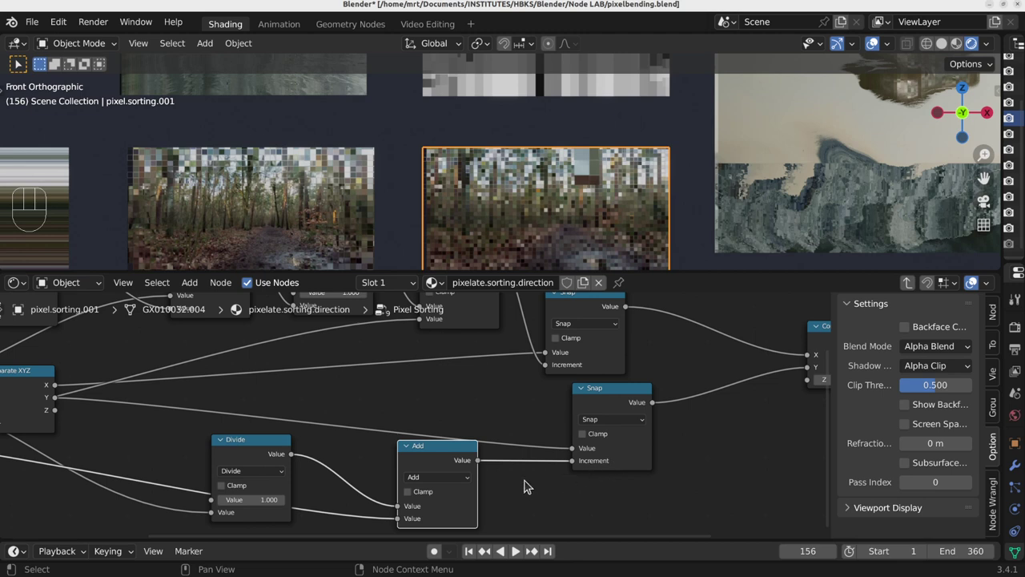
{"action": "left_click_drag", "start_coordinate": [400, 522], "coordinate": [398, 519]}
Step: Disconnect the group's Sort Y input from the Add node in the Y branch
{"action": "middle_click_drag", "start_coordinate": [325, 493], "coordinate": [491, 372]}
{"action": "scroll", "coordinate": [457, 398], "scroll_direction": "down", "scroll_amount": 4}
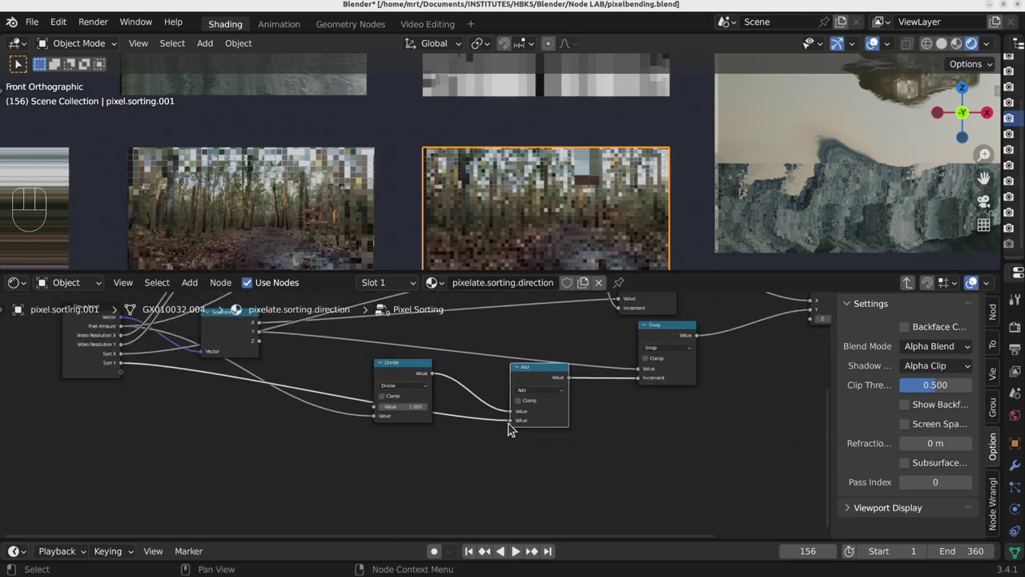
{"action": "left_click_drag", "start_coordinate": [511, 421], "coordinate": [471, 431]}
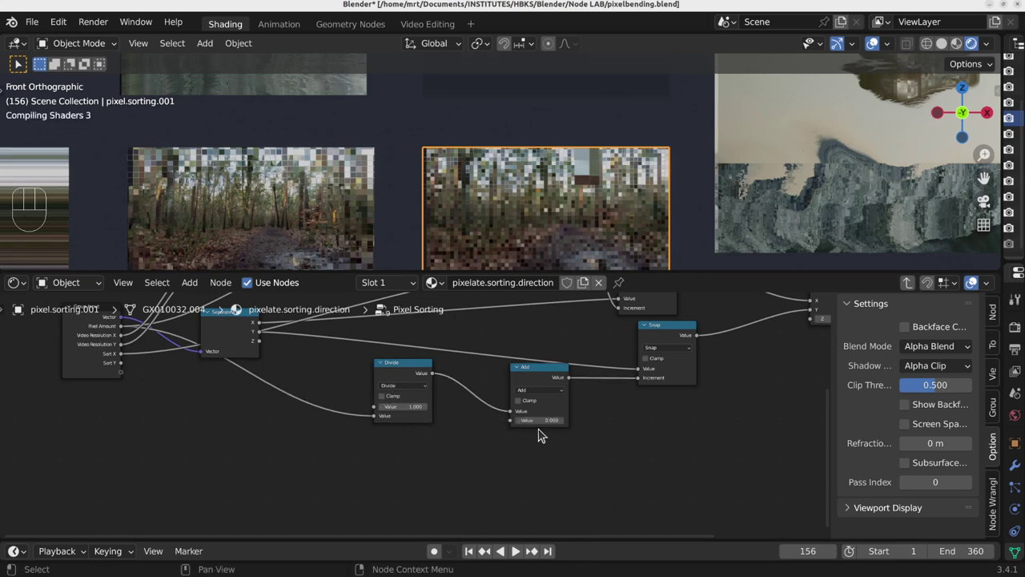
{"action": "middle_click_drag", "start_coordinate": [622, 190], "coordinate": [589, 181], "text": "shift"}
{"action": "mouse_move", "coordinate": [543, 419]}
{"action": "left_mouse_down"}
{"action": "mouse_move", "coordinate": [561, 420]}
{"action": "mouse_move", "coordinate": [540, 420]}
{"action": "left_mouse_up"}
{"action": "key", "text": "ctrl+z"}
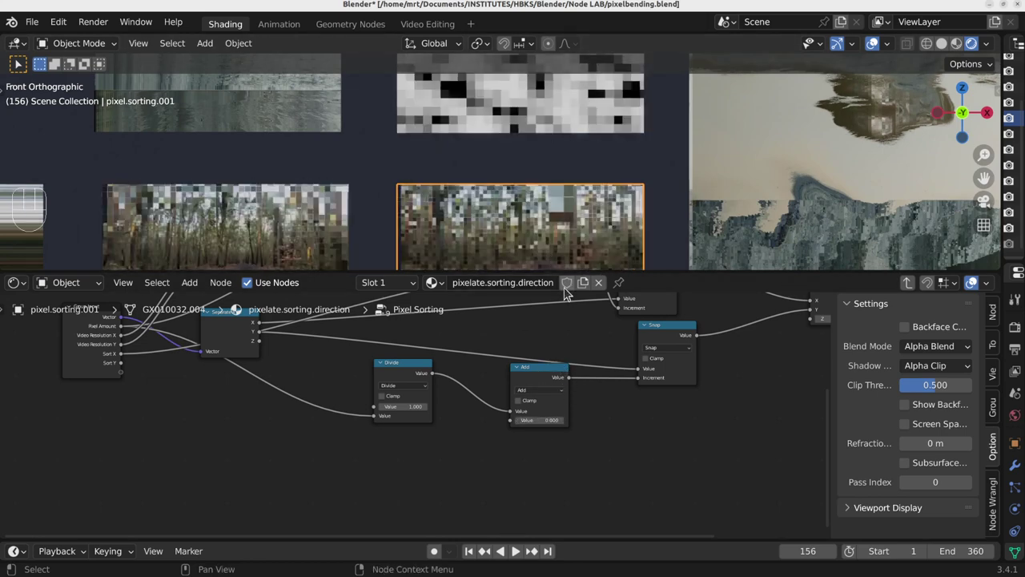
Step: Enlarge the 3D viewport above the node editor and set the Y branch Add node's value to -0.500
{"action": "left_click_drag", "start_coordinate": [571, 272], "coordinate": [570, 342]}
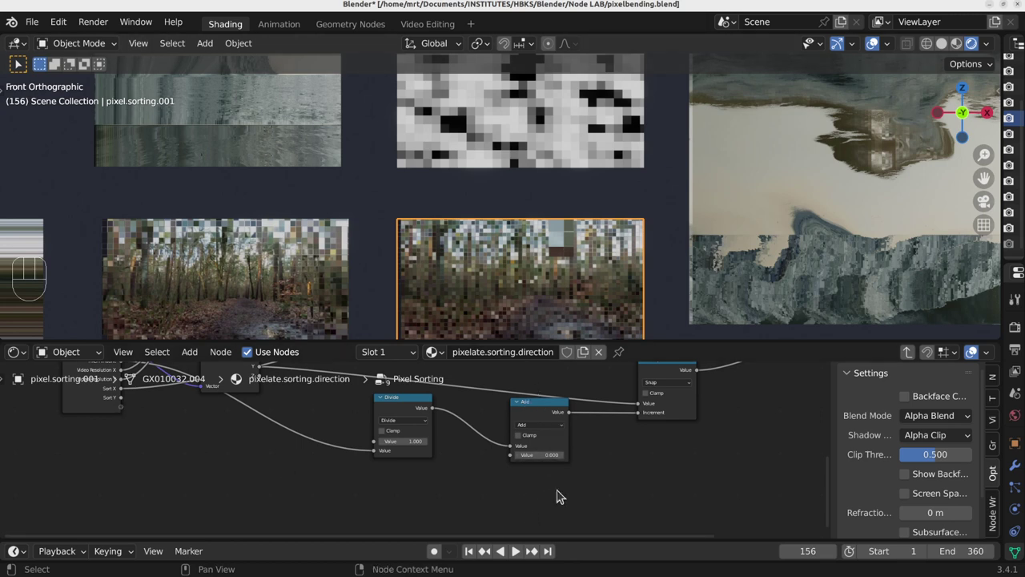
{"action": "mouse_move", "coordinate": [549, 249]}
{"action": "middle_mouse_down", "text": "shift"}
{"action": "mouse_move", "coordinate": [544, 199]}
{"action": "mouse_move", "coordinate": [540, 258]}
{"action": "middle_mouse_up", "text": "shift"}
{"action": "left_click_drag", "start_coordinate": [534, 454], "coordinate": [531, 455]}
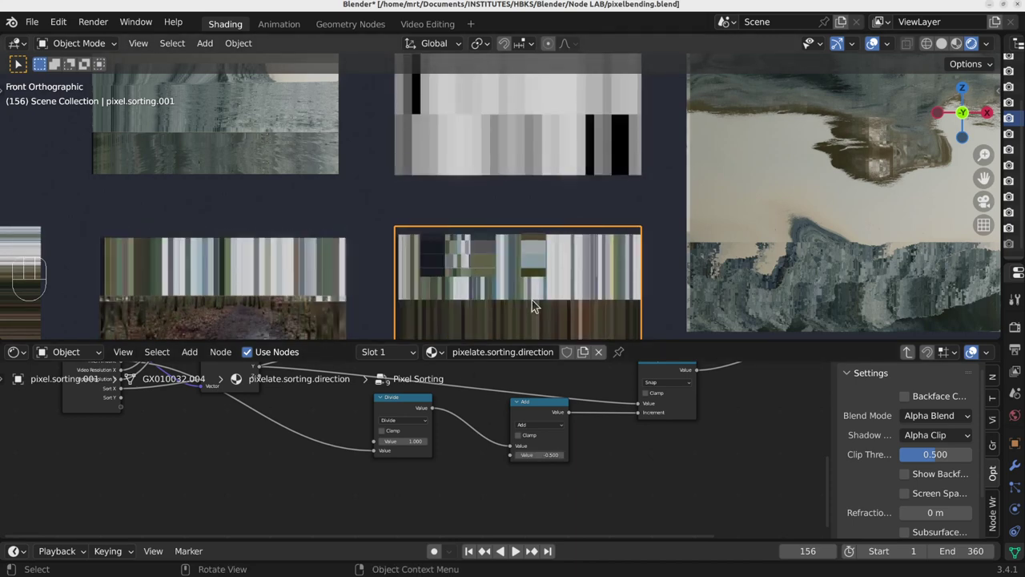
Step: Disconnect the Increment input of the Snap node feeding X, and set the Y branch Add node's value to 0
{"action": "middle_click_drag", "start_coordinate": [595, 403], "coordinate": [486, 509]}
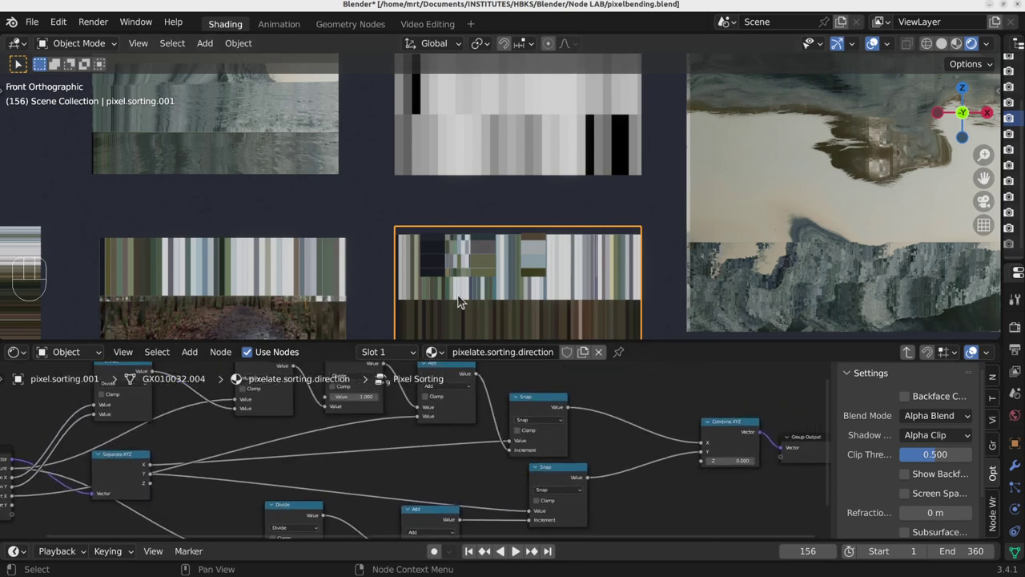
{"action": "left_click_drag", "start_coordinate": [510, 450], "coordinate": [546, 467]}
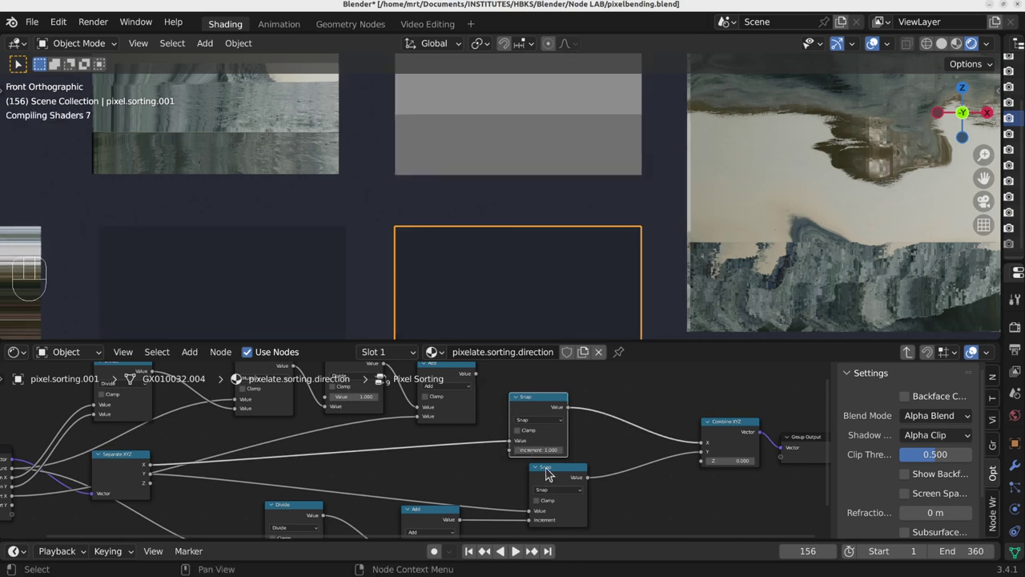
{"action": "middle_click_drag", "start_coordinate": [534, 483], "coordinate": [527, 396]}
{"action": "left_click_drag", "start_coordinate": [433, 476], "coordinate": [418, 476]}
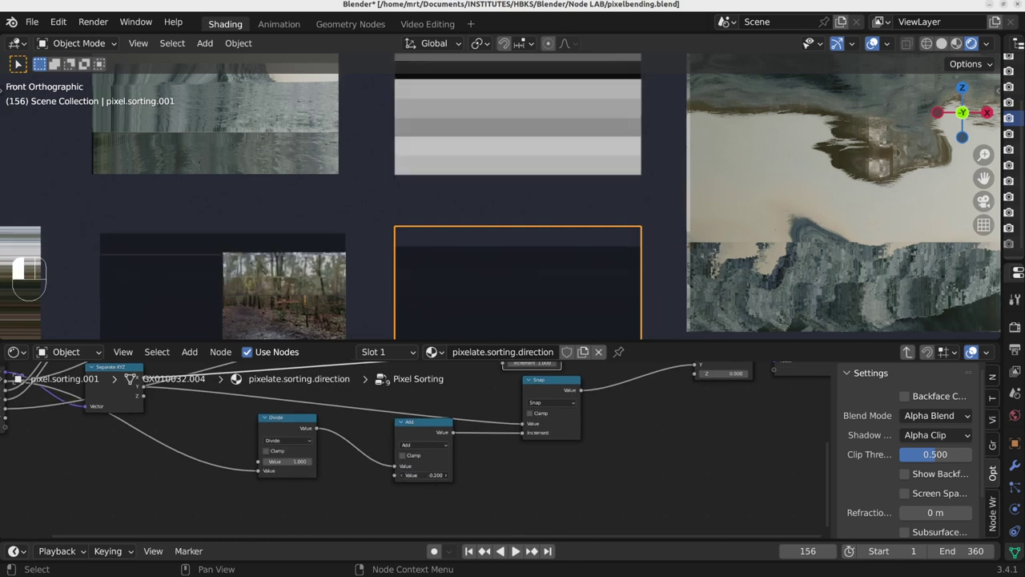
{"action": "double_click", "coordinate": [422, 475]}
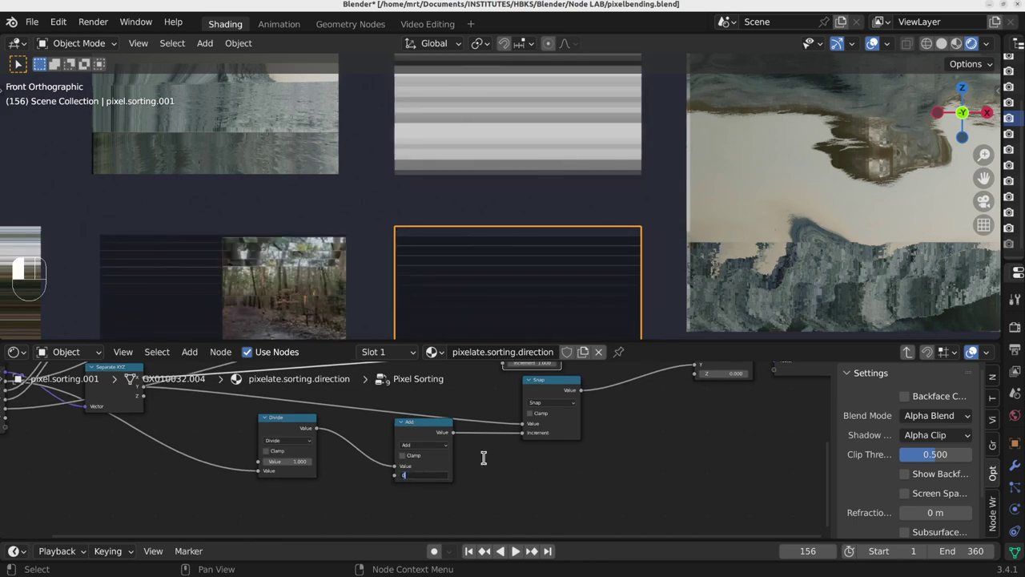
{"action": "type", "text": "0"}
{"action": "key", "text": "Return"}
Step: Set the Increment of the Snap node feeding X to 0.600
{"action": "middle_click_drag", "start_coordinate": [663, 443], "coordinate": [630, 521]}
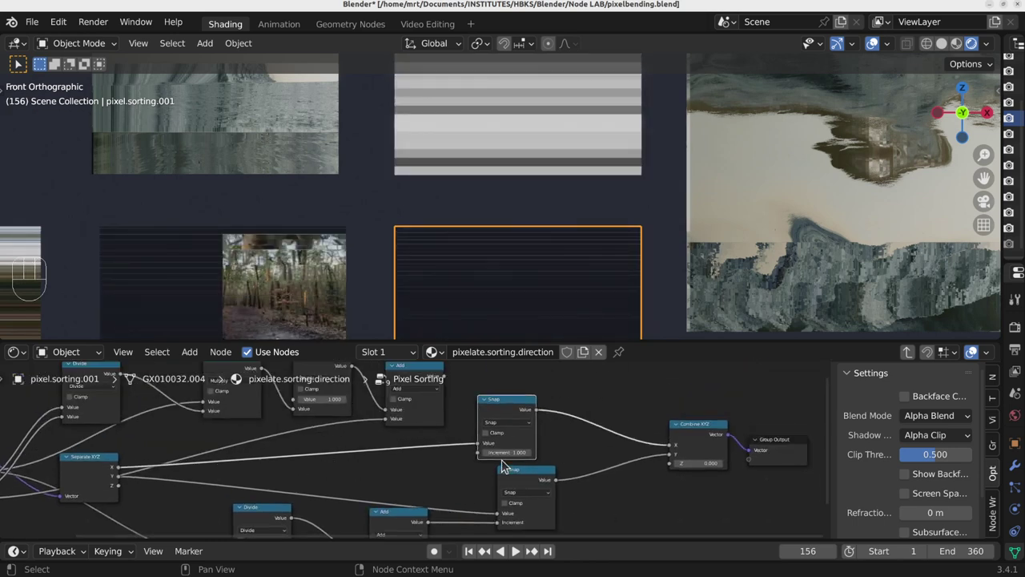
{"action": "left_click_drag", "start_coordinate": [506, 455], "coordinate": [534, 444]}
{"action": "scroll", "coordinate": [509, 458], "scroll_direction": "up", "scroll_amount": 4}
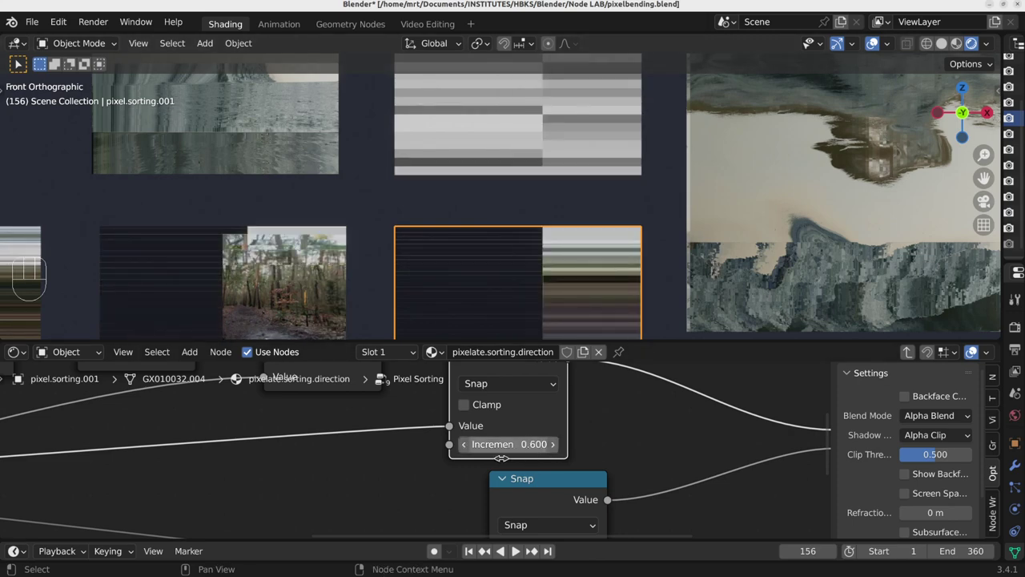
{"action": "scroll", "coordinate": [515, 453], "scroll_direction": "down", "scroll_amount": 5}
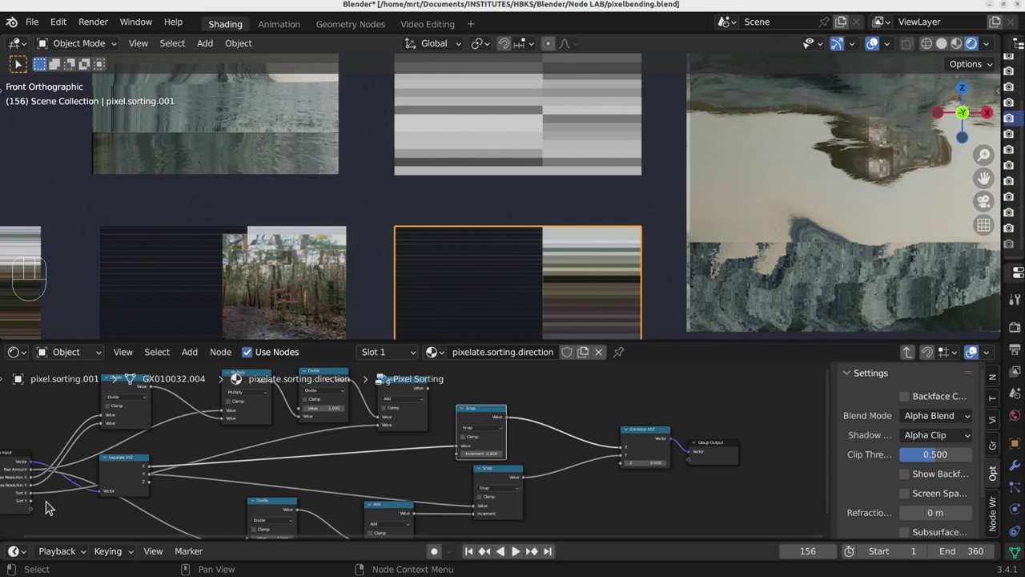
Step: Rewire the Snap node feeding X with X as Increment and the Add result as Value, and reconnect Sort Y to the Y branch Add node
{"action": "mouse_move", "coordinate": [457, 447]}
{"action": "left_mouse_down"}
{"action": "mouse_move", "coordinate": [470, 459]}
{"action": "mouse_move", "coordinate": [457, 453]}
{"action": "left_mouse_up"}
{"action": "left_click_drag", "start_coordinate": [427, 390], "coordinate": [457, 446]}
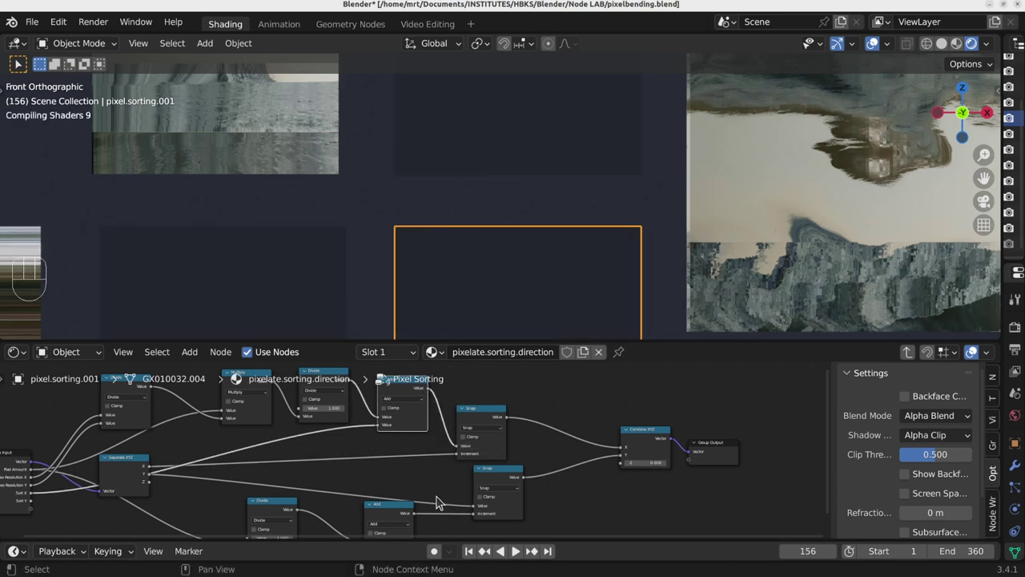
{"action": "middle_click_drag", "start_coordinate": [437, 503], "coordinate": [456, 420]}
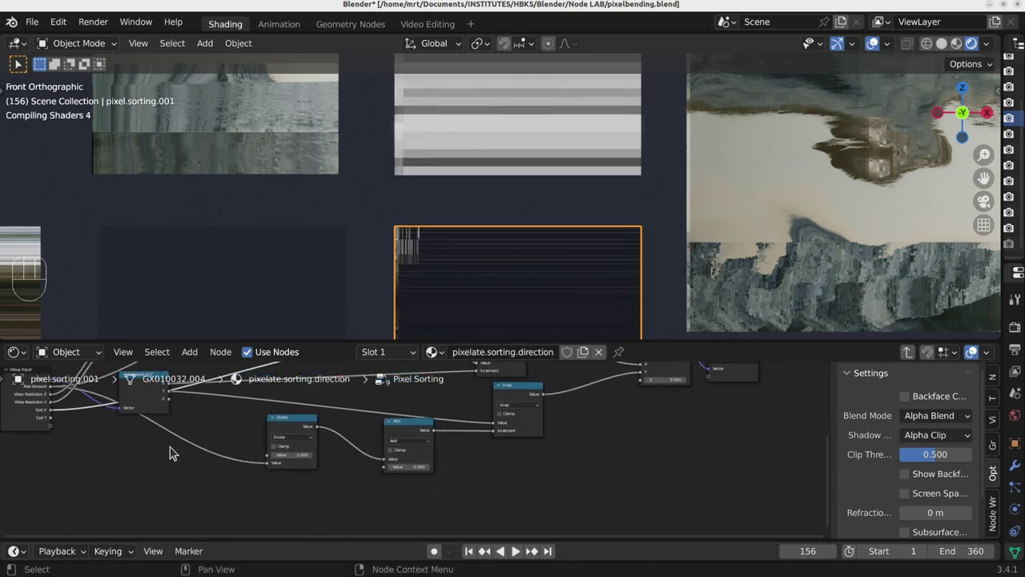
{"action": "left_click_drag", "start_coordinate": [56, 425], "coordinate": [391, 467]}
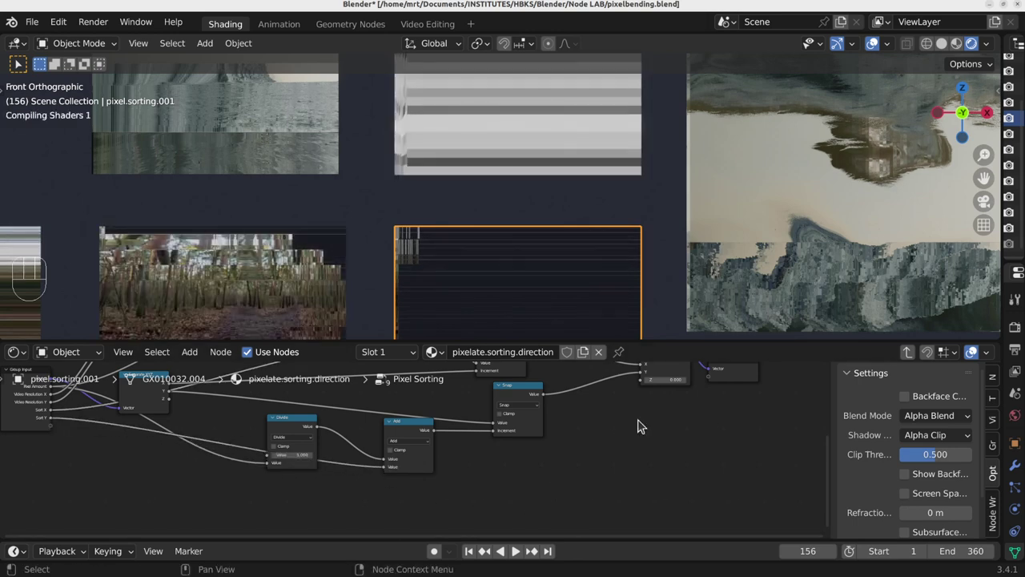
Step: Shift the Separate XYZ node to the right and the Y branch Divide node slightly to the left
{"action": "middle_click_drag", "start_coordinate": [546, 418], "coordinate": [559, 464]}
{"action": "middle_click_drag", "start_coordinate": [548, 405], "coordinate": [573, 435]}
{"action": "scroll", "coordinate": [572, 468], "scroll_direction": "up", "scroll_amount": 3}
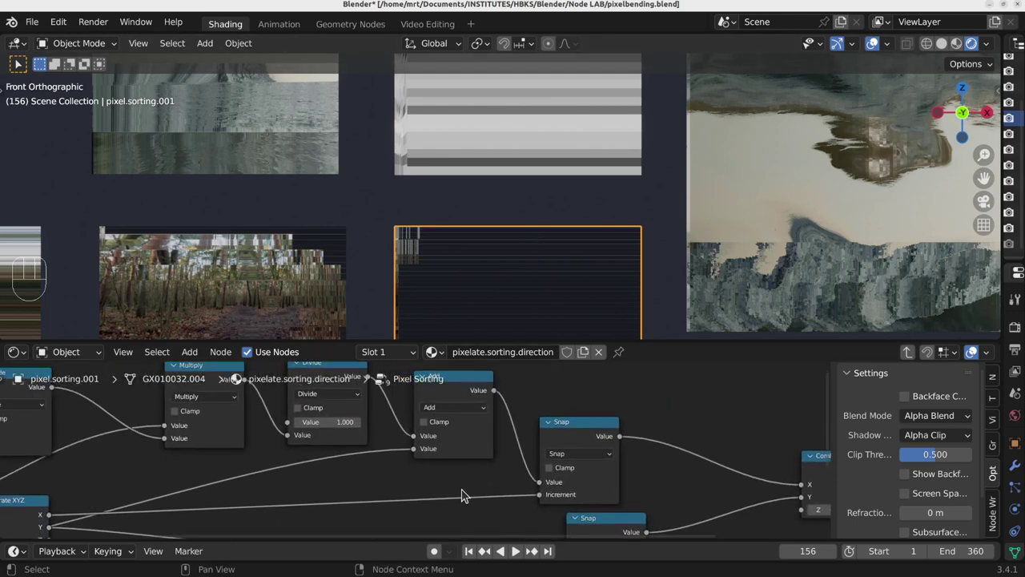
{"action": "middle_click_drag", "start_coordinate": [463, 492], "coordinate": [580, 421]}
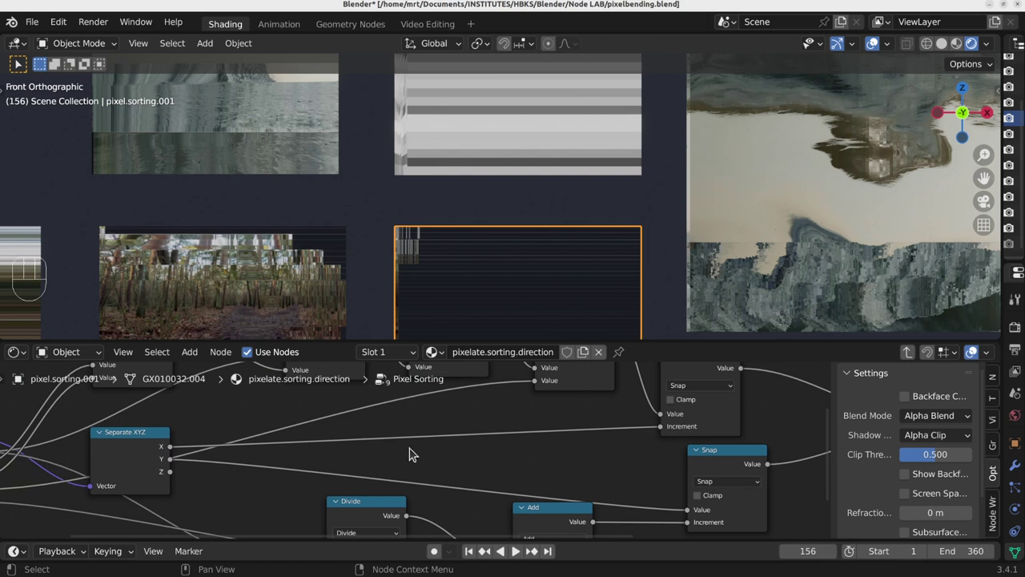
{"action": "left_click_drag", "start_coordinate": [130, 444], "coordinate": [231, 456]}
{"action": "middle_click_drag", "start_coordinate": [457, 527], "coordinate": [447, 460]}
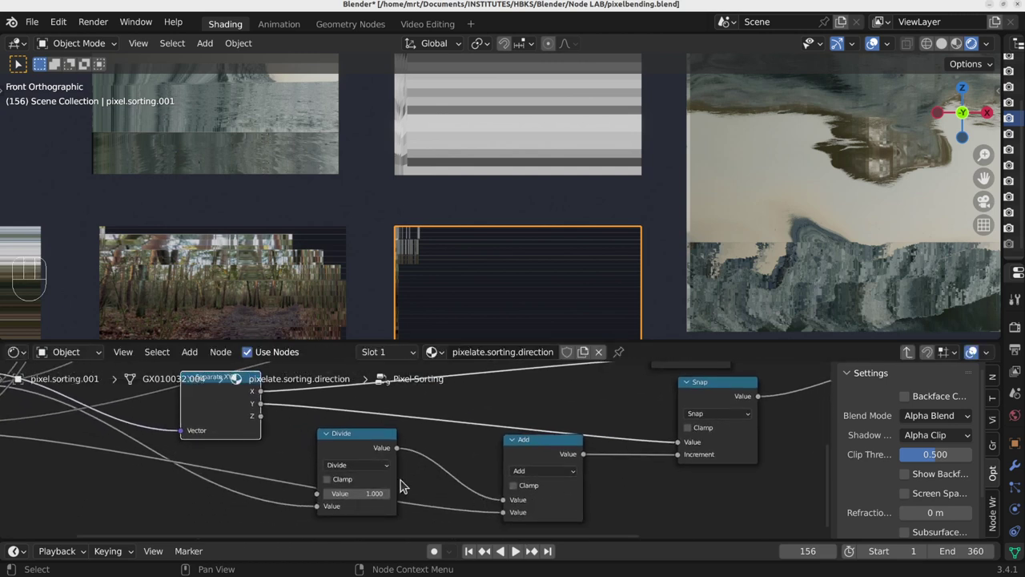
{"action": "left_click_drag", "start_coordinate": [340, 439], "coordinate": [301, 447]}
Step: Try bypassing the X branch Add node by connecting its Divide node directly to the Value input of the Snap node feeding X
{"action": "middle_click_drag", "start_coordinate": [371, 493], "coordinate": [611, 451]}
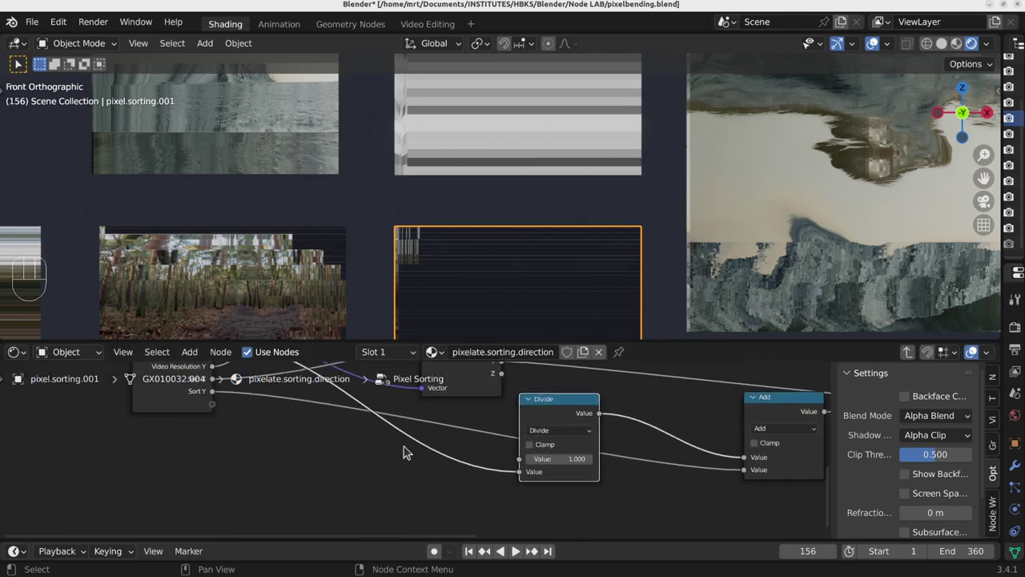
{"action": "middle_click_drag", "start_coordinate": [359, 434], "coordinate": [362, 455]}
{"action": "middle_click_drag", "start_coordinate": [229, 413], "coordinate": [157, 469]}
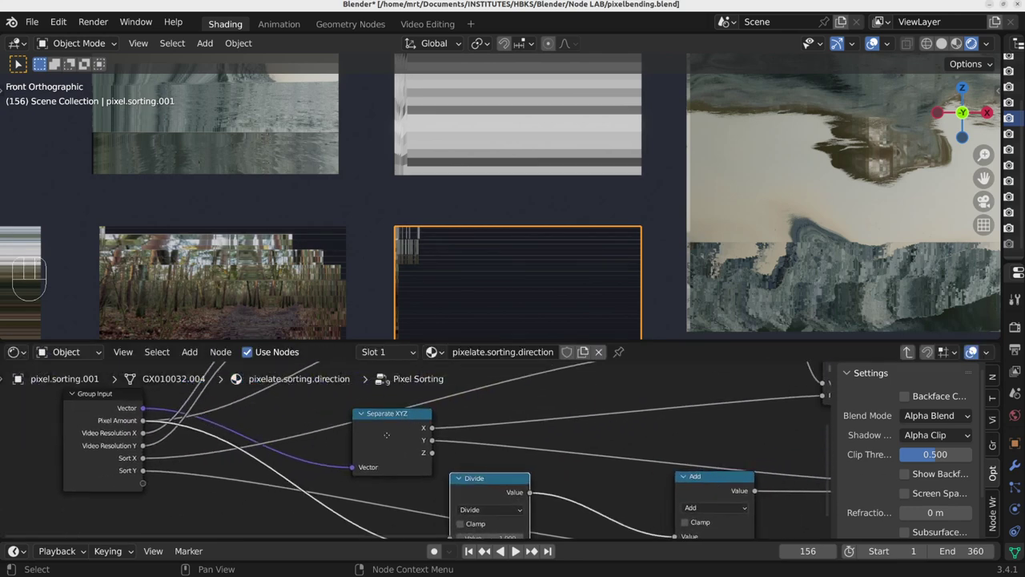
{"action": "middle_click_drag", "start_coordinate": [669, 399], "coordinate": [488, 466]}
{"action": "middle_click_drag", "start_coordinate": [528, 430], "coordinate": [515, 464]}
{"action": "left_click_drag", "start_coordinate": [505, 445], "coordinate": [472, 458]}
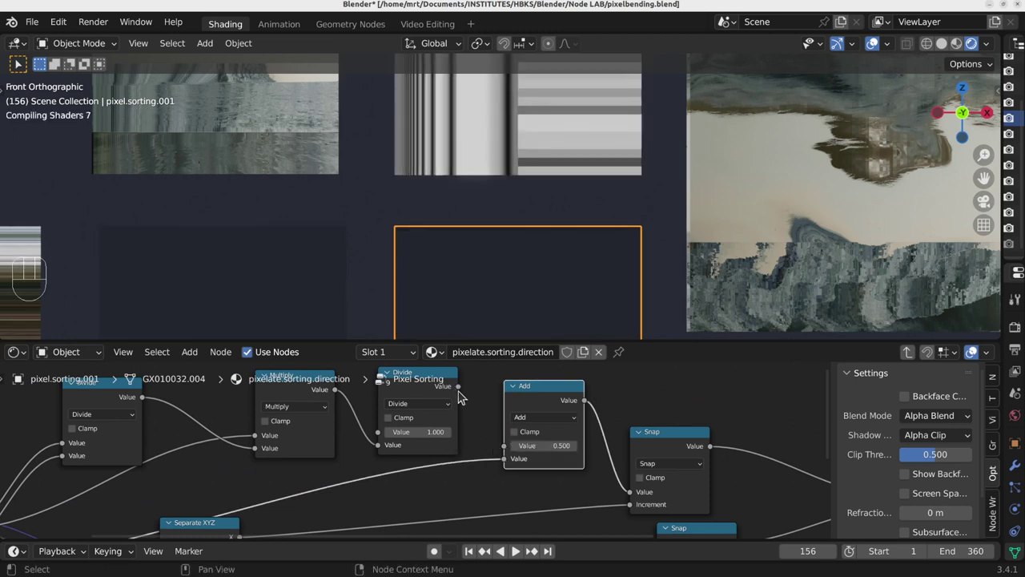
{"action": "left_click_drag", "start_coordinate": [458, 386], "coordinate": [515, 447]}
{"action": "left_click_drag", "start_coordinate": [625, 498], "coordinate": [628, 492]}
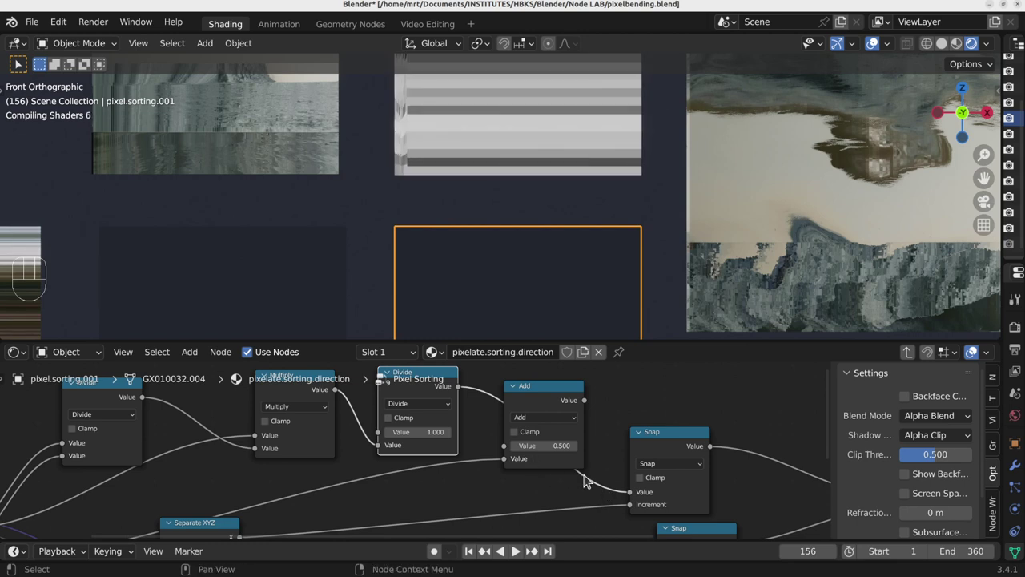
Step: Undo the recent node moves and link changes, back past the last Increment edit on the Snap node feeding X
{"action": "key", "text": "ctrl+z"}
{"action": "key", "text": "ctrl+z"}
{"action": "key", "text": "ctrl+z"}
{"action": "key", "text": "ctrl+z"}
{"action": "key", "text": "ctrl+z"}
{"action": "key", "text": "ctrl+z"}
{"action": "key", "text": "ctrl+z"}
{"action": "key", "text": "ctrl+z"}
{"action": "key", "text": "ctrl+z"}
{"action": "key", "text": "ctrl+z"}
{"action": "key", "text": "ctrl+z"}
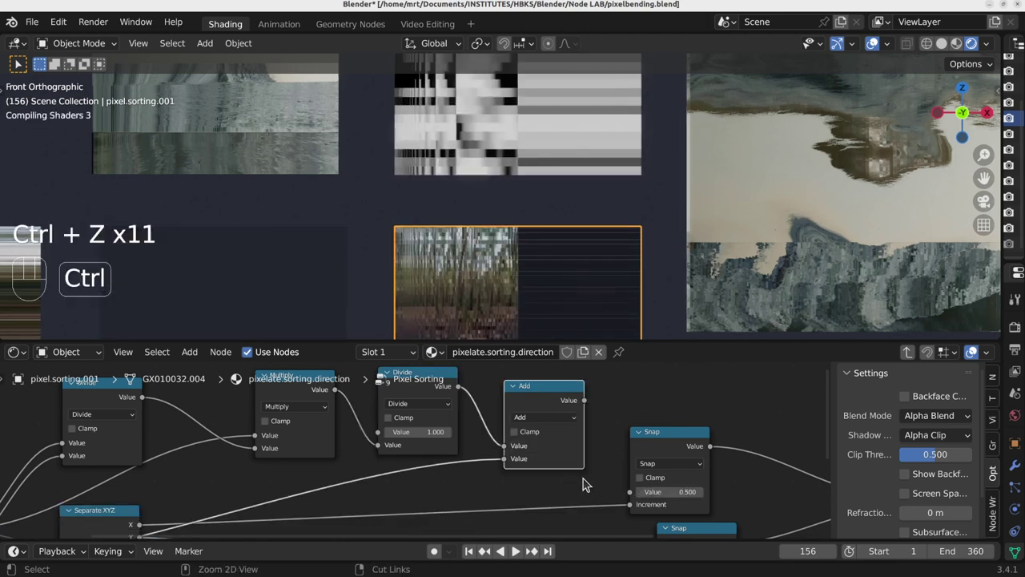
{"action": "key", "text": "ctrl+z"}
{"action": "key", "text": "ctrl+z"}
{"action": "key", "text": "ctrl+z"}
{"action": "key", "text": "ctrl+z"}
{"action": "key", "text": "ctrl+z"}
{"action": "key", "text": "ctrl+z"}
{"action": "key", "text": "ctrl+z"}
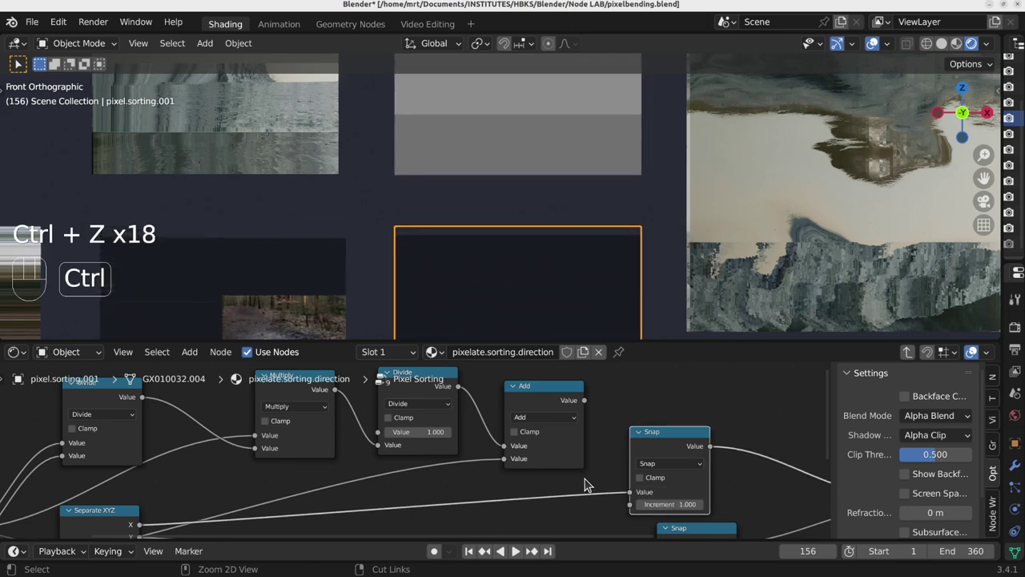
Step: Undo the recent edits inside the Pixel Sorting group to restore the earlier links to the Snap and Separate XYZ nodes
{"action": "key", "text": "ctrl+z"}
{"action": "key", "text": "ctrl+z"}
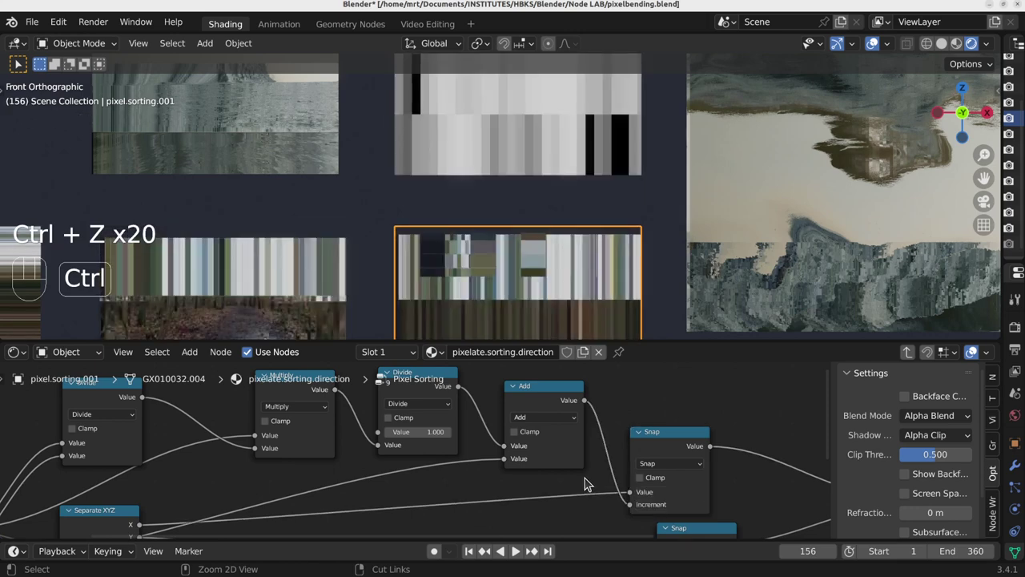
{"action": "scroll", "coordinate": [584, 485], "scroll_direction": "down", "scroll_amount": 4}
{"action": "key", "text": "ctrl+z"}
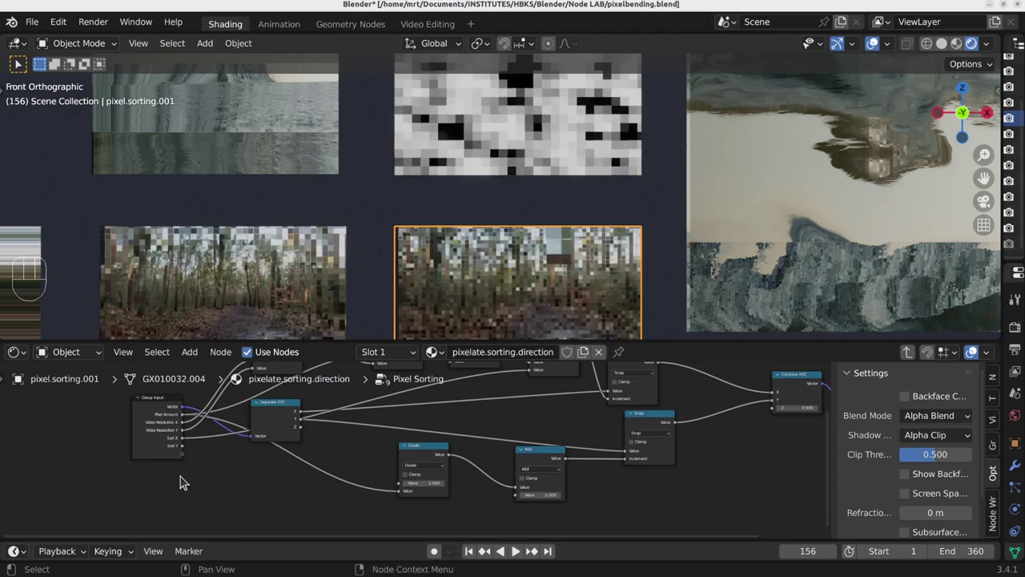
Step: Connect the Group Input's Sort Y output to the second value of the lower Add node and save the file
{"action": "left_click_drag", "start_coordinate": [183, 446], "coordinate": [517, 494]}
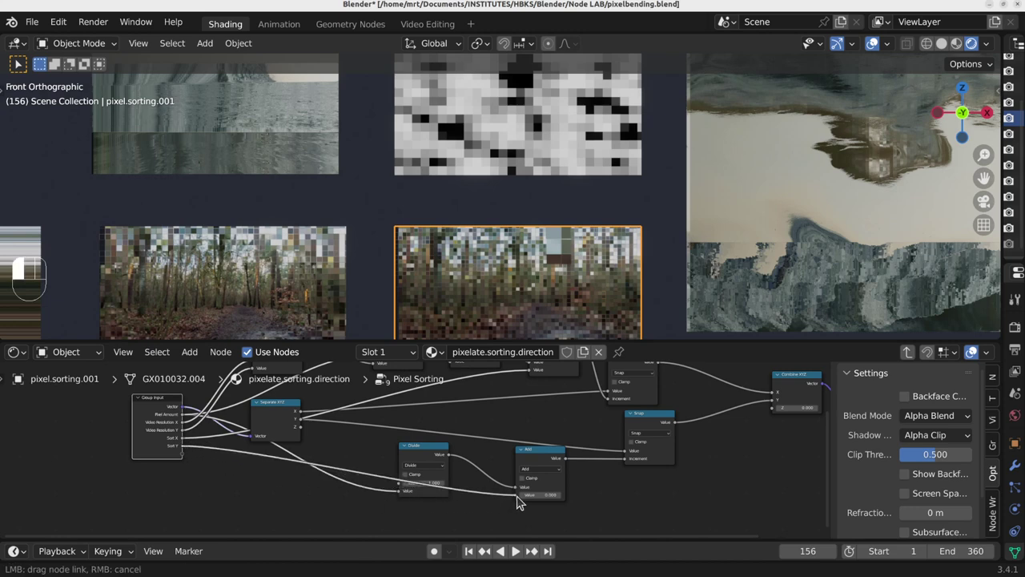
{"action": "scroll", "coordinate": [556, 207], "scroll_direction": "down", "scroll_amount": 3}
{"action": "middle_click_drag", "start_coordinate": [592, 227], "coordinate": [557, 226], "text": "shift"}
{"action": "key", "text": "ctrl+s"}
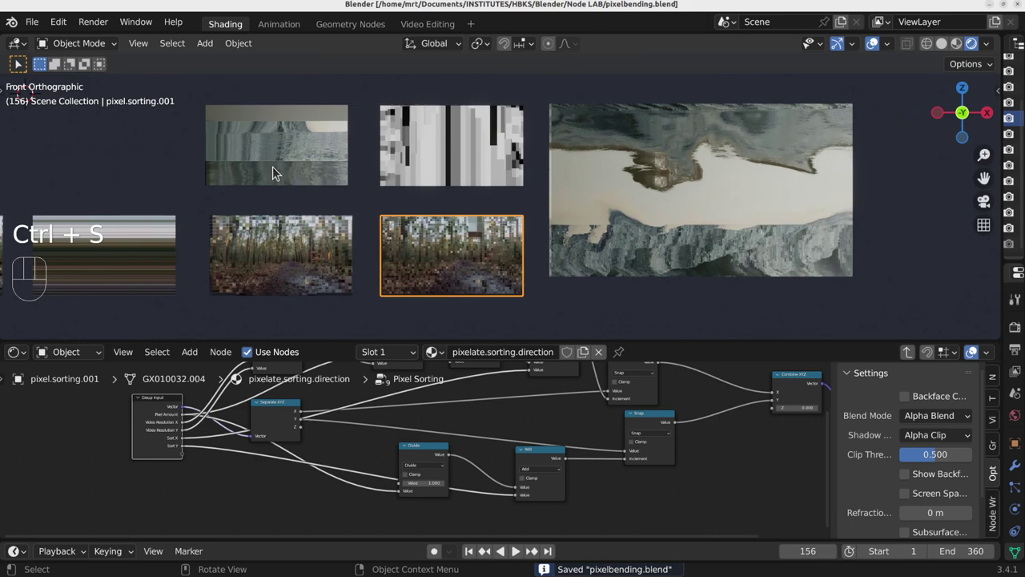
Step: Select the black-and-white generated plane and examine how its Wave Texture and ColorRamp drive the Pixel Sorting node's Sort Y input
{"action": "left_click", "coordinate": [445, 160]}
{"action": "left_click", "coordinate": [458, 265]}
{"action": "left_click", "coordinate": [453, 160]}
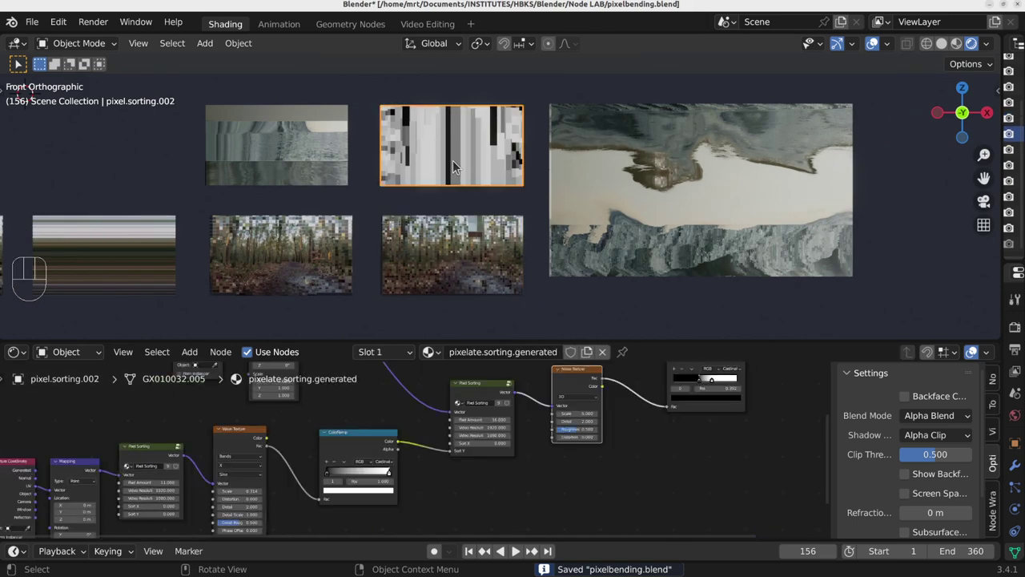
{"action": "scroll", "coordinate": [469, 433], "scroll_direction": "up", "scroll_amount": 4}
{"action": "middle_click_drag", "start_coordinate": [340, 418], "coordinate": [448, 474]}
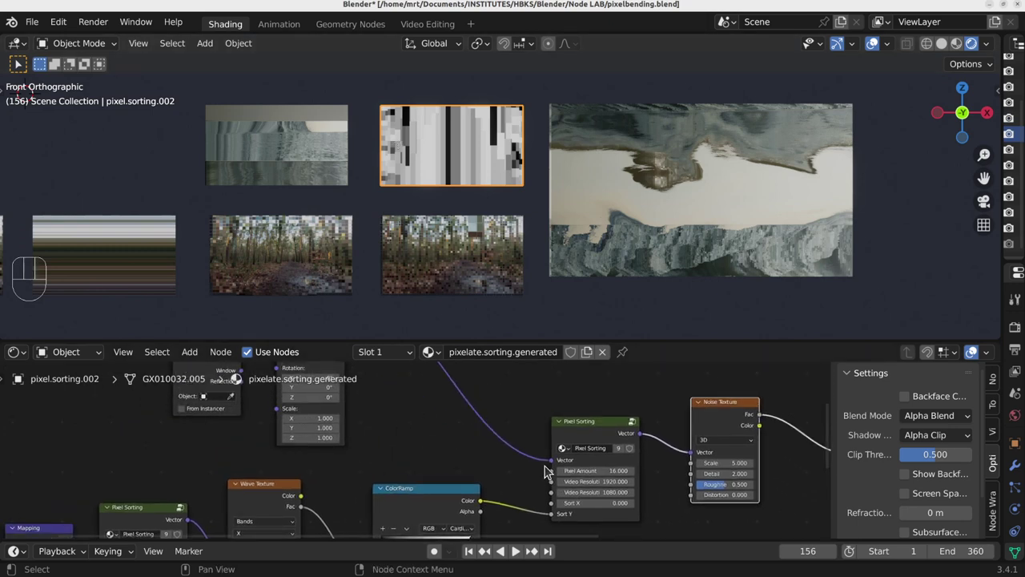
{"action": "middle_click_drag", "start_coordinate": [566, 466], "coordinate": [511, 472]}
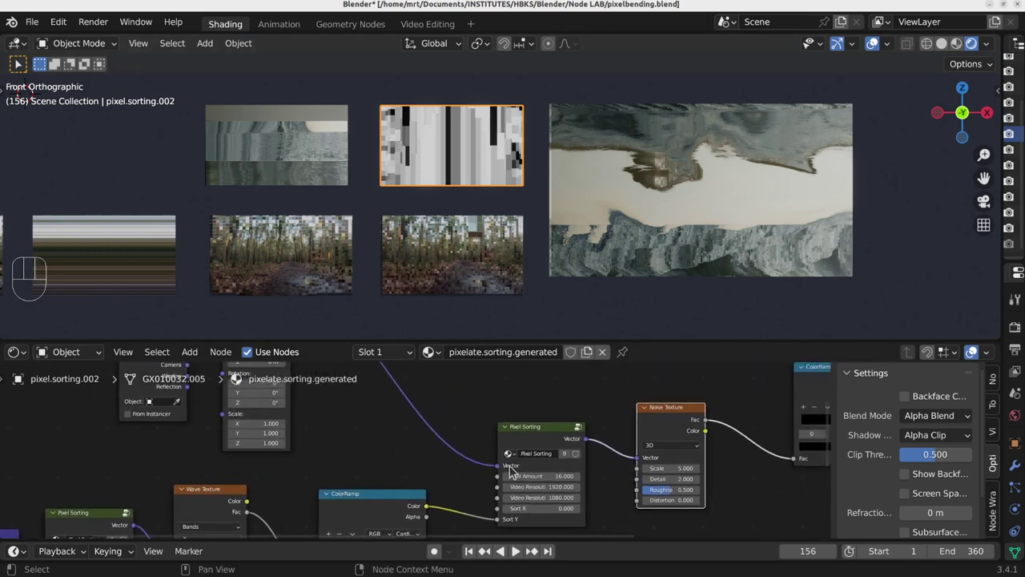
{"action": "scroll", "coordinate": [286, 140], "scroll_direction": "up", "scroll_amount": 5}
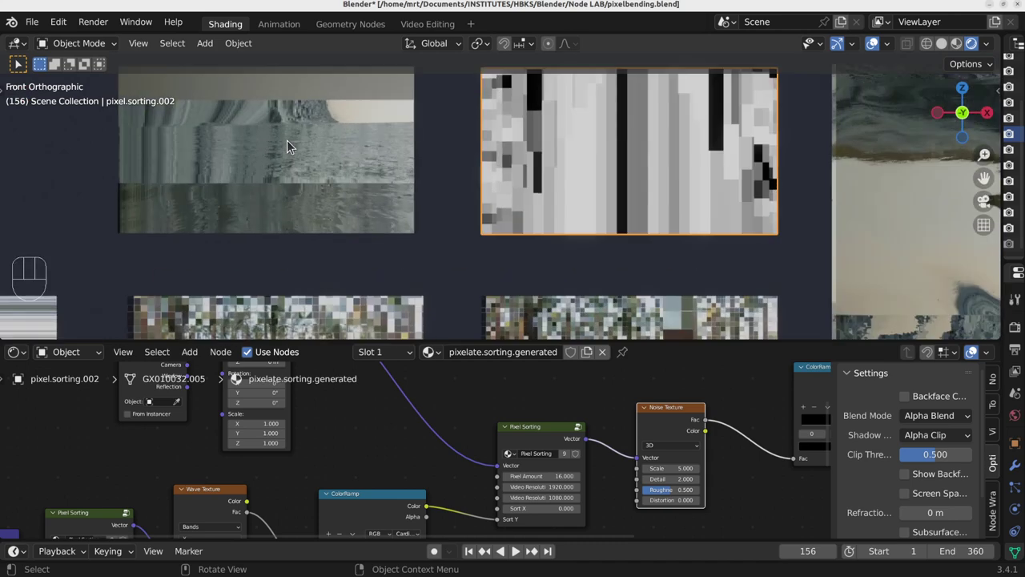
Step: Select the selfbending sea plane and examine the node tree of its pixelsea material
{"action": "left_click", "coordinate": [289, 145]}
{"action": "middle_click_drag", "start_coordinate": [340, 434], "coordinate": [545, 459]}
{"action": "scroll", "coordinate": [545, 459], "scroll_direction": "down", "scroll_amount": 5}
{"action": "middle_click_drag", "start_coordinate": [603, 477], "coordinate": [357, 419]}
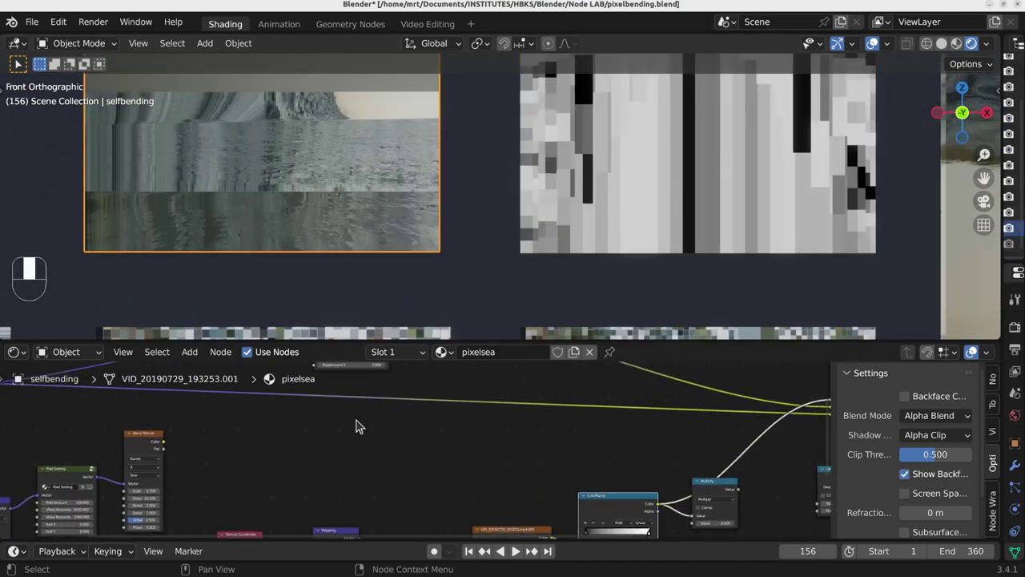
{"action": "scroll", "coordinate": [535, 435], "scroll_direction": "down", "scroll_amount": 4}
{"action": "middle_click_drag", "start_coordinate": [604, 477], "coordinate": [379, 443]}
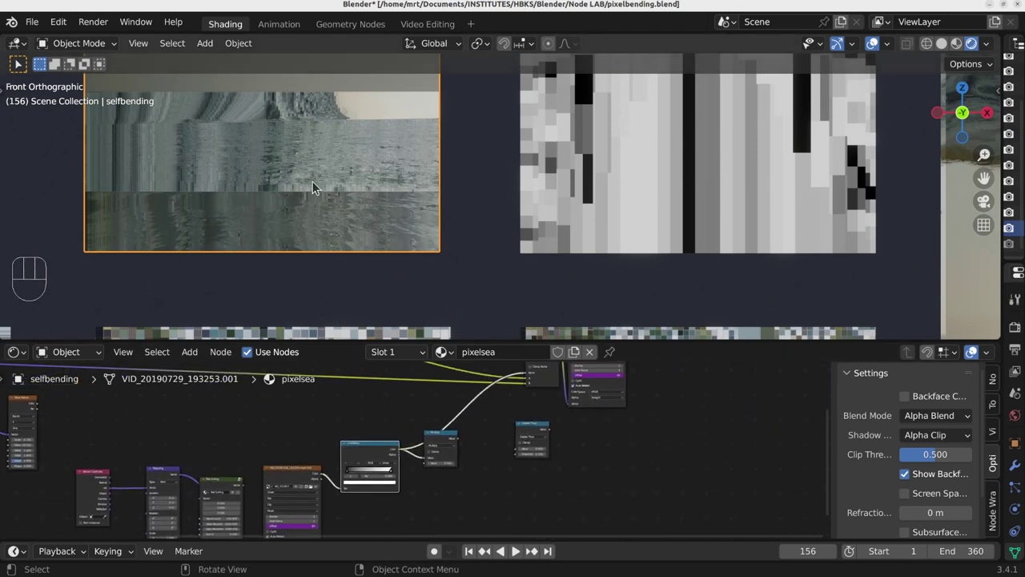
Step: Frame the selfbending plane in the viewport and enlarge the node editor to show more of its material
{"action": "middle_click_drag", "start_coordinate": [320, 185], "coordinate": [574, 181], "text": "shift"}
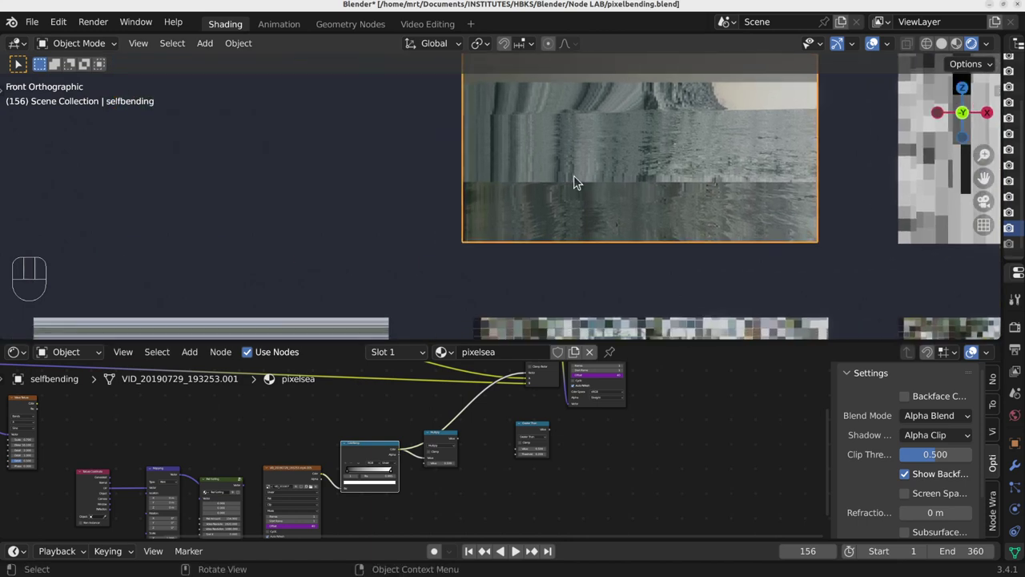
{"action": "scroll", "coordinate": [574, 181], "scroll_direction": "down", "scroll_amount": 5}
{"action": "middle_click_drag", "start_coordinate": [366, 171], "coordinate": [366, 229], "text": "shift"}
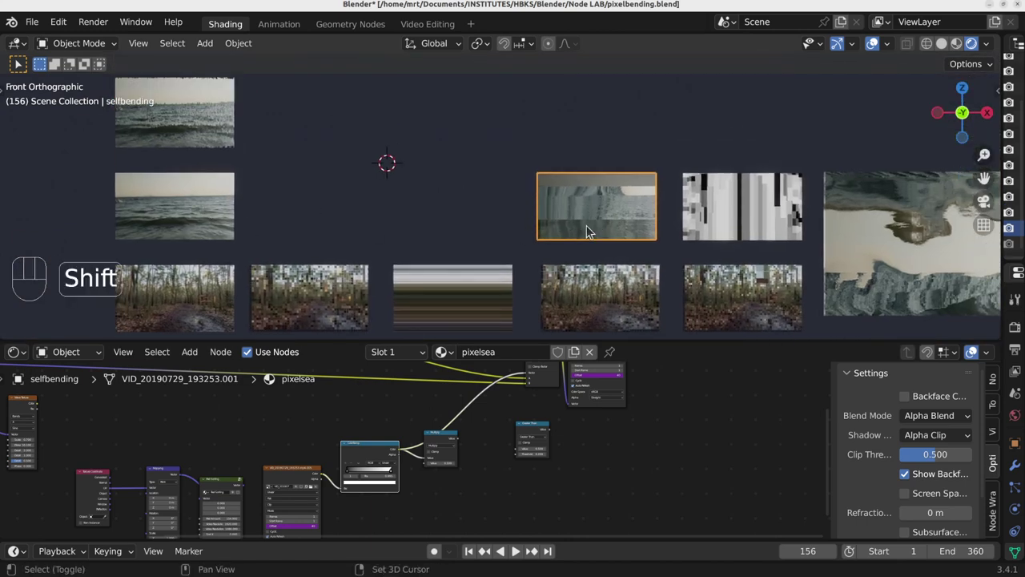
{"action": "key", "text": "KP_Decimal"}
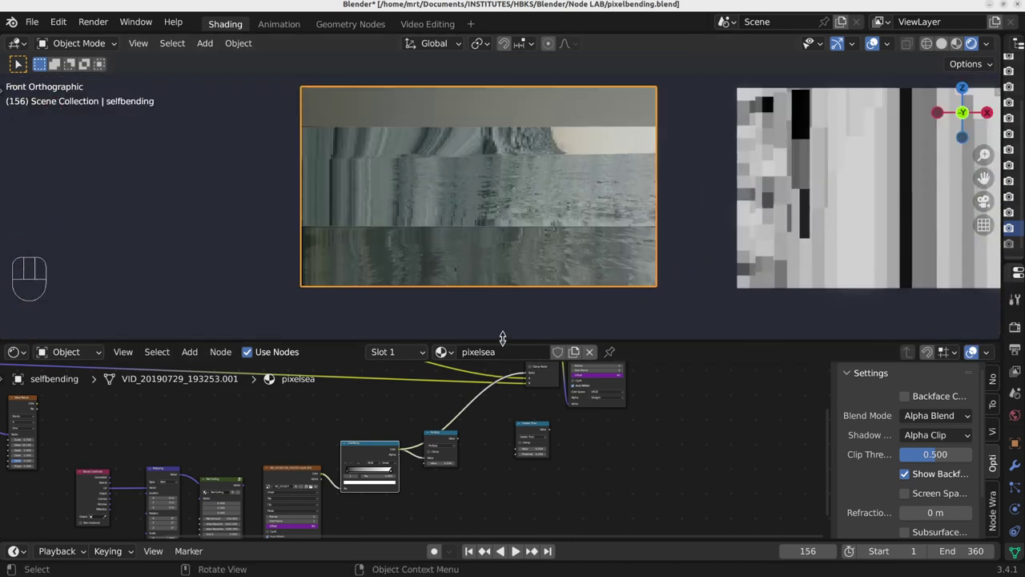
{"action": "left_click_drag", "start_coordinate": [503, 338], "coordinate": [503, 305]}
{"action": "middle_click_drag", "start_coordinate": [480, 387], "coordinate": [557, 452]}
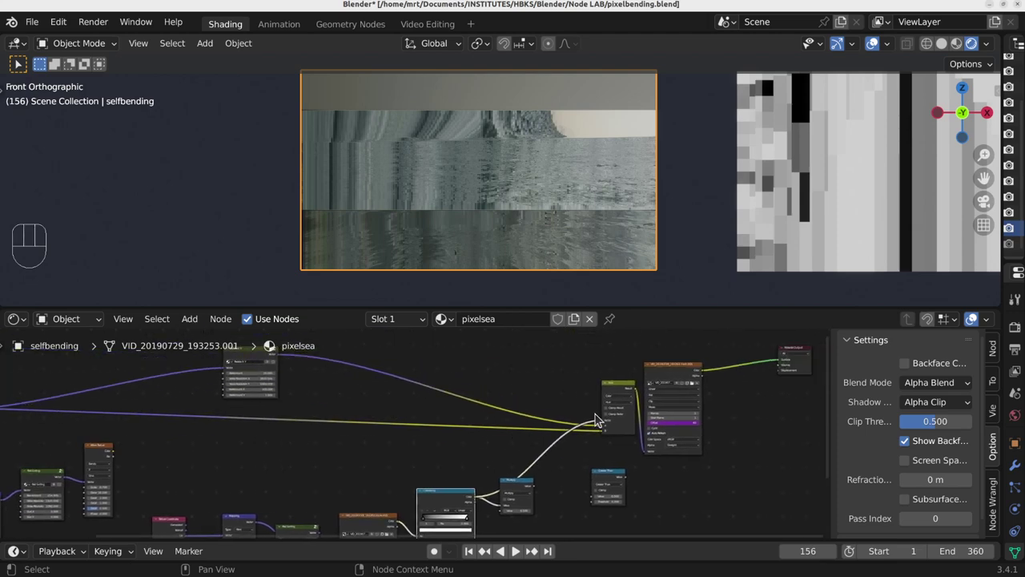
Step: Rearrange the pixelsea nodes so the Hue mix node and the Pixelate X Y group sit closer together
{"action": "left_click_drag", "start_coordinate": [609, 390], "coordinate": [569, 398]}
{"action": "scroll", "coordinate": [472, 419], "scroll_direction": "up", "scroll_amount": 8}
{"action": "scroll", "coordinate": [449, 438], "scroll_direction": "down", "scroll_amount": 4}
{"action": "middle_click_drag", "start_coordinate": [327, 471], "coordinate": [438, 496]}
{"action": "left_click_drag", "start_coordinate": [315, 373], "coordinate": [358, 400]}
{"action": "scroll", "coordinate": [358, 401], "scroll_direction": "up", "scroll_amount": 3}
{"action": "middle_click_drag", "start_coordinate": [498, 507], "coordinate": [419, 393]}
{"action": "scroll", "coordinate": [425, 393], "scroll_direction": "down", "scroll_amount": 3}
{"action": "middle_click_drag", "start_coordinate": [474, 465], "coordinate": [464, 420]}
{"action": "left_click_drag", "start_coordinate": [435, 463], "coordinate": [435, 420]}
Step: Detach and delete the group node between Mapping and the video texture, then reposition the video texture and ColorRamp
{"action": "left_click_drag", "start_coordinate": [329, 489], "coordinate": [322, 530], "text": "alt"}
{"action": "middle_click_drag", "start_coordinate": [338, 450], "coordinate": [319, 503]}
{"action": "key", "text": "x"}
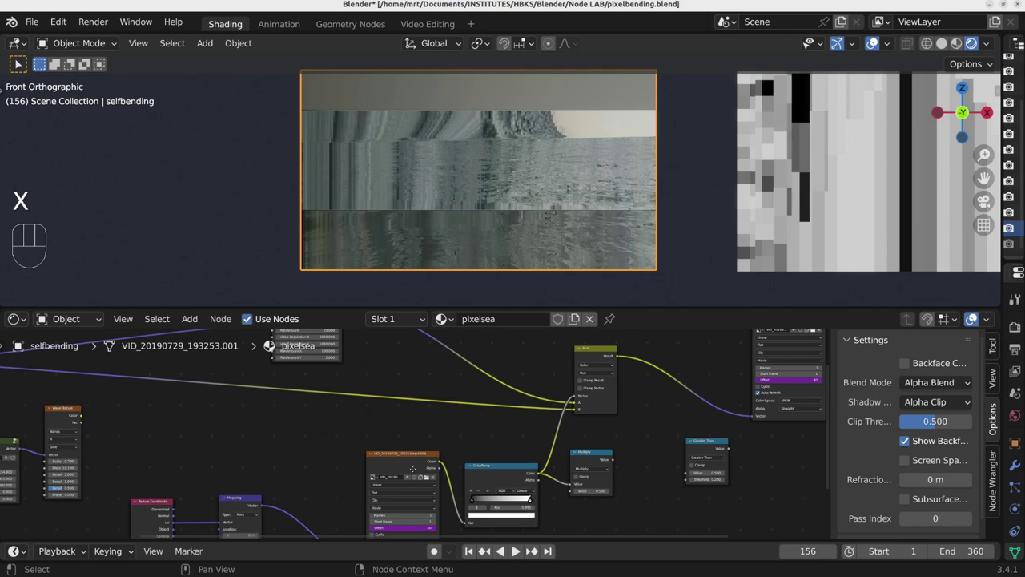
{"action": "left_click_drag", "start_coordinate": [411, 463], "coordinate": [389, 441]}
{"action": "left_click_drag", "start_coordinate": [516, 483], "coordinate": [506, 457]}
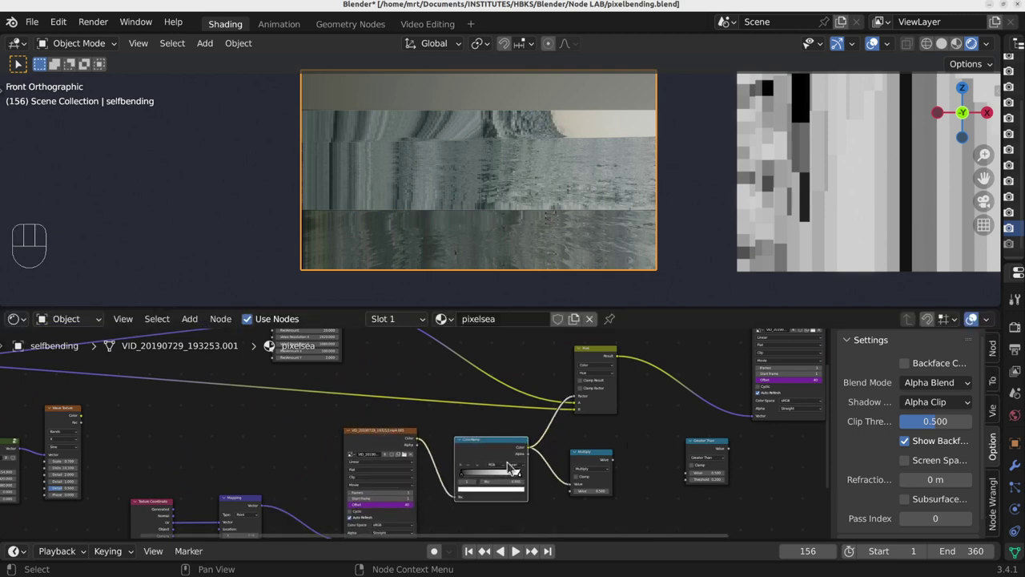
Step: Set the ColorRamp's black stop to position 0.000
{"action": "scroll", "coordinate": [495, 453], "scroll_direction": "up", "scroll_amount": 1}
{"action": "middle_click_drag", "start_coordinate": [771, 465], "coordinate": [635, 454], "text": "shift"}
{"action": "scroll", "coordinate": [345, 454], "scroll_direction": "up", "scroll_amount": 2}
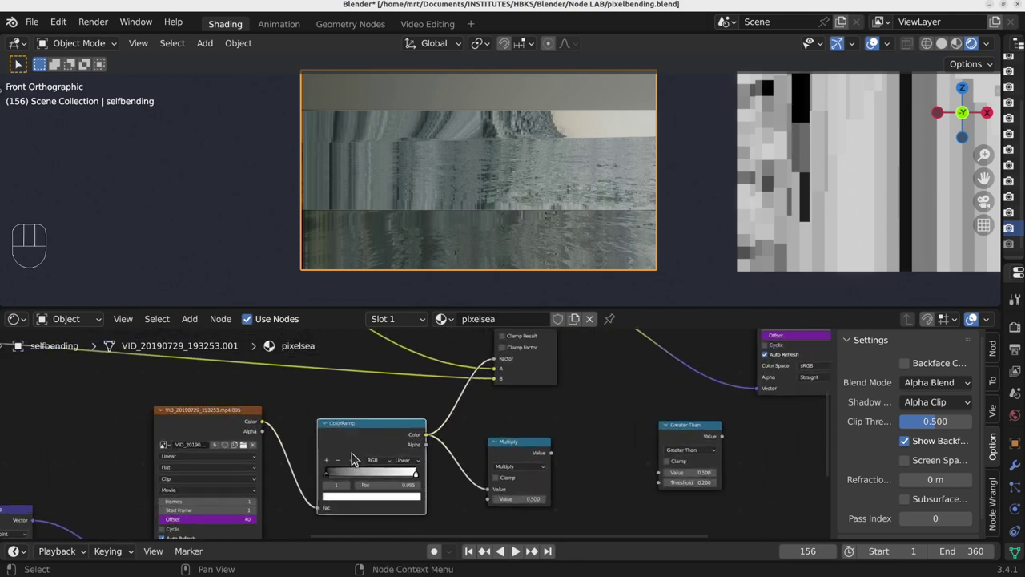
{"action": "mouse_move", "coordinate": [329, 478]}
{"action": "left_mouse_down"}
{"action": "mouse_move", "coordinate": [386, 475]}
{"action": "mouse_move", "coordinate": [316, 485]}
{"action": "left_mouse_up"}
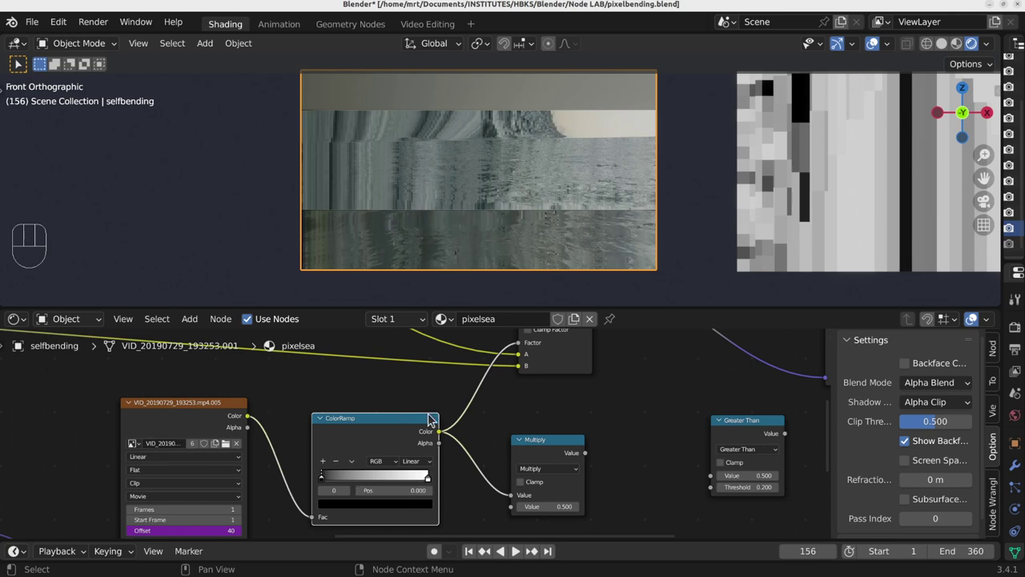
Step: Move the main Mapping and Texture Coordinate nodes of the pixelsea material closer to the Pixelate X Y group
{"action": "middle_click_drag", "start_coordinate": [516, 344], "coordinate": [570, 410]}
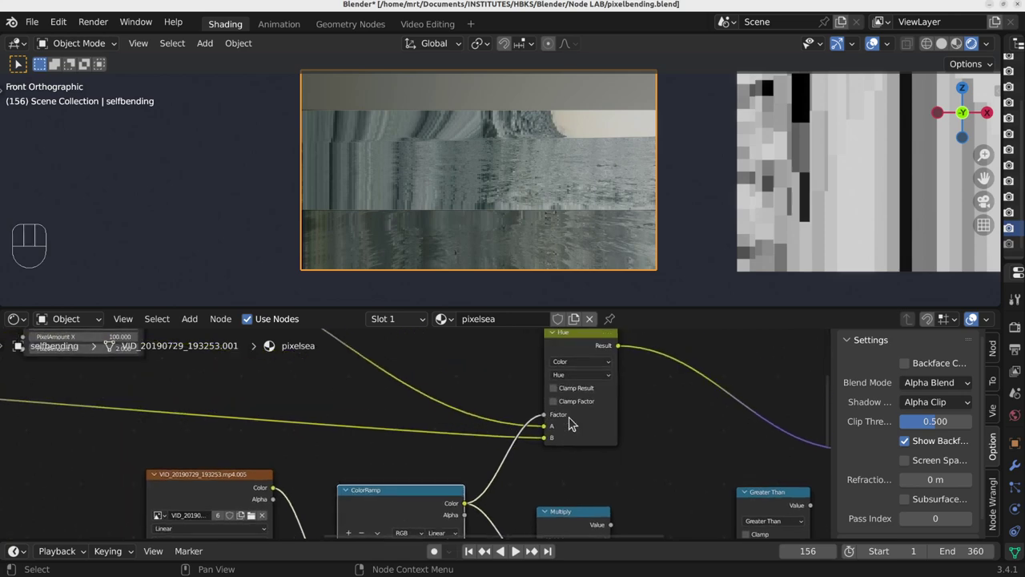
{"action": "scroll", "coordinate": [549, 438], "scroll_direction": "down", "scroll_amount": 4}
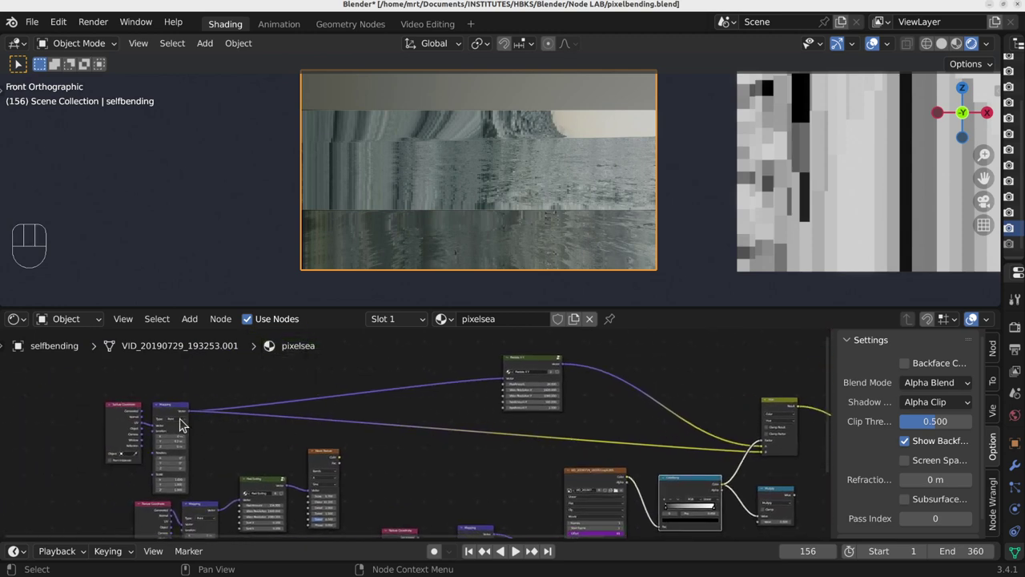
{"action": "left_click_drag", "start_coordinate": [183, 405], "coordinate": [218, 388]}
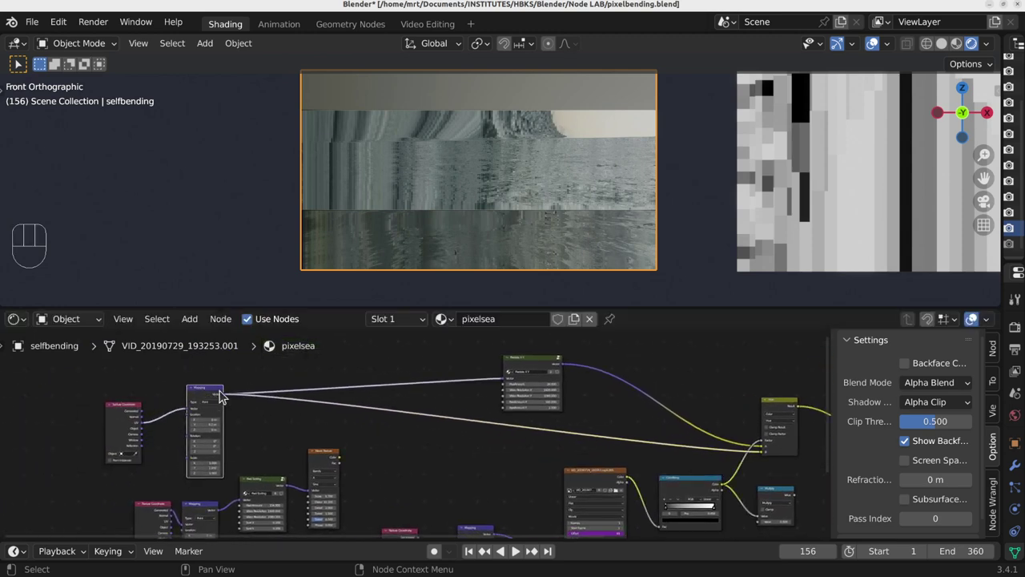
{"action": "left_click_drag", "start_coordinate": [124, 418], "coordinate": [146, 407]}
{"action": "scroll", "coordinate": [146, 406], "scroll_direction": "up", "scroll_amount": 3}
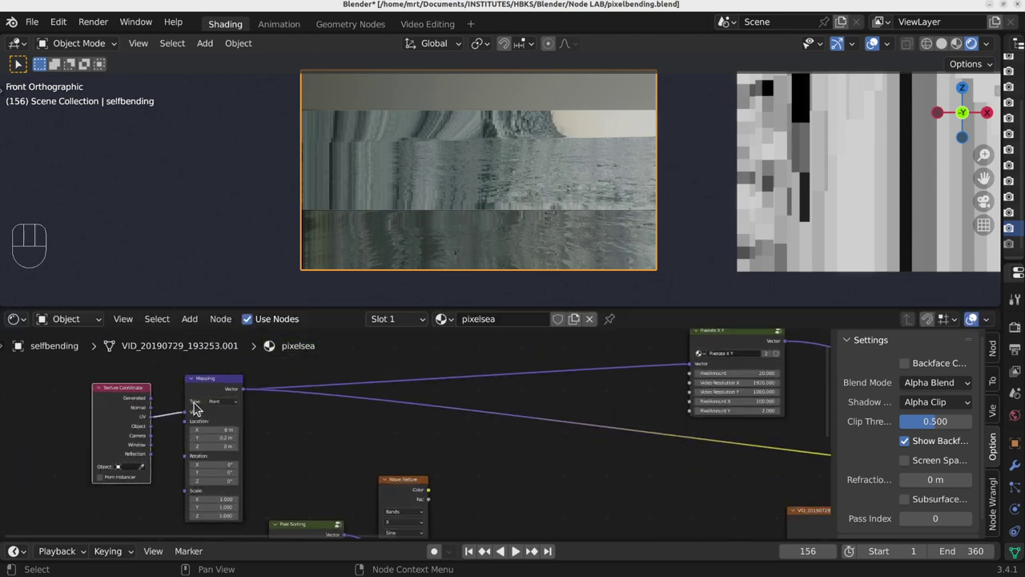
Step: Examine how the Mapping output feeds the Hue mix node directly and through Pixelate X Y, including its PixelAmount X and Y settings
{"action": "middle_click_drag", "start_coordinate": [281, 422], "coordinate": [1017, 412]}
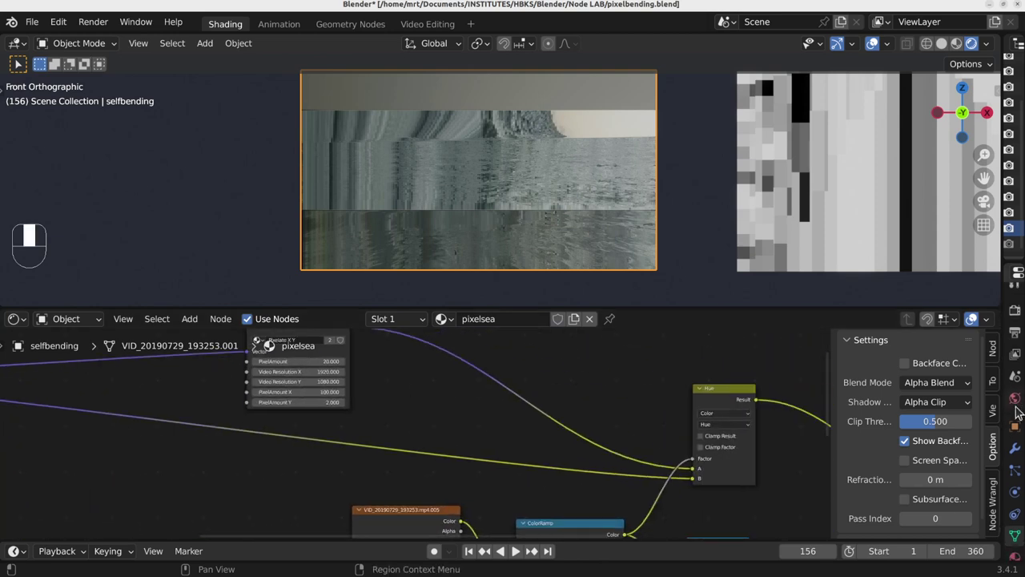
{"action": "middle_click_drag", "start_coordinate": [731, 446], "coordinate": [629, 442]}
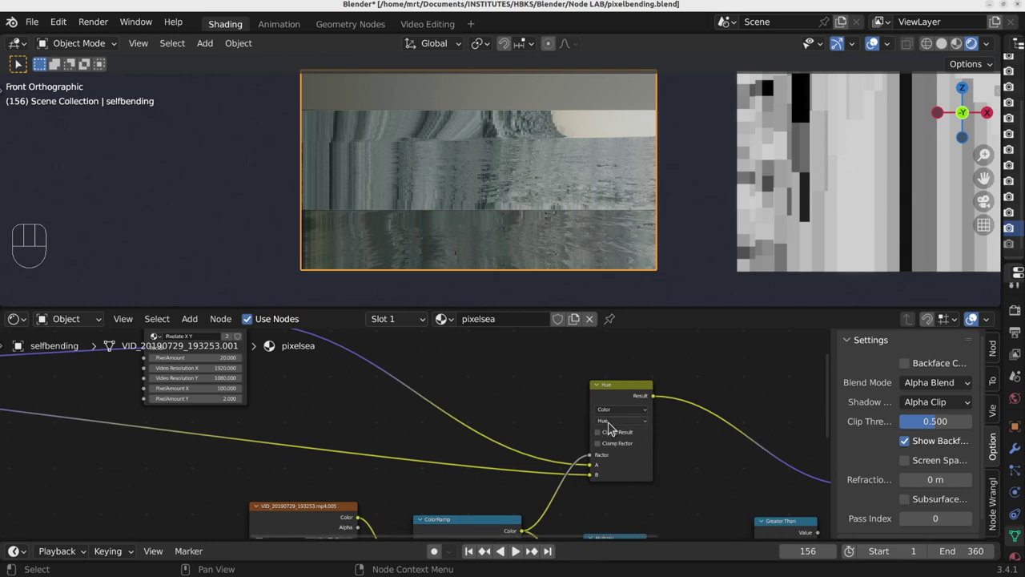
{"action": "middle_click_drag", "start_coordinate": [428, 400], "coordinate": [492, 421]}
{"action": "scroll", "coordinate": [456, 424], "scroll_direction": "down", "scroll_amount": 4}
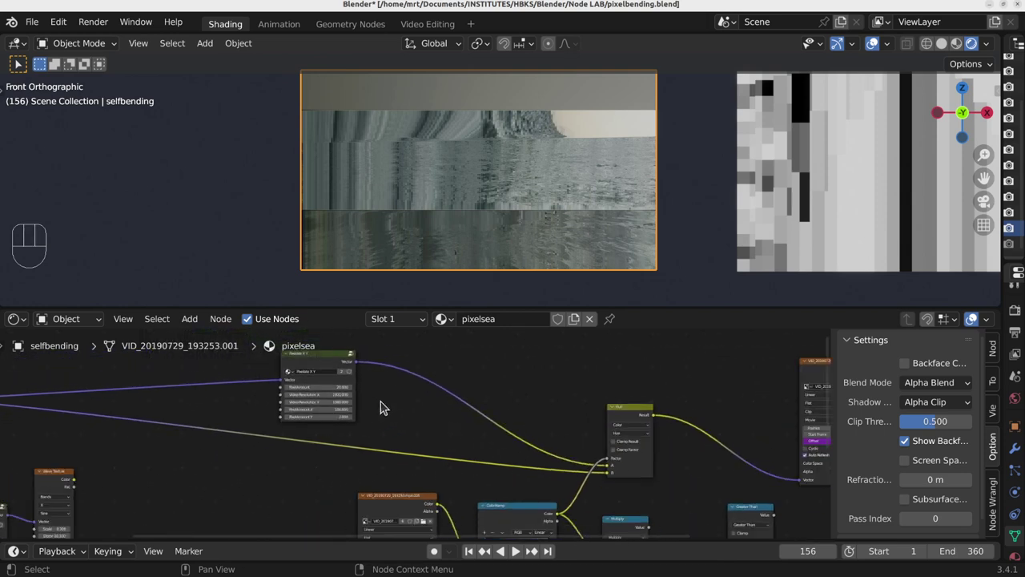
{"action": "middle_click_drag", "start_coordinate": [320, 380], "coordinate": [354, 394]}
{"action": "scroll", "coordinate": [355, 394], "scroll_direction": "up", "scroll_amount": 6}
{"action": "scroll", "coordinate": [355, 394], "scroll_direction": "up", "scroll_amount": 2}
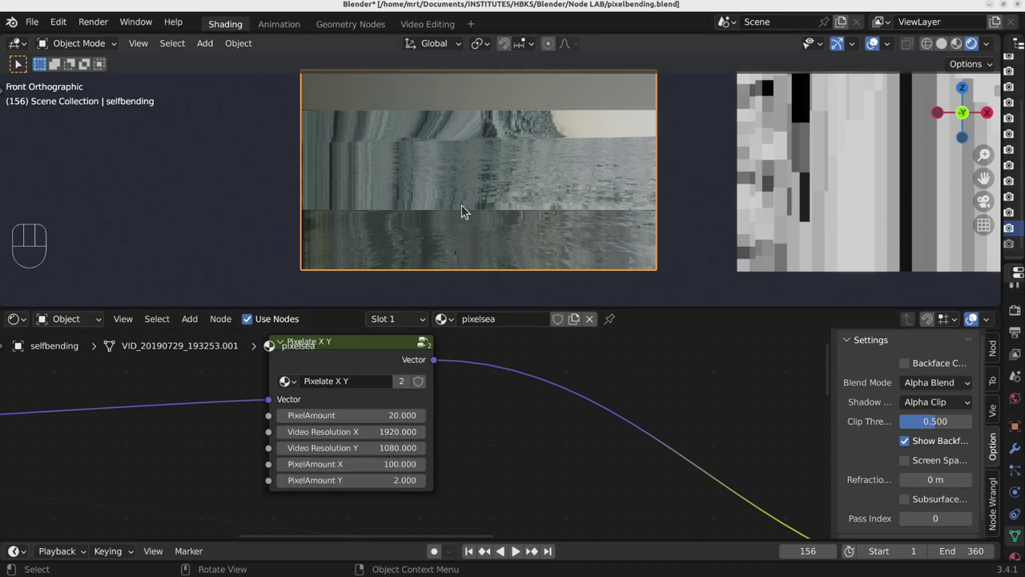
{"action": "left_click_drag", "start_coordinate": [353, 464], "coordinate": [390, 465]}
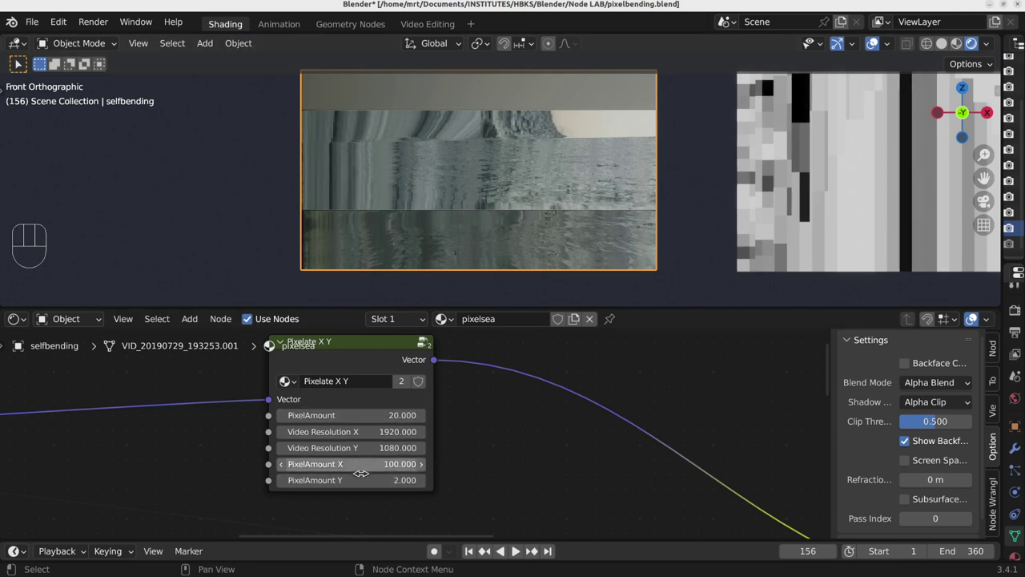
{"action": "mouse_move", "coordinate": [342, 481]}
{"action": "left_mouse_down"}
{"action": "mouse_move", "coordinate": [357, 481]}
{"action": "mouse_move", "coordinate": [342, 480]}
{"action": "left_mouse_up"}
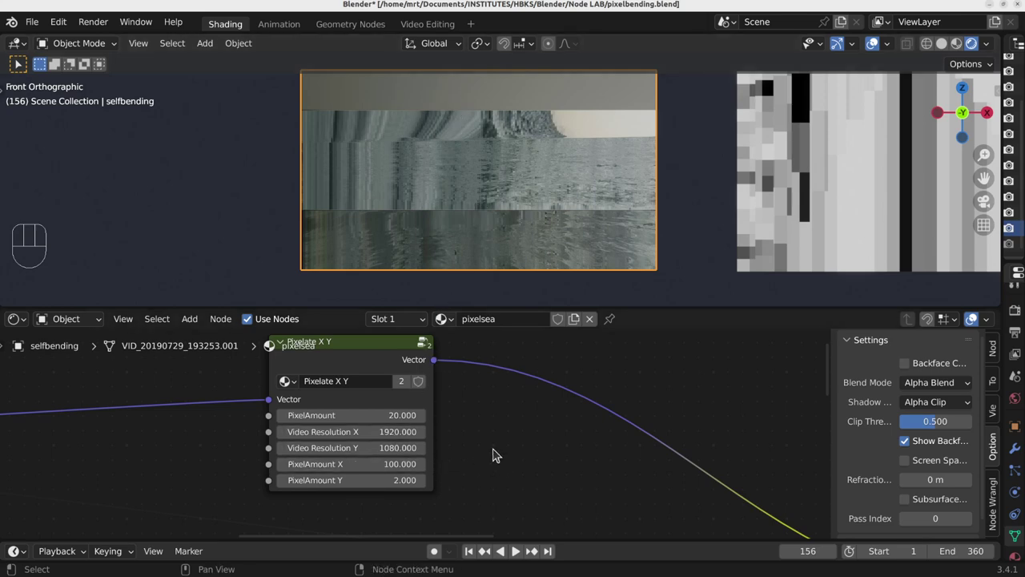
Step: Inspect the selfbending plane up close and play the animation to review its distortion, stopping playback when done
{"action": "scroll", "coordinate": [468, 166], "scroll_direction": "up", "scroll_amount": 5}
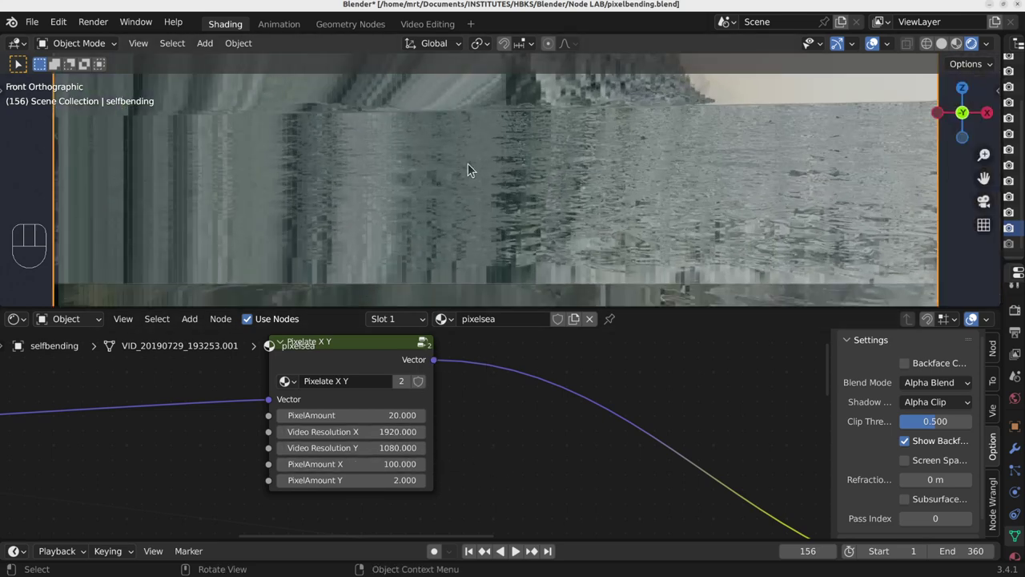
{"action": "scroll", "coordinate": [362, 181], "scroll_direction": "down", "scroll_amount": 3}
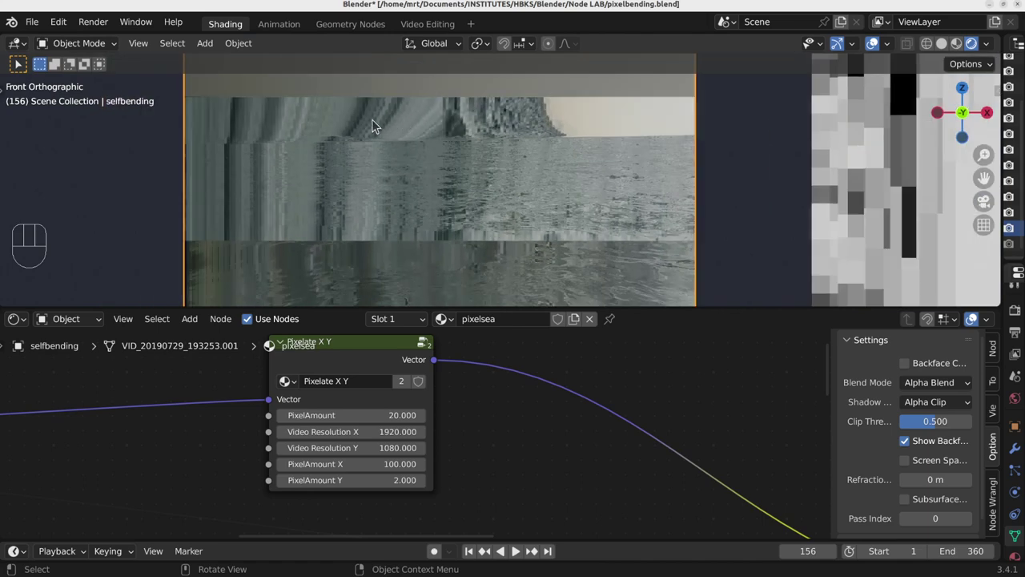
{"action": "scroll", "coordinate": [500, 177], "scroll_direction": "down", "scroll_amount": 2}
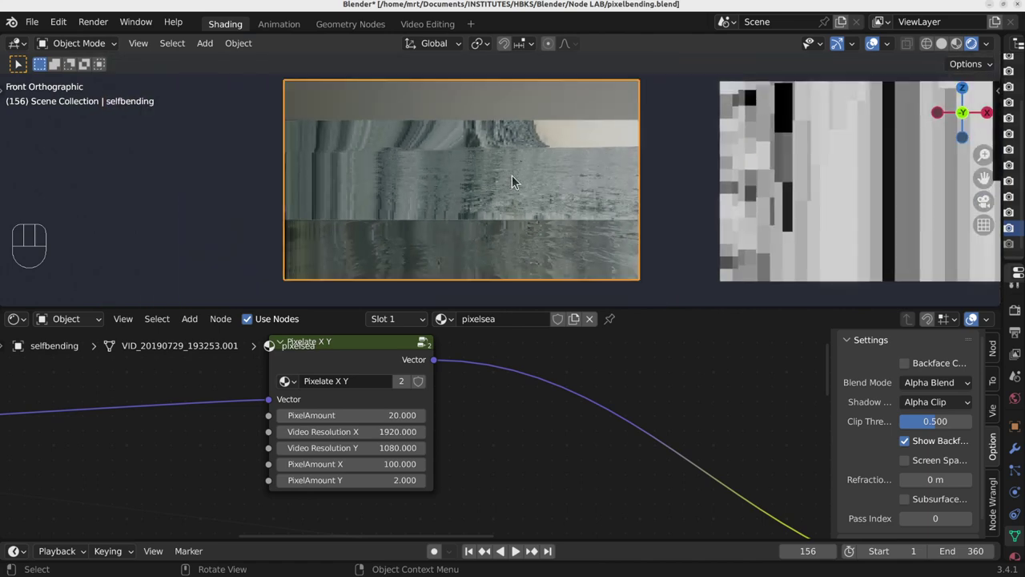
{"action": "key", "text": "space"}
{"action": "scroll", "coordinate": [464, 204], "scroll_direction": "up", "scroll_amount": 2}
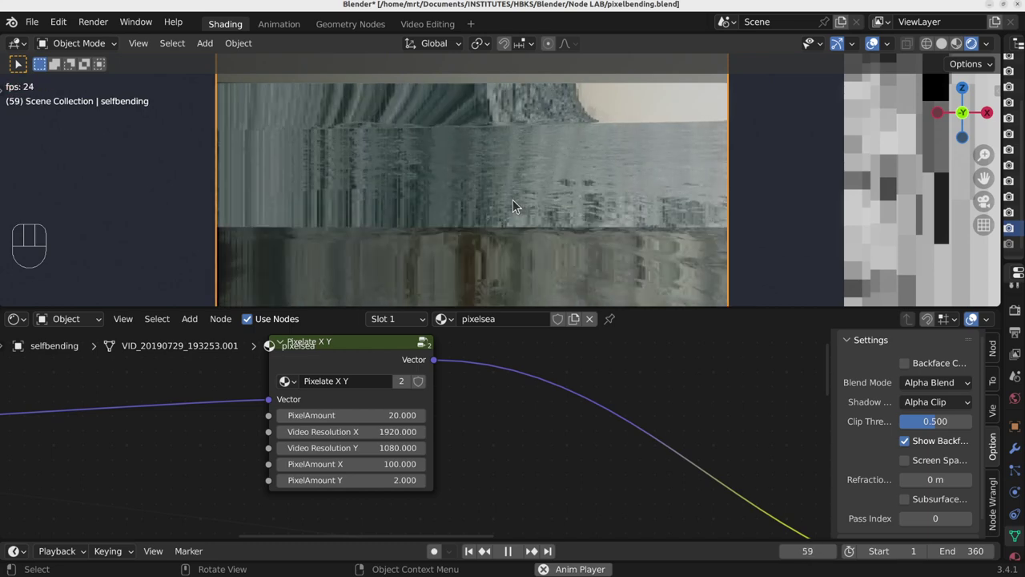
{"action": "key", "text": "space"}
Step: Select the unmodified sea video plane and play the animation to view the original footage up close
{"action": "scroll", "coordinate": [524, 197], "scroll_direction": "down", "scroll_amount": 9}
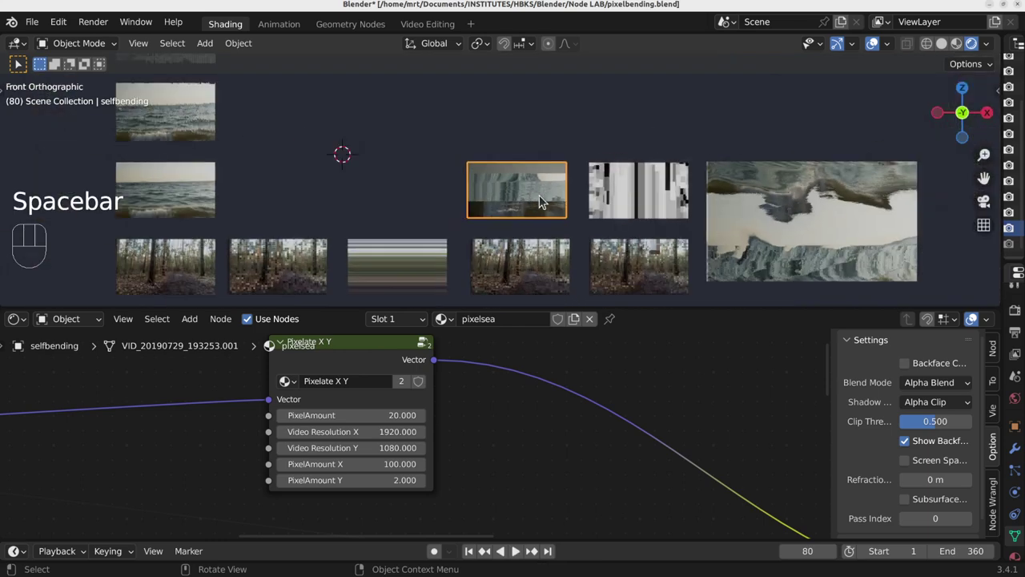
{"action": "middle_click_drag", "start_coordinate": [313, 215], "coordinate": [487, 215], "text": "shift"}
{"action": "scroll", "coordinate": [355, 199], "scroll_direction": "up", "scroll_amount": 5}
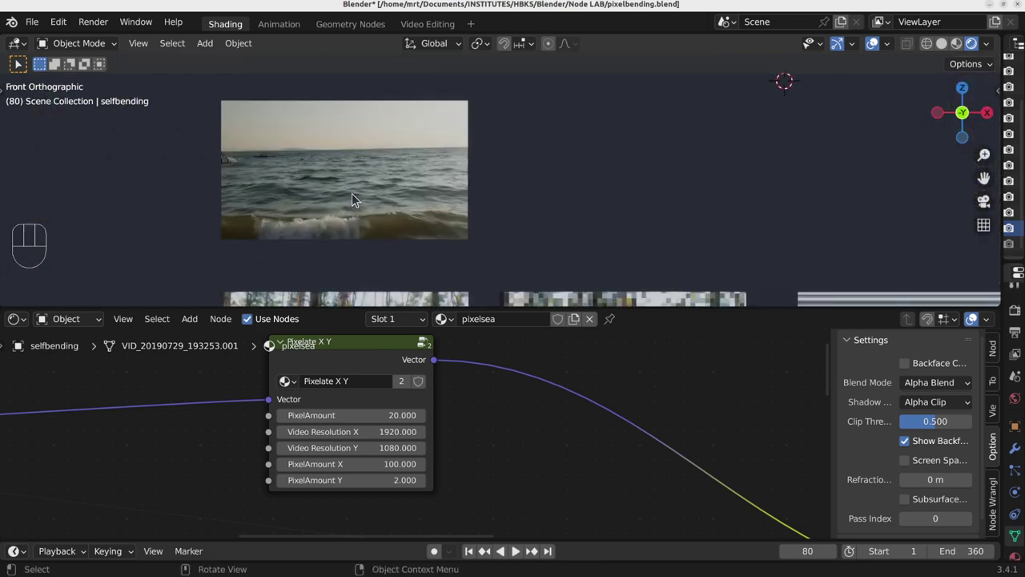
{"action": "left_click", "coordinate": [351, 193]}
{"action": "key", "text": "space"}
{"action": "scroll", "coordinate": [357, 207], "scroll_direction": "up", "scroll_amount": 3}
{"action": "scroll", "coordinate": [362, 207], "scroll_direction": "down", "scroll_amount": 1}
{"action": "middle_click_drag", "start_coordinate": [379, 182], "coordinate": [451, 218], "text": "shift"}
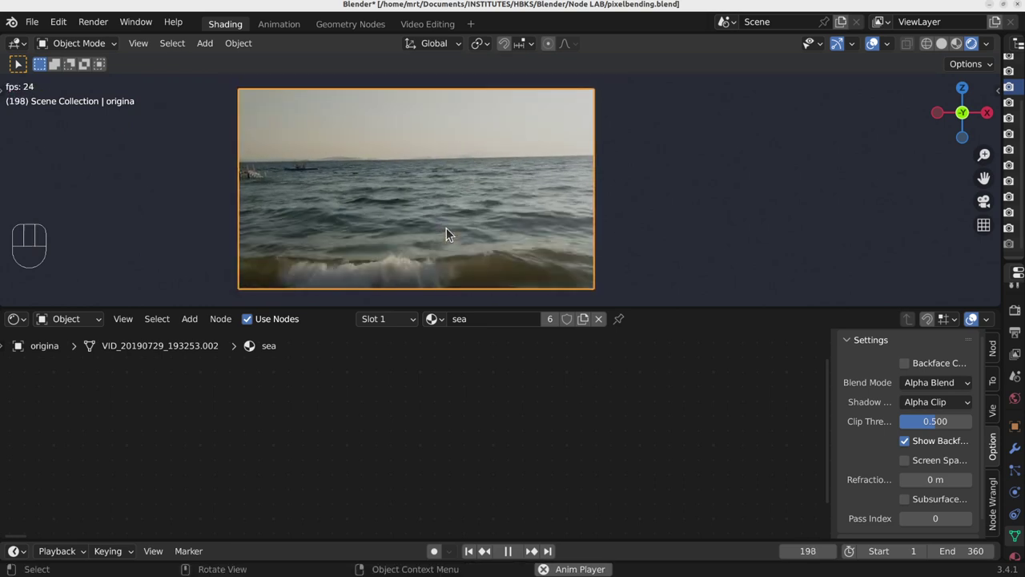
Step: Stop the playback and frame the video texture and Material Output nodes of the sea material
{"action": "key", "text": "space"}
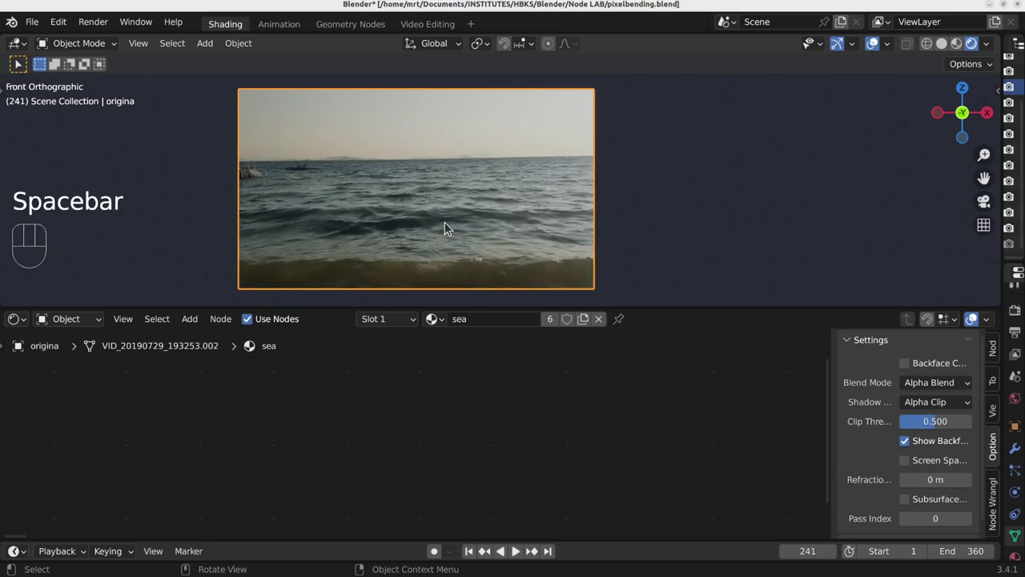
{"action": "scroll", "coordinate": [445, 222], "scroll_direction": "down", "scroll_amount": 3}
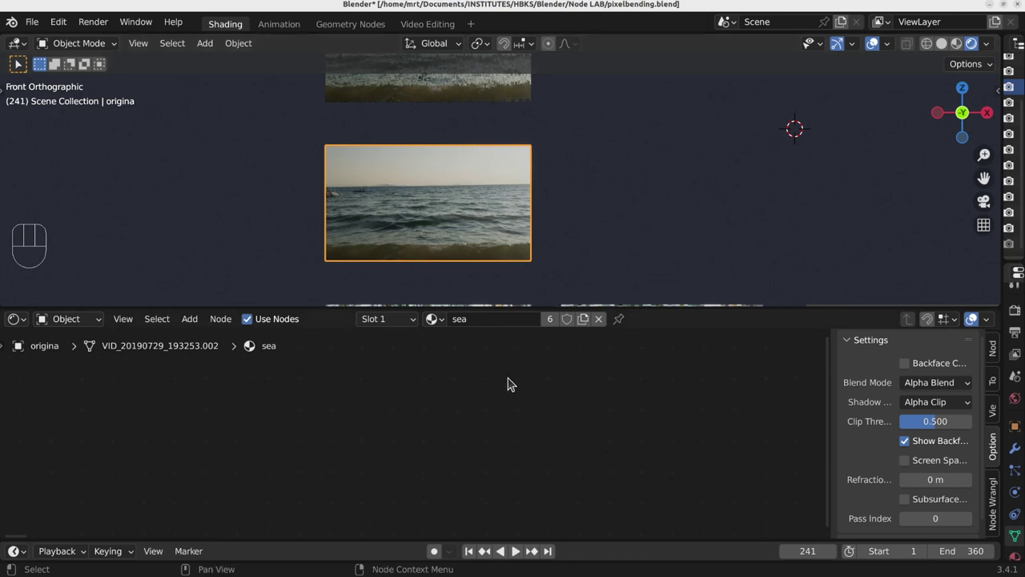
{"action": "key", "text": "KP_Decimal"}
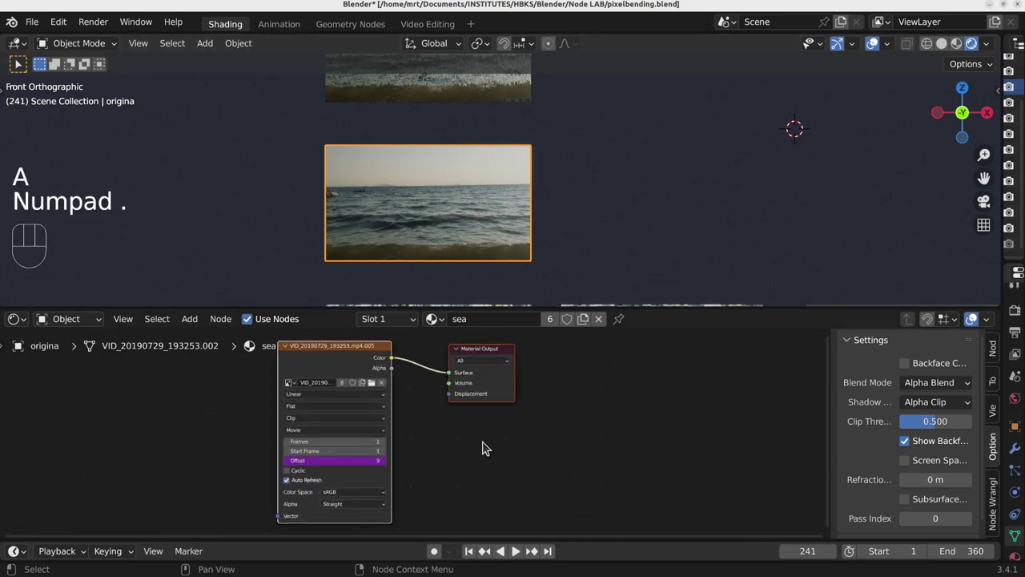
{"action": "middle_click_drag", "start_coordinate": [217, 418], "coordinate": [735, 428]}
{"action": "scroll", "coordinate": [345, 421], "scroll_direction": "down", "scroll_amount": 3}
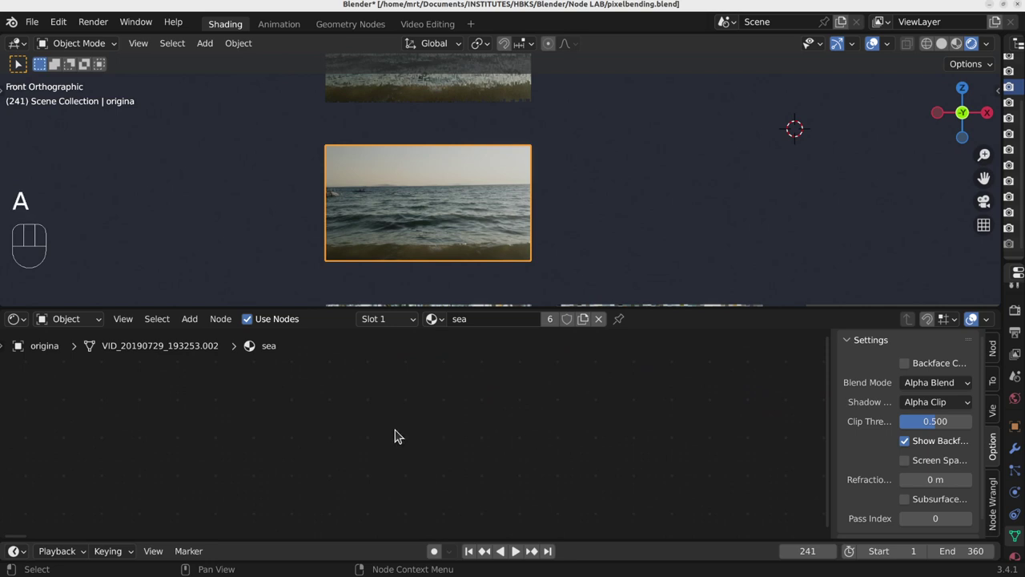
{"action": "key", "text": "KP_Decimal"}
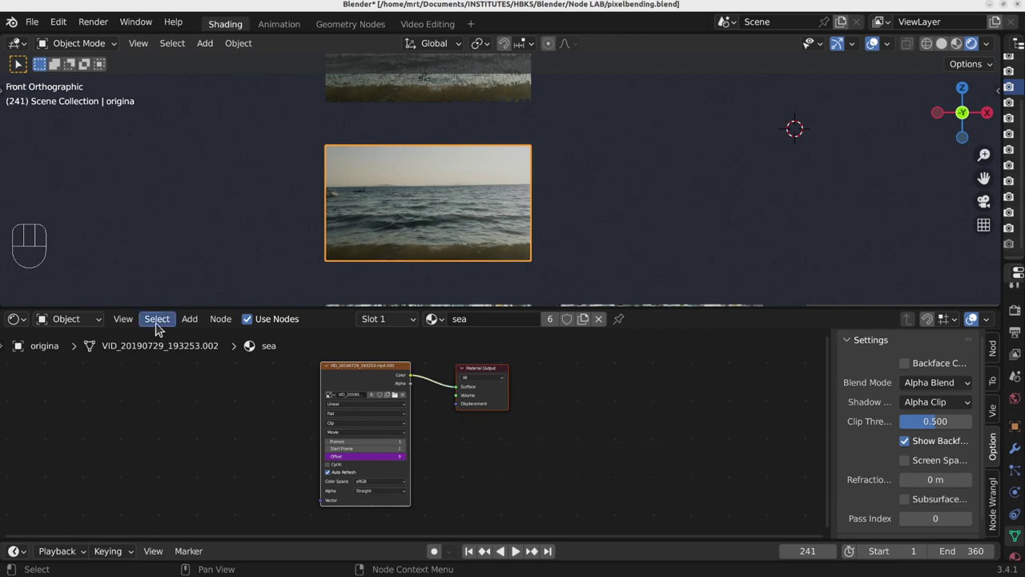
{"action": "left_click", "coordinate": [128, 320]}
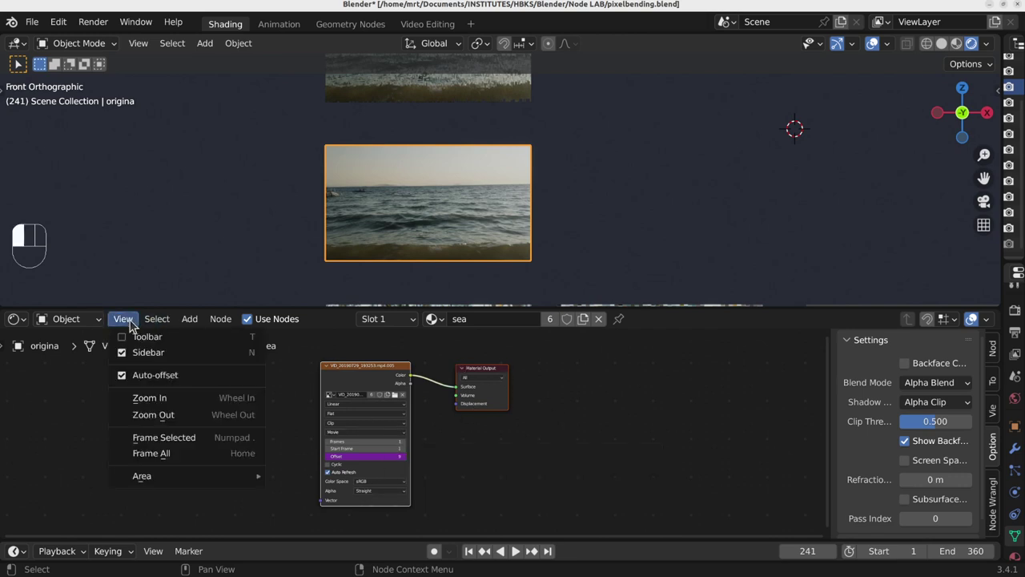
{"action": "left_click", "coordinate": [163, 439]}
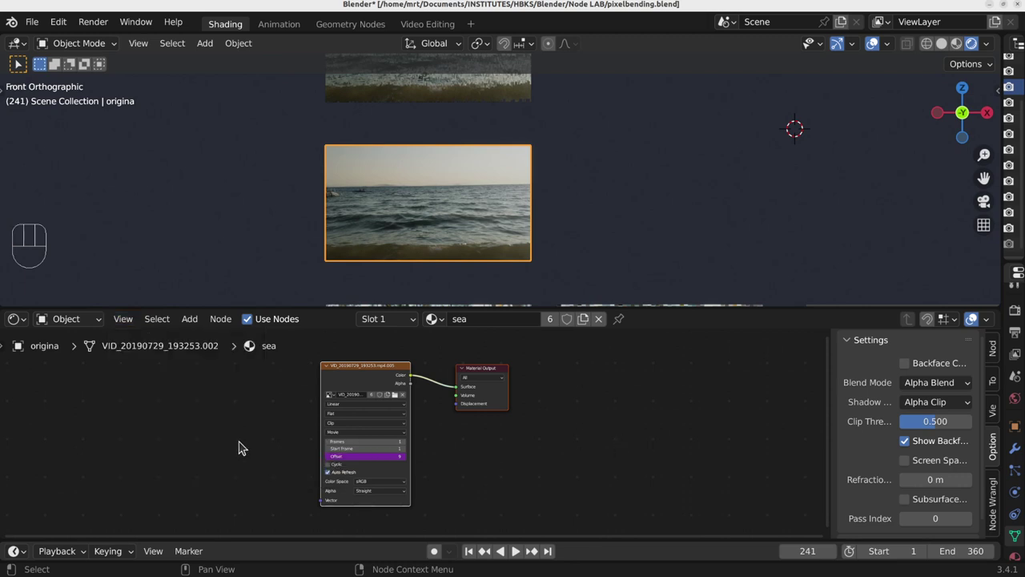
Step: Check the node graph around the sea material's texture and output nodes for further nodes, and frame both nodes again
{"action": "scroll", "coordinate": [543, 441], "scroll_direction": "down", "scroll_amount": 3}
{"action": "scroll", "coordinate": [542, 441], "scroll_direction": "up", "scroll_amount": 2}
{"action": "mouse_move", "coordinate": [309, 421]}
{"action": "middle_mouse_down"}
{"action": "mouse_move", "coordinate": [396, 424]}
{"action": "mouse_move", "coordinate": [296, 424]}
{"action": "middle_mouse_up"}
{"action": "middle_click_drag", "start_coordinate": [787, 404], "coordinate": [343, 425]}
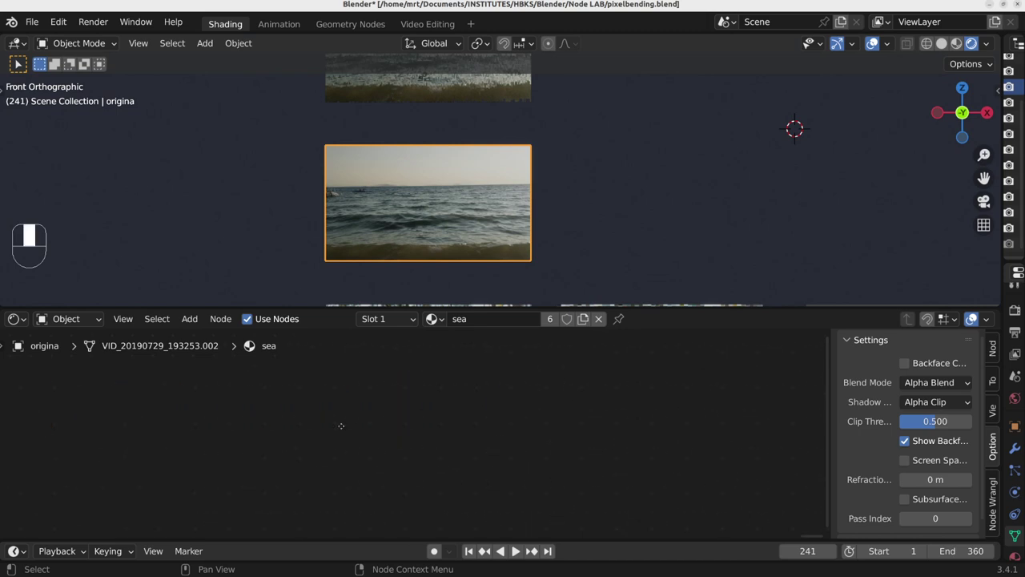
{"action": "middle_click_drag", "start_coordinate": [485, 426], "coordinate": [825, 416]}
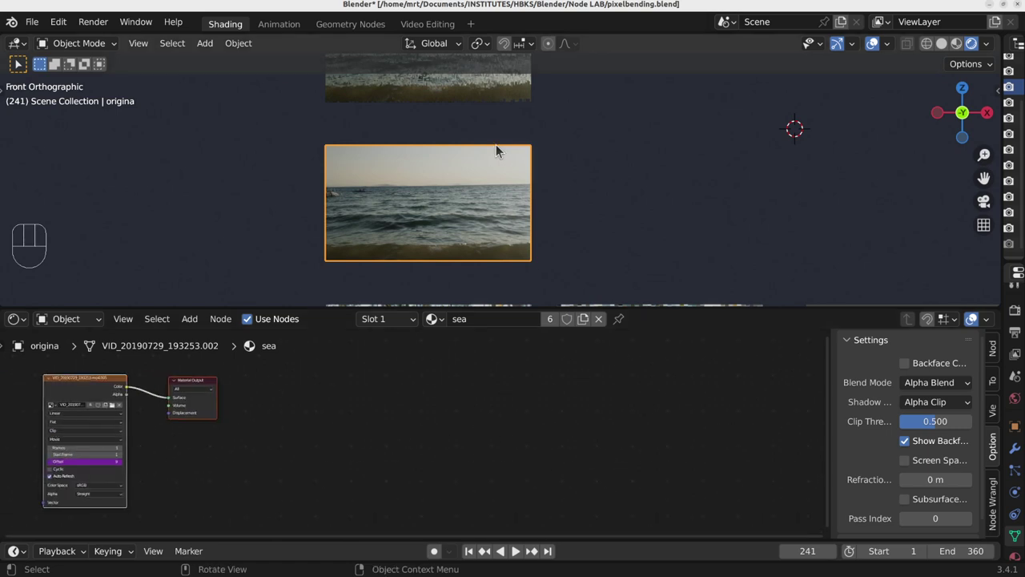
{"action": "middle_click_drag", "start_coordinate": [654, 448], "coordinate": [587, 449]}
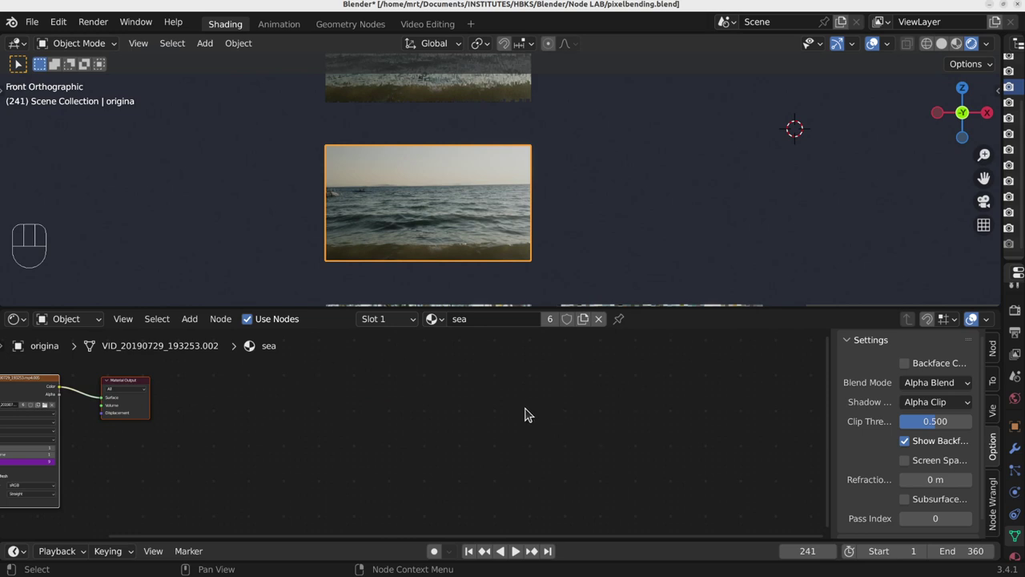
{"action": "middle_click_drag", "start_coordinate": [622, 430], "coordinate": [405, 432]}
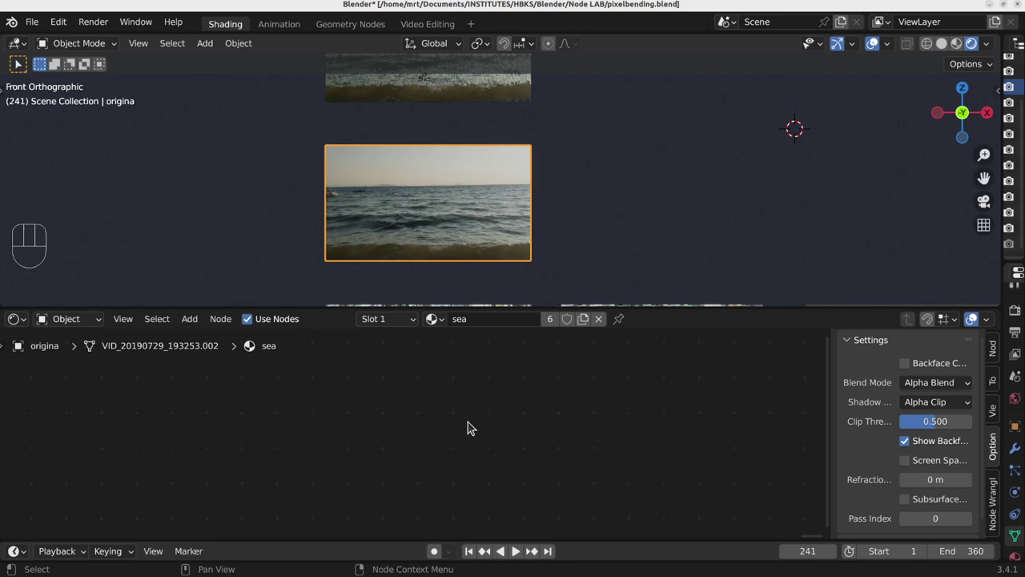
{"action": "key", "text": "KP_Decimal"}
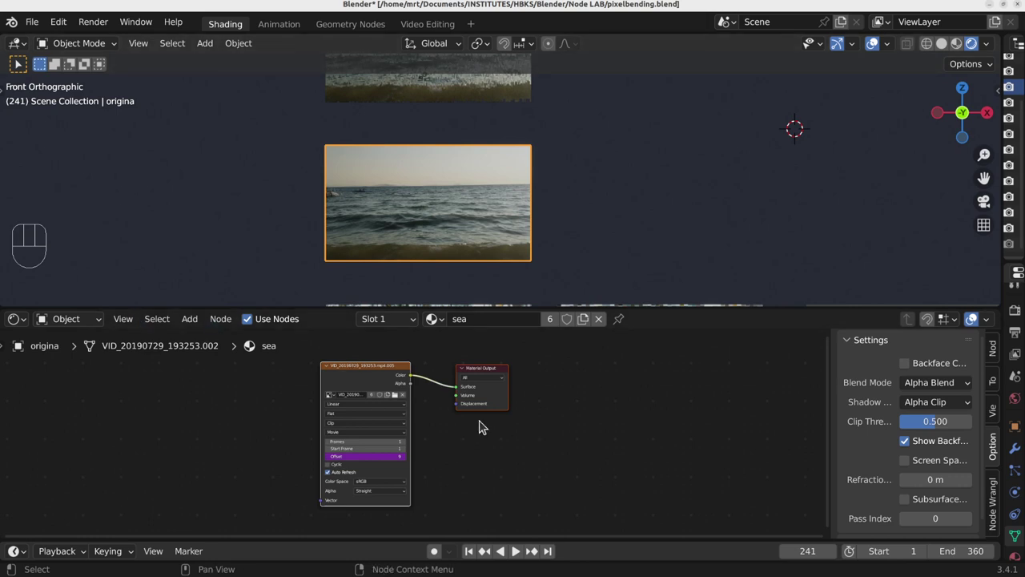
Step: Play the animation on the distorted sea plane directly above the original footage, viewed up close, and stop playback
{"action": "scroll", "coordinate": [438, 113], "scroll_direction": "down", "scroll_amount": 4}
{"action": "middle_click_drag", "start_coordinate": [441, 96], "coordinate": [450, 218], "text": "shift"}
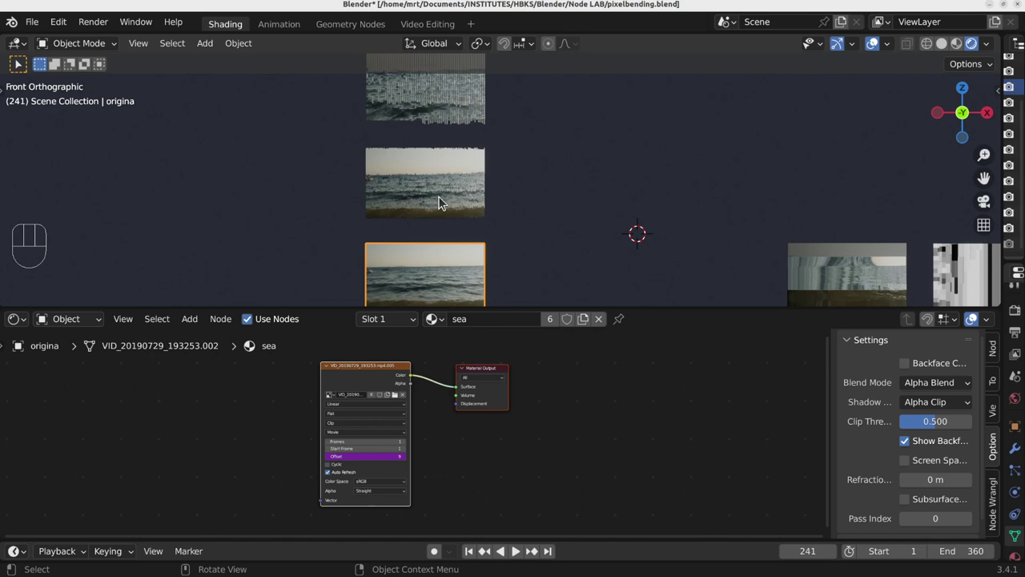
{"action": "scroll", "coordinate": [439, 202], "scroll_direction": "up", "scroll_amount": 6}
{"action": "scroll", "coordinate": [438, 195], "scroll_direction": "down", "scroll_amount": 1}
{"action": "key", "text": "space"}
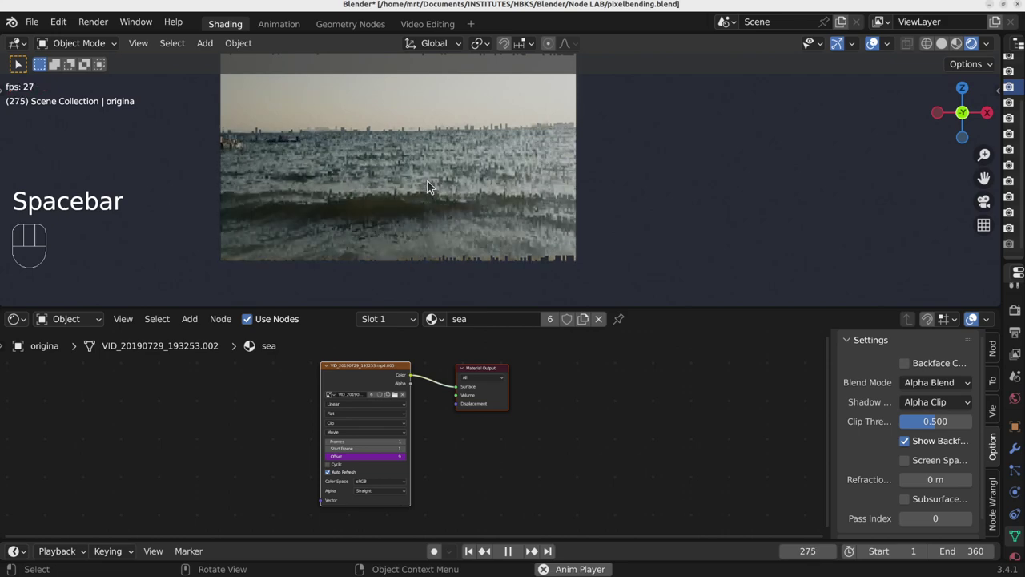
{"action": "key", "text": "space"}
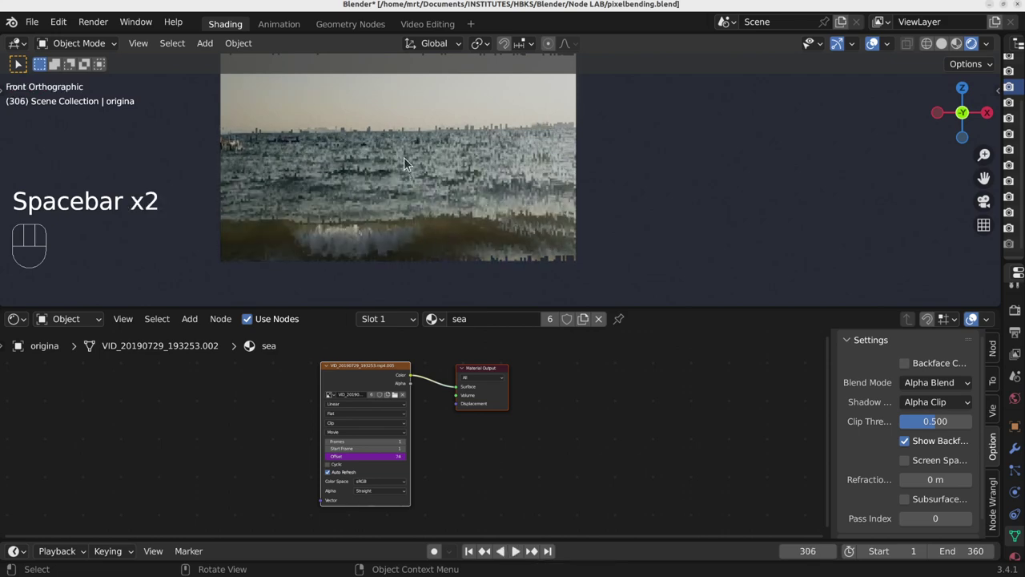
Step: Select the distorted sea plane and show its node tree in the Geometry Nodes workspace, widening the viewport and enlarging the node editor
{"action": "left_click", "coordinate": [405, 163]}
{"action": "left_click", "coordinate": [368, 26]}
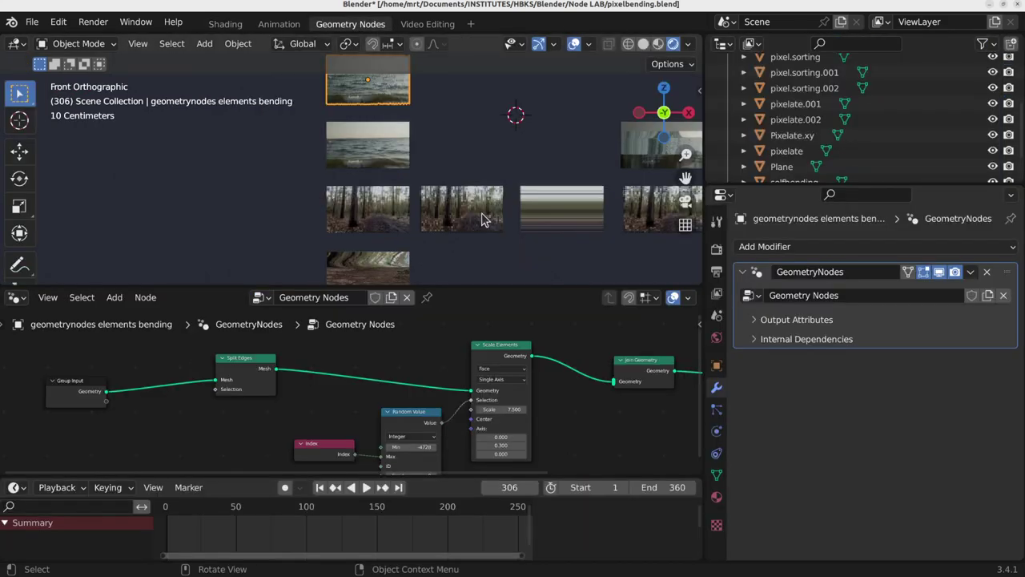
{"action": "left_click_drag", "start_coordinate": [702, 177], "coordinate": [967, 176]}
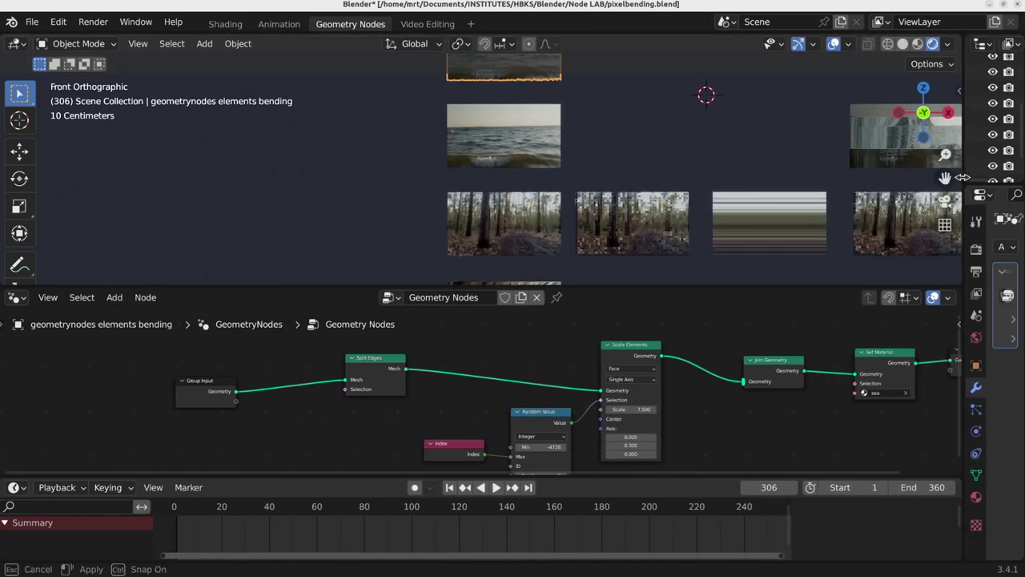
{"action": "left_click_drag", "start_coordinate": [805, 472], "coordinate": [804, 535]}
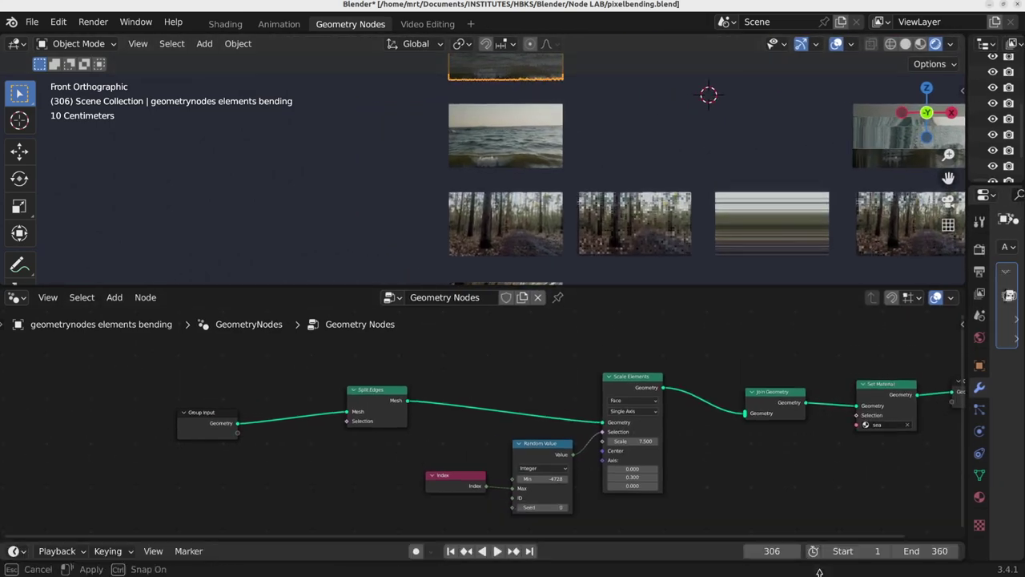
{"action": "middle_click_drag", "start_coordinate": [774, 169], "coordinate": [631, 87], "text": "shift"}
{"action": "scroll", "coordinate": [388, 161], "scroll_direction": "up", "scroll_amount": 2}
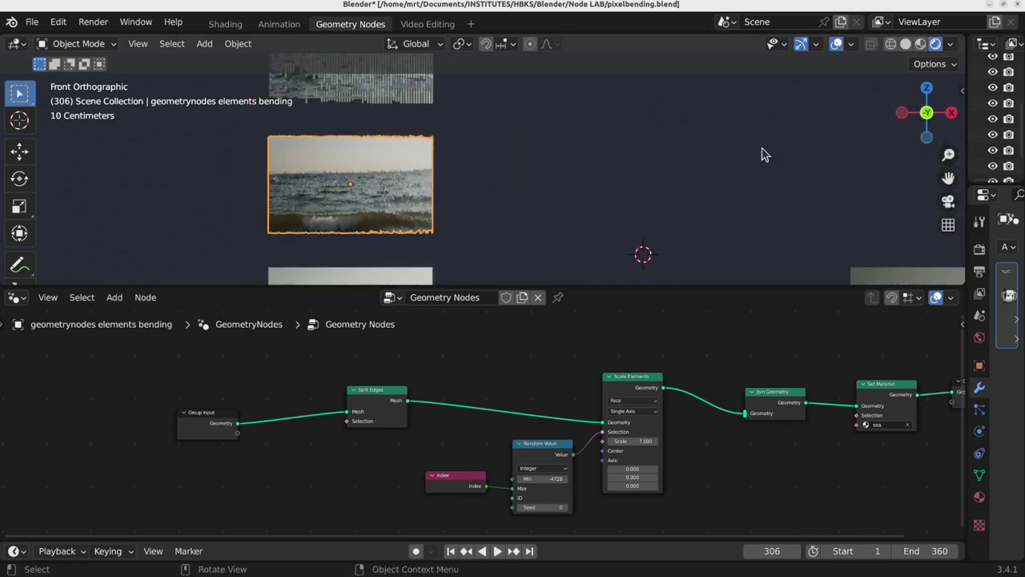
Step: Restart the Screencast Keys display in this workspace by disabling and re-enabling it, and hide the sidebar
{"action": "key", "text": "n"}
{"action": "left_click", "coordinate": [958, 247]}
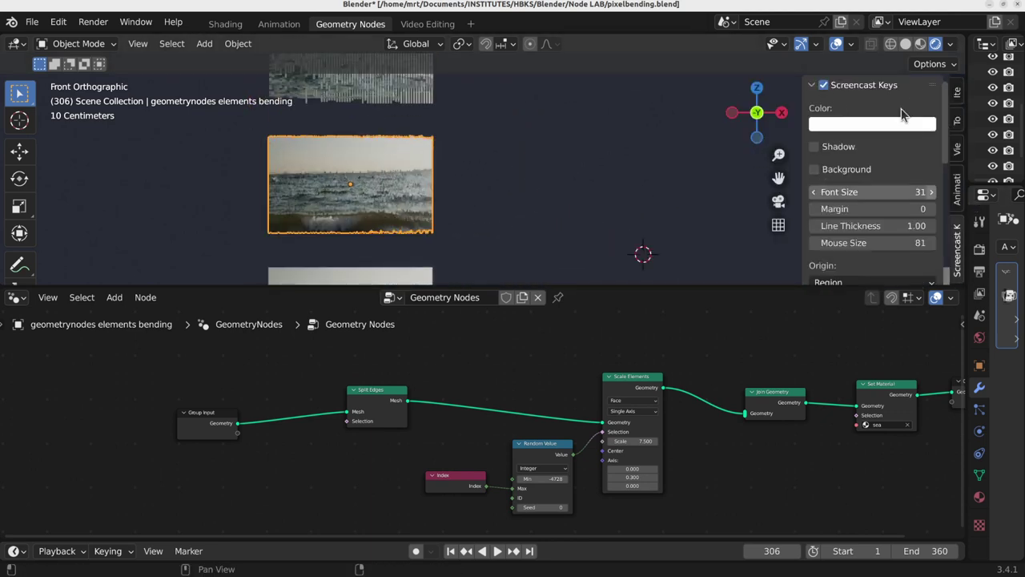
{"action": "left_click", "coordinate": [824, 85]}
{"action": "left_click", "coordinate": [824, 85]}
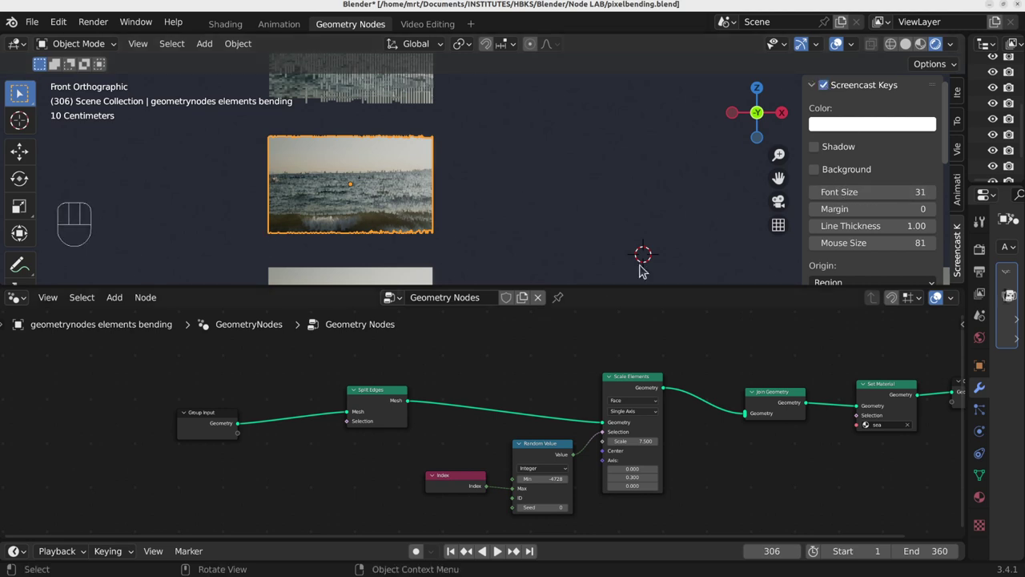
{"action": "key", "text": "n"}
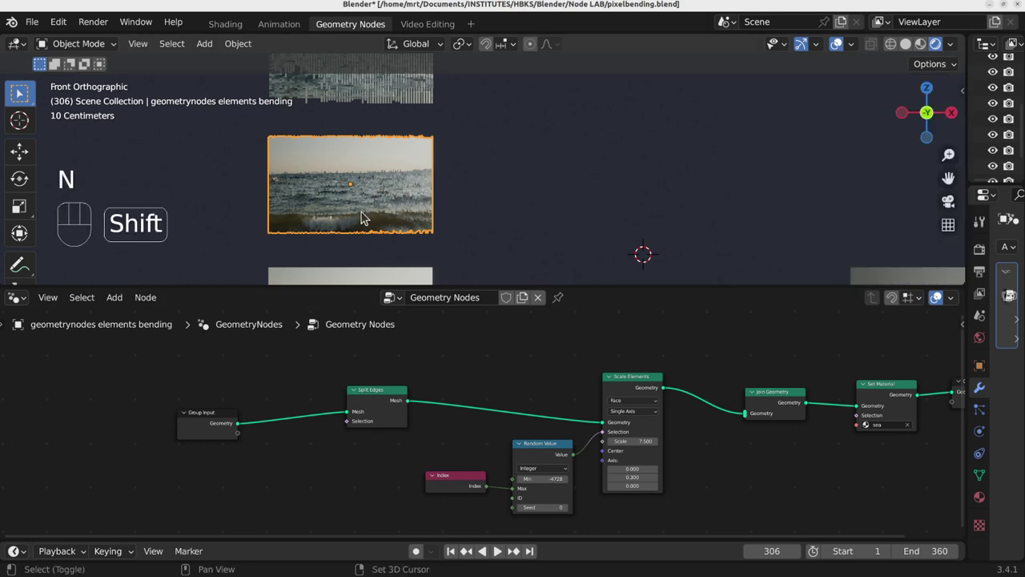
Step: Play the animation of the geometrynodes elements bending plane up close and stop playback
{"action": "middle_click_drag", "start_coordinate": [366, 218], "coordinate": [517, 222], "text": "shift"}
{"action": "scroll", "coordinate": [520, 218], "scroll_direction": "up", "scroll_amount": 3}
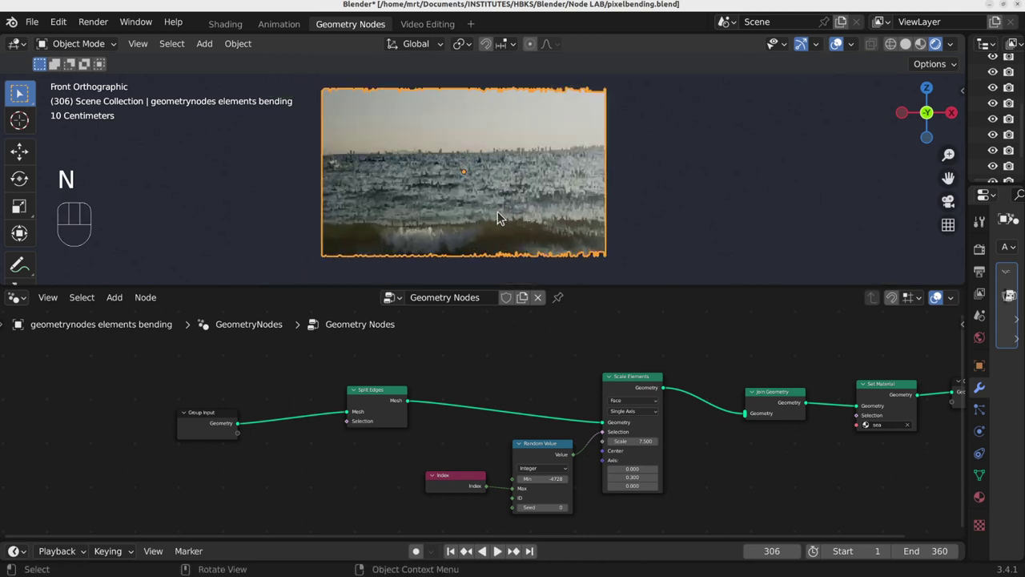
{"action": "key", "text": "space"}
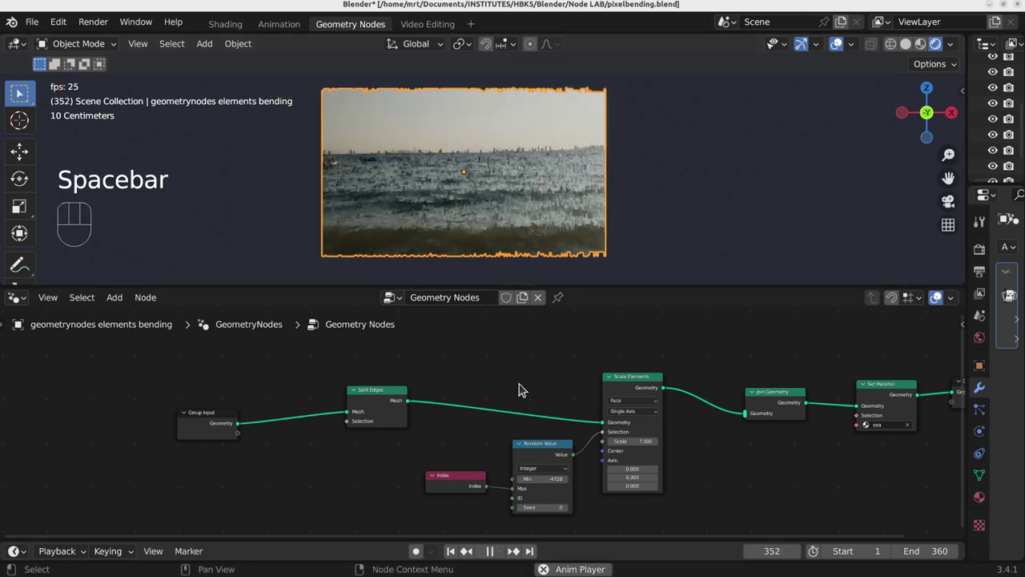
{"action": "key", "text": "space"}
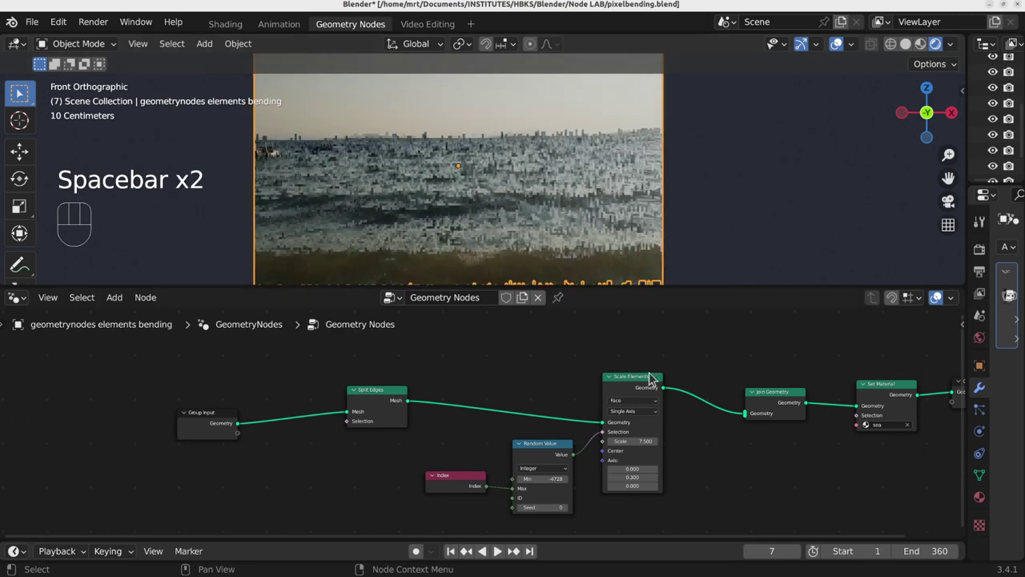
Step: Make the 3D viewport taller and move the Group Input node closer to Split Edges
{"action": "left_click_drag", "start_coordinate": [668, 294], "coordinate": [677, 332]}
{"action": "left_click_drag", "start_coordinate": [206, 441], "coordinate": [255, 418]}
Step: Enter Edit Mode on the geometrynodes elements bending plane and inspect its dense vertex grid, selecting one vertex near the middle
{"action": "key", "text": "Tab"}
{"action": "key", "text": "Tab"}
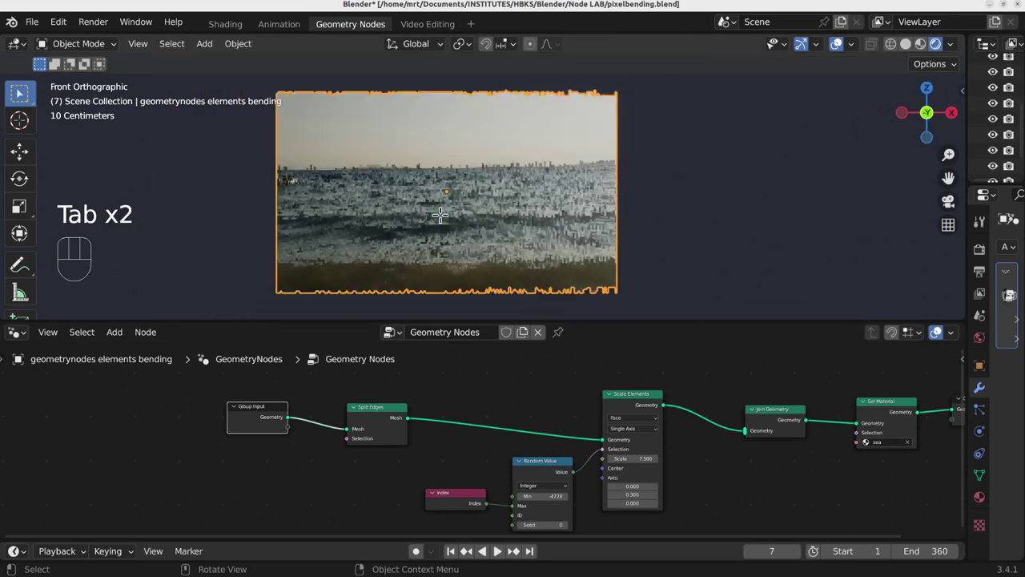
{"action": "key", "text": "Tab"}
{"action": "left_click", "coordinate": [455, 186]}
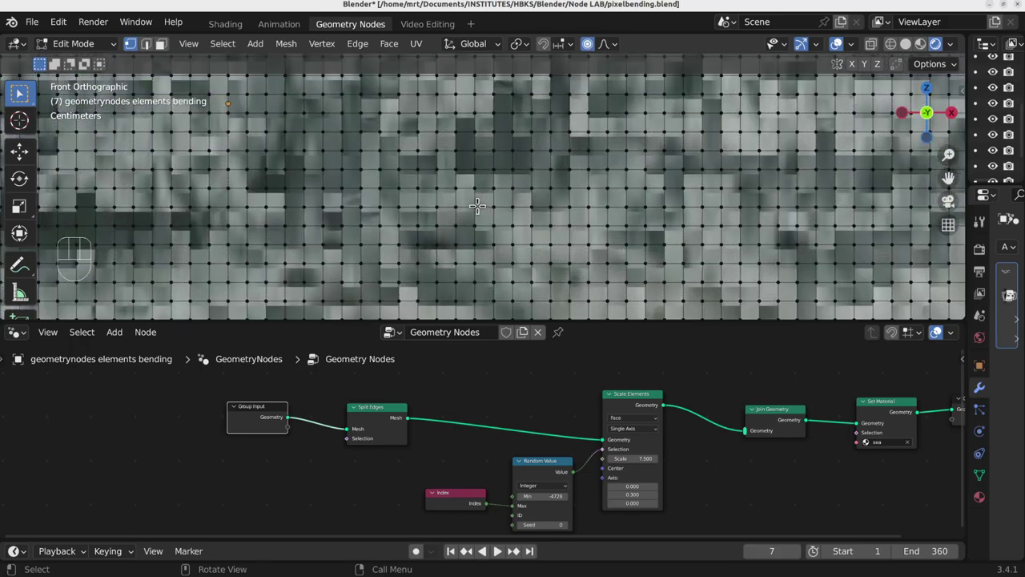
{"action": "scroll", "coordinate": [476, 207], "scroll_direction": "down", "scroll_amount": 5}
{"action": "scroll", "coordinate": [477, 207], "scroll_direction": "up", "scroll_amount": 1}
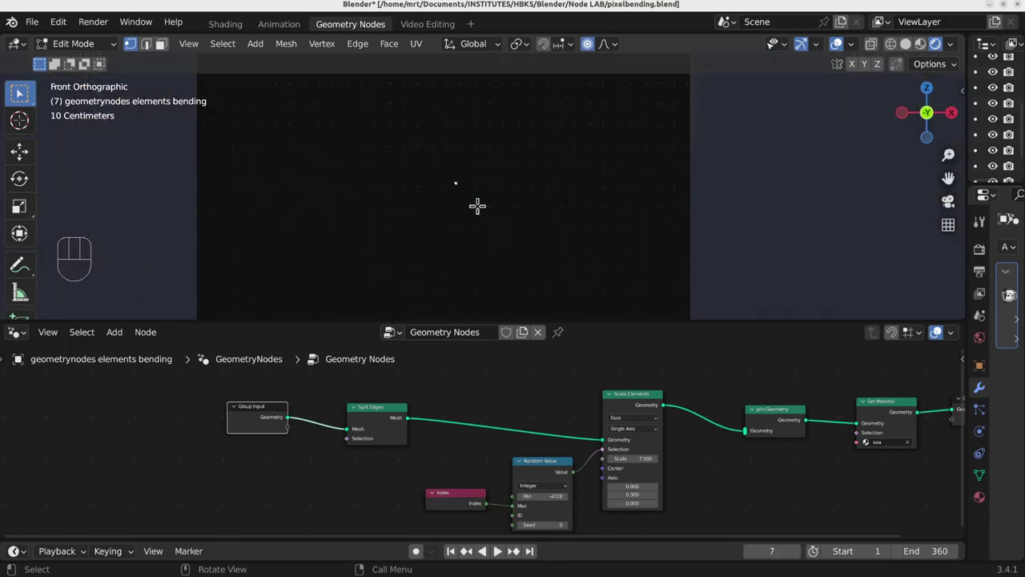
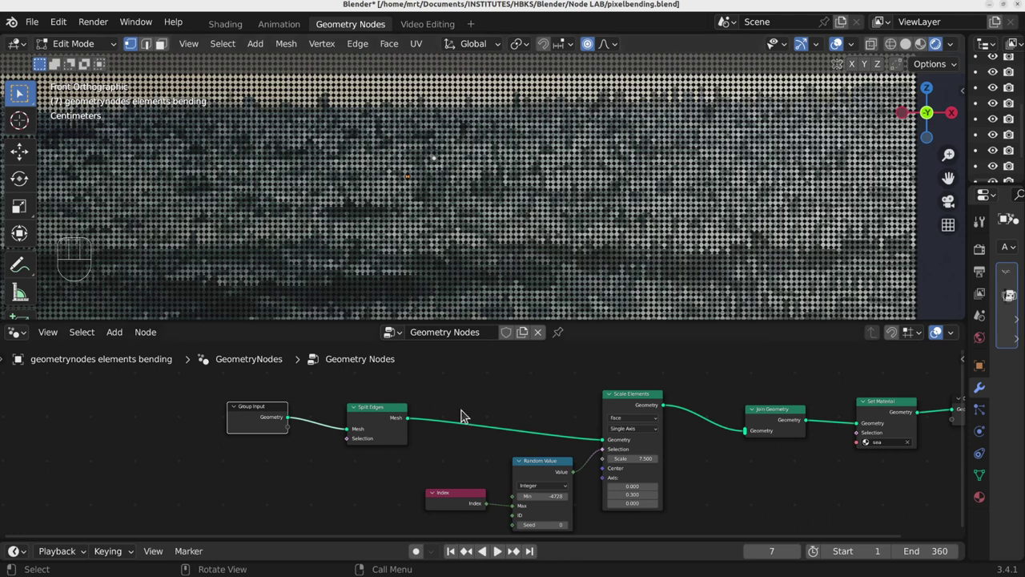
Step: Select a horizontal line of vertices across the plane, and replace it with a vertical line near the middle
{"action": "left_click", "coordinate": [411, 205], "text": "alt"}
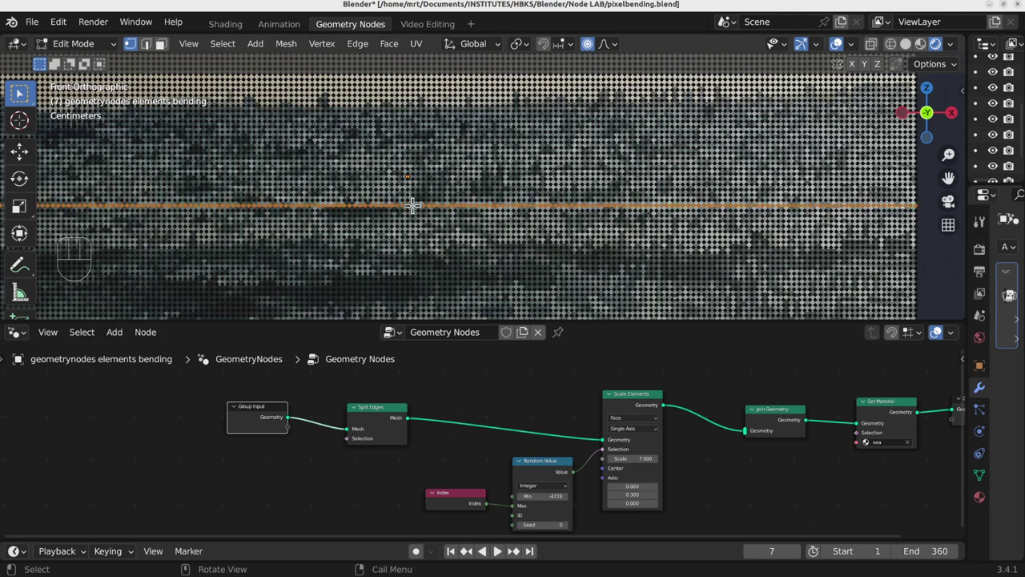
{"action": "left_click", "coordinate": [468, 169], "text": "alt"}
{"action": "left_click", "coordinate": [468, 174], "text": "alt"}
{"action": "scroll", "coordinate": [468, 174], "scroll_direction": "up", "scroll_amount": 8}
{"action": "left_click", "coordinate": [465, 168], "text": "alt"}
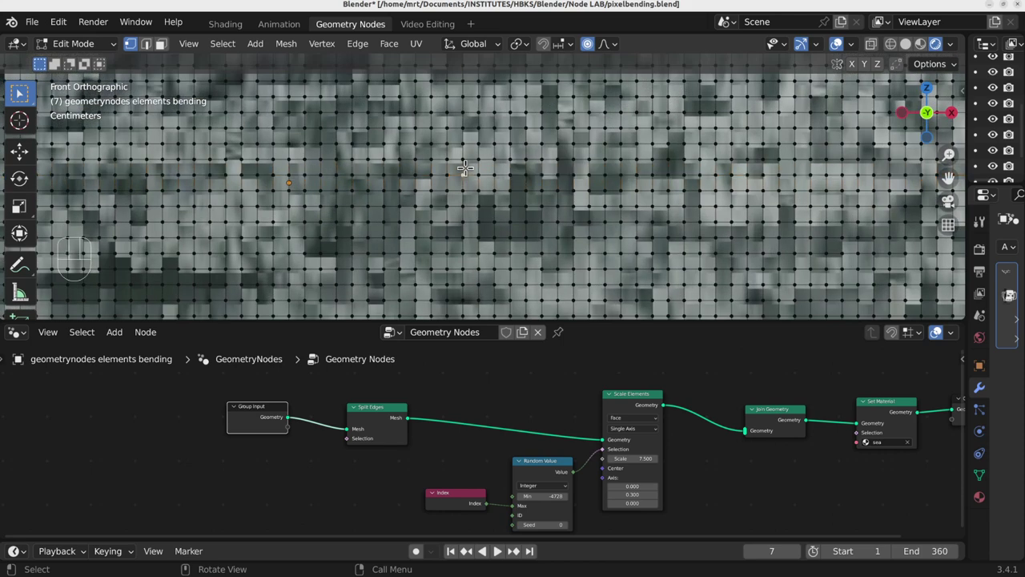
{"action": "scroll", "coordinate": [462, 153], "scroll_direction": "up", "scroll_amount": 3}
{"action": "scroll", "coordinate": [461, 148], "scroll_direction": "down", "scroll_amount": 6}
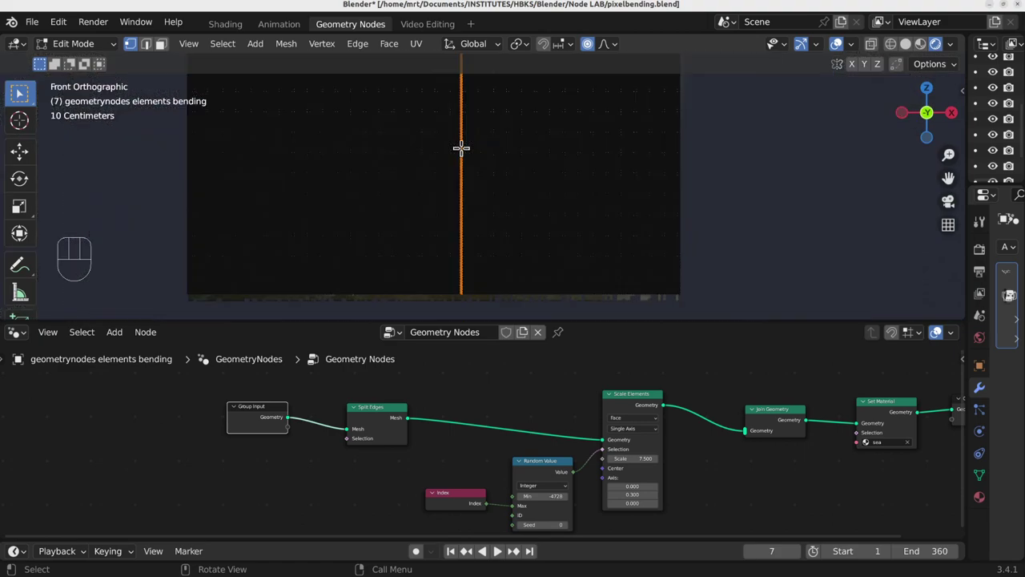
Step: Inspect the mesh subdivisions along the selected vertical line and return to Object Mode
{"action": "scroll", "coordinate": [461, 148], "scroll_direction": "down", "scroll_amount": 3}
{"action": "middle_click_drag", "start_coordinate": [472, 133], "coordinate": [485, 176], "text": "shift"}
{"action": "scroll", "coordinate": [476, 167], "scroll_direction": "up", "scroll_amount": 5}
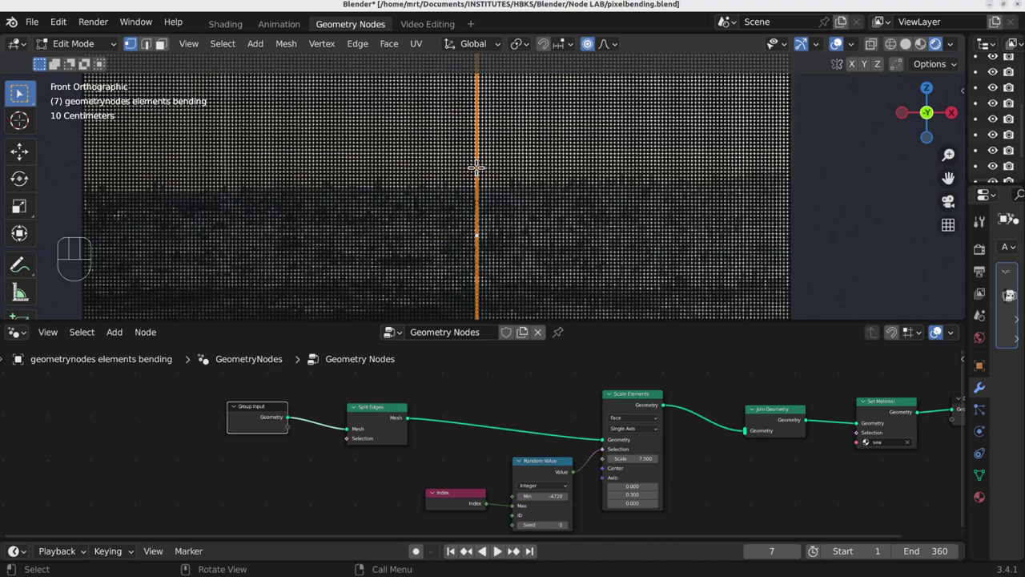
{"action": "scroll", "coordinate": [499, 178], "scroll_direction": "up", "scroll_amount": 5}
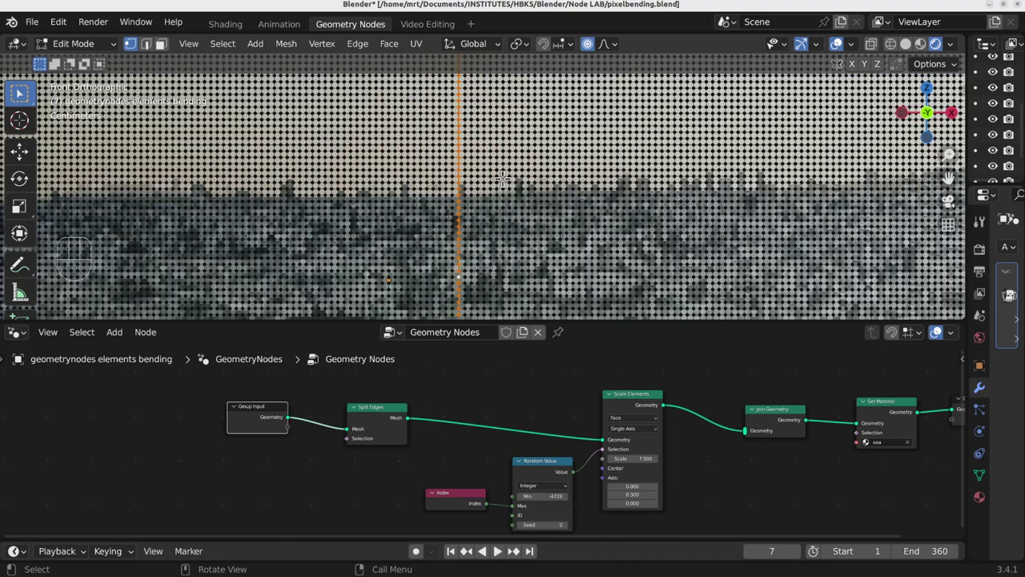
{"action": "key", "text": "Tab"}
{"action": "scroll", "coordinate": [492, 223], "scroll_direction": "down", "scroll_amount": 2}
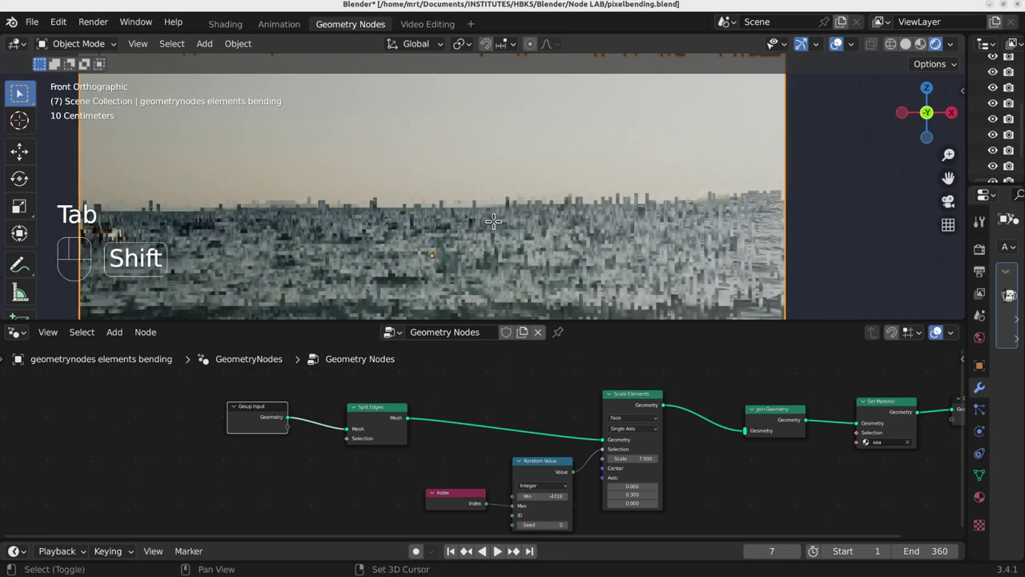
Step: Play the animation for a short stretch, stop it around frame 30, and inspect the displaced pixel blocks in the sea area
{"action": "middle_click_drag", "start_coordinate": [435, 280], "coordinate": [444, 217], "text": "shift"}
{"action": "scroll", "coordinate": [444, 216], "scroll_direction": "up", "scroll_amount": 3}
{"action": "scroll", "coordinate": [478, 213], "scroll_direction": "down", "scroll_amount": 4}
{"action": "middle_click_drag", "start_coordinate": [551, 241], "coordinate": [526, 179], "text": "shift"}
{"action": "key", "text": "space"}
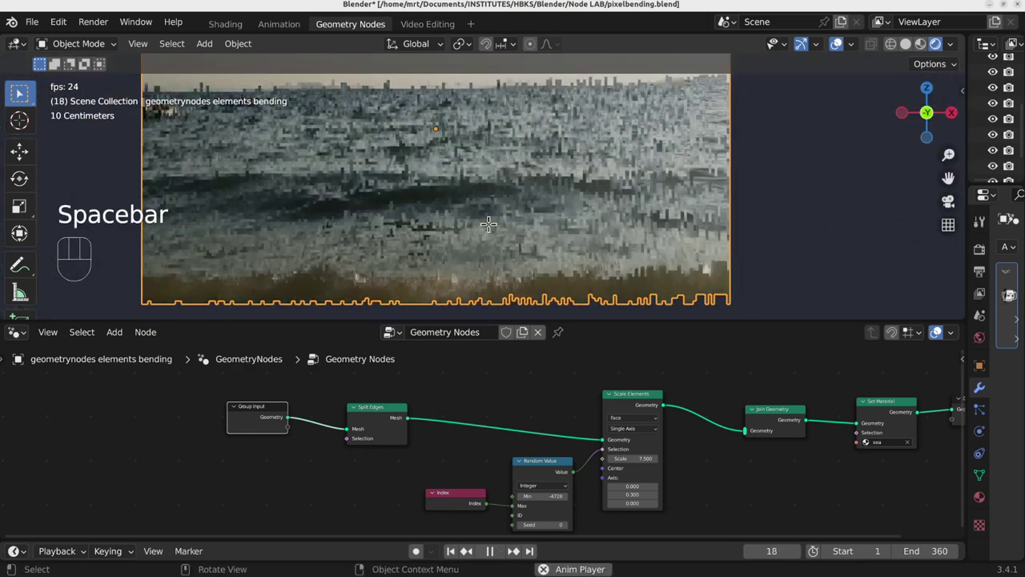
{"action": "key", "text": "space"}
{"action": "scroll", "coordinate": [505, 241], "scroll_direction": "up", "scroll_amount": 4}
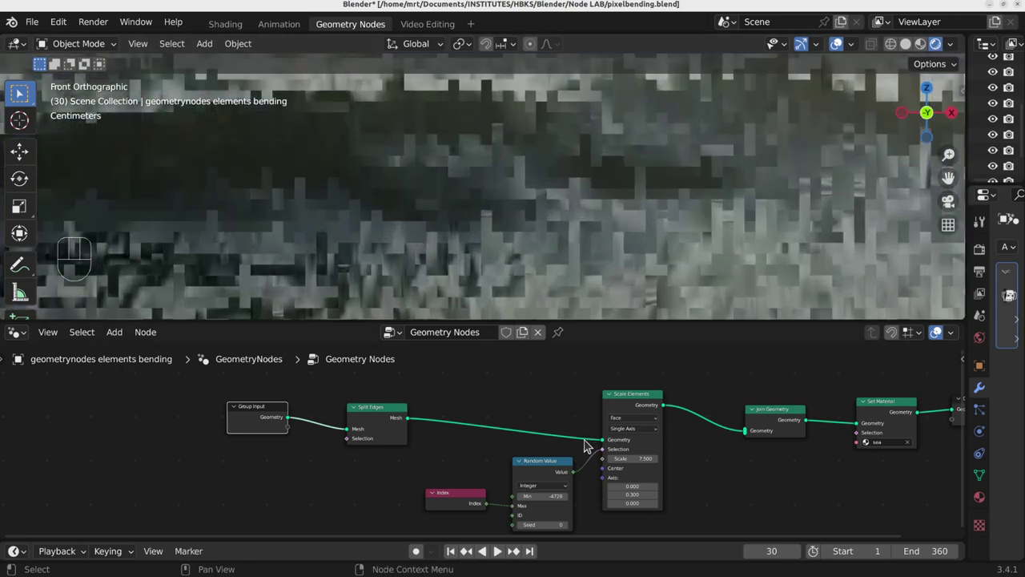
Step: Raise the Scale Elements node slightly and move the Split Edges node closer to it
{"action": "mouse_move", "coordinate": [633, 406]}
{"action": "left_mouse_down"}
{"action": "mouse_move", "coordinate": [656, 383]}
{"action": "mouse_move", "coordinate": [638, 392]}
{"action": "left_mouse_up"}
{"action": "left_click_drag", "start_coordinate": [365, 421], "coordinate": [450, 411]}
{"action": "key", "text": "Tab"}
{"action": "key", "text": "Tab"}
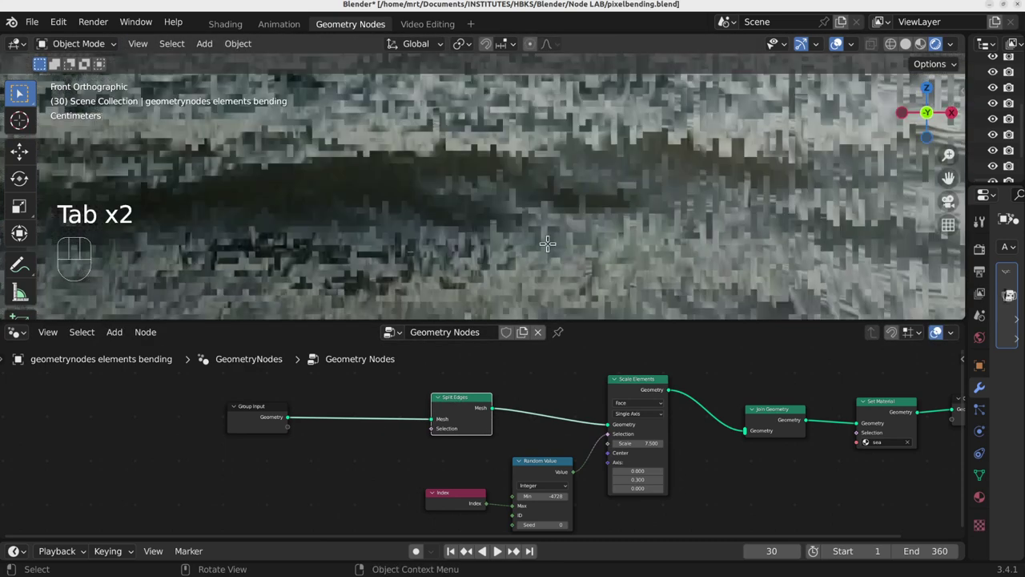
Step: Widen the Properties editor to examine the plane's Geometry Nodes modifier, and narrow it again
{"action": "left_click_drag", "start_coordinate": [966, 388], "coordinate": [802, 386]}
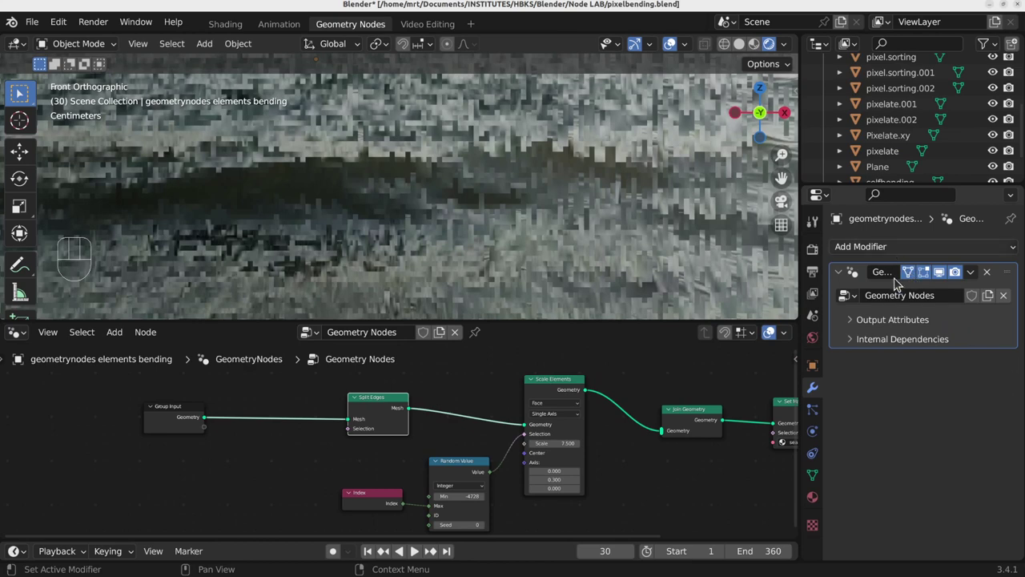
{"action": "left_click_drag", "start_coordinate": [799, 308], "coordinate": [827, 308]}
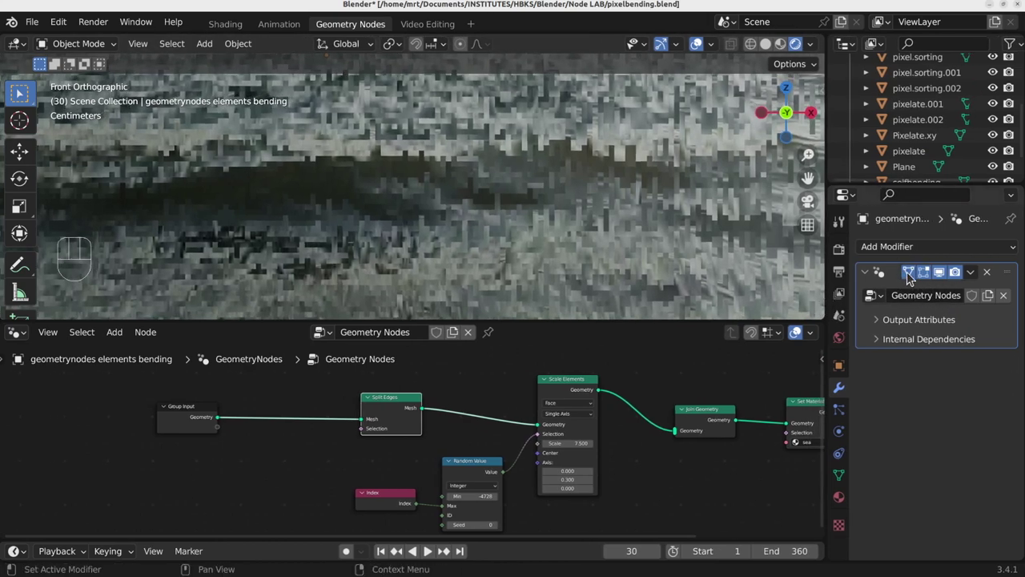
{"action": "left_click_drag", "start_coordinate": [828, 273], "coordinate": [927, 269]}
{"action": "scroll", "coordinate": [569, 164], "scroll_direction": "down", "scroll_amount": 2}
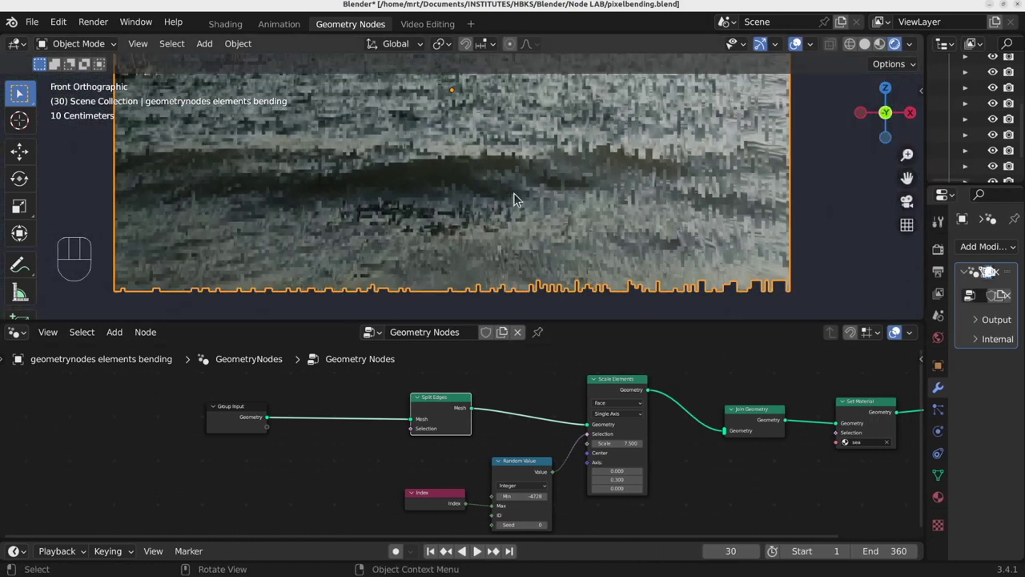
Step: Enter Edit Mode on the geometrynodes elements bending plane, switch to face selection and select a face left of the middle
{"action": "key", "text": "Tab"}
{"action": "scroll", "coordinate": [508, 198], "scroll_direction": "up", "scroll_amount": 2}
{"action": "scroll", "coordinate": [510, 198], "scroll_direction": "up", "scroll_amount": 1}
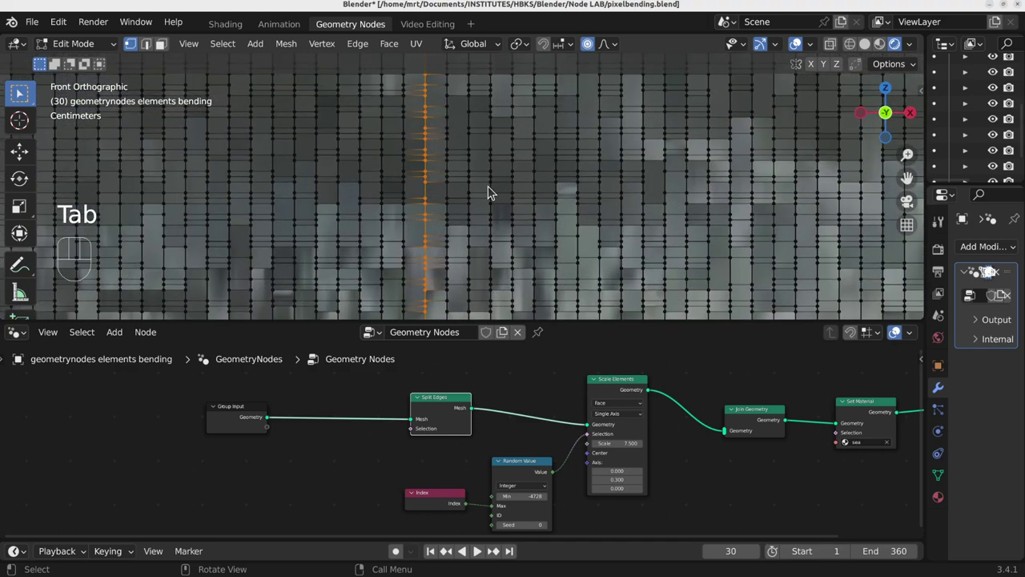
{"action": "left_click", "coordinate": [160, 43]}
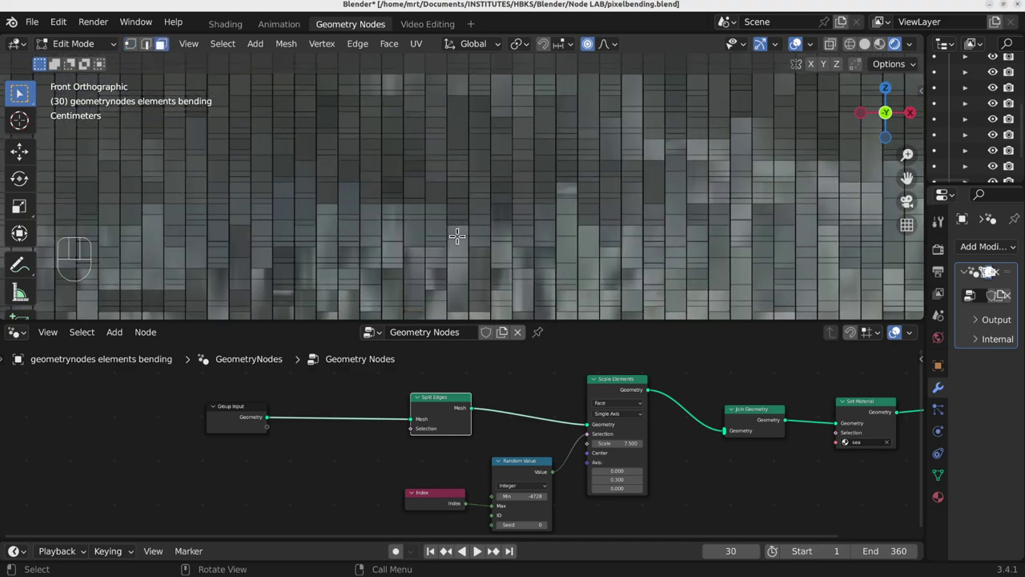
{"action": "left_click", "coordinate": [325, 174], "text": "alt"}
Step: Try moving the selected face away from its neighbours, and turn off proportional editing
{"action": "scroll", "coordinate": [348, 210], "scroll_direction": "down", "scroll_amount": 3}
{"action": "key", "text": "g"}
{"action": "right_click", "coordinate": [377, 184]}
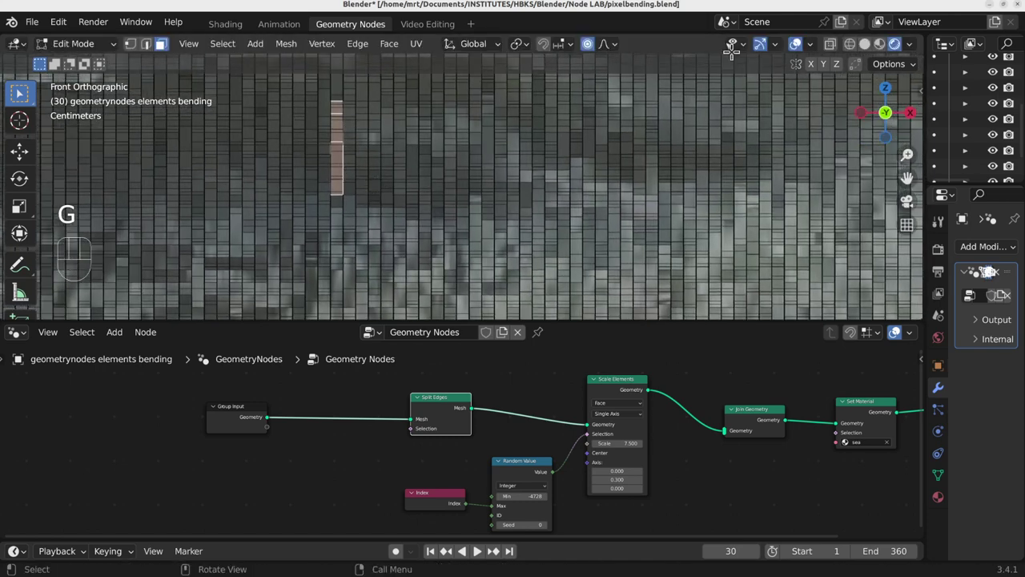
{"action": "key", "text": "g"}
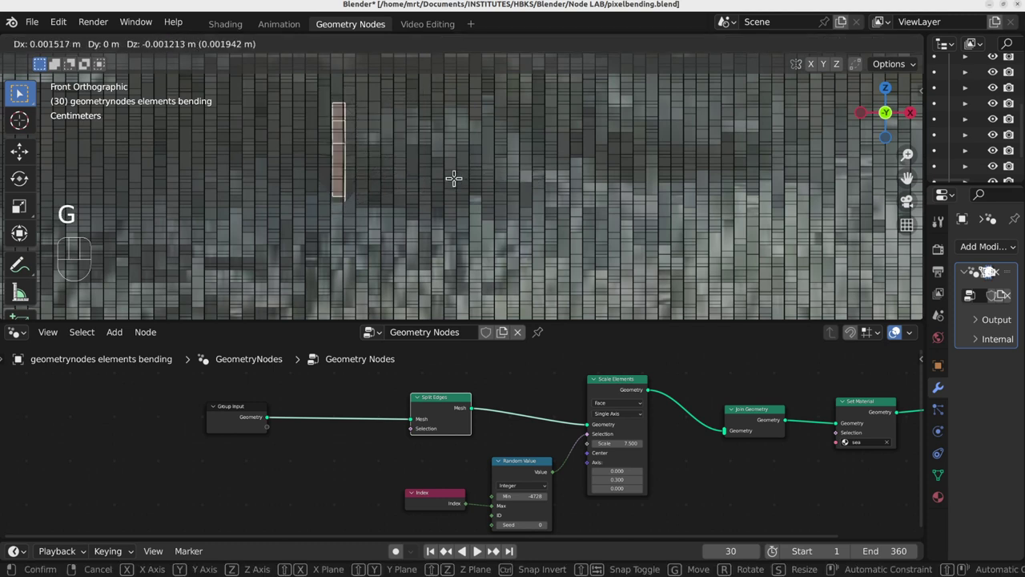
{"action": "right_click", "coordinate": [461, 178]}
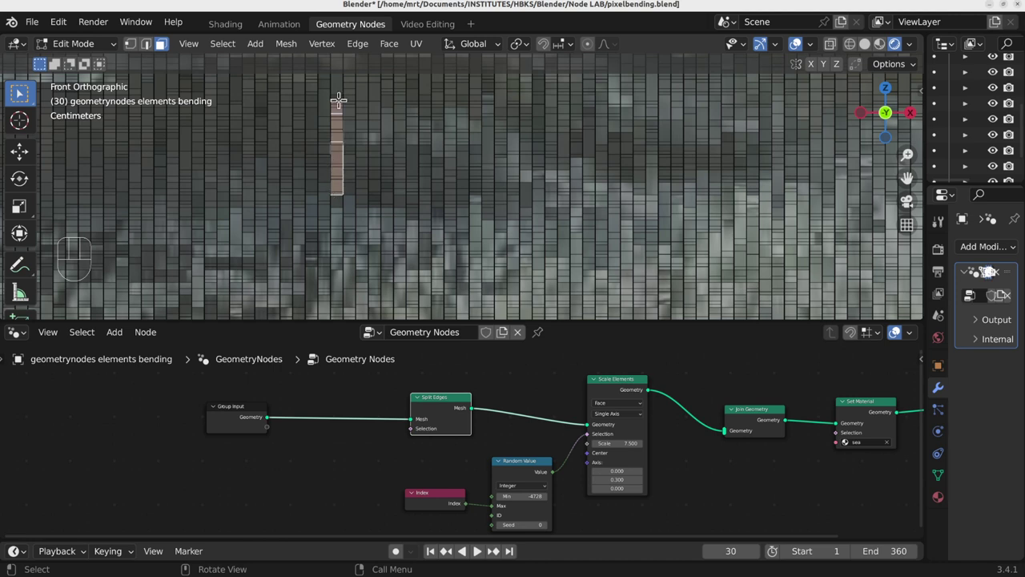
Step: Select individual faces at several places on the plane to examine how the mesh is divided into faces
{"action": "left_click", "coordinate": [389, 176]}
{"action": "left_click", "coordinate": [376, 167]}
{"action": "left_click", "coordinate": [385, 234]}
{"action": "left_click", "coordinate": [385, 247]}
{"action": "left_click", "coordinate": [376, 267]}
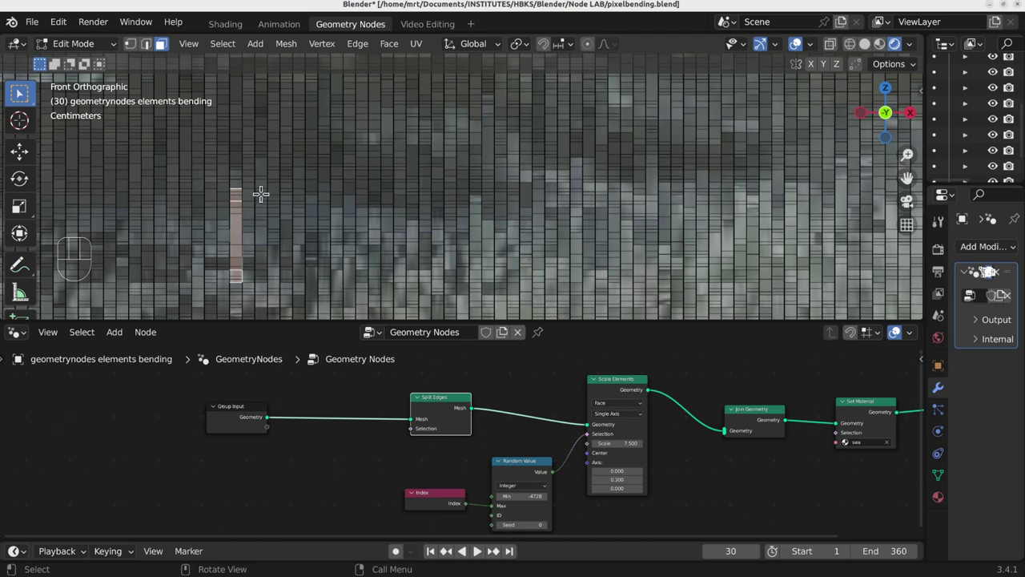
{"action": "scroll", "coordinate": [560, 271], "scroll_direction": "down", "scroll_amount": 5}
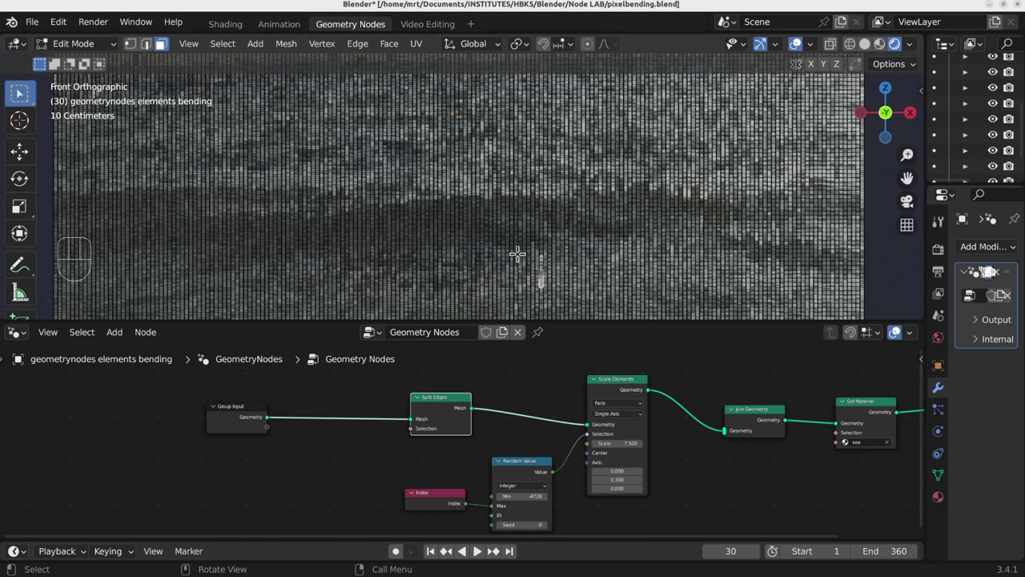
Step: Return to Object Mode and move the Split Edges node slightly towards the Group Input node
{"action": "key", "text": "Tab"}
{"action": "left_click_drag", "start_coordinate": [441, 411], "coordinate": [421, 410]}
{"action": "scroll", "coordinate": [441, 215], "scroll_direction": "down", "scroll_amount": 5}
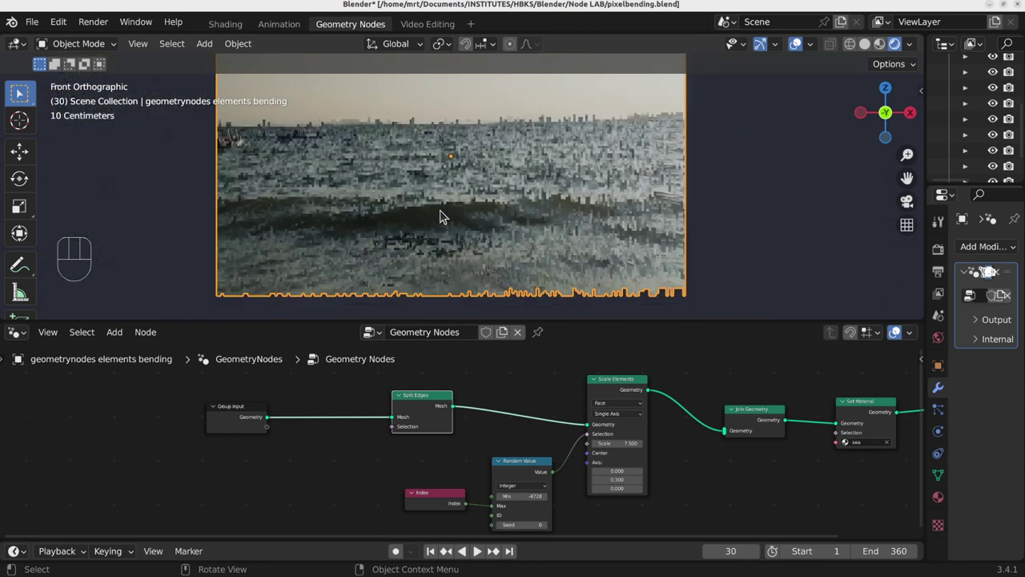
Step: Add a mesh plane beside the sea image, rotate it 90° to face the front view, and scale it down to a small square
{"action": "key", "text": "shift"}
{"action": "key", "text": "shift+a"}
{"action": "mouse_move", "coordinate": [147, 56]}
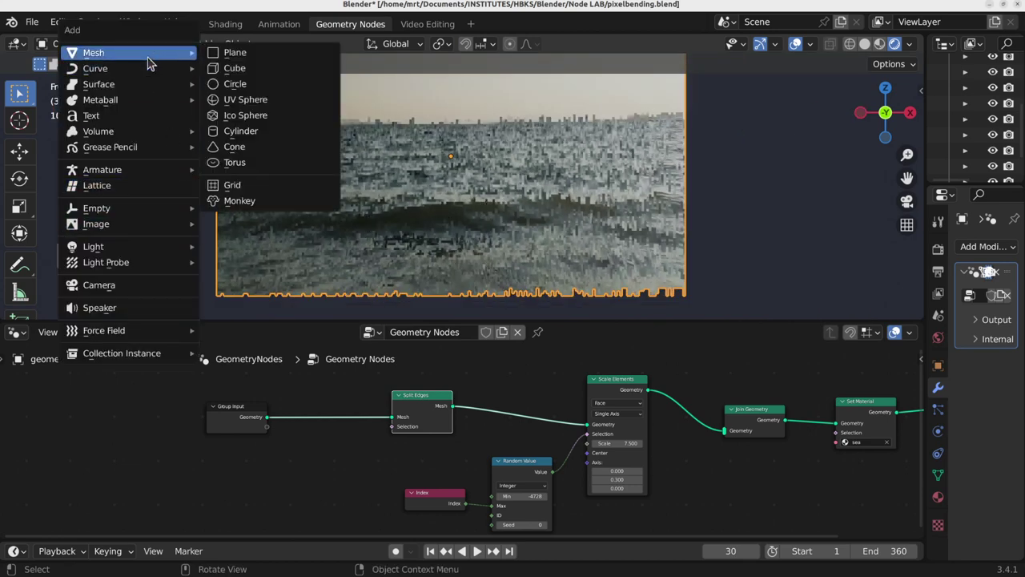
{"action": "left_click", "coordinate": [236, 53]}
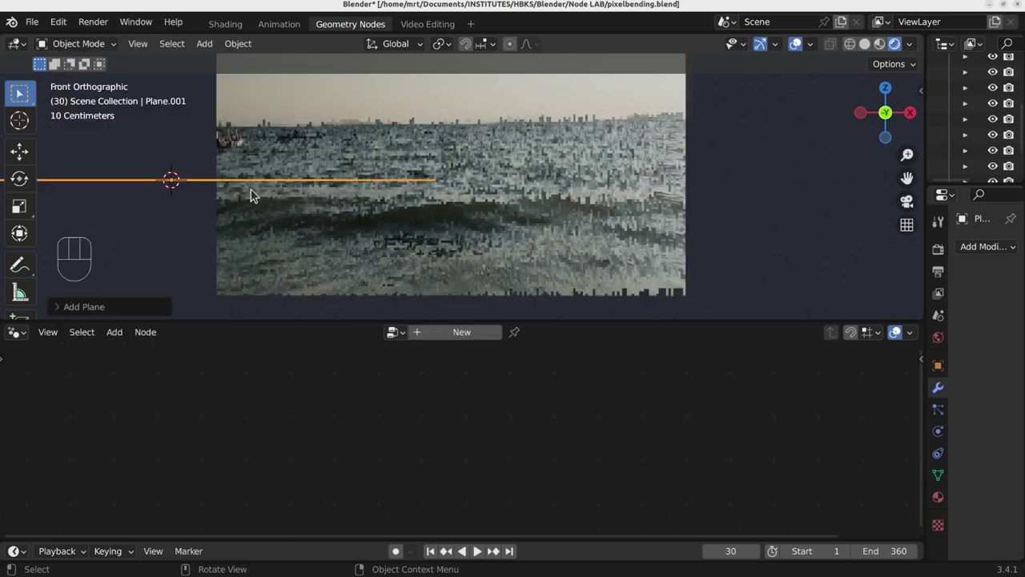
{"action": "type", "text": "r90"}
{"action": "key", "text": "Return"}
{"action": "key", "text": "s"}
{"action": "left_click", "coordinate": [238, 215]}
Step: Subdivide the small plane in Edit Mode with one vertical and three horizontal loop cuts
{"action": "key", "text": "Tab"}
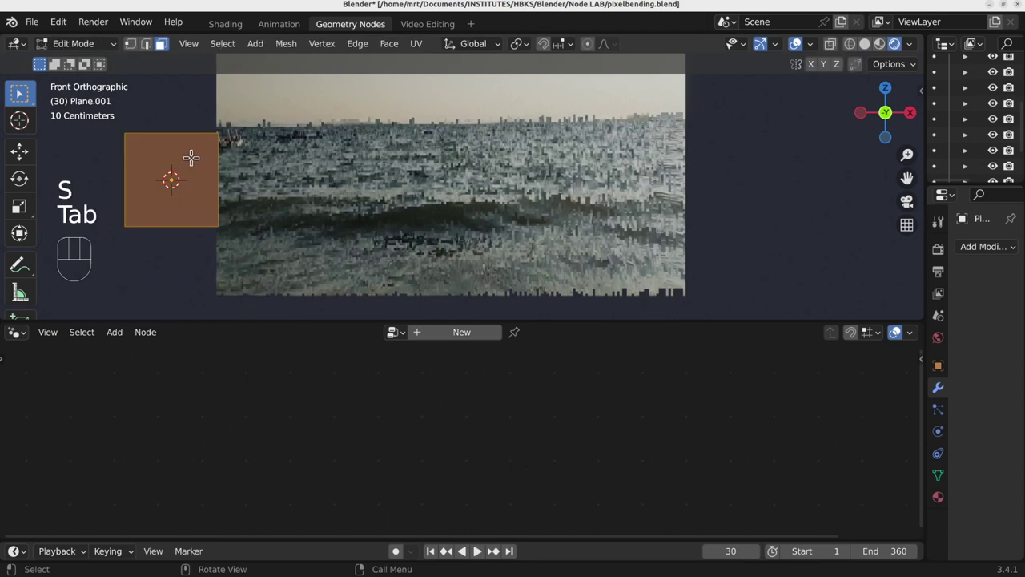
{"action": "key", "text": "ctrl+r"}
{"action": "left_click", "coordinate": [178, 144]}
{"action": "left_click", "coordinate": [181, 144]}
{"action": "key", "text": "ctrl+r"}
{"action": "scroll", "coordinate": [223, 188], "scroll_direction": "up", "scroll_amount": 2}
{"action": "left_click", "coordinate": [223, 188]}
{"action": "left_click", "coordinate": [224, 189]}
Step: Switch to face selection, select the small plane's upper-left face and try moving it away from its neighbours
{"action": "left_click", "coordinate": [161, 43]}
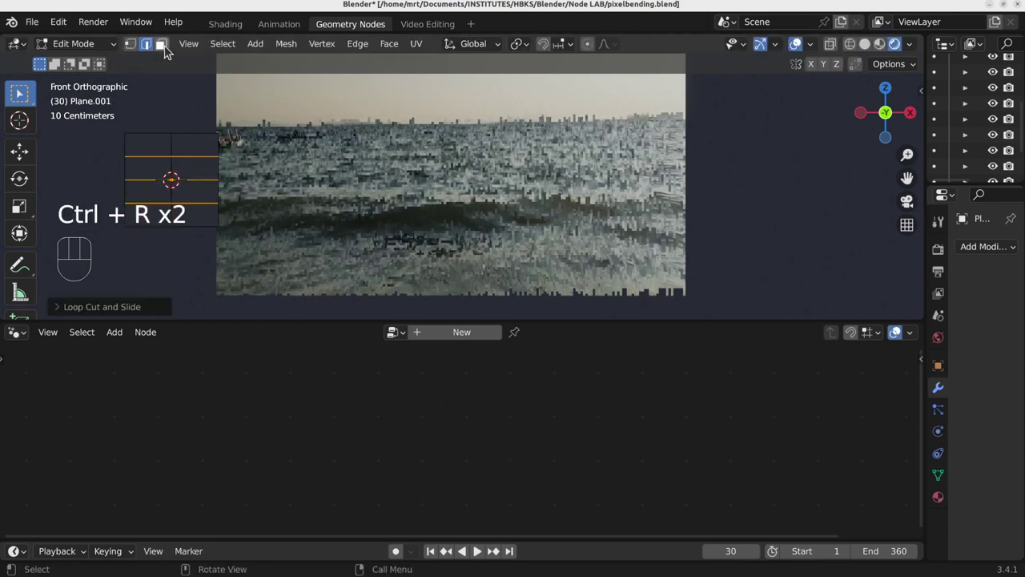
{"action": "left_click", "coordinate": [194, 222]}
{"action": "middle_click_drag", "start_coordinate": [194, 185], "coordinate": [290, 185], "text": "shift"}
{"action": "left_click", "coordinate": [245, 146]}
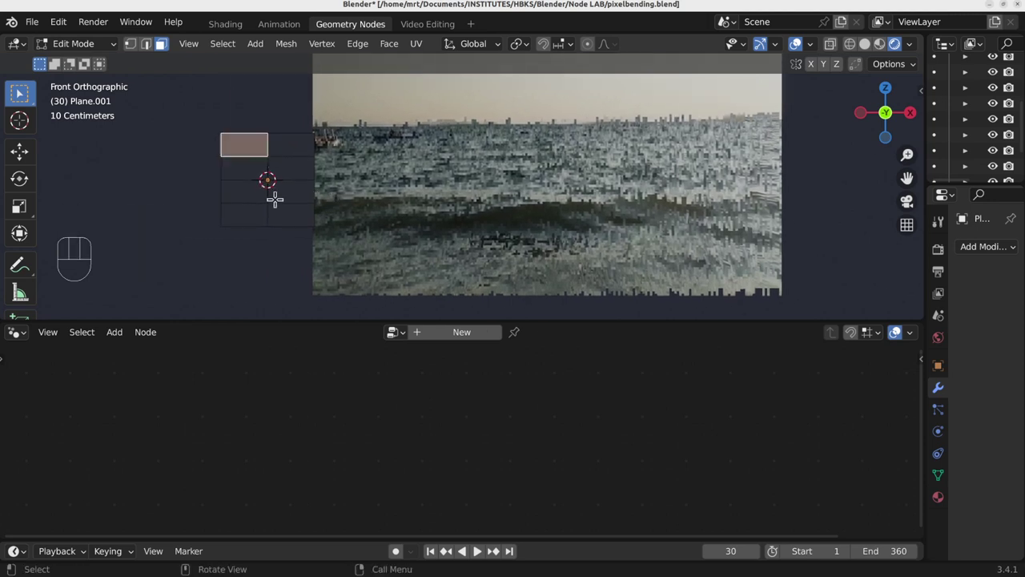
{"action": "left_click_drag", "start_coordinate": [233, 122], "coordinate": [243, 153]}
{"action": "key", "text": "g"}
{"action": "right_click", "coordinate": [240, 131]}
Step: Find the Split operation, split off the small plane's central vertical edge line and move it out to the left of the mesh
{"action": "left_click", "coordinate": [358, 47]}
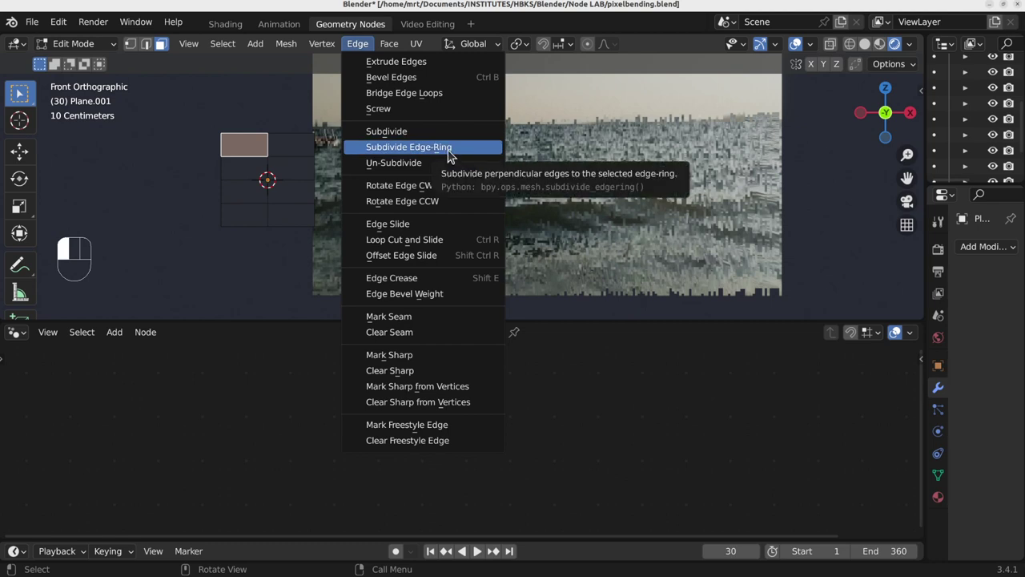
{"action": "left_click", "coordinate": [391, 45]}
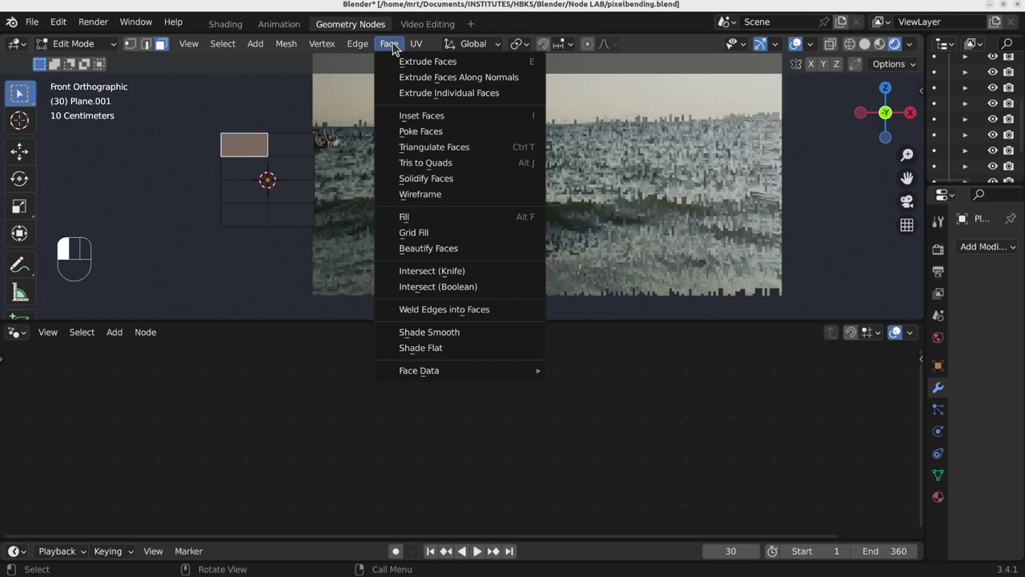
{"action": "mouse_move", "coordinate": [373, 48]}
{"action": "left_click", "coordinate": [393, 46]}
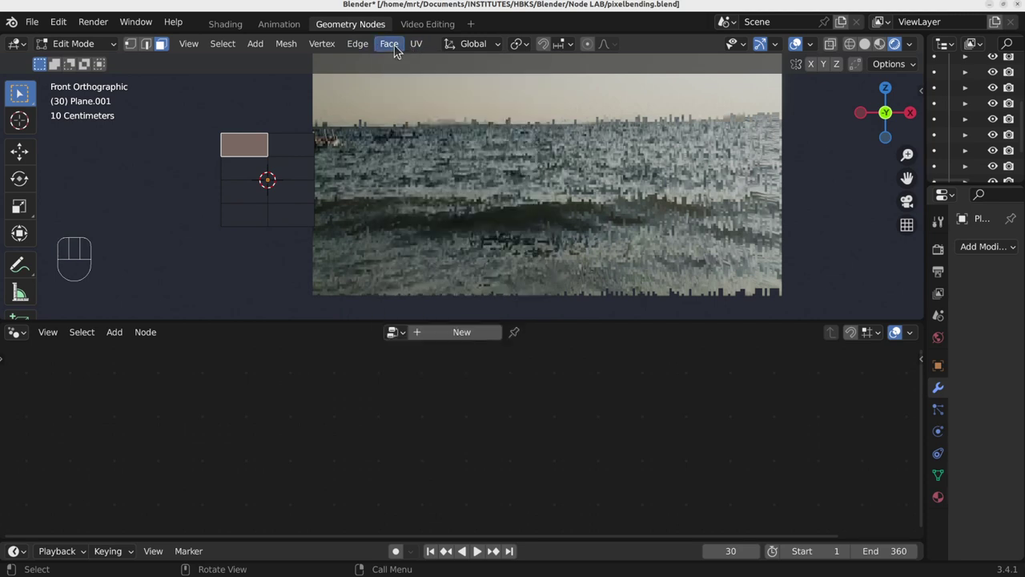
{"action": "left_click", "coordinate": [146, 43]}
{"action": "left_click", "coordinate": [267, 169]}
{"action": "right_click", "coordinate": [268, 171]}
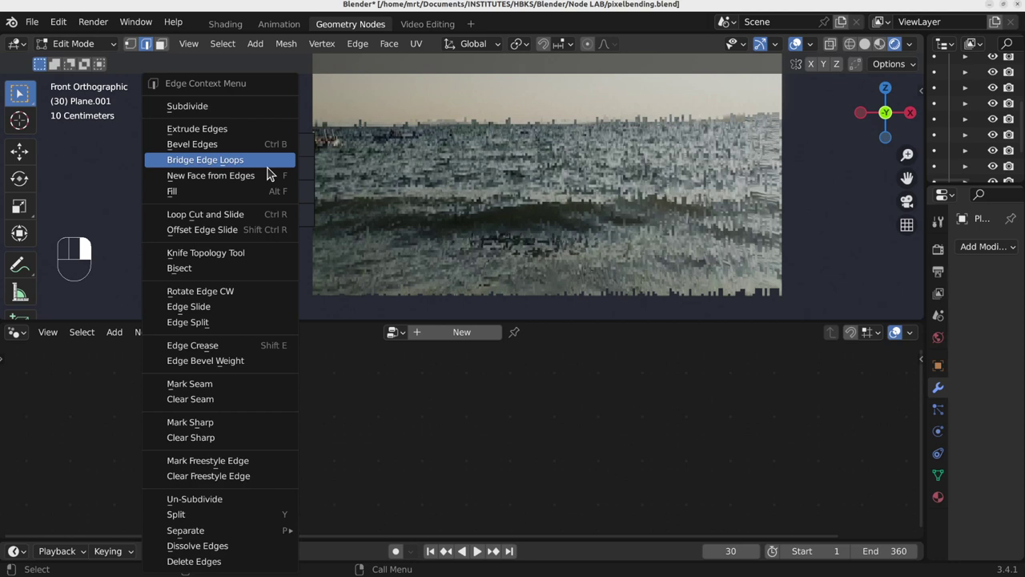
{"action": "left_click", "coordinate": [254, 520]}
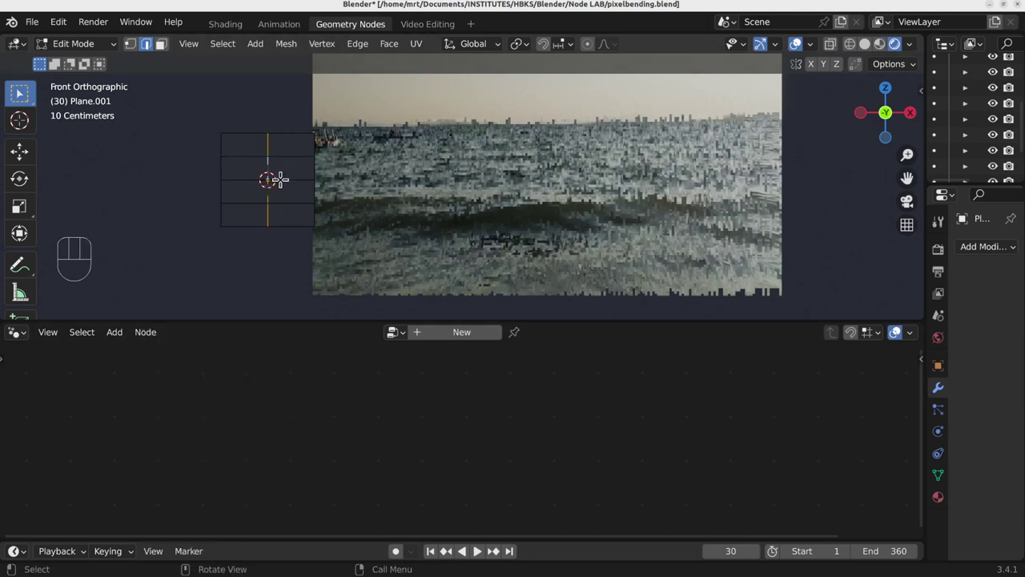
{"action": "key", "text": "y"}
{"action": "key", "text": "g"}
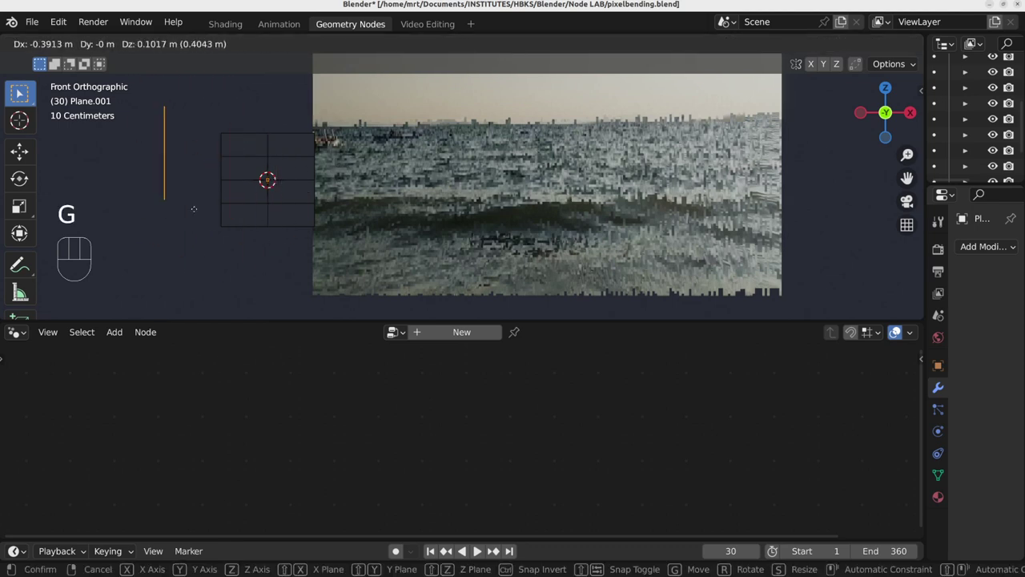
{"action": "left_click", "coordinate": [184, 190]}
Step: Split the small plane's left column of four faces and move it about 0.09 m left and 0.04 m up
{"action": "left_click_drag", "start_coordinate": [218, 126], "coordinate": [259, 231]}
{"action": "left_click", "coordinate": [161, 43]}
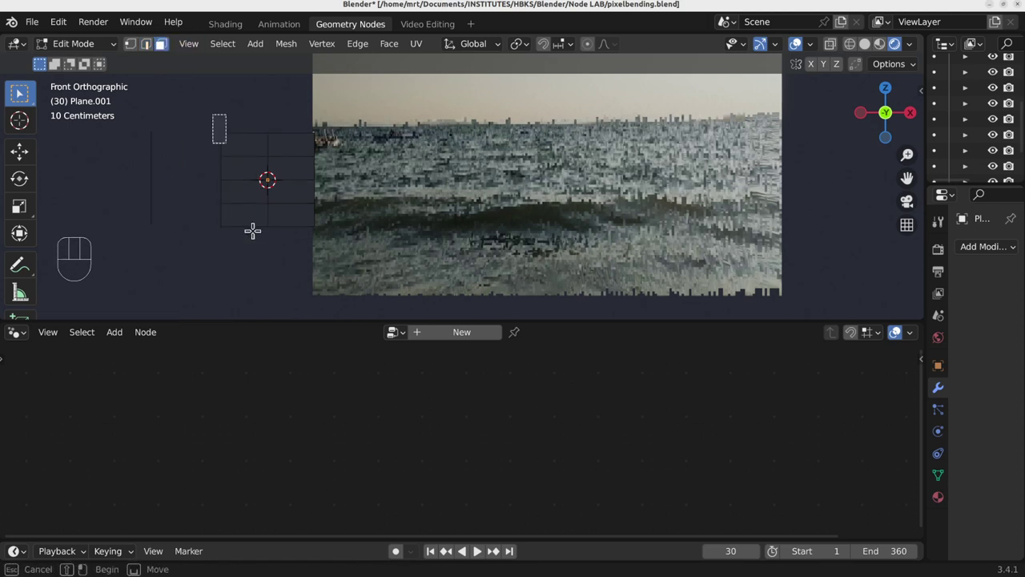
{"action": "left_click_drag", "start_coordinate": [237, 128], "coordinate": [256, 241]}
{"action": "key", "text": "g"}
{"action": "right_click", "coordinate": [255, 223]}
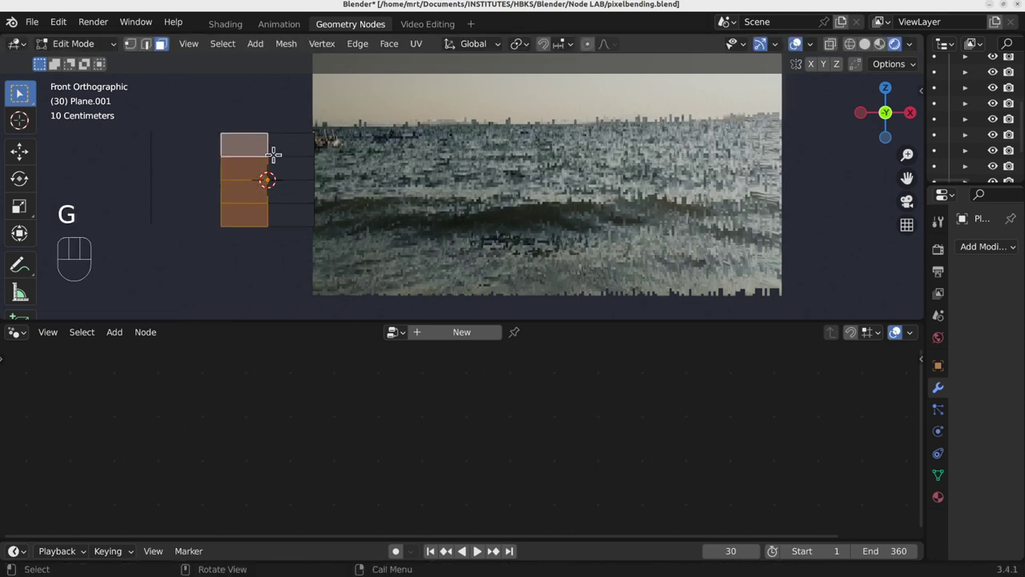
{"action": "key", "text": "y"}
{"action": "key", "text": "g"}
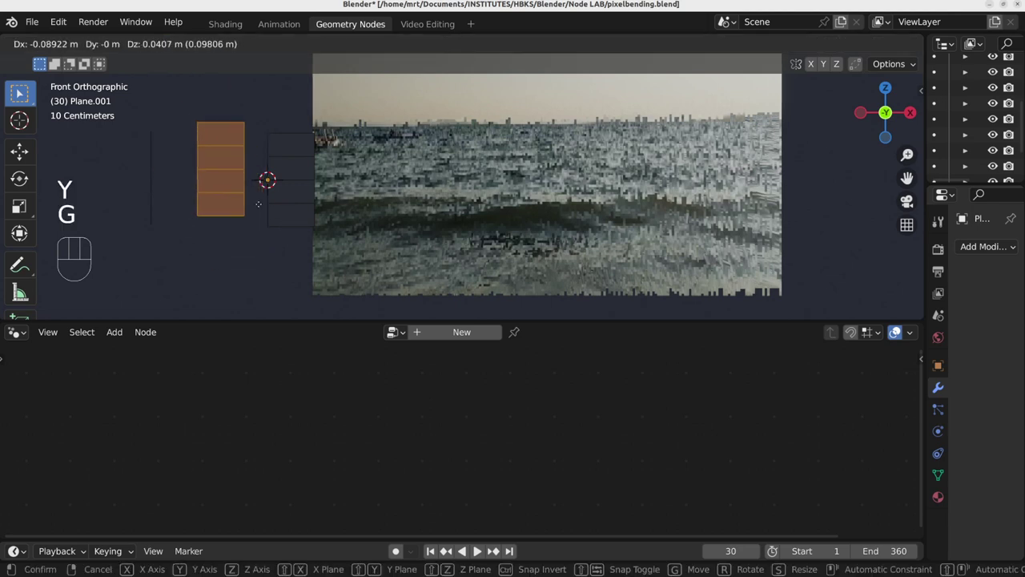
{"action": "left_click", "coordinate": [252, 228]}
Step: Split the second face from the top of the detached column and move it further left
{"action": "left_click", "coordinate": [208, 158]}
{"action": "key", "text": "y"}
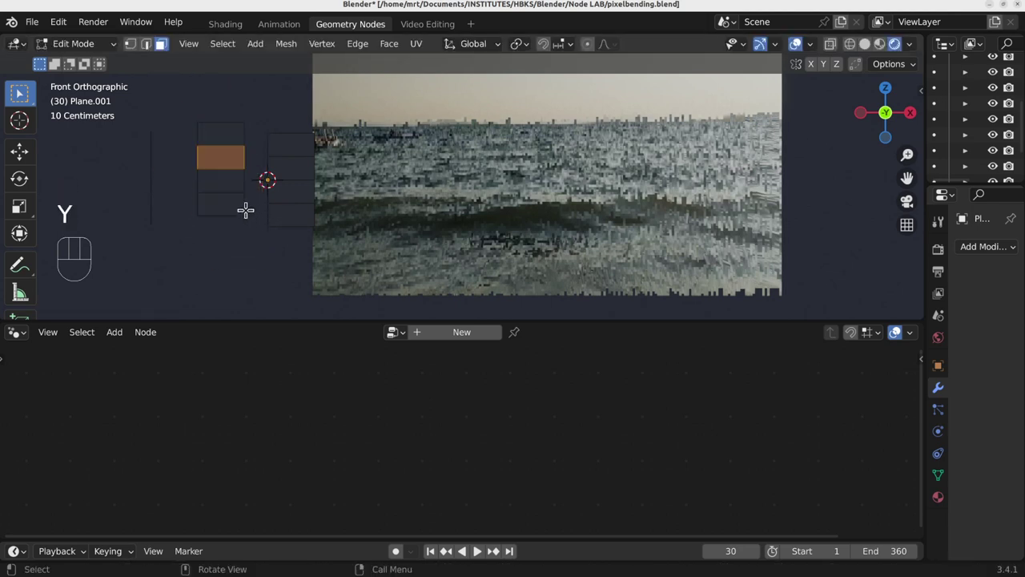
{"action": "key", "text": "g"}
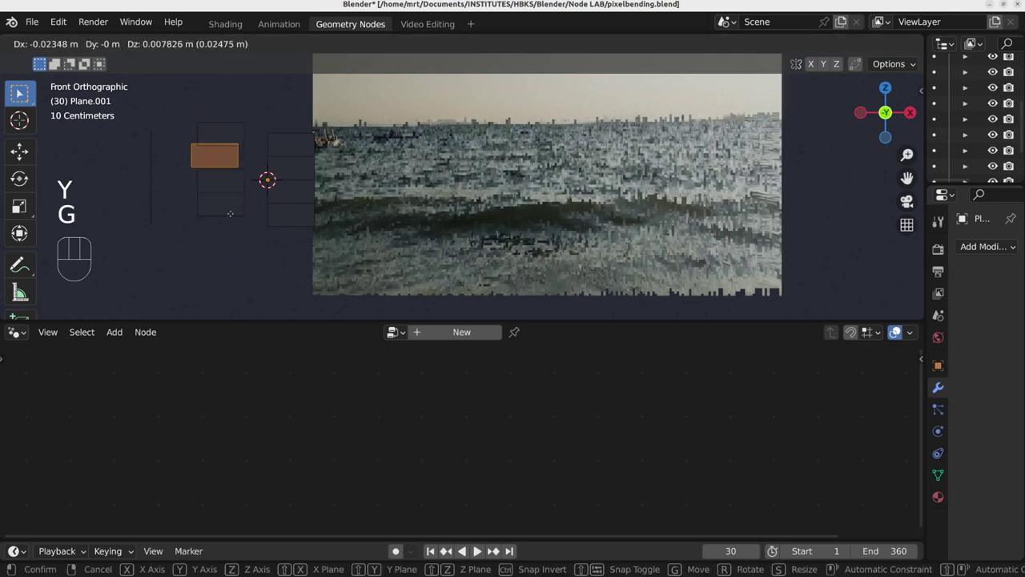
{"action": "left_click", "coordinate": [226, 181]}
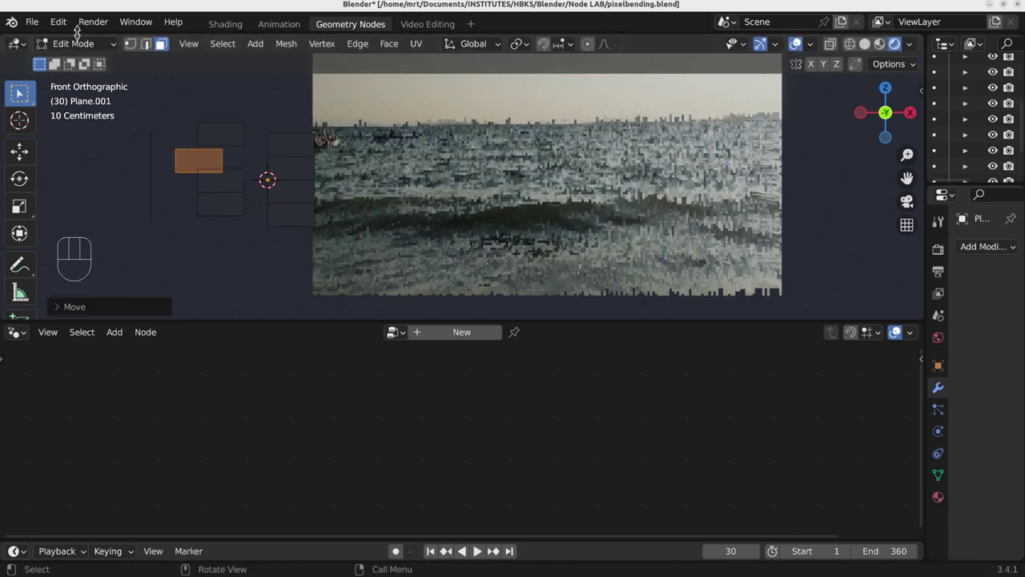
Step: Return to Object Mode, delete the small demonstration plane, and reselect the geometrynodes elements bending plane to view its Split Edges node
{"action": "key", "text": "Tab"}
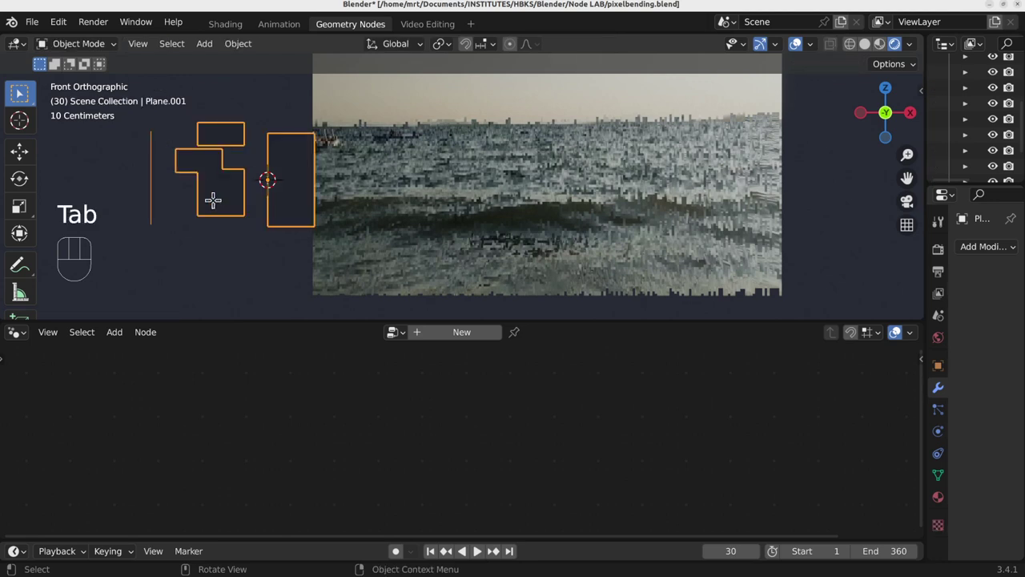
{"action": "key", "text": "x"}
{"action": "left_click", "coordinate": [257, 199]}
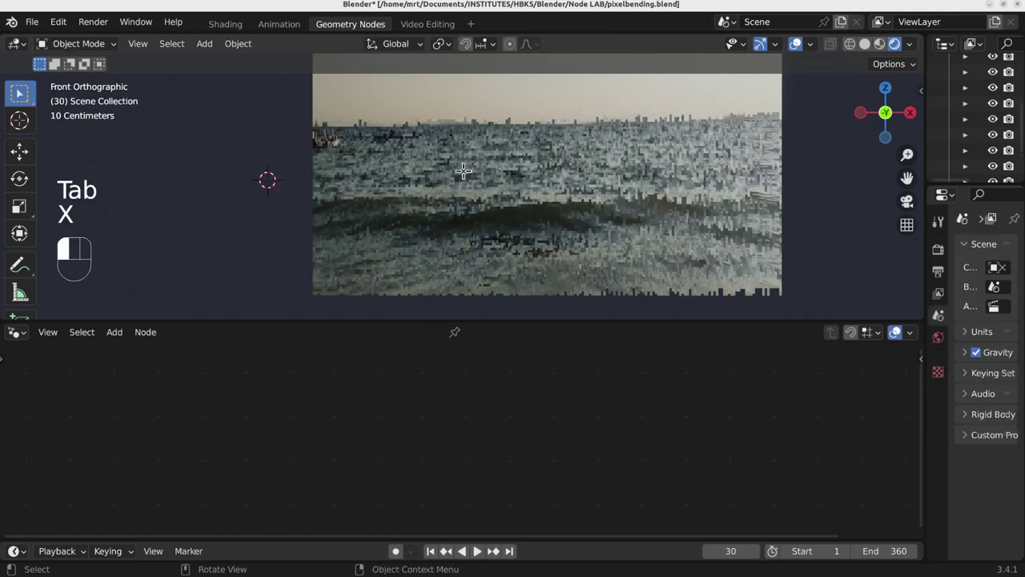
{"action": "left_click", "coordinate": [494, 277]}
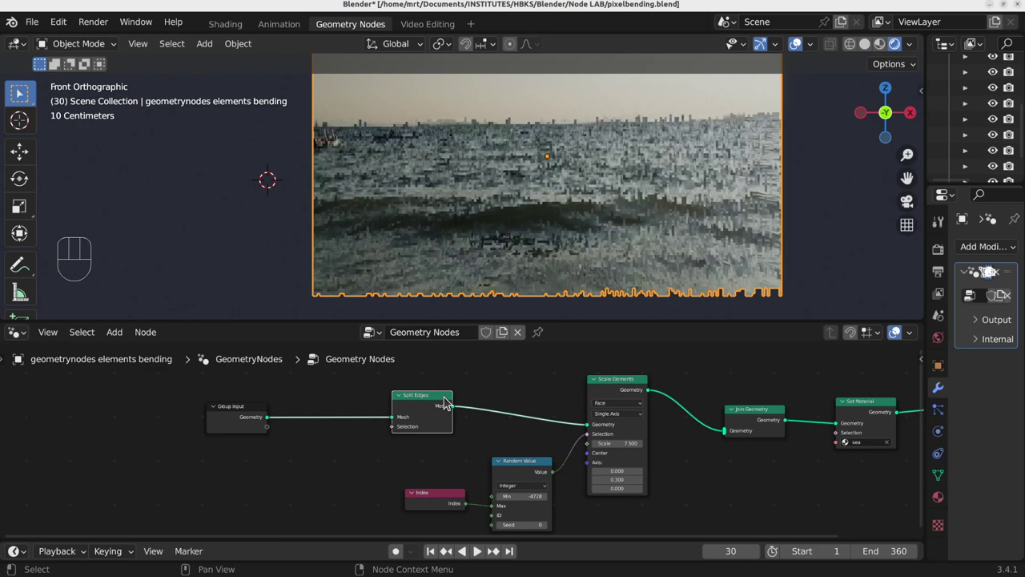
{"action": "scroll", "coordinate": [417, 416], "scroll_direction": "up", "scroll_amount": 4}
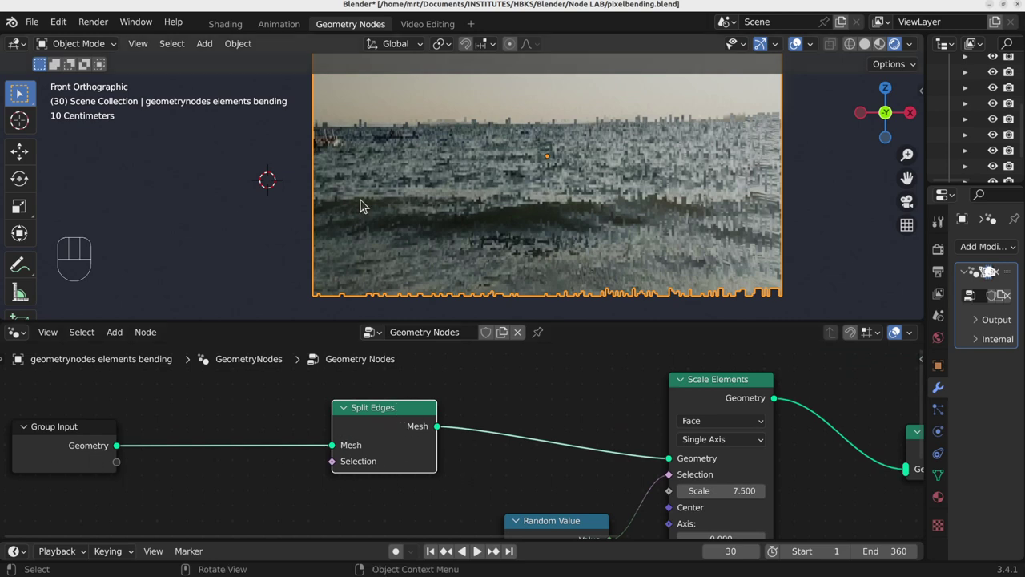
Step: Examine the path from Split Edges into Scale Elements, including its Face and Single Axis options and connected selection nodes
{"action": "middle_click_drag", "start_coordinate": [564, 449], "coordinate": [397, 440]}
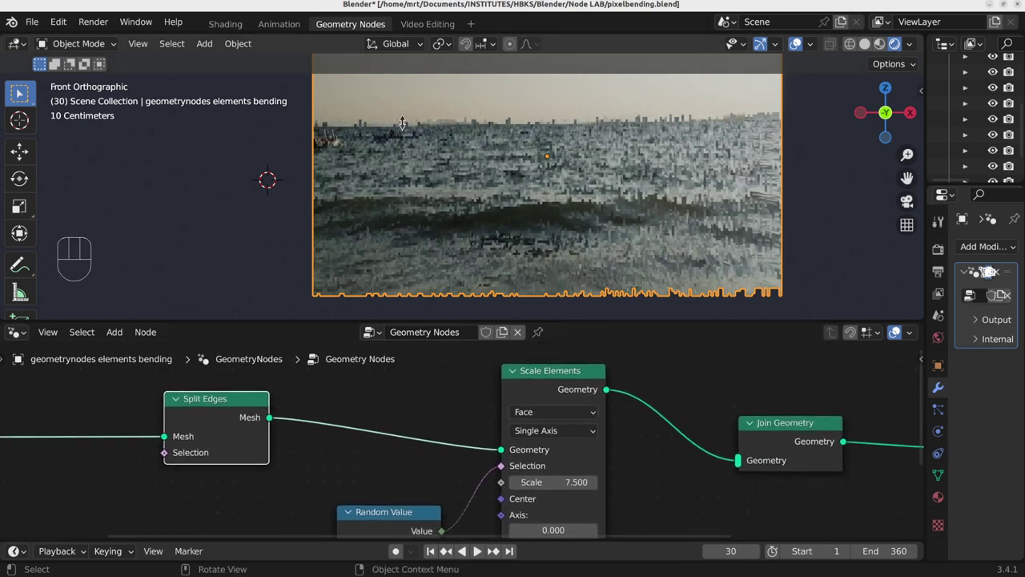
{"action": "scroll", "coordinate": [513, 416], "scroll_direction": "right", "scroll_amount": 1}
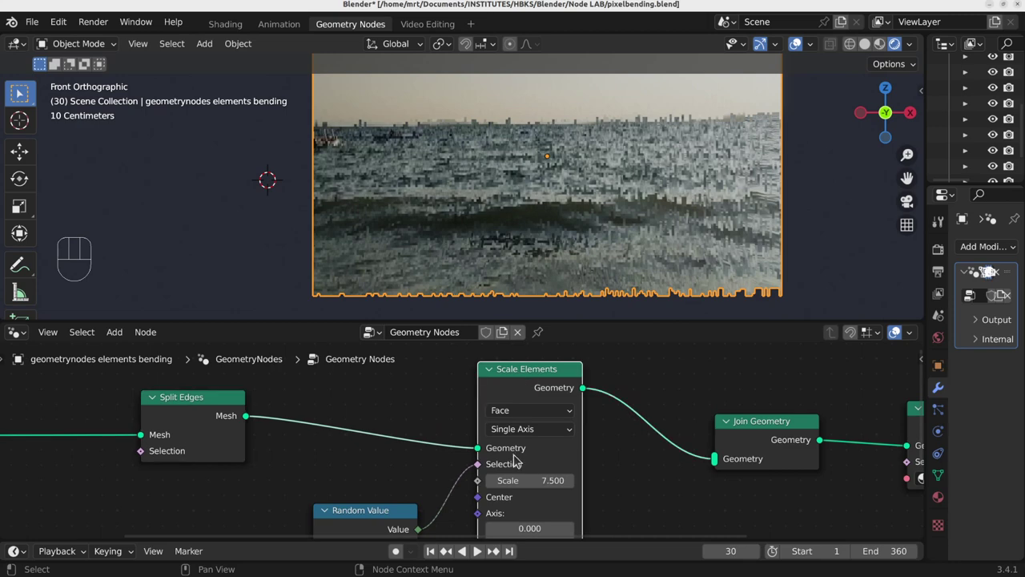
{"action": "scroll", "coordinate": [521, 448], "scroll_direction": "down", "scroll_amount": 2}
{"action": "scroll", "coordinate": [488, 409], "scroll_direction": "up", "scroll_amount": 3}
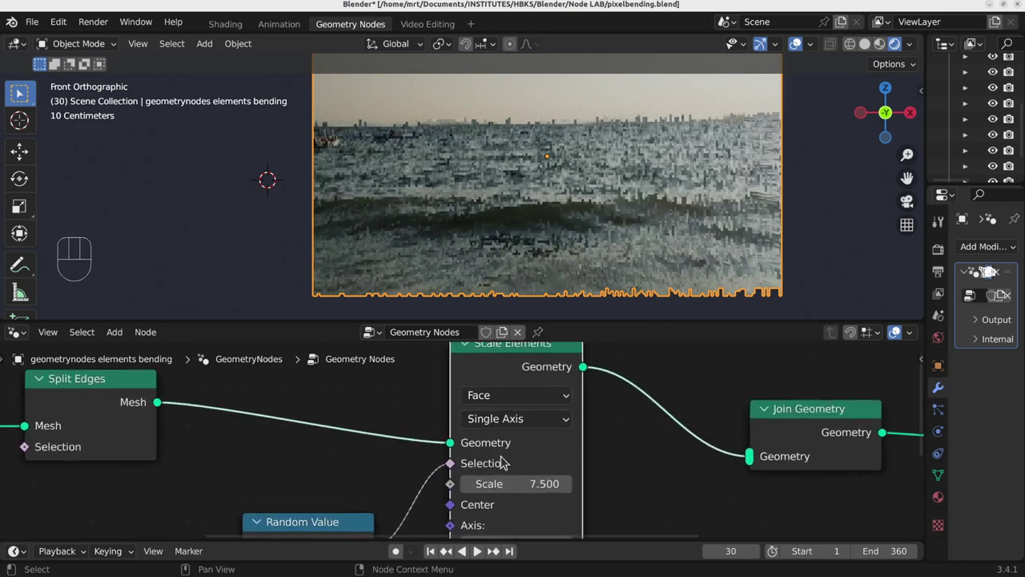
{"action": "mouse_move", "coordinate": [376, 474]}
{"action": "middle_mouse_down"}
{"action": "mouse_move", "coordinate": [391, 435]}
{"action": "mouse_move", "coordinate": [366, 478]}
{"action": "middle_mouse_up"}
{"action": "middle_click_drag", "start_coordinate": [501, 360], "coordinate": [499, 370]}
{"action": "scroll", "coordinate": [446, 425], "scroll_direction": "down", "scroll_amount": 6}
{"action": "middle_click_drag", "start_coordinate": [390, 525], "coordinate": [391, 483]}
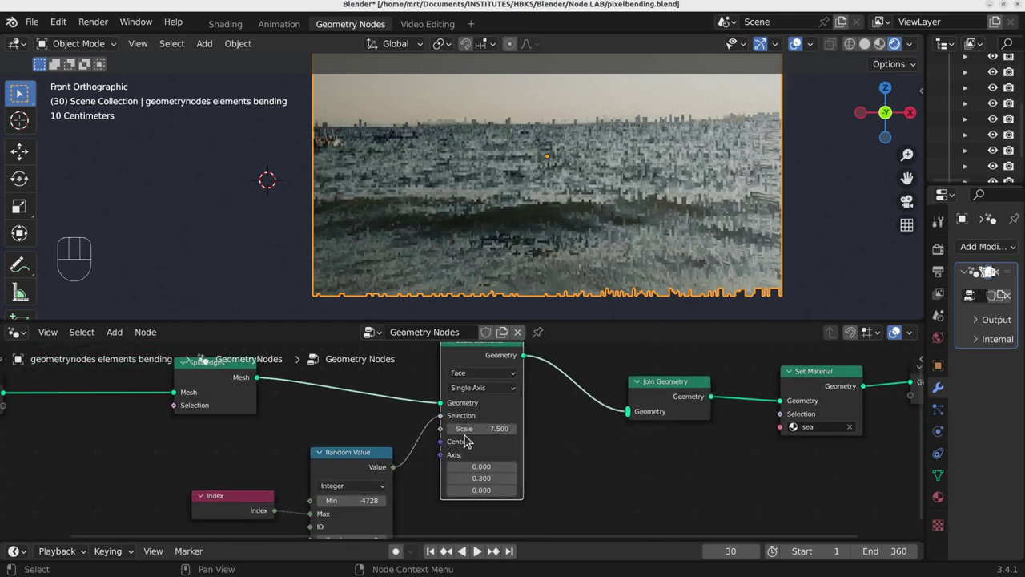
{"action": "scroll", "coordinate": [353, 490], "scroll_direction": "down", "scroll_amount": 1, "text": "shift"}
Step: Move the Random Value node slightly upward, away from the Index node that feeds it
{"action": "left_click", "coordinate": [232, 487]}
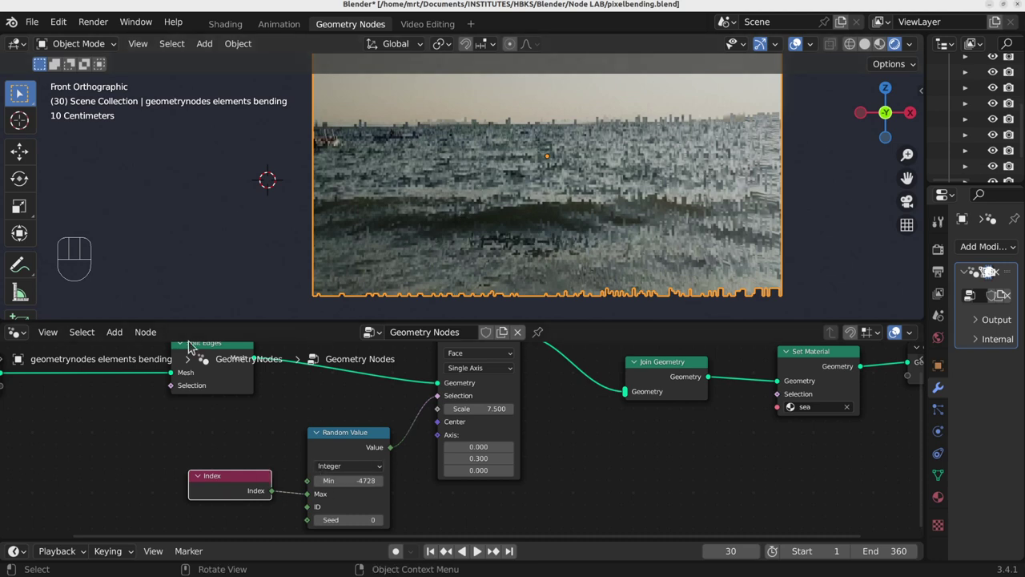
{"action": "left_click_drag", "start_coordinate": [350, 462], "coordinate": [347, 434]}
{"action": "middle_click_drag", "start_coordinate": [447, 437], "coordinate": [387, 483]}
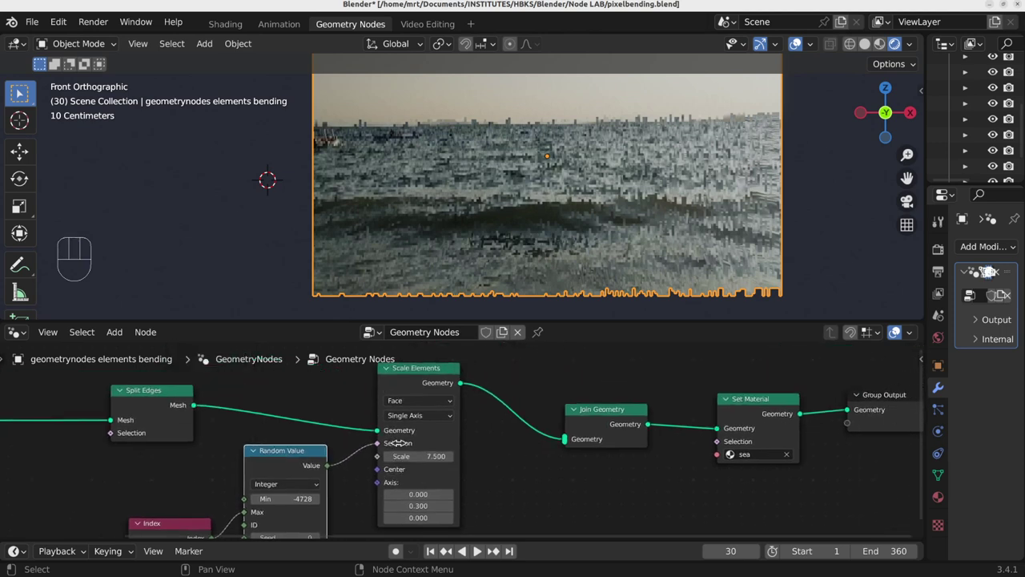
Step: Delete the Join Geometry and Set Material nodes, leaving Scale Elements linked straight to Group Output, and move Scale Elements slightly right
{"action": "middle_click_drag", "start_coordinate": [503, 455], "coordinate": [357, 458]}
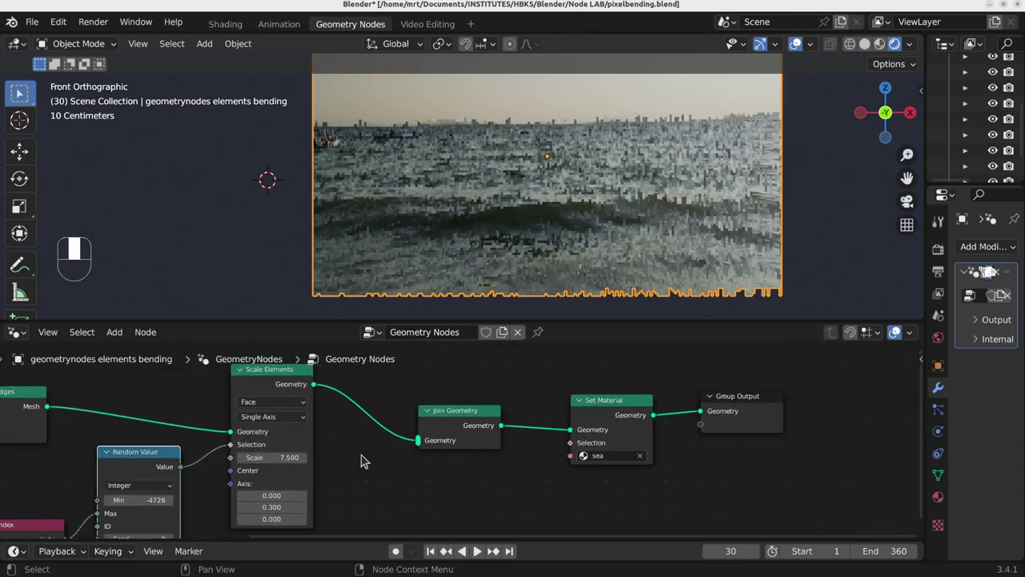
{"action": "left_click_drag", "start_coordinate": [418, 438], "coordinate": [570, 430]}
{"action": "left_click_drag", "start_coordinate": [475, 414], "coordinate": [457, 459]}
{"action": "left_click_drag", "start_coordinate": [570, 429], "coordinate": [503, 476]}
{"action": "left_click_drag", "start_coordinate": [377, 431], "coordinate": [529, 503]}
{"action": "key", "text": "x"}
{"action": "middle_click_drag", "start_coordinate": [417, 434], "coordinate": [485, 452]}
{"action": "left_click_drag", "start_coordinate": [324, 390], "coordinate": [390, 393]}
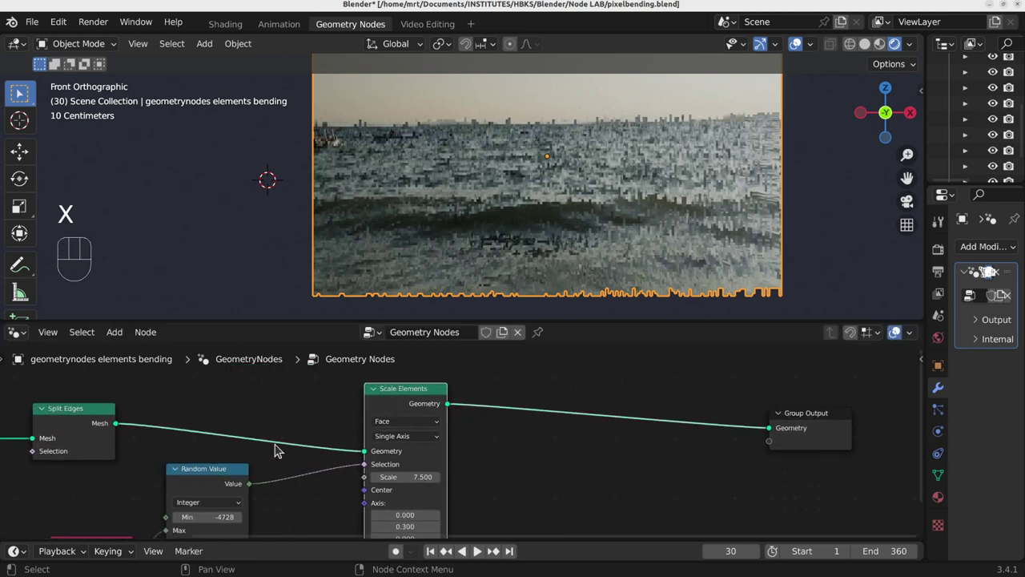
Step: Lower the Scale Elements node's Scale to 0.500 and deselect the plane to inspect its faces up close
{"action": "middle_click_drag", "start_coordinate": [276, 442], "coordinate": [411, 403]}
{"action": "scroll", "coordinate": [411, 404], "scroll_direction": "down", "scroll_amount": 2}
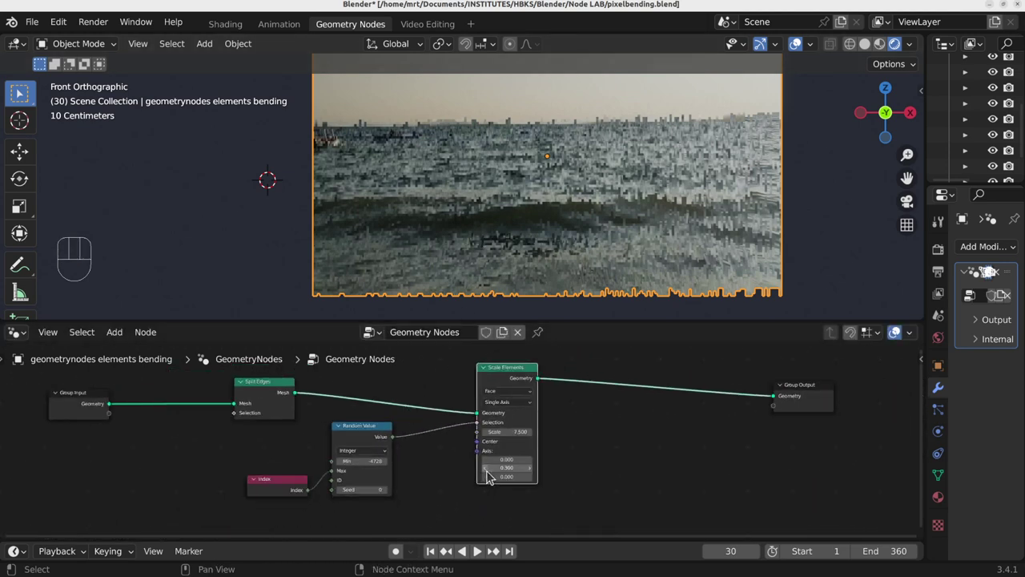
{"action": "left_click_drag", "start_coordinate": [502, 469], "coordinate": [478, 442]}
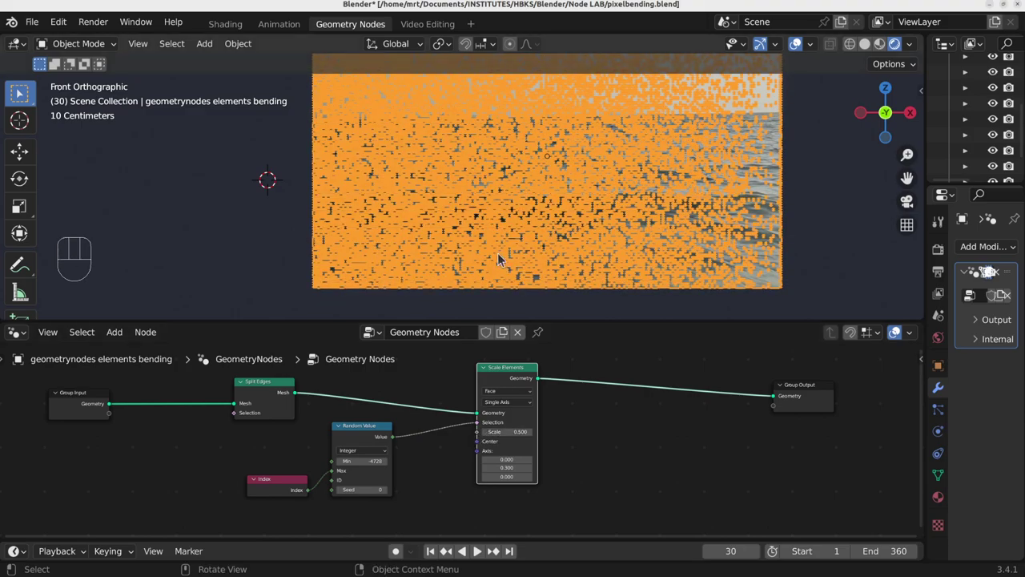
{"action": "scroll", "coordinate": [513, 217], "scroll_direction": "up", "scroll_amount": 3}
{"action": "scroll", "coordinate": [513, 216], "scroll_direction": "down", "scroll_amount": 4}
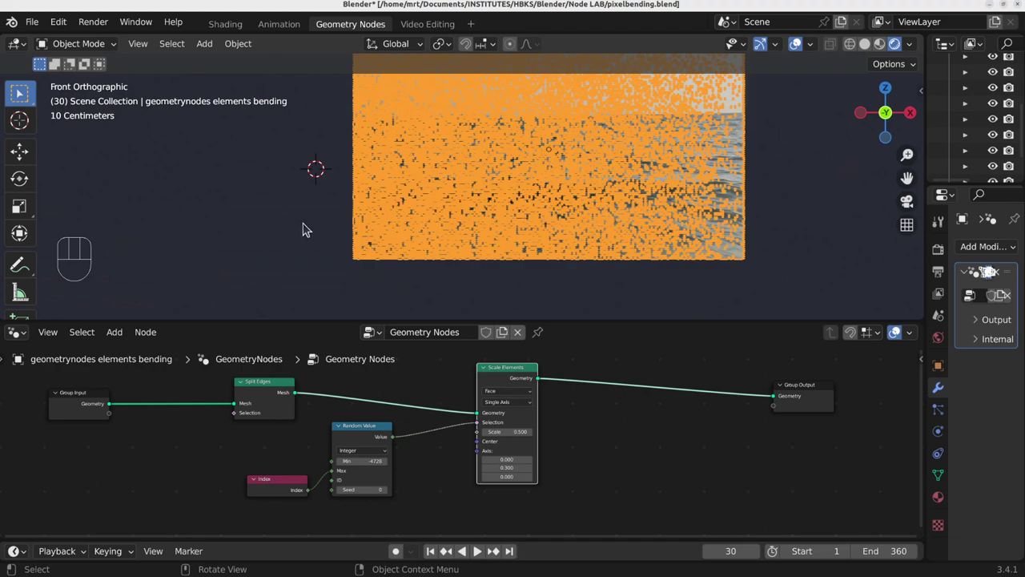
{"action": "left_click", "coordinate": [303, 230]}
{"action": "scroll", "coordinate": [492, 200], "scroll_direction": "up", "scroll_amount": 5}
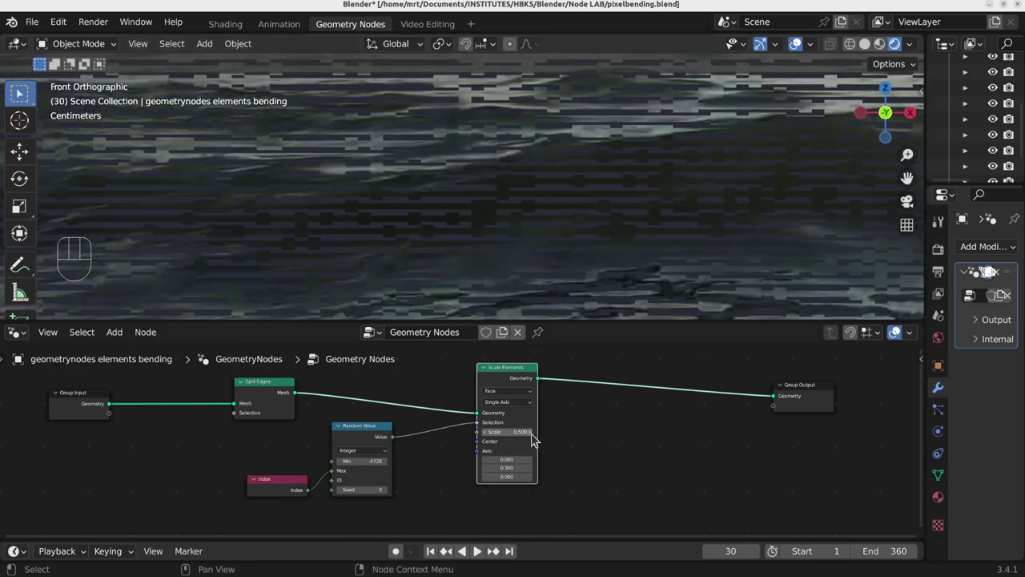
Step: Raise the Scale Elements node's Scale to 4.100 and look at the whole plane
{"action": "left_click_drag", "start_coordinate": [533, 438], "coordinate": [597, 438]}
{"action": "scroll", "coordinate": [559, 226], "scroll_direction": "down", "scroll_amount": 4}
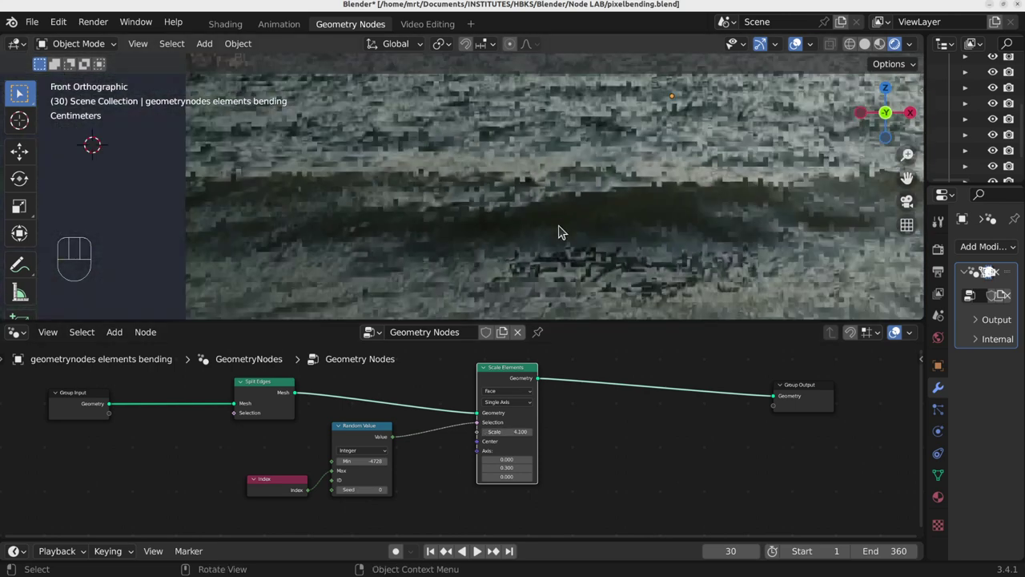
{"action": "scroll", "coordinate": [559, 232], "scroll_direction": "down", "scroll_amount": 3}
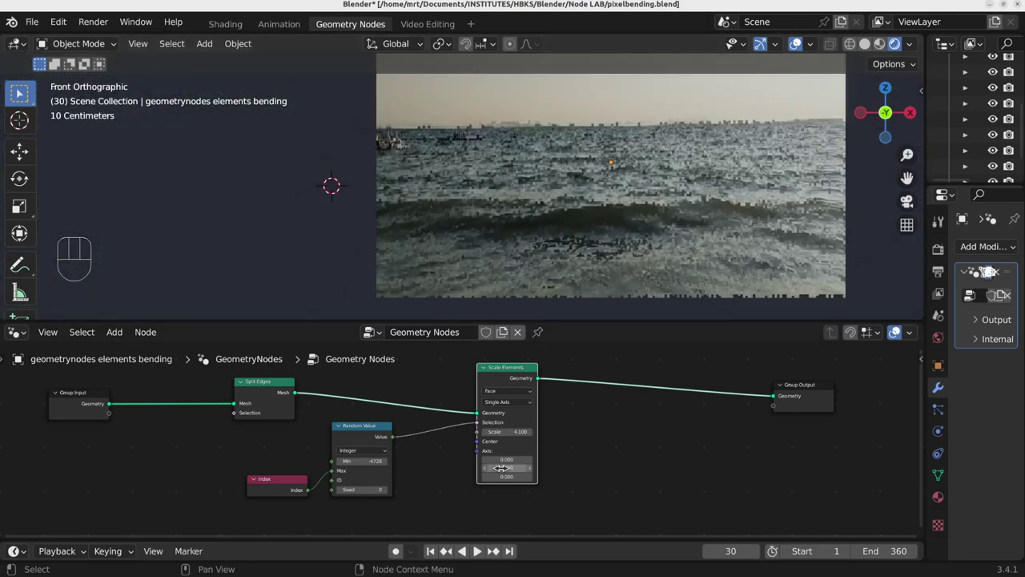
Step: Set the Y component of the Scale Elements node's axis to 3.500 and leave its Scale at 4.100
{"action": "scroll", "coordinate": [506, 460], "scroll_direction": "up", "scroll_amount": 3}
{"action": "mouse_move", "coordinate": [504, 461]}
{"action": "left_mouse_down"}
{"action": "mouse_move", "coordinate": [488, 464]}
{"action": "mouse_move", "coordinate": [519, 472]}
{"action": "left_mouse_up"}
{"action": "left_click_drag", "start_coordinate": [516, 421], "coordinate": [556, 421]}
{"action": "right_click", "coordinate": [556, 421]}
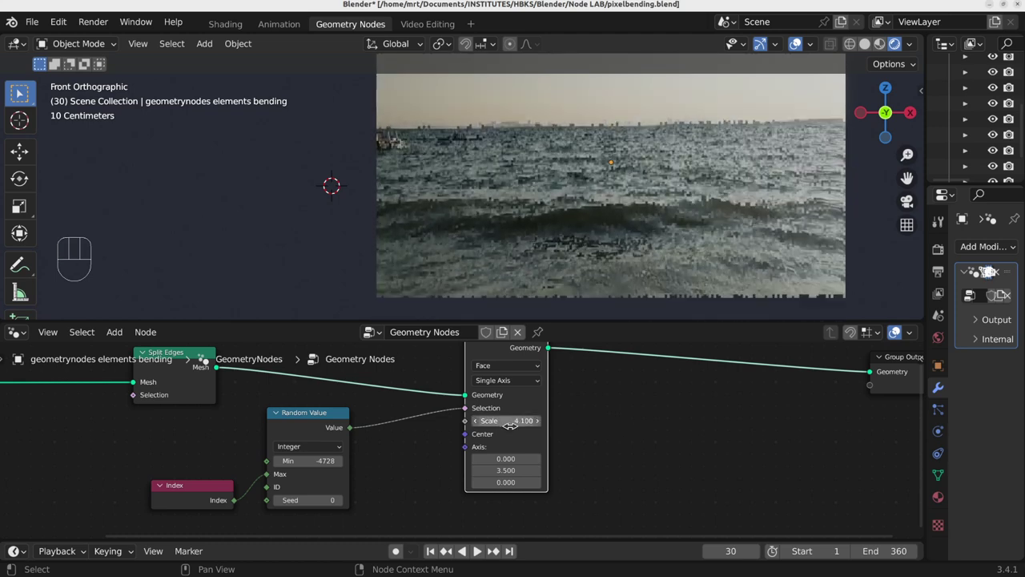
Step: Bring the GeometryNodes Instance Bending plane into view and select it to show its node tree
{"action": "scroll", "coordinate": [554, 187], "scroll_direction": "down", "scroll_amount": 2}
{"action": "scroll", "coordinate": [485, 407], "scroll_direction": "down", "scroll_amount": 4}
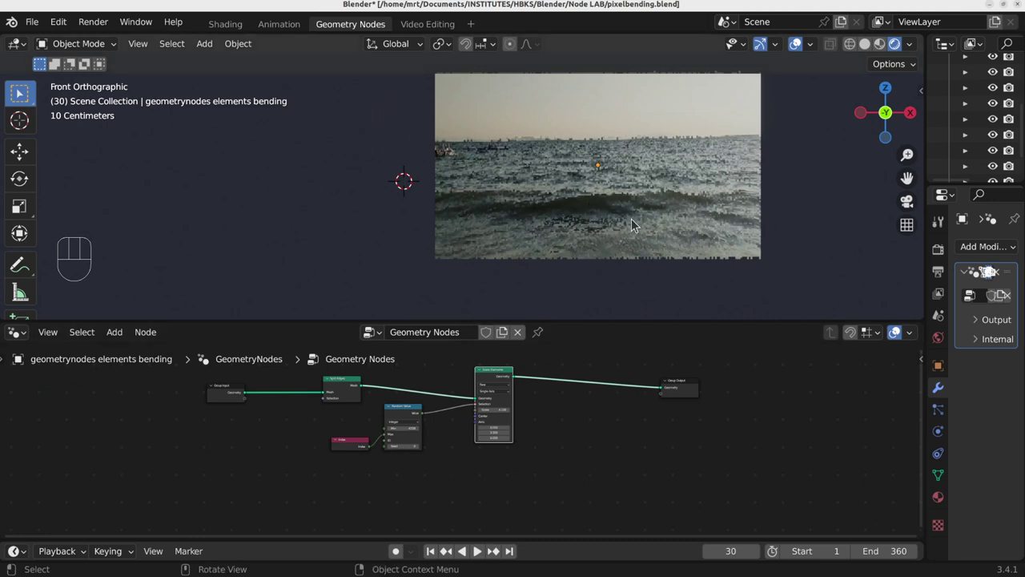
{"action": "middle_click_drag", "start_coordinate": [588, 176], "coordinate": [514, 193], "text": "shift"}
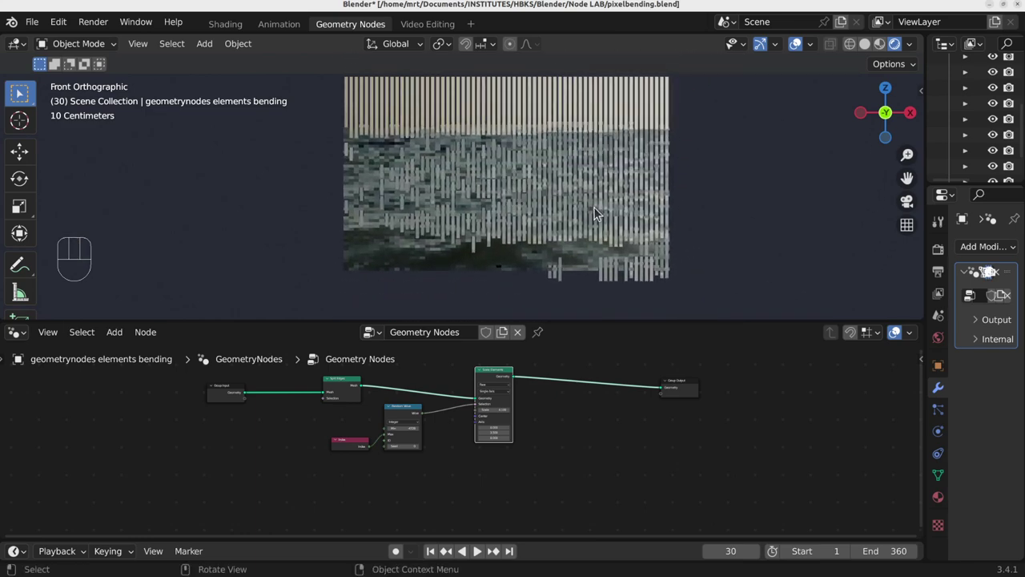
{"action": "middle_click_drag", "start_coordinate": [548, 223], "coordinate": [499, 248], "text": "shift"}
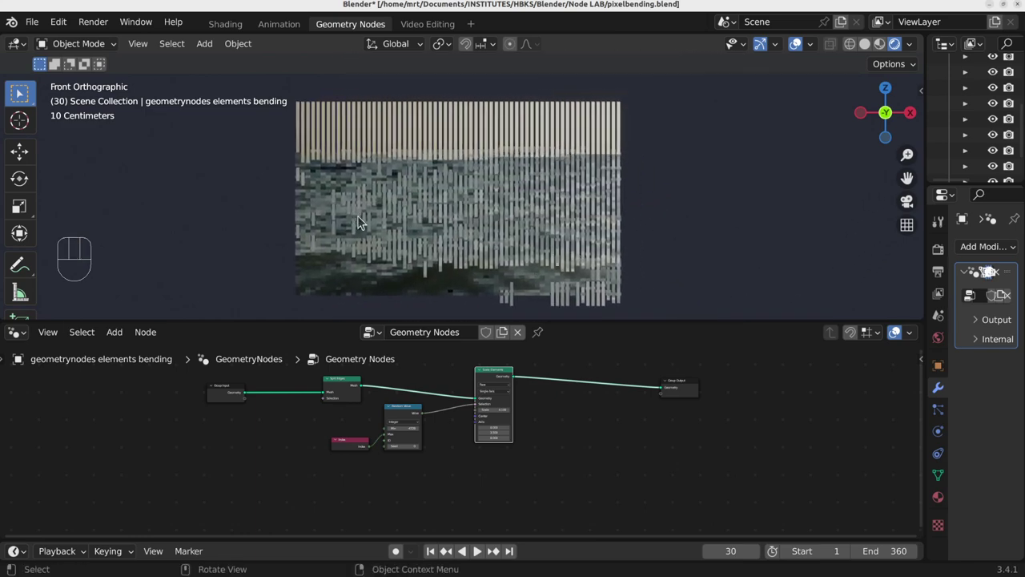
{"action": "left_click", "coordinate": [422, 233]}
Step: Move the Group Input node closer to the Subdivide Mesh node at the start of the tree
{"action": "middle_click_drag", "start_coordinate": [560, 450], "coordinate": [424, 432]}
{"action": "scroll", "coordinate": [468, 433], "scroll_direction": "up", "scroll_amount": 2}
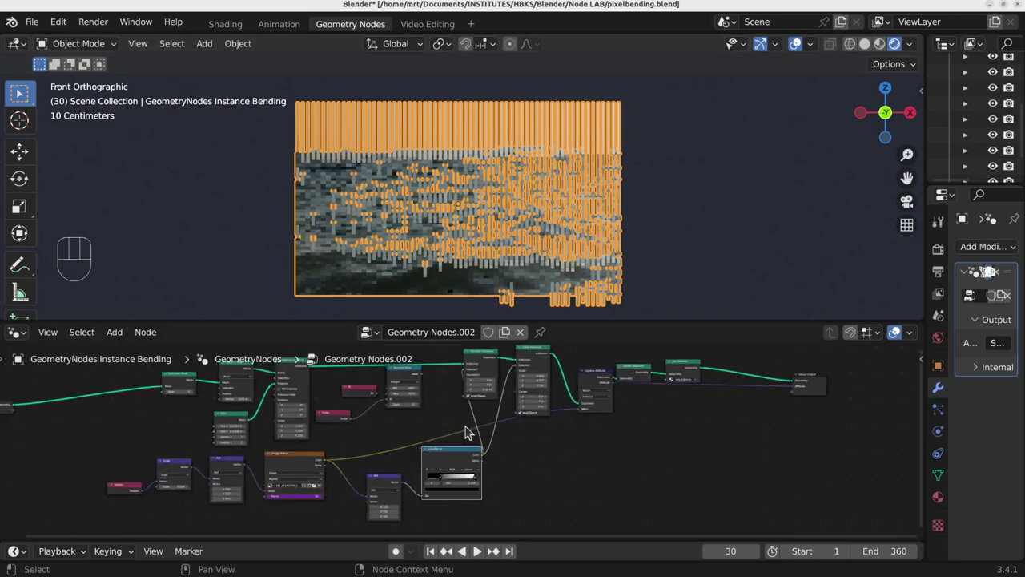
{"action": "left_click_drag", "start_coordinate": [68, 415], "coordinate": [160, 401]}
{"action": "scroll", "coordinate": [257, 417], "scroll_direction": "up", "scroll_amount": 3}
{"action": "scroll", "coordinate": [259, 418], "scroll_direction": "up", "scroll_amount": 4}
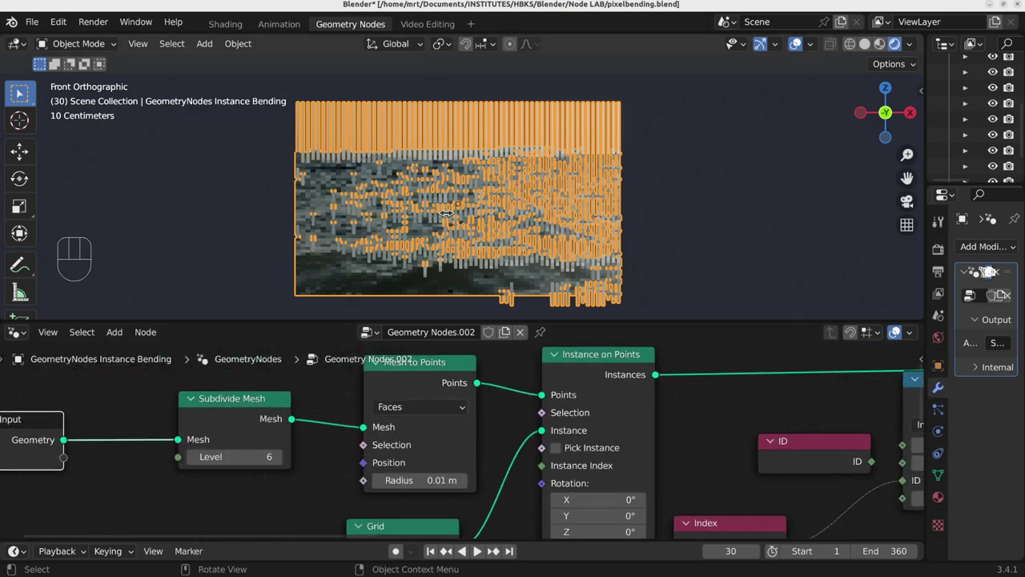
Step: Check the plane's base mesh in Edit Mode, return to Object Mode and examine the Subdivide Mesh and Mesh to Points nodes
{"action": "key", "text": "Tab"}
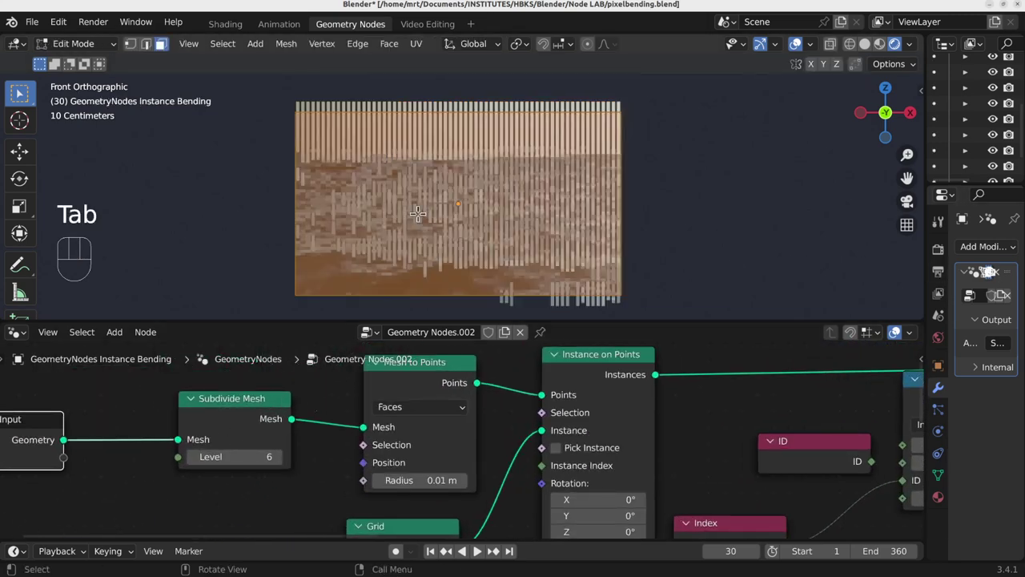
{"action": "key", "text": "Tab"}
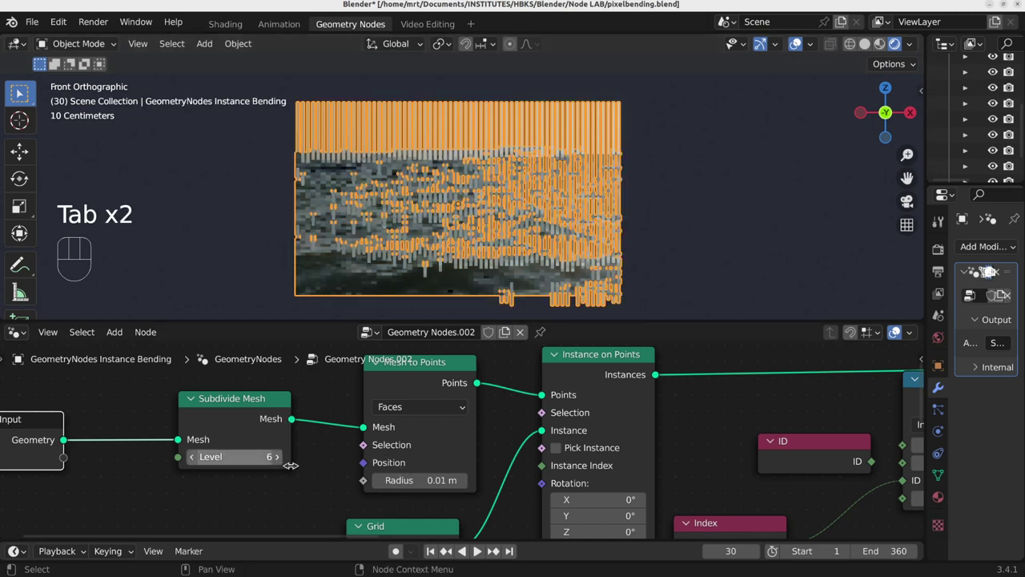
{"action": "middle_click_drag", "start_coordinate": [430, 420], "coordinate": [359, 435]}
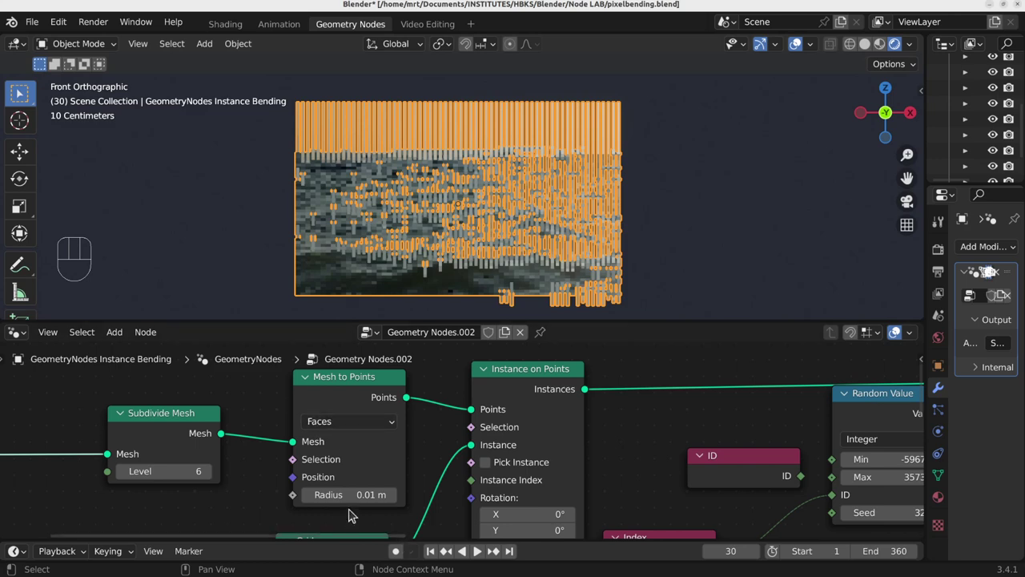
{"action": "middle_click_drag", "start_coordinate": [312, 431], "coordinate": [308, 412]}
Step: Examine the Grid node's size and vertex settings and browse the mesh primitive nodes that can be added
{"action": "scroll", "coordinate": [352, 449], "scroll_direction": "down", "scroll_amount": 4}
{"action": "middle_click_drag", "start_coordinate": [273, 513], "coordinate": [343, 463]}
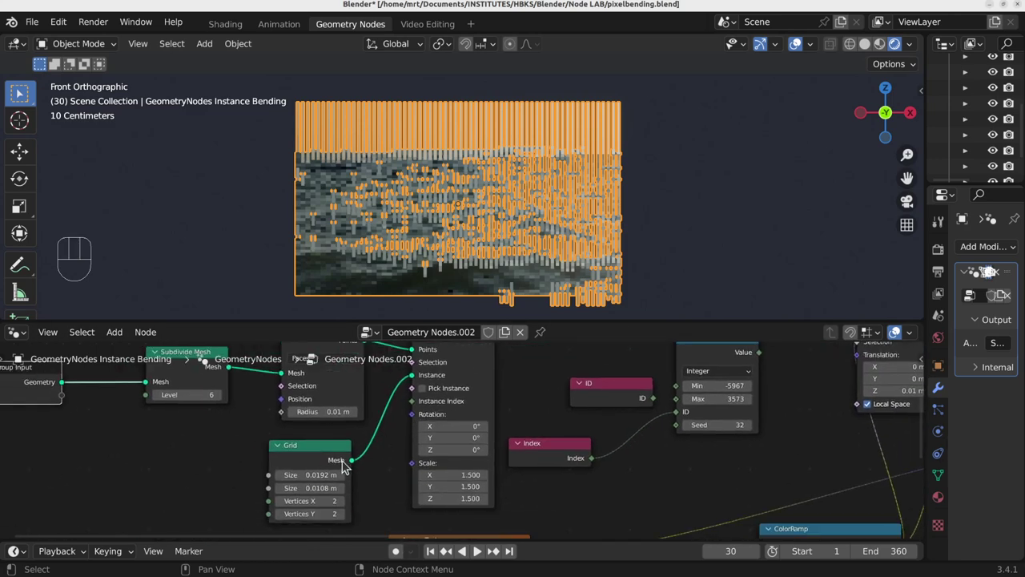
{"action": "left_click", "coordinate": [321, 444]}
{"action": "scroll", "coordinate": [312, 436], "scroll_direction": "up", "scroll_amount": 3}
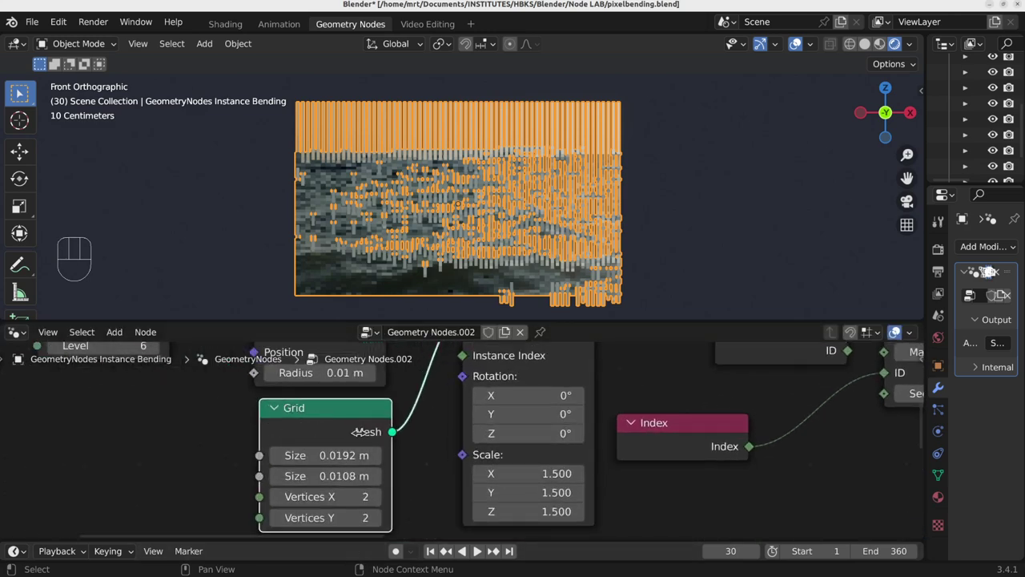
{"action": "scroll", "coordinate": [344, 437], "scroll_direction": "down", "scroll_amount": 1}
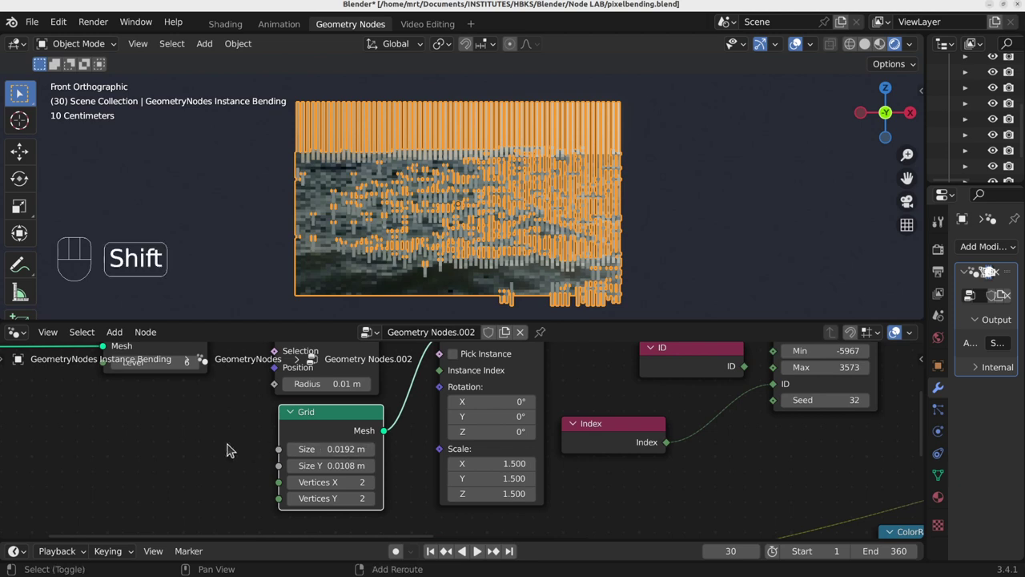
{"action": "key", "text": "shift+a"}
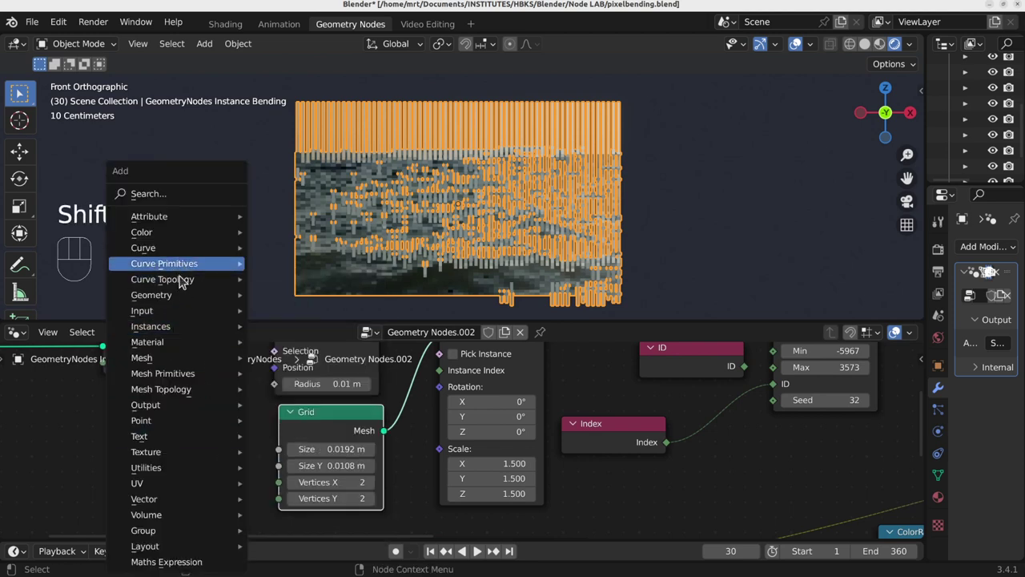
{"action": "mouse_move", "coordinate": [182, 375]}
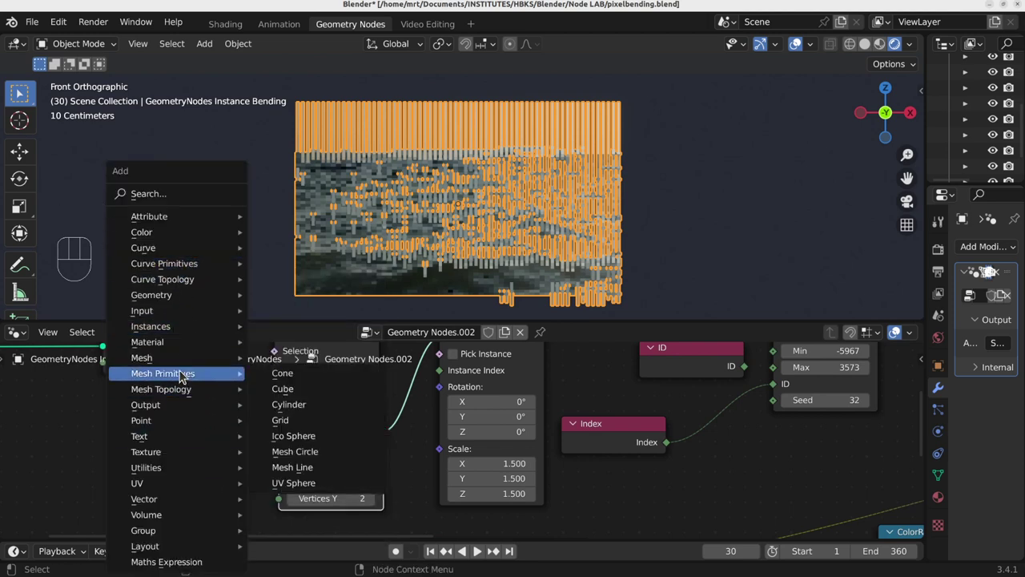
Step: Delete the unused ID, Index and Random Value nodes between Instance on Points and Translate Instances
{"action": "middle_click_drag", "start_coordinate": [547, 412], "coordinate": [415, 457]}
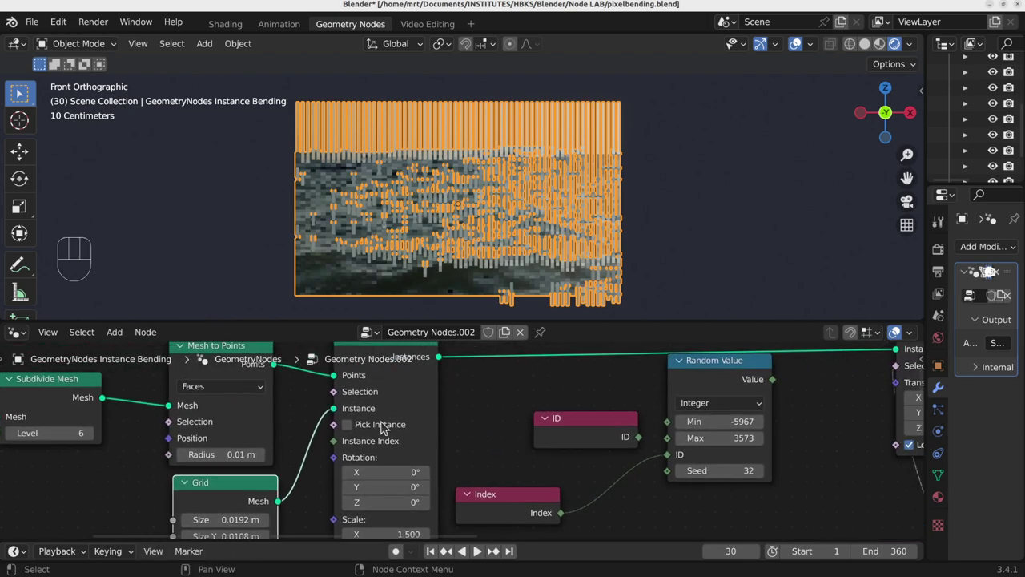
{"action": "middle_click_drag", "start_coordinate": [536, 442], "coordinate": [225, 463]}
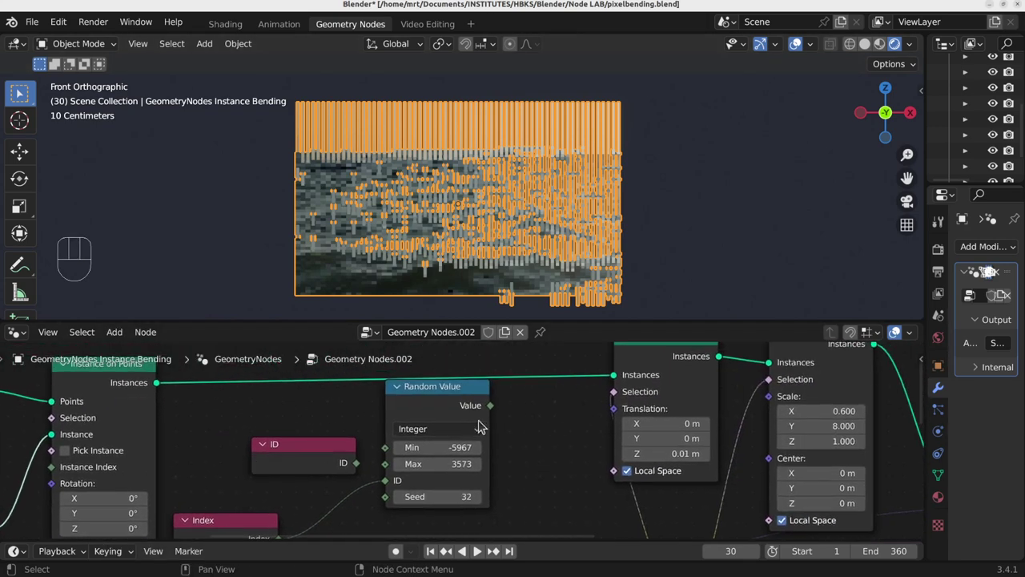
{"action": "scroll", "coordinate": [436, 467], "scroll_direction": "down", "scroll_amount": 4}
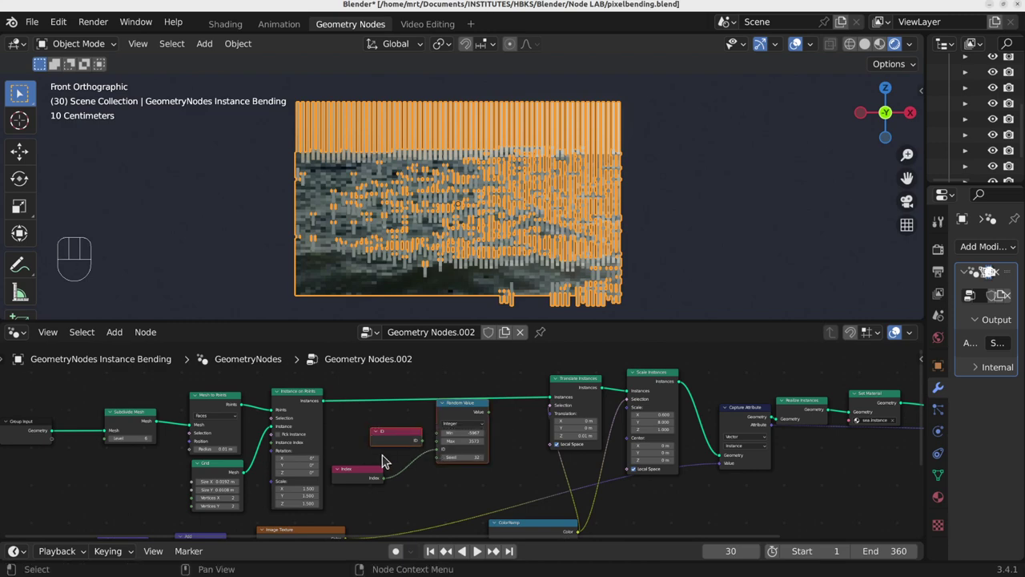
{"action": "scroll", "coordinate": [491, 441], "scroll_direction": "up", "scroll_amount": 4}
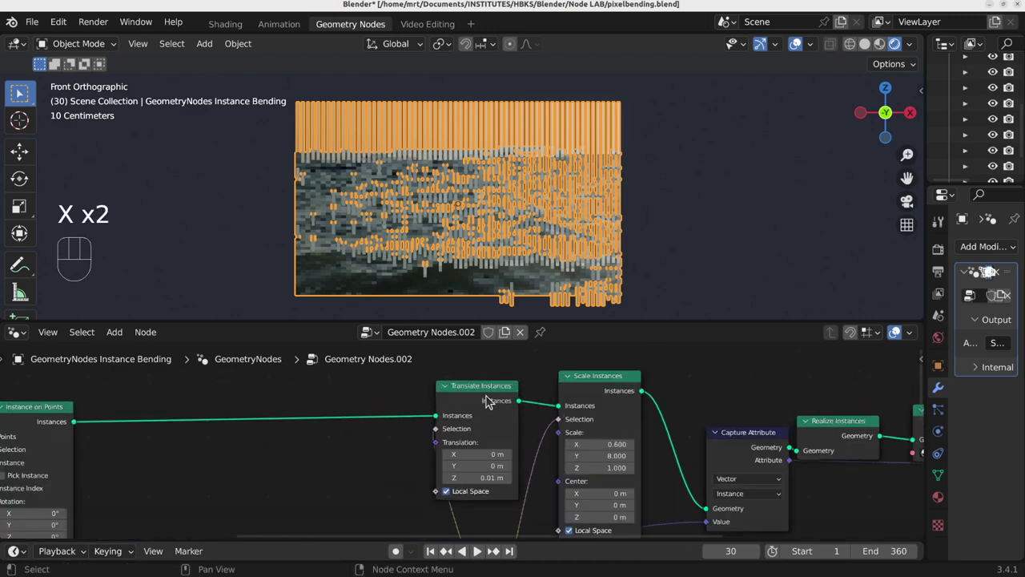
Step: Move Translate Instances slightly closer to Scale Instances and bring the ColorRamp node up and left, just below Translate Instances
{"action": "left_click_drag", "start_coordinate": [477, 393], "coordinate": [490, 395]}
{"action": "scroll", "coordinate": [449, 450], "scroll_direction": "down", "scroll_amount": 5}
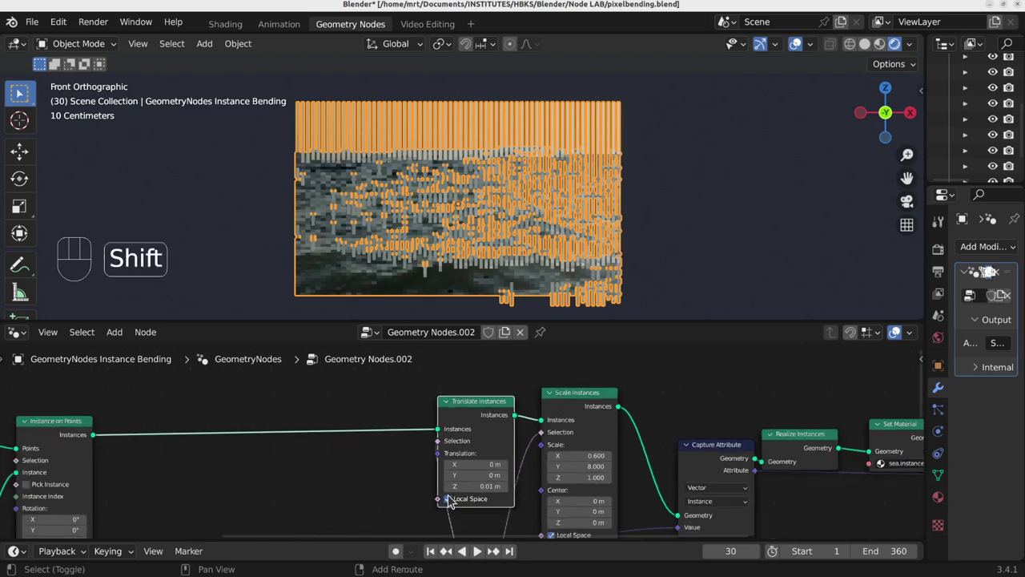
{"action": "middle_click_drag", "start_coordinate": [448, 499], "coordinate": [469, 433], "text": "shift"}
{"action": "scroll", "coordinate": [459, 445], "scroll_direction": "down", "scroll_amount": 5}
{"action": "left_click_drag", "start_coordinate": [447, 528], "coordinate": [371, 486]}
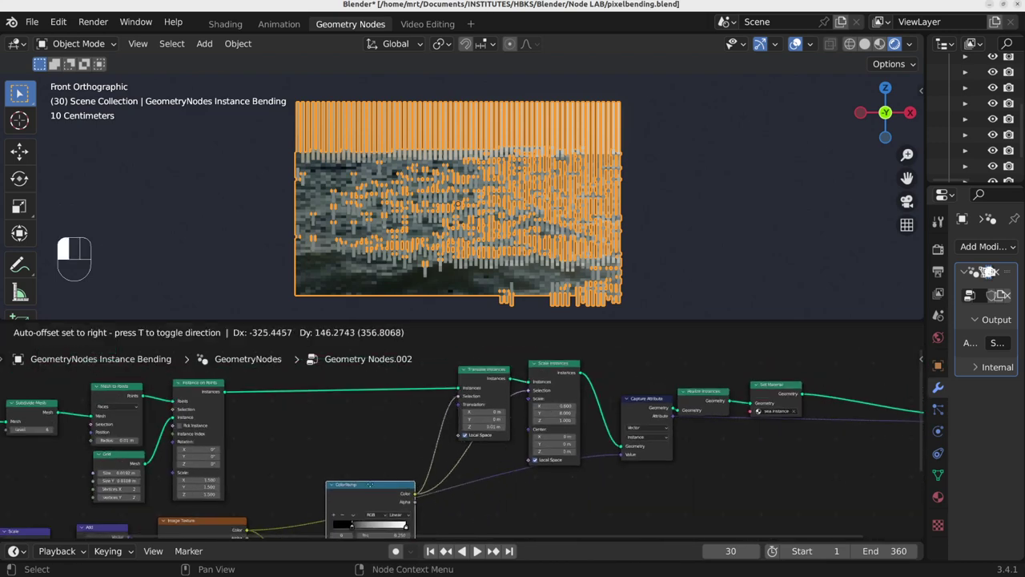
{"action": "scroll", "coordinate": [490, 389], "scroll_direction": "up", "scroll_amount": 3}
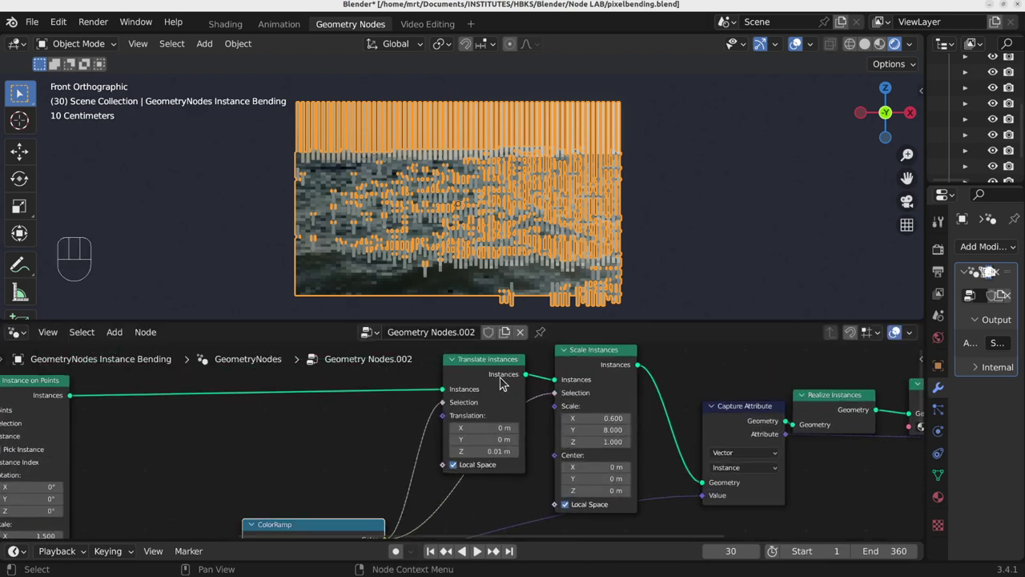
Step: Examine the Translate Instances node's Z translation of 0.01 m and inspect the instances from the side
{"action": "scroll", "coordinate": [477, 389], "scroll_direction": "up", "scroll_amount": 2}
{"action": "middle_click_drag", "start_coordinate": [470, 257], "coordinate": [464, 229]}
{"action": "middle_click_drag", "start_coordinate": [572, 181], "coordinate": [463, 218]}
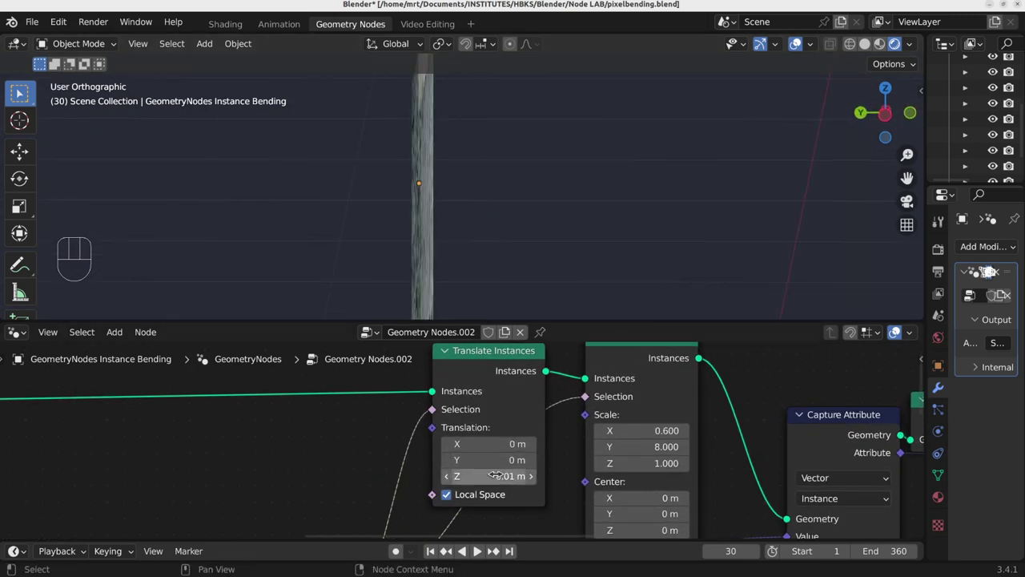
{"action": "middle_click_drag", "start_coordinate": [532, 228], "coordinate": [487, 232]}
{"action": "scroll", "coordinate": [453, 439], "scroll_direction": "down", "scroll_amount": 2}
Step: Move the ColorRamp node up towards Translate Instances and bring the Image Texture node right, close to the vector Add node beside ColorRamp
{"action": "middle_click_drag", "start_coordinate": [417, 481], "coordinate": [533, 372], "text": "shift"}
{"action": "left_click_drag", "start_coordinate": [437, 440], "coordinate": [438, 406]}
{"action": "middle_click_drag", "start_coordinate": [342, 439], "coordinate": [350, 422]}
{"action": "scroll", "coordinate": [350, 422], "scroll_direction": "down", "scroll_amount": 2}
{"action": "key", "text": "g"}
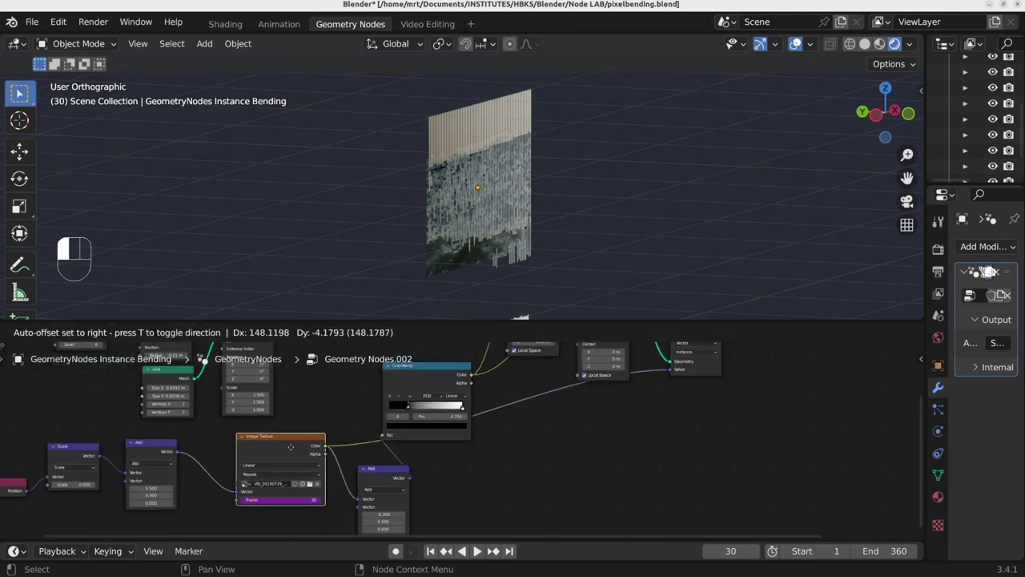
{"action": "scroll", "coordinate": [339, 377], "scroll_direction": "down", "scroll_amount": 2}
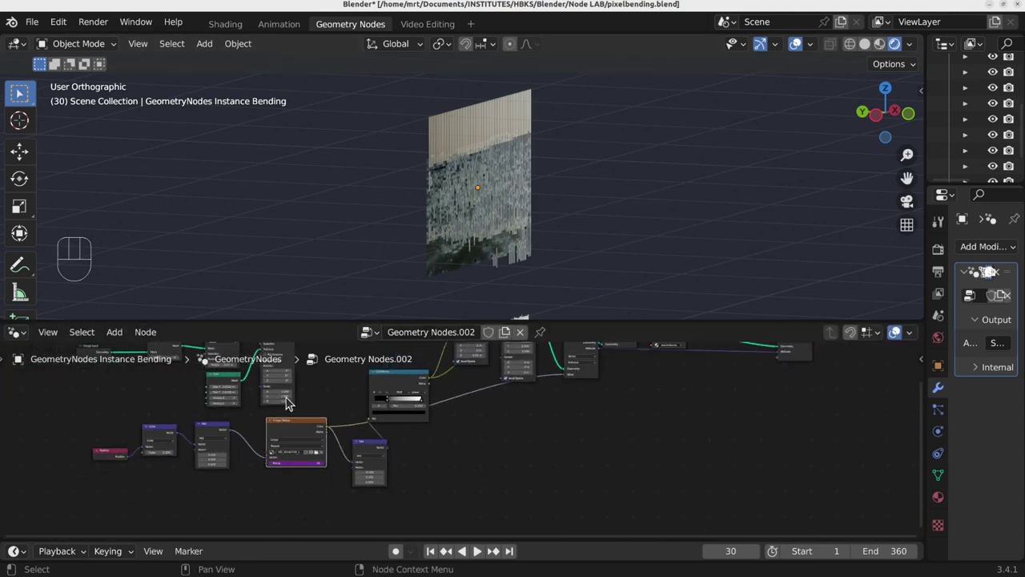
Step: Review the chain from Subdivide Mesh to Instance on Points and nudge the Image Texture and ColorRamp nodes slightly upwards
{"action": "middle_click_drag", "start_coordinate": [294, 396], "coordinate": [379, 437]}
{"action": "scroll", "coordinate": [195, 415], "scroll_direction": "up", "scroll_amount": 2}
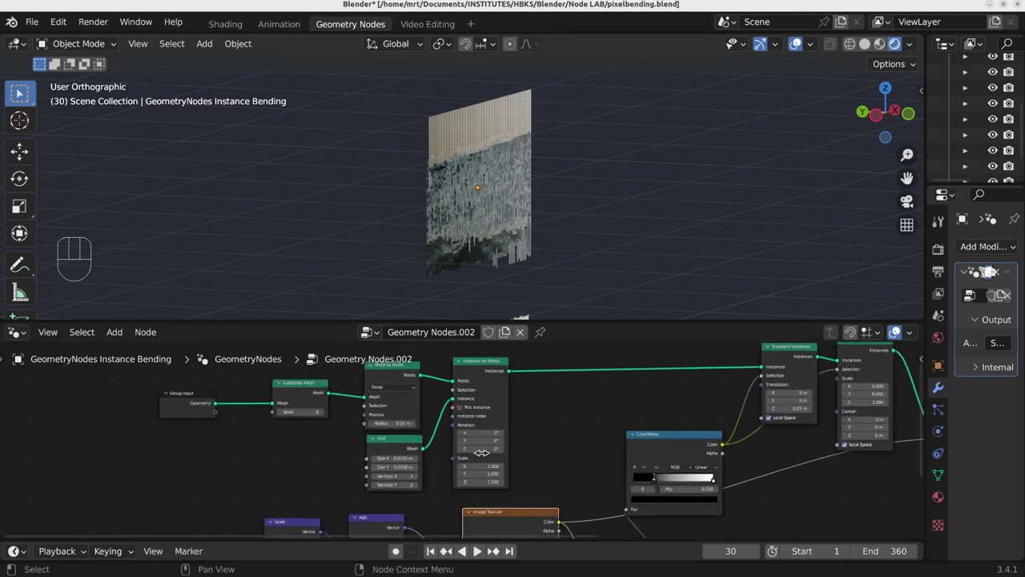
{"action": "middle_click_drag", "start_coordinate": [514, 492], "coordinate": [405, 490]}
{"action": "scroll", "coordinate": [404, 392], "scroll_direction": "up", "scroll_amount": 2}
{"action": "scroll", "coordinate": [397, 404], "scroll_direction": "down", "scroll_amount": 1}
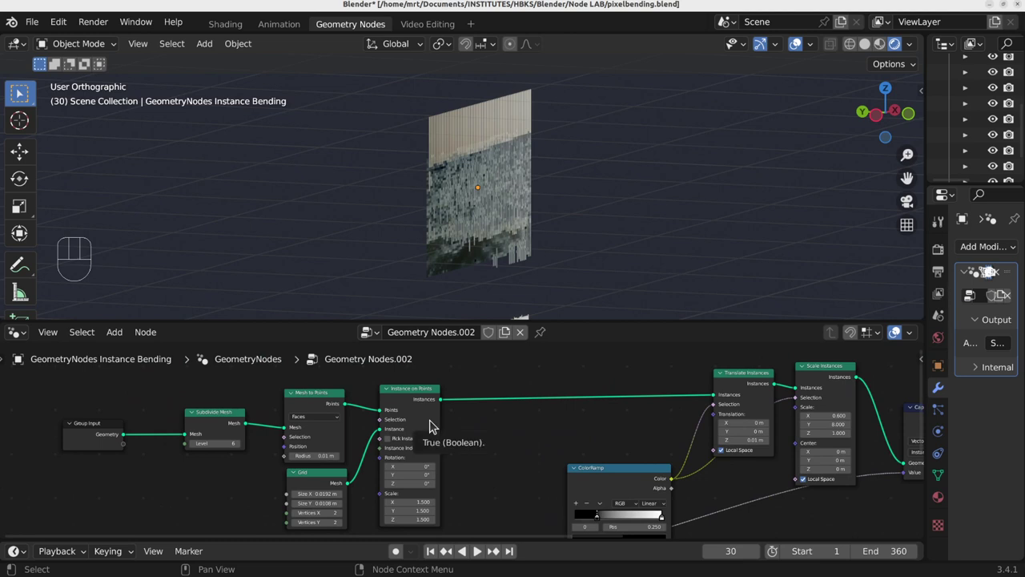
{"action": "middle_click_drag", "start_coordinate": [475, 456], "coordinate": [460, 385]}
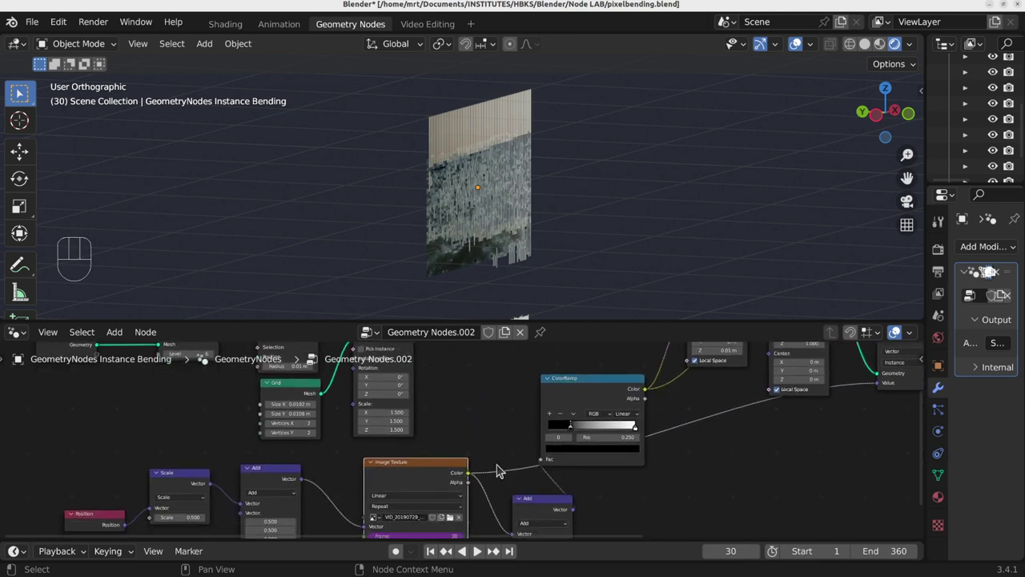
{"action": "left_click_drag", "start_coordinate": [405, 479], "coordinate": [406, 463]}
{"action": "left_click_drag", "start_coordinate": [579, 391], "coordinate": [601, 378]}
{"action": "middle_click_drag", "start_coordinate": [602, 378], "coordinate": [560, 399]}
Step: Return the viewport to the front view, centre the instance bending plane and play the animation to inspect the effect
{"action": "scroll", "coordinate": [526, 179], "scroll_direction": "up", "scroll_amount": 4}
{"action": "middle_click_drag", "start_coordinate": [526, 178], "coordinate": [470, 225]}
{"action": "scroll", "coordinate": [517, 224], "scroll_direction": "down", "scroll_amount": 3}
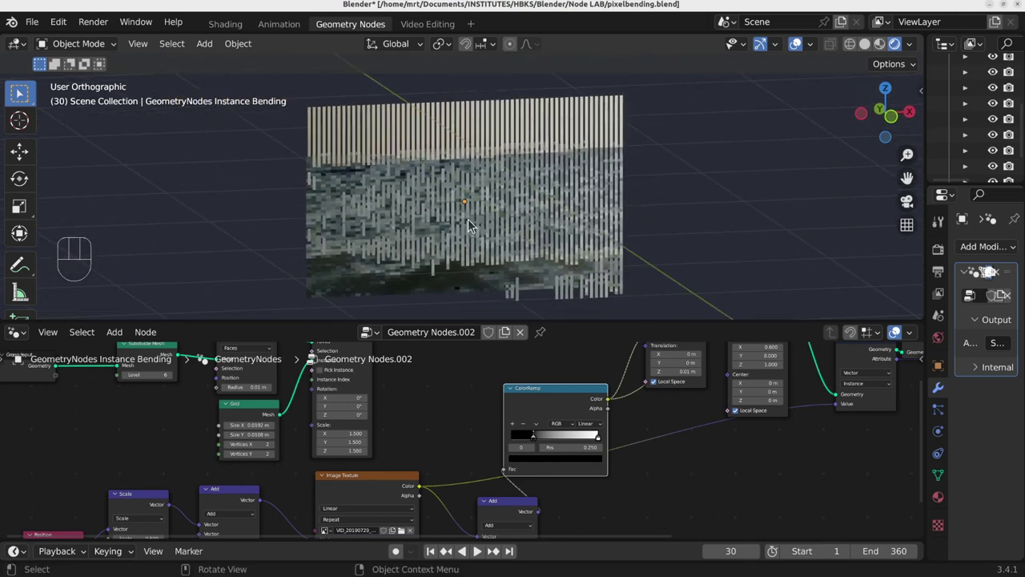
{"action": "key", "text": "KP_1"}
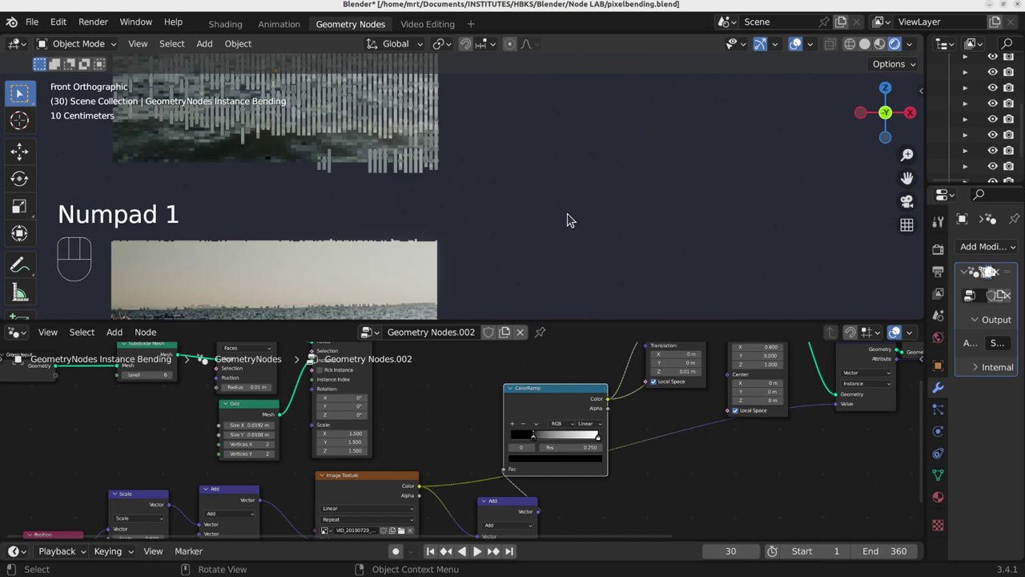
{"action": "middle_click_drag", "start_coordinate": [541, 184], "coordinate": [684, 332], "text": "shift"}
{"action": "key", "text": "space"}
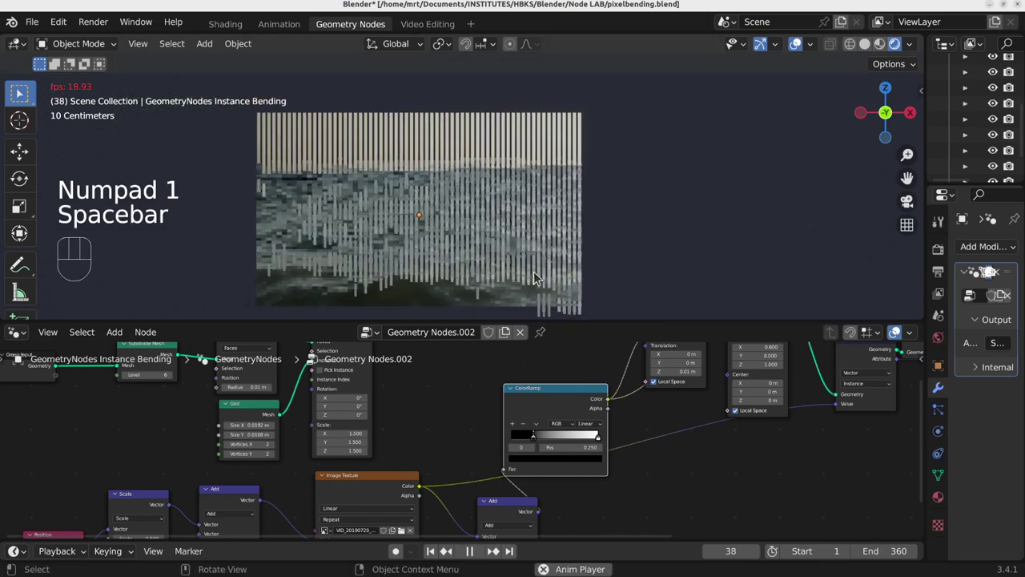
{"action": "scroll", "coordinate": [437, 248], "scroll_direction": "up", "scroll_amount": 2}
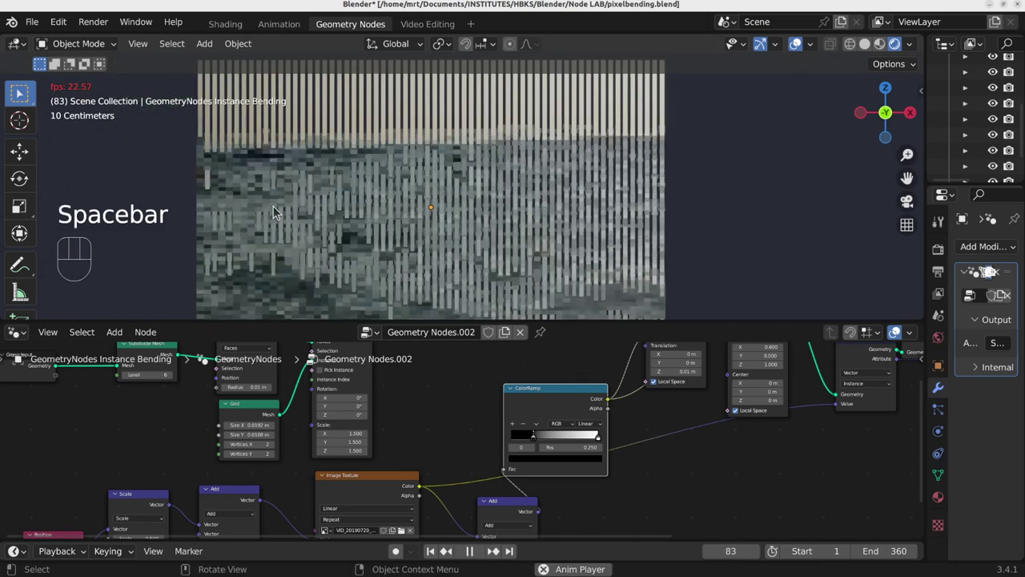
Step: Test the ColorRamp with its white stop at position 0, then set the white stop's position to 0.932
{"action": "left_click_drag", "start_coordinate": [532, 435], "coordinate": [511, 438]}
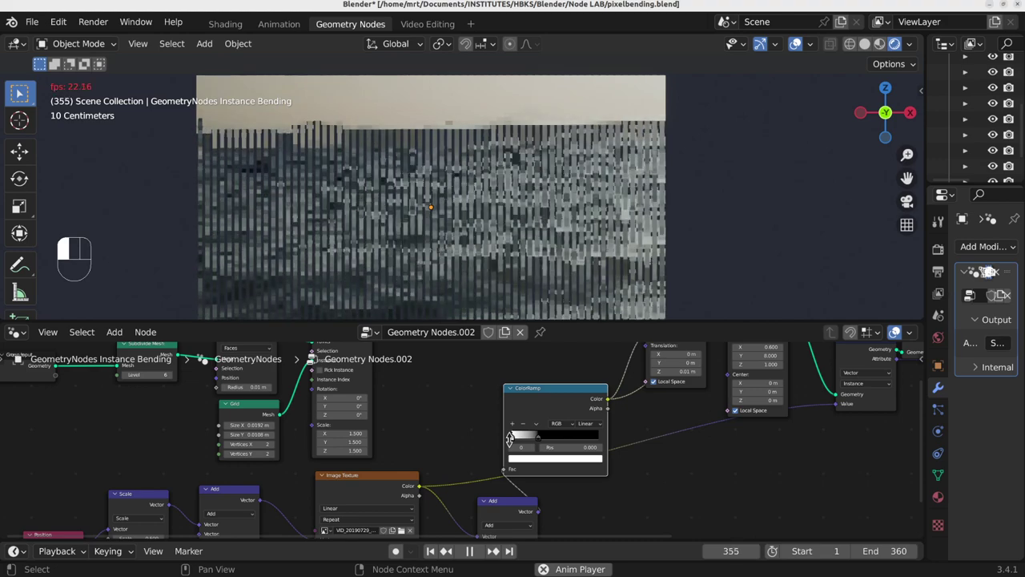
{"action": "left_click_drag", "start_coordinate": [507, 437], "coordinate": [593, 435]}
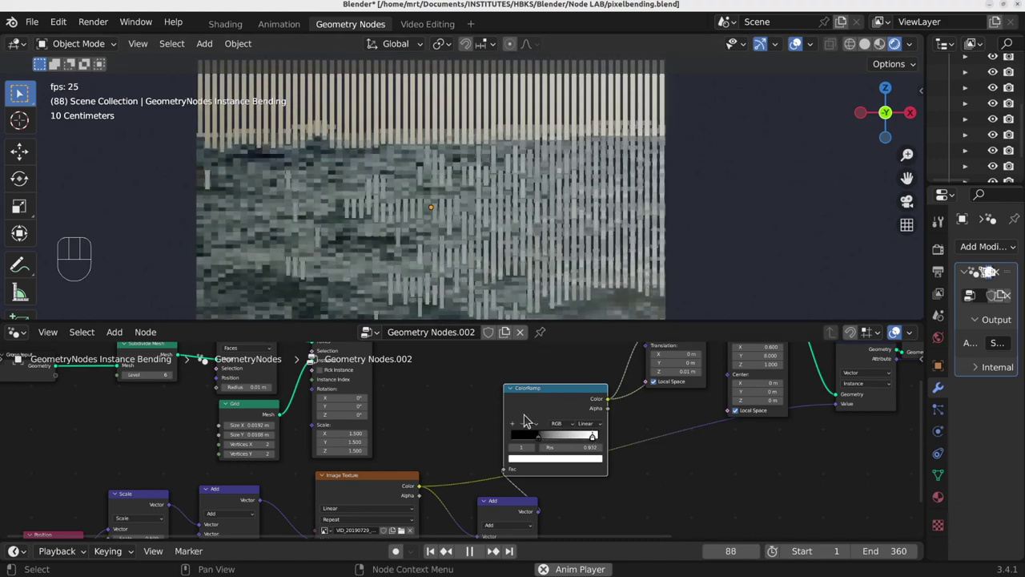
Step: Shift the Translate Instances node slightly left and the Scale Instances node slightly up and left
{"action": "middle_click_drag", "start_coordinate": [640, 411], "coordinate": [490, 481]}
{"action": "mouse_move", "coordinate": [527, 392]}
{"action": "left_mouse_down"}
{"action": "mouse_move", "coordinate": [480, 389]}
{"action": "mouse_move", "coordinate": [507, 390]}
{"action": "left_mouse_up"}
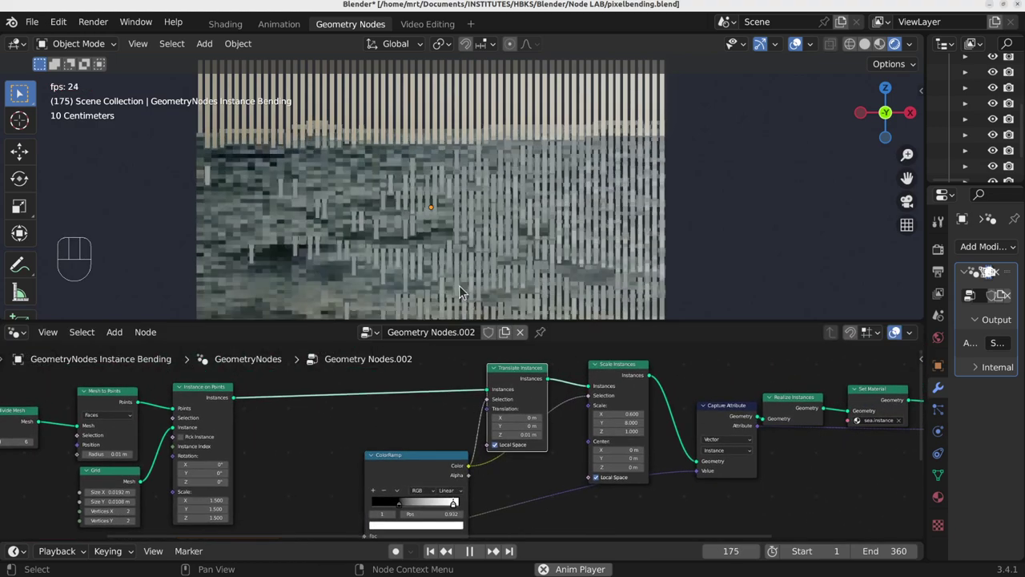
{"action": "mouse_move", "coordinate": [624, 373]}
{"action": "left_mouse_down"}
{"action": "mouse_move", "coordinate": [630, 362]}
{"action": "mouse_move", "coordinate": [617, 358]}
{"action": "left_mouse_up"}
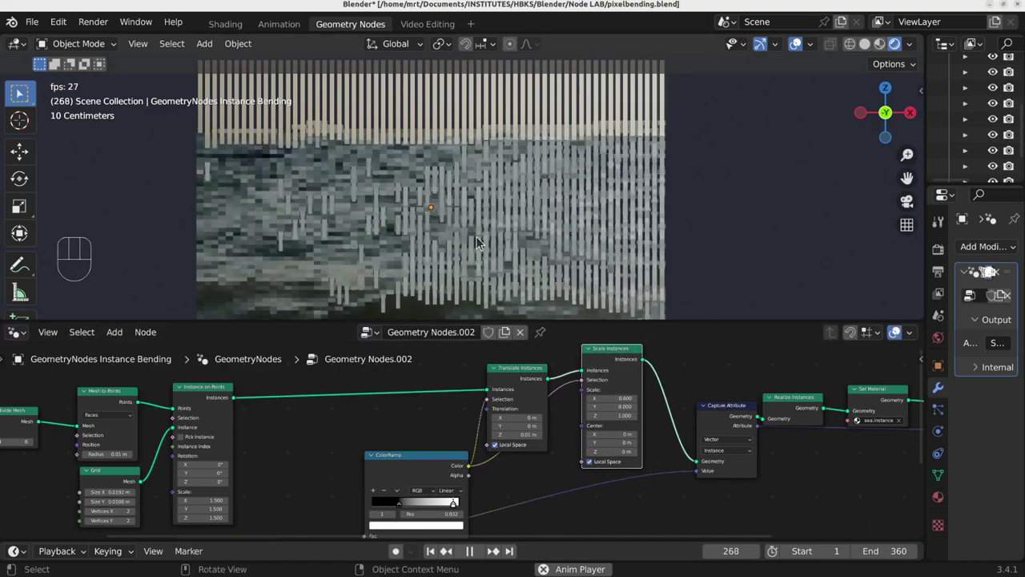
Step: Try Scale Instances X values of 3 and 0.75 while the animation plays
{"action": "scroll", "coordinate": [618, 428], "scroll_direction": "up", "scroll_amount": 2}
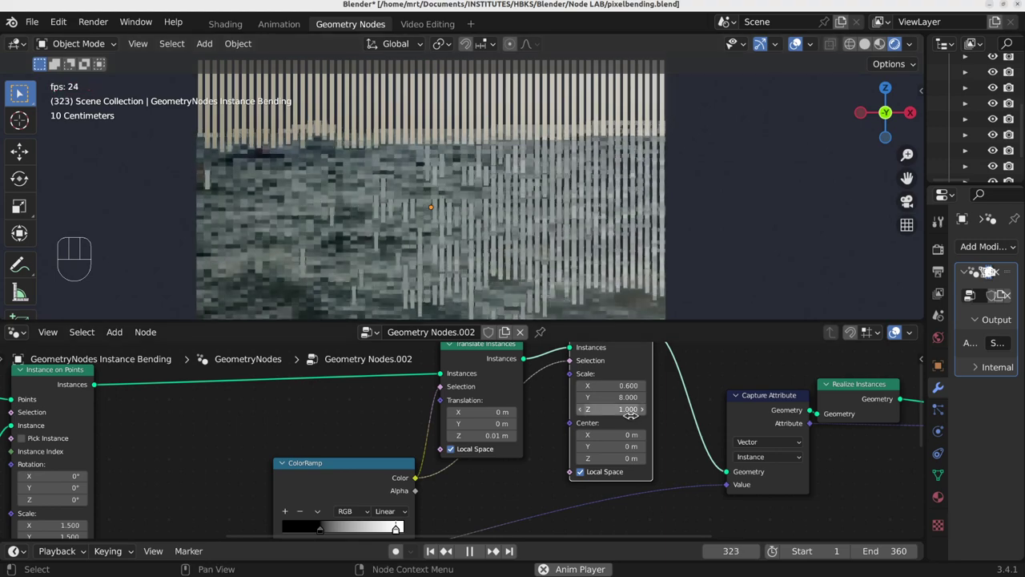
{"action": "scroll", "coordinate": [610, 407], "scroll_direction": "up", "scroll_amount": 2}
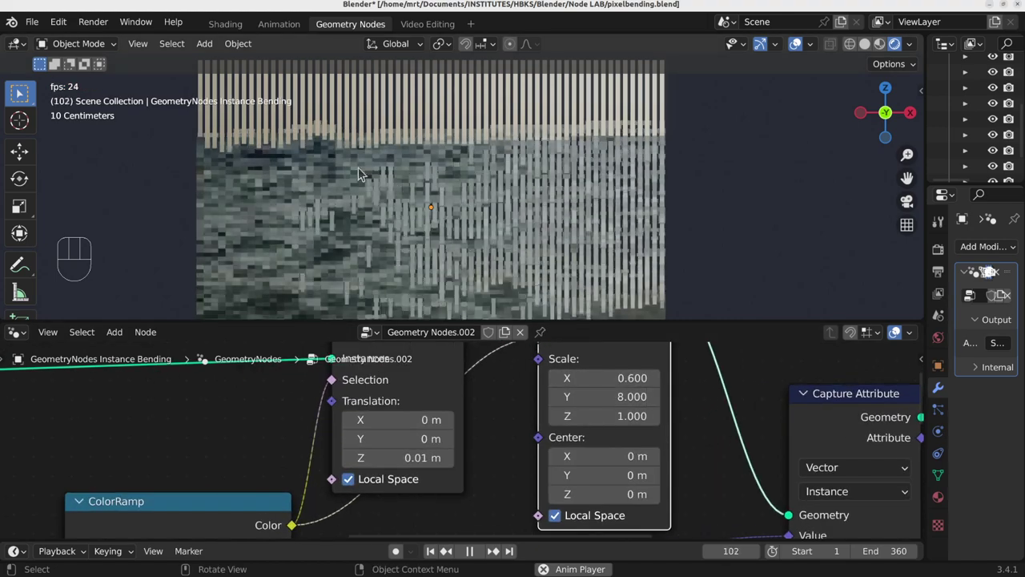
{"action": "left_click", "coordinate": [627, 378]}
{"action": "type", "text": "3"}
{"action": "key", "text": "Return"}
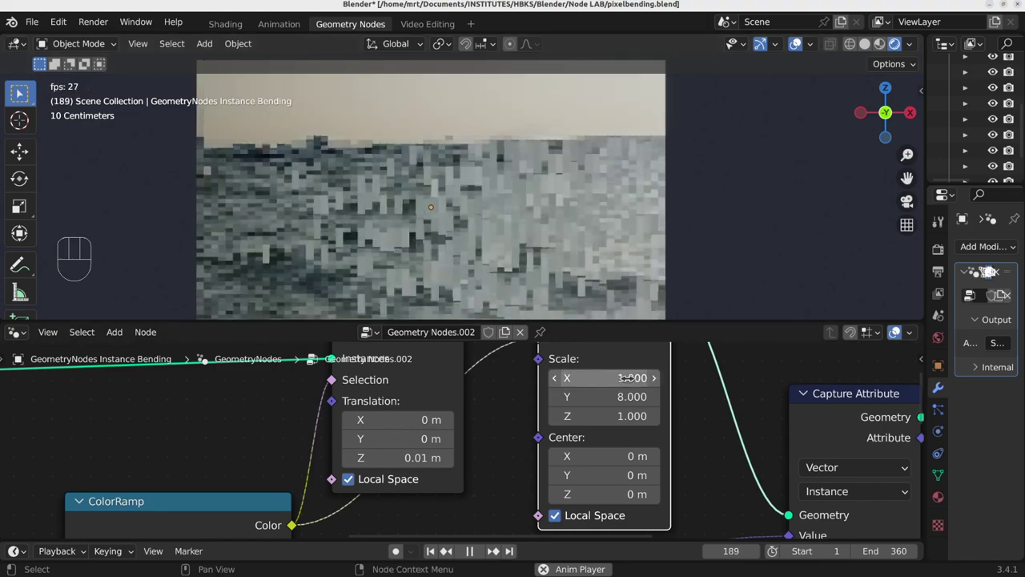
{"action": "left_click", "coordinate": [627, 378]}
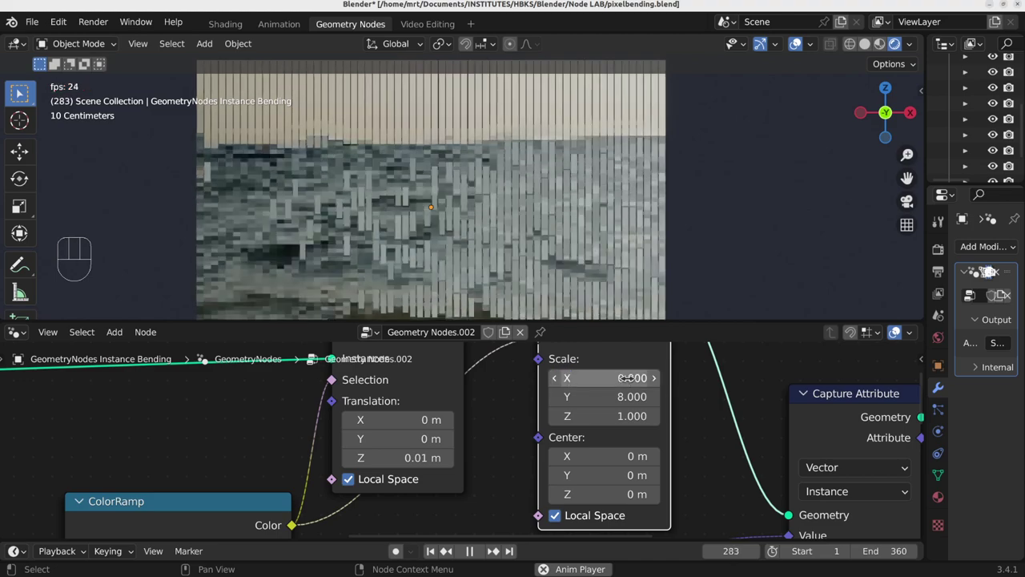
{"action": "left_click", "coordinate": [627, 378]}
{"action": "type", "text": ".75"}
{"action": "key", "text": "Return"}
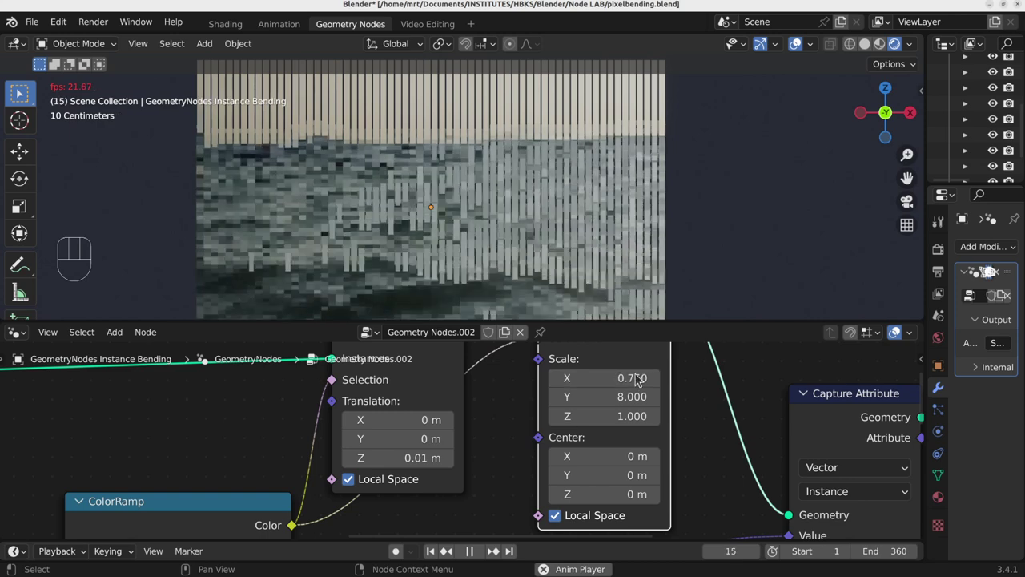
Step: Lower the Scale Instances X scale to 0.450 and inspect the thinner bars
{"action": "scroll", "coordinate": [547, 289], "scroll_direction": "down", "scroll_amount": 3}
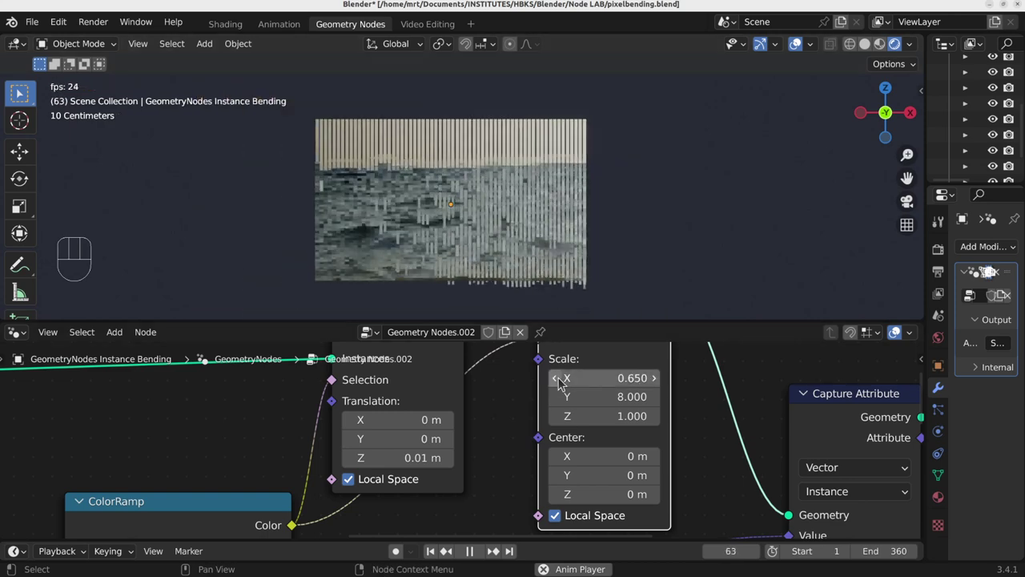
{"action": "left_click_drag", "start_coordinate": [604, 378], "coordinate": [596, 378]}
{"action": "scroll", "coordinate": [473, 142], "scroll_direction": "up", "scroll_amount": 4}
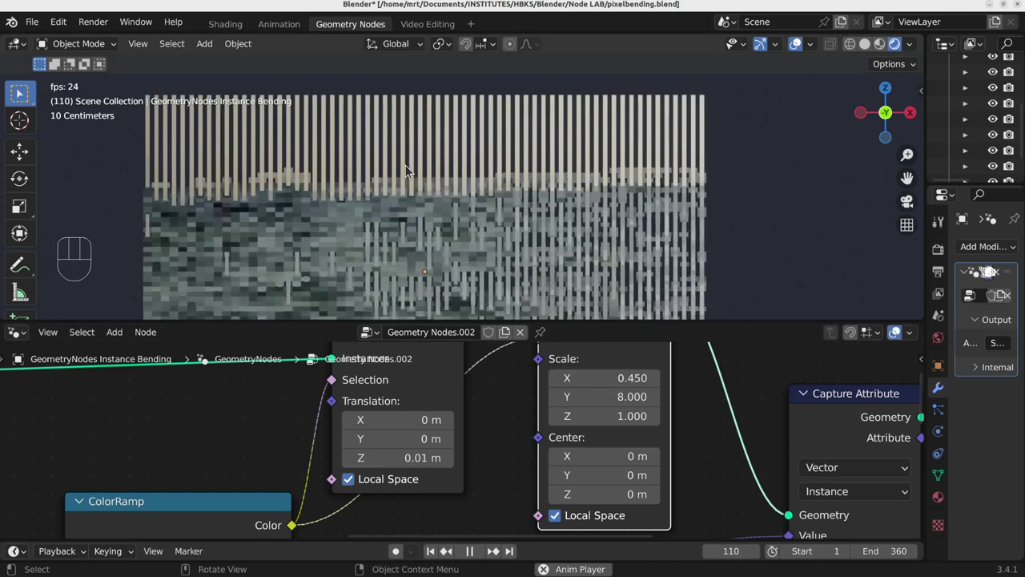
{"action": "scroll", "coordinate": [510, 198], "scroll_direction": "down", "scroll_amount": 2}
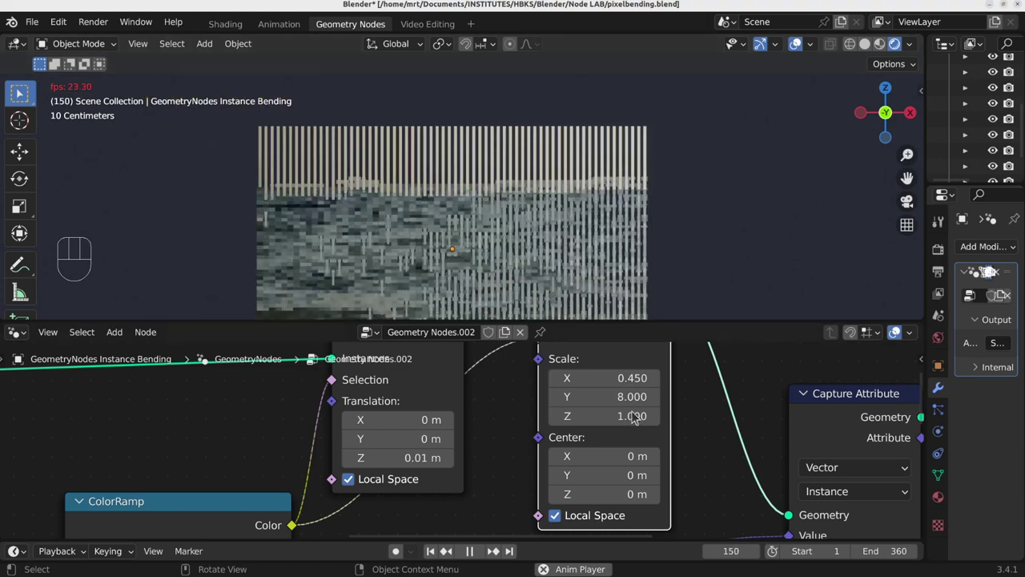
Step: Move the Capture Attribute node down and left, closer to Scale Instances
{"action": "middle_click_drag", "start_coordinate": [680, 499], "coordinate": [402, 453], "text": "shift"}
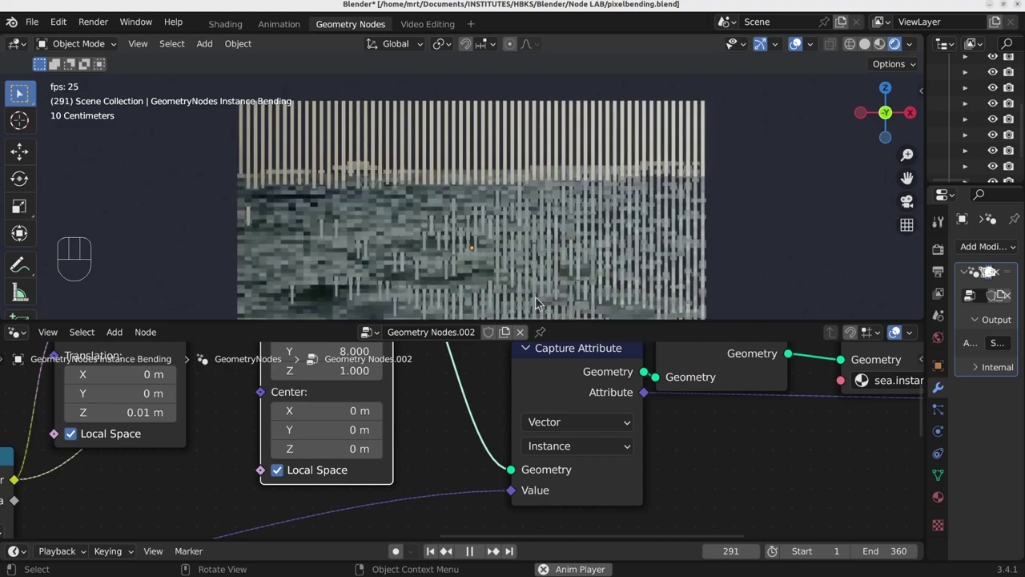
{"action": "middle_click_drag", "start_coordinate": [480, 390], "coordinate": [400, 430]}
{"action": "left_click_drag", "start_coordinate": [495, 387], "coordinate": [449, 414]}
{"action": "scroll", "coordinate": [449, 414], "scroll_direction": "down", "scroll_amount": 14}
{"action": "middle_click_drag", "start_coordinate": [412, 464], "coordinate": [523, 402]}
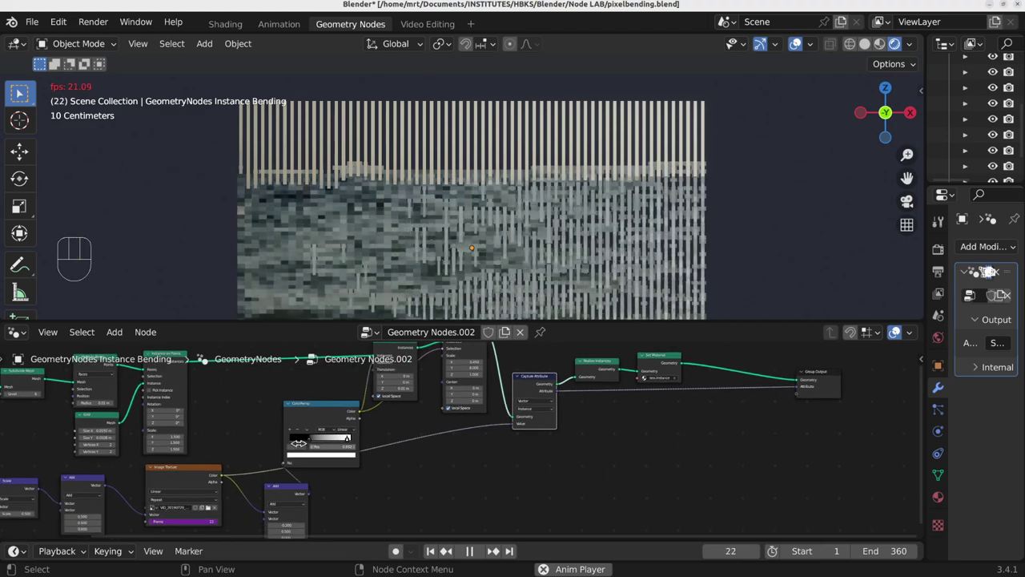
Step: Reposition the ColorRamp node up and left, between Instance on Points and Translate Instances
{"action": "left_click_drag", "start_coordinate": [317, 417], "coordinate": [358, 422]}
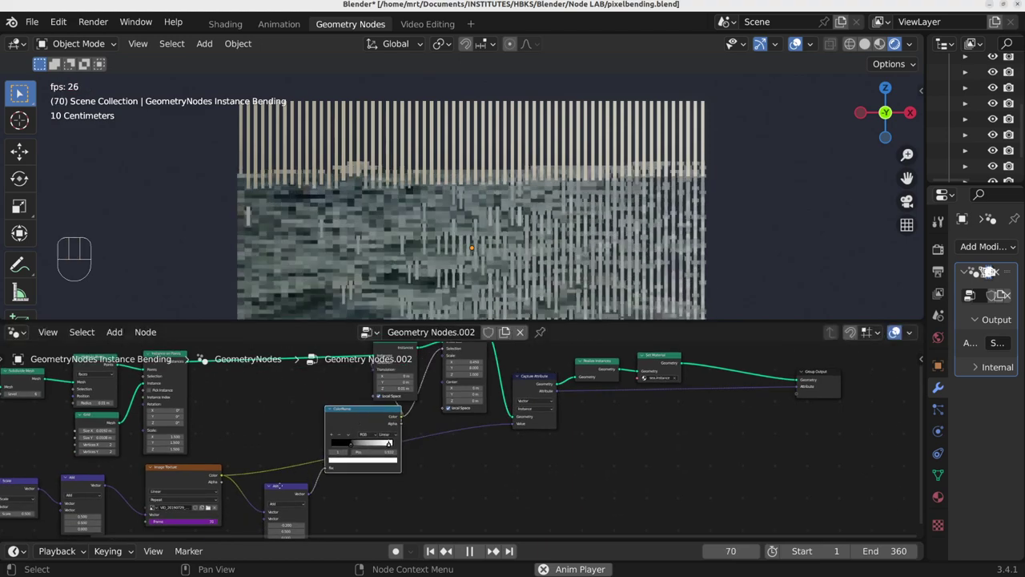
{"action": "scroll", "coordinate": [339, 450], "scroll_direction": "up", "scroll_amount": 2}
{"action": "left_click_drag", "start_coordinate": [331, 388], "coordinate": [224, 393]}
{"action": "middle_click_drag", "start_coordinate": [284, 453], "coordinate": [318, 397]}
{"action": "scroll", "coordinate": [321, 401], "scroll_direction": "down", "scroll_amount": 6}
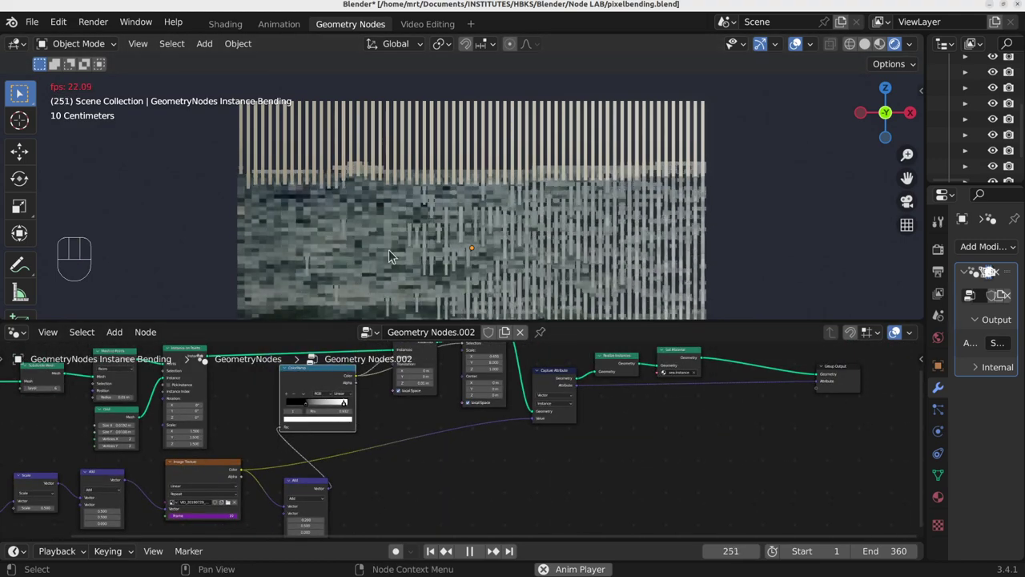
Step: Check the Image Texture connections, stop playback and nudge the Capture Attribute node slightly up and left
{"action": "middle_click_drag", "start_coordinate": [328, 461], "coordinate": [349, 424]}
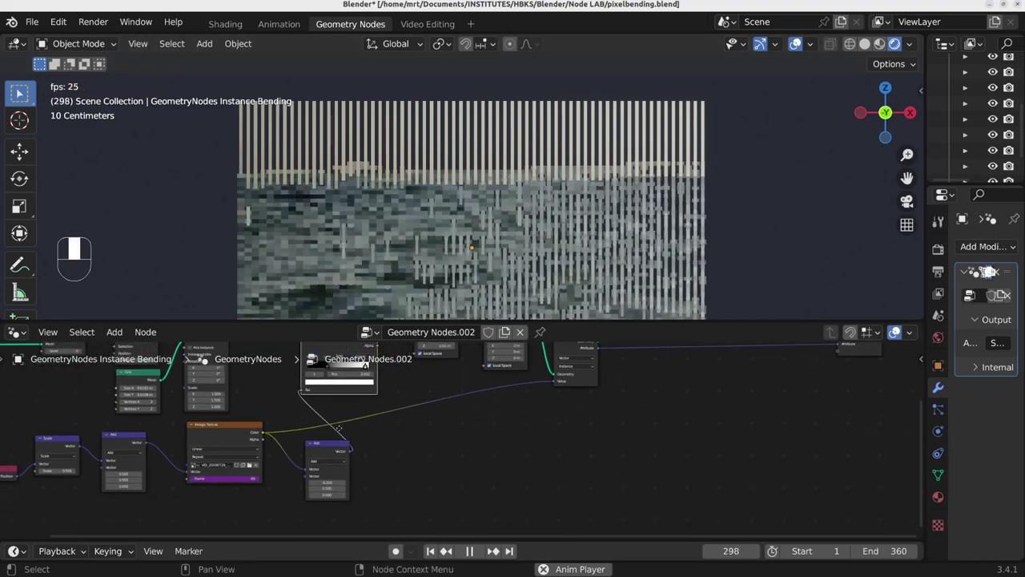
{"action": "scroll", "coordinate": [218, 445], "scroll_direction": "up", "scroll_amount": 2}
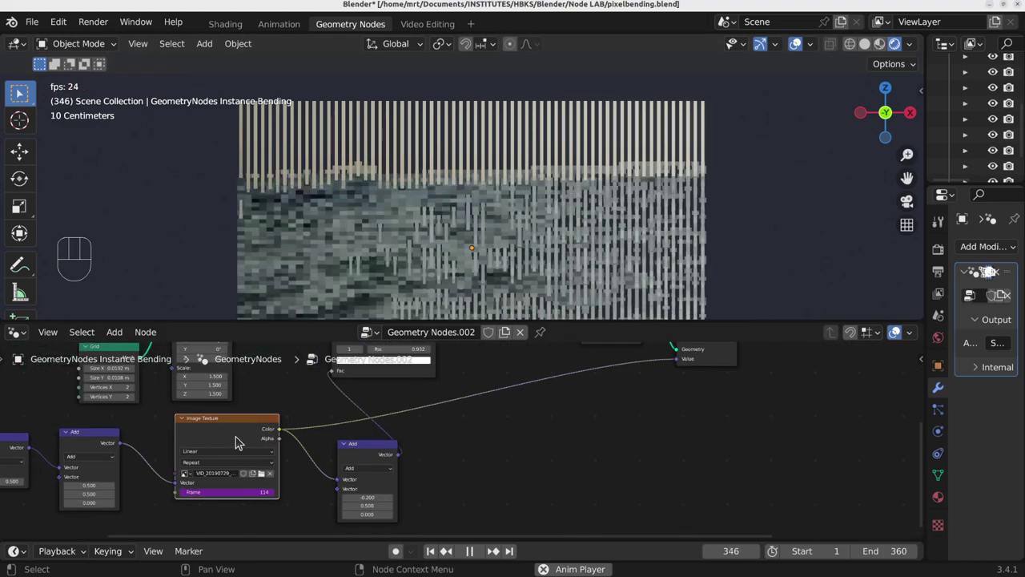
{"action": "middle_click_drag", "start_coordinate": [630, 391], "coordinate": [498, 488]}
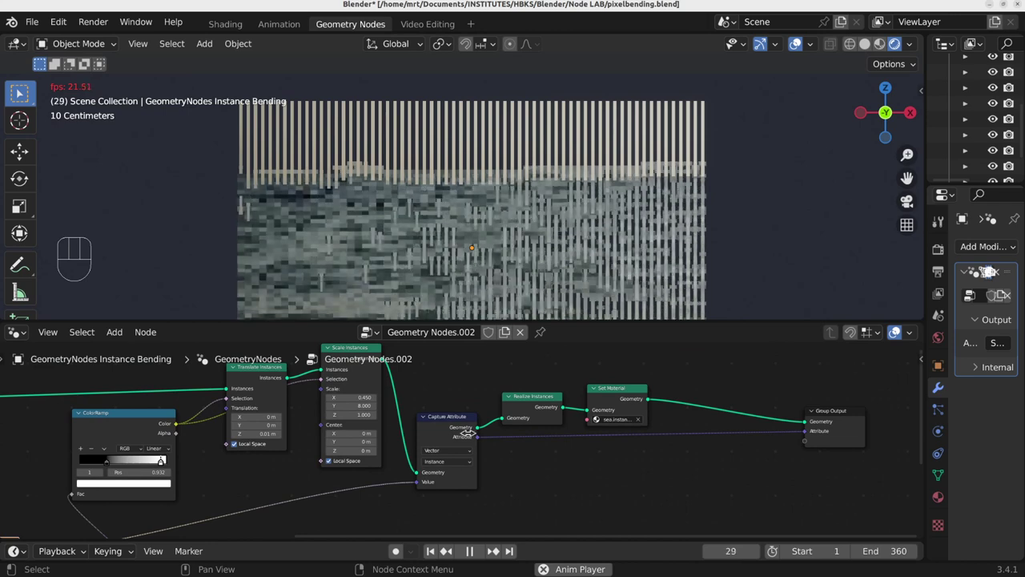
{"action": "key", "text": "space"}
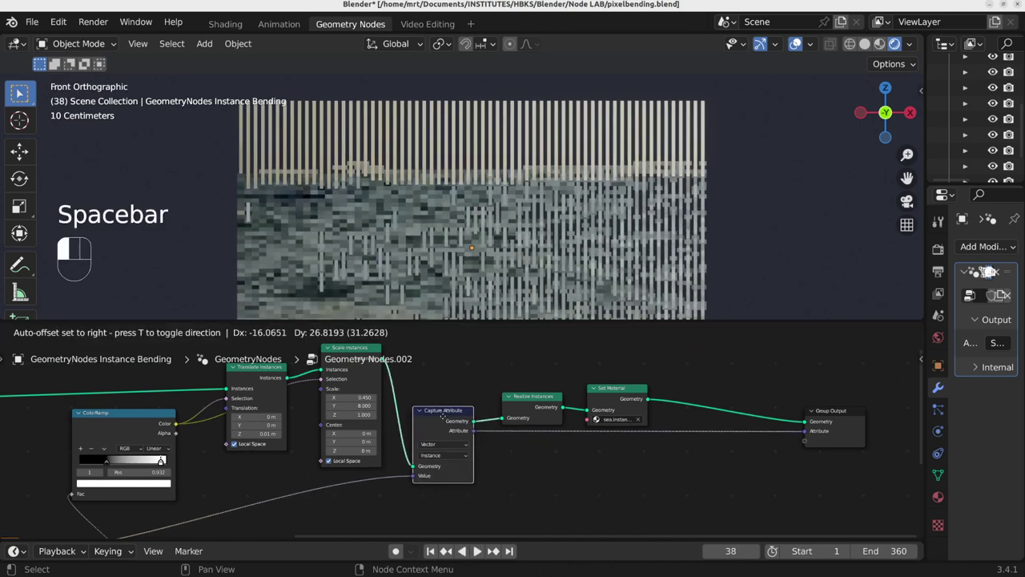
{"action": "scroll", "coordinate": [438, 490], "scroll_direction": "up", "scroll_amount": 2}
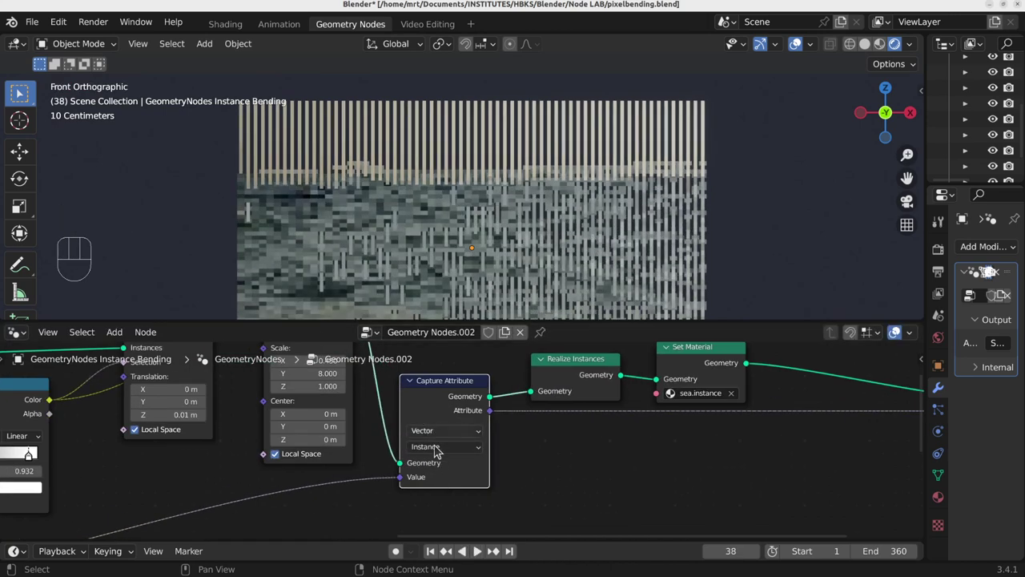
Step: Bring the Group Output node closer to Set Material and widen the properties editor to show the modifier's output attribute name
{"action": "middle_click_drag", "start_coordinate": [606, 447], "coordinate": [350, 478]}
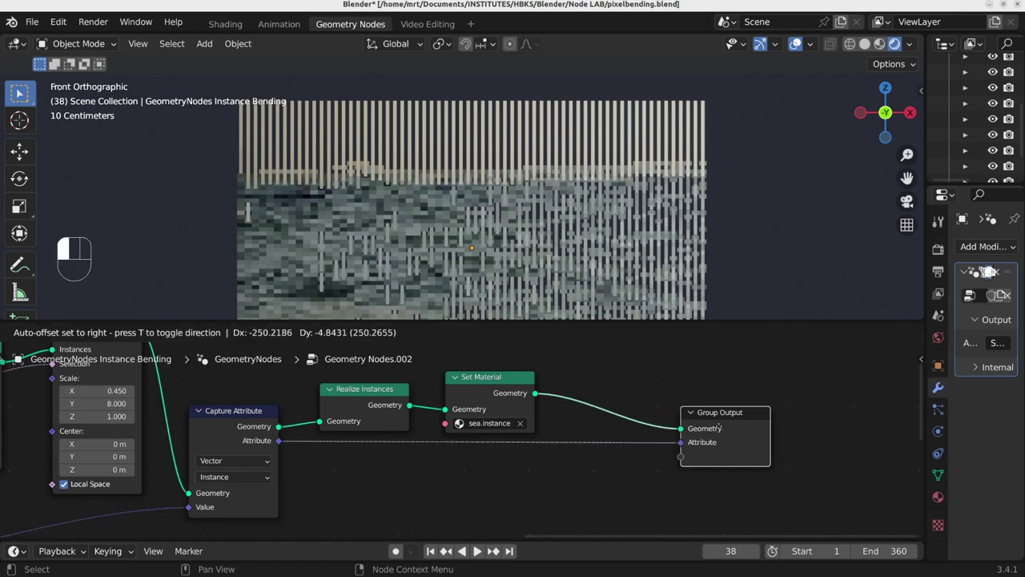
{"action": "left_click_drag", "start_coordinate": [925, 369], "coordinate": [788, 368]}
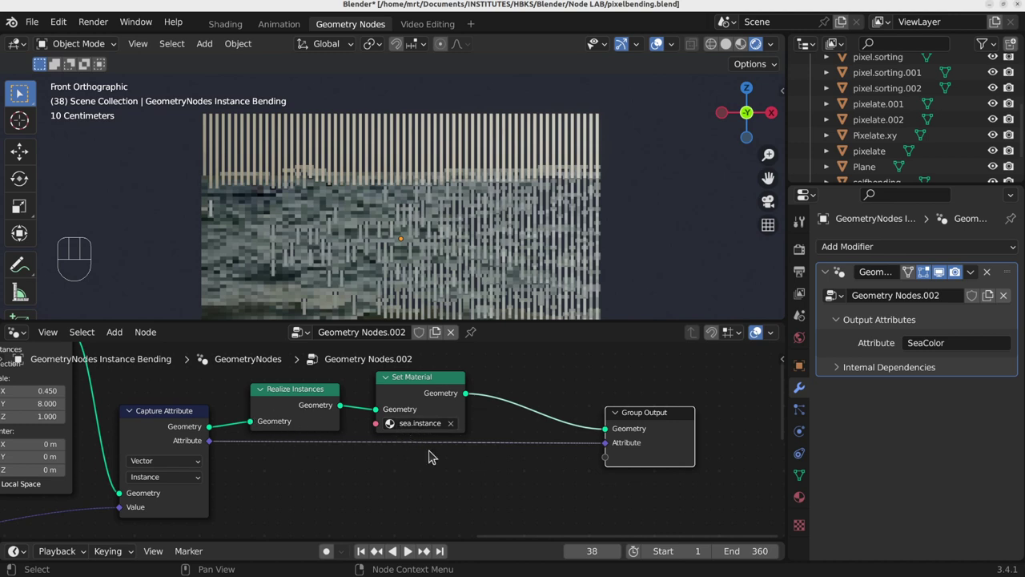
Step: Select the Realize Instances node and inspect the individual instances up close in the viewport
{"action": "left_click", "coordinate": [291, 398]}
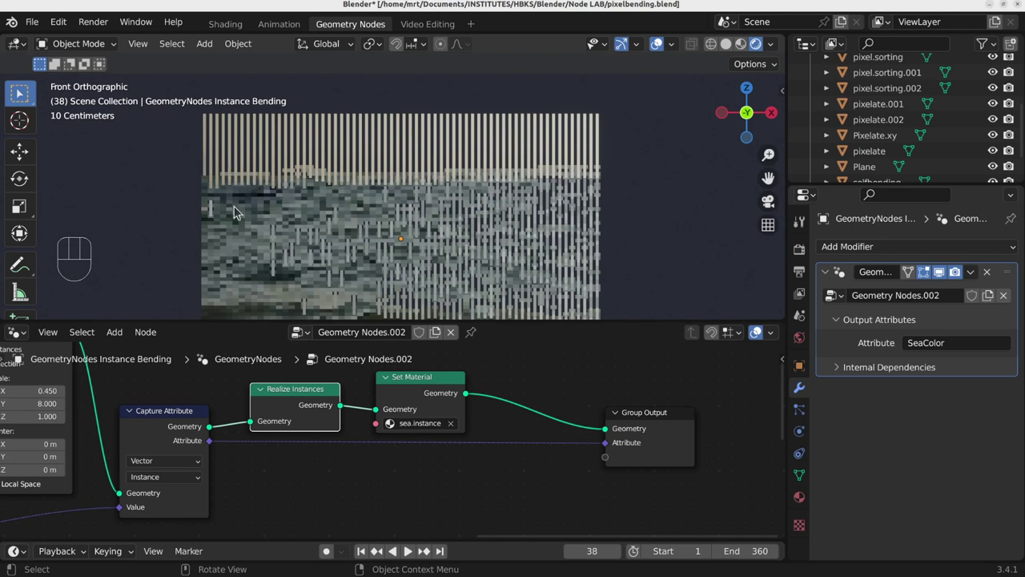
{"action": "scroll", "coordinate": [244, 193], "scroll_direction": "up", "scroll_amount": 2}
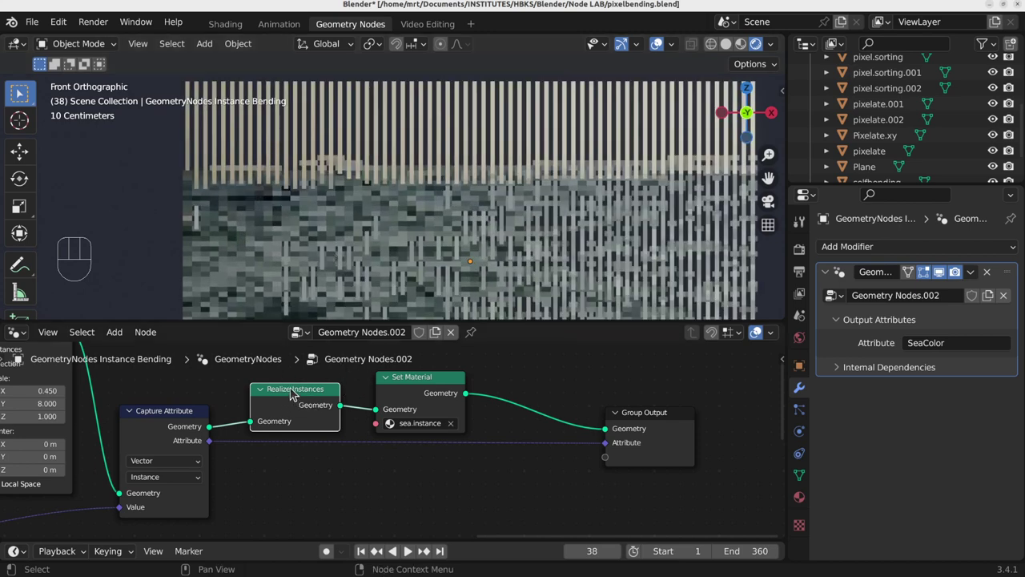
Step: In the Shading workspace, turn on Screencast Keys and select the GeometryNodes Instance Bending object
{"action": "left_click", "coordinate": [423, 395]}
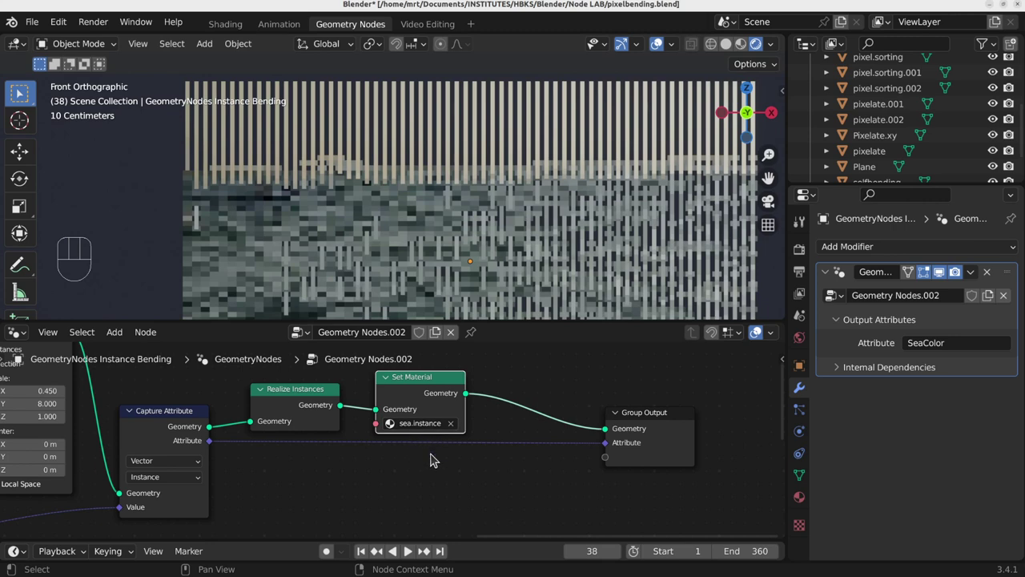
{"action": "left_click", "coordinate": [227, 25]}
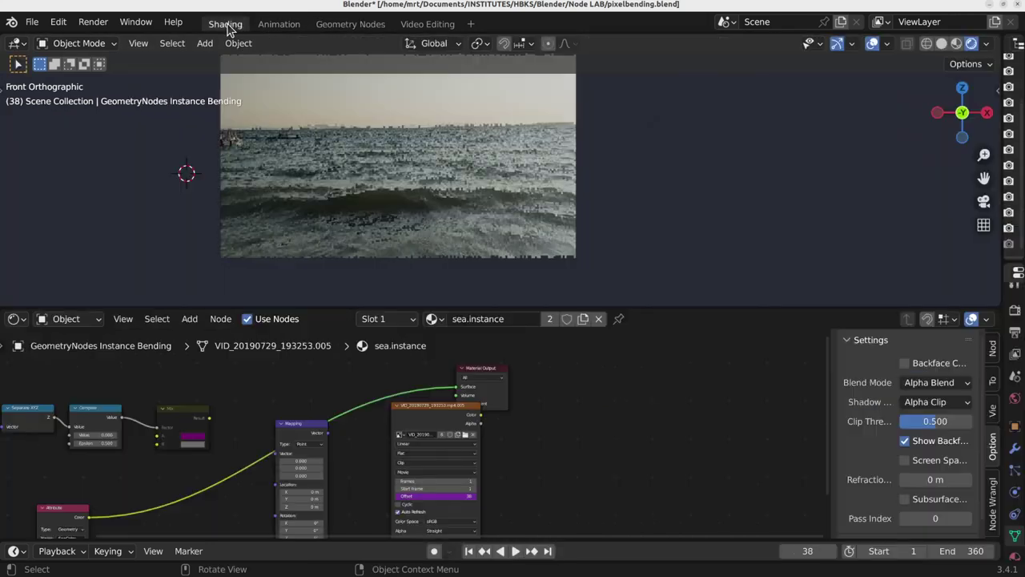
{"action": "key", "text": "n"}
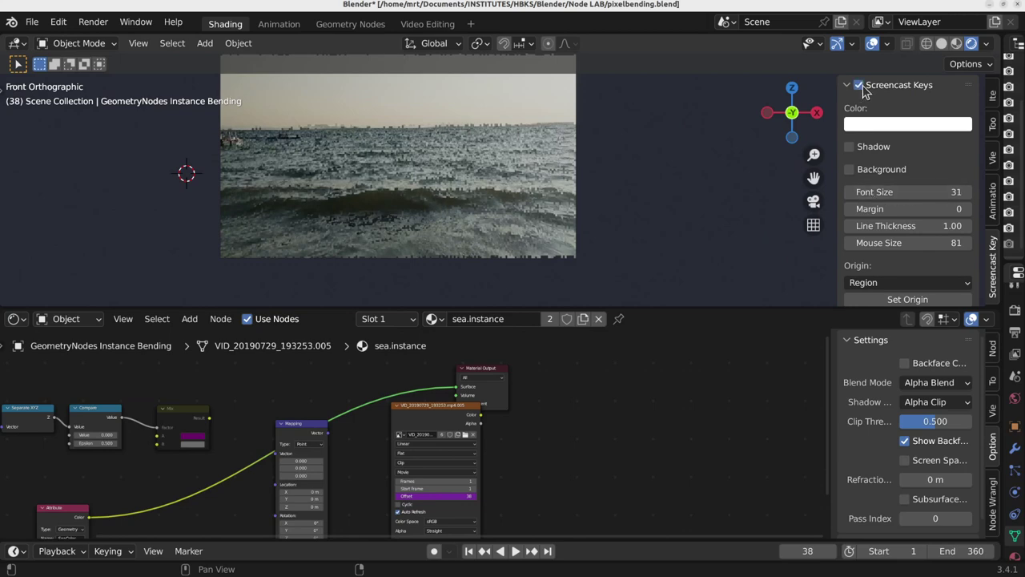
{"action": "middle_click_drag", "start_coordinate": [397, 160], "coordinate": [439, 160], "text": "shift"}
{"action": "left_click", "coordinate": [452, 170]}
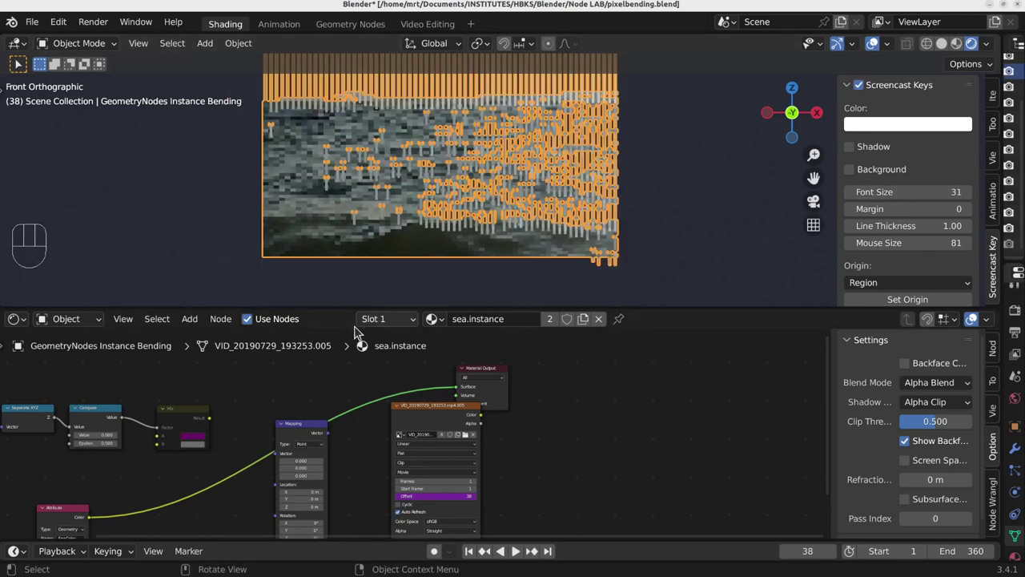
Step: Delete all nodes from the sea.instance material except the SeaColor Attribute and the Material Output
{"action": "middle_click_drag", "start_coordinate": [485, 444], "coordinate": [428, 414]}
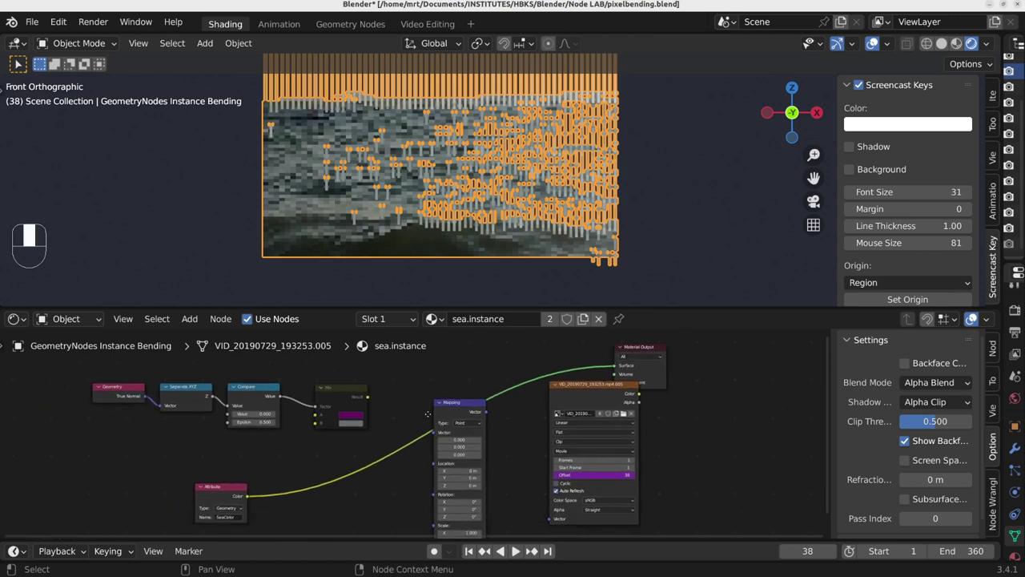
{"action": "left_click_drag", "start_coordinate": [470, 409], "coordinate": [499, 448]}
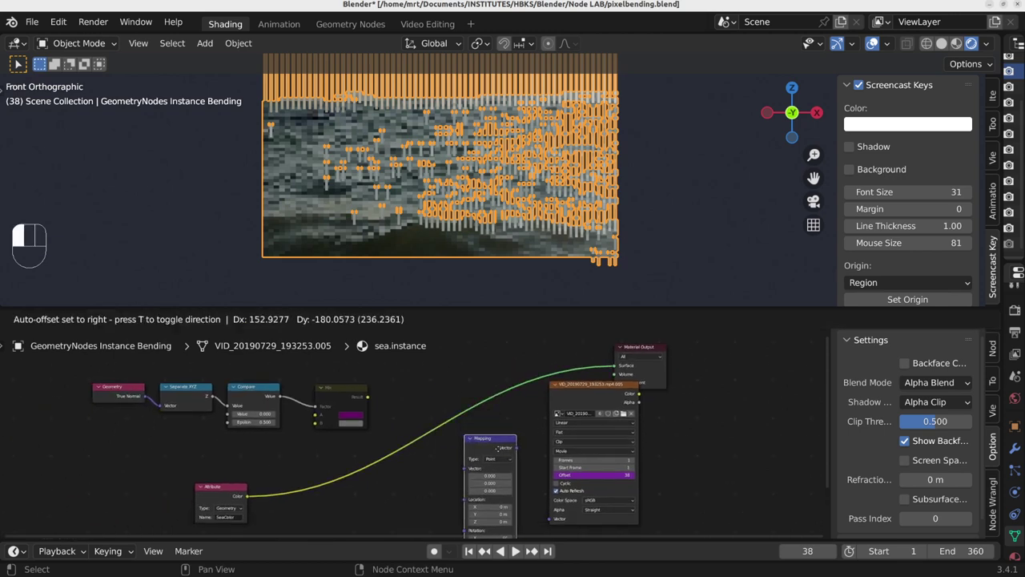
{"action": "left_click_drag", "start_coordinate": [623, 399], "coordinate": [656, 444]}
{"action": "left_click_drag", "start_coordinate": [49, 377], "coordinate": [370, 434]}
{"action": "key", "text": "x"}
{"action": "left_click", "coordinate": [488, 445]}
{"action": "key", "text": "x"}
{"action": "left_click", "coordinate": [640, 443]}
{"action": "key", "text": "x"}
Step: Move the SeaColor Attribute node up and closer to the Material Output node
{"action": "left_click_drag", "start_coordinate": [236, 489], "coordinate": [461, 363]}
{"action": "scroll", "coordinate": [494, 379], "scroll_direction": "up", "scroll_amount": 6}
{"action": "scroll", "coordinate": [494, 378], "scroll_direction": "up", "scroll_amount": 3}
{"action": "middle_click_drag", "start_coordinate": [501, 368], "coordinate": [374, 430]}
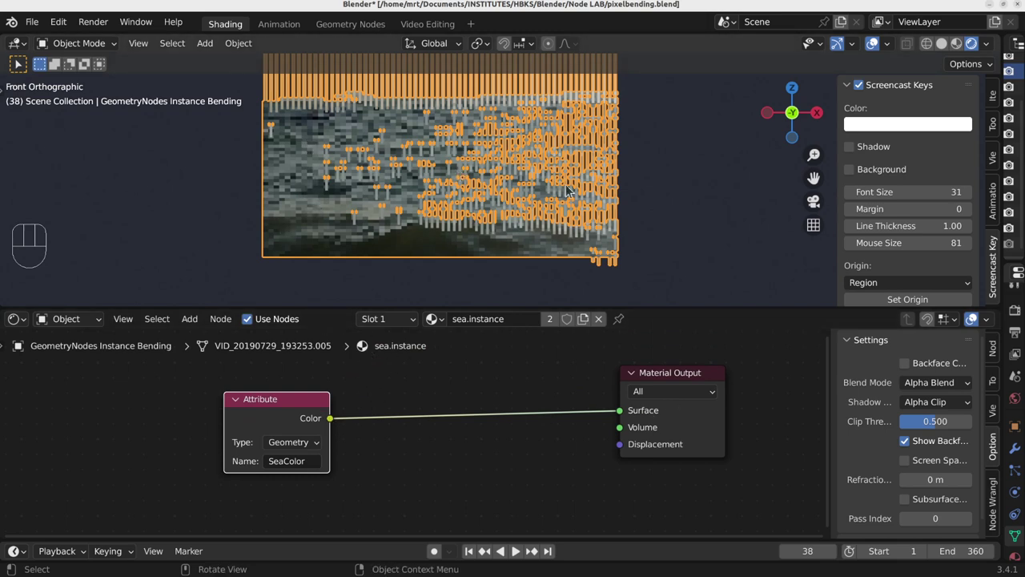
Step: Deselect the instance object and examine its individual colored pixels up close in the viewport
{"action": "key", "text": "alt+a"}
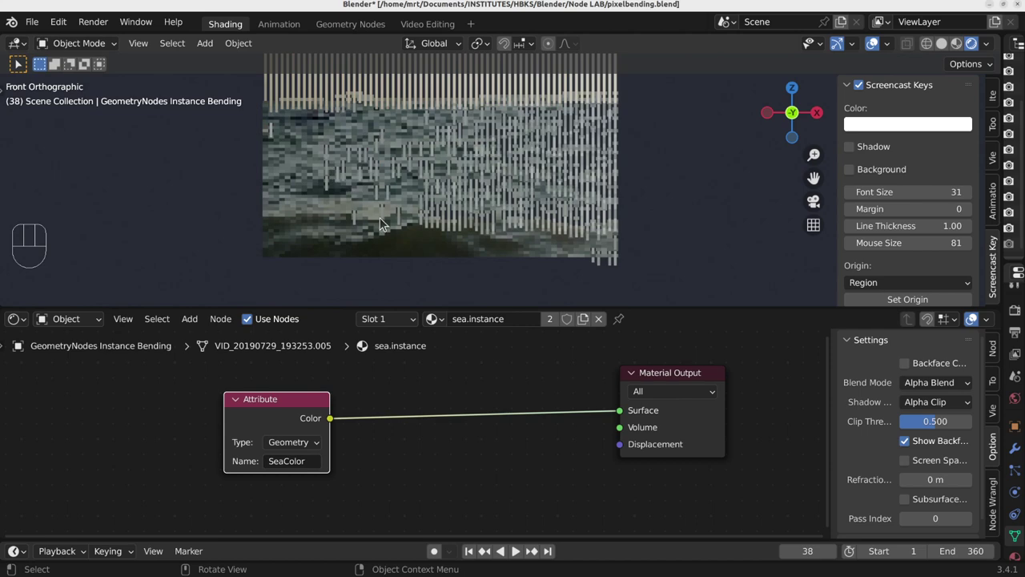
{"action": "scroll", "coordinate": [415, 248], "scroll_direction": "up", "scroll_amount": 5}
{"action": "scroll", "coordinate": [252, 213], "scroll_direction": "up", "scroll_amount": 4}
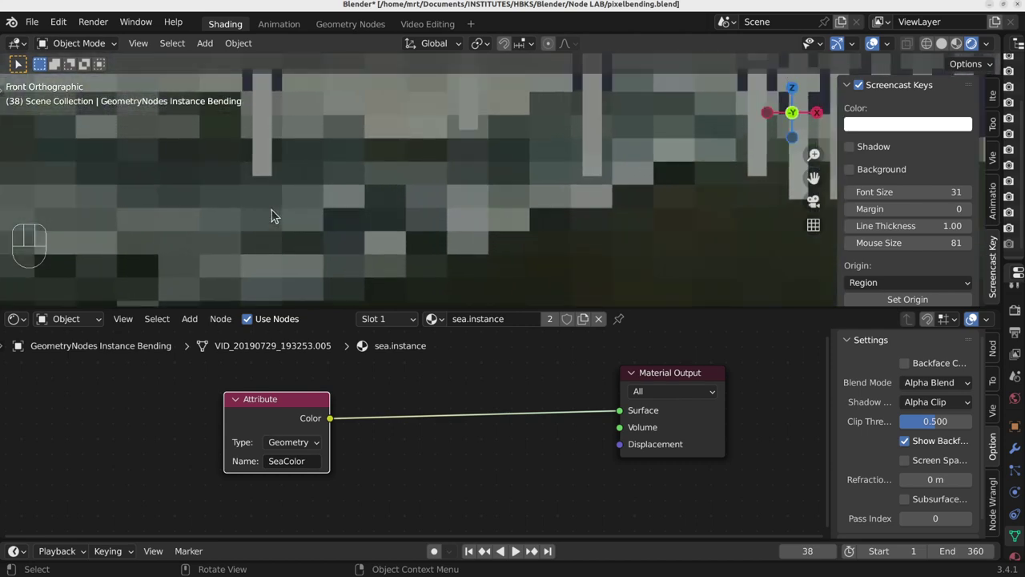
{"action": "scroll", "coordinate": [417, 211], "scroll_direction": "down", "scroll_amount": 5}
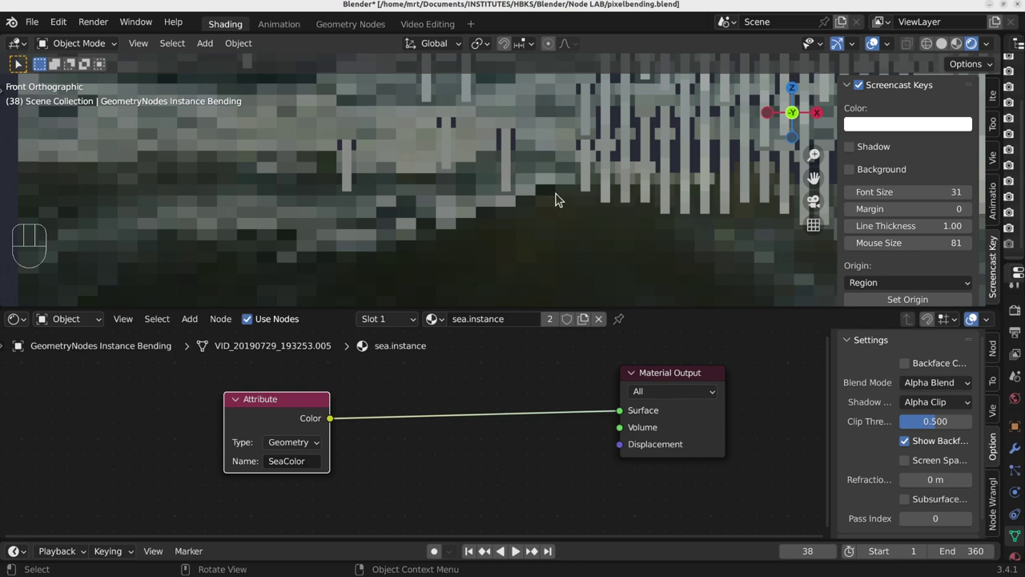
{"action": "scroll", "coordinate": [558, 202], "scroll_direction": "down", "scroll_amount": 5}
{"action": "middle_click_drag", "start_coordinate": [556, 211], "coordinate": [504, 211], "text": "shift"}
{"action": "scroll", "coordinate": [432, 183], "scroll_direction": "down", "scroll_amount": 4}
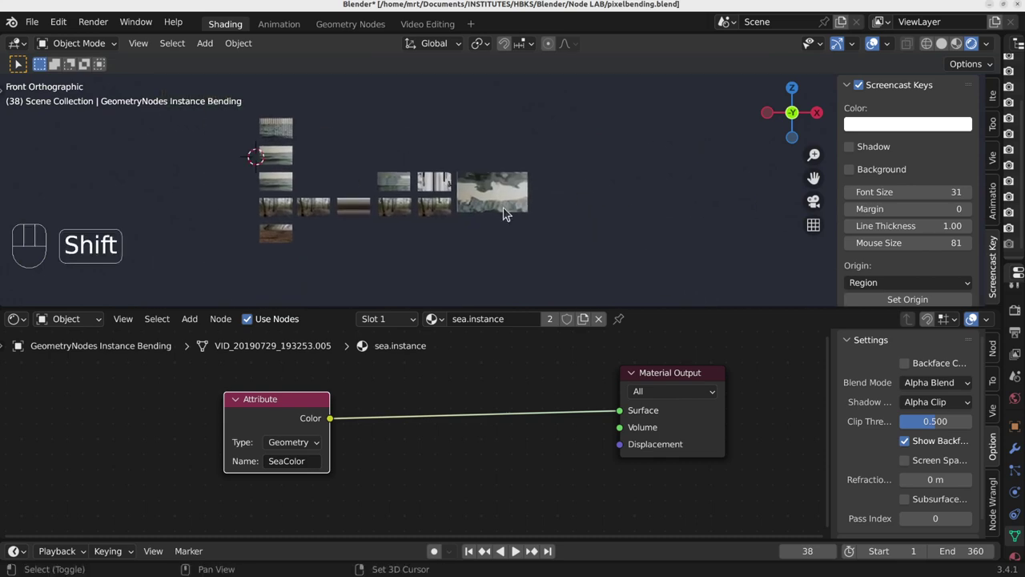
Step: Select the large Plane with the bent sea video to show its Material.003 nodes
{"action": "scroll", "coordinate": [504, 209], "scroll_direction": "up", "scroll_amount": 4}
{"action": "middle_click_drag", "start_coordinate": [469, 145], "coordinate": [482, 167], "text": "shift"}
{"action": "scroll", "coordinate": [484, 167], "scroll_direction": "up", "scroll_amount": 5}
{"action": "scroll", "coordinate": [487, 168], "scroll_direction": "down", "scroll_amount": 3}
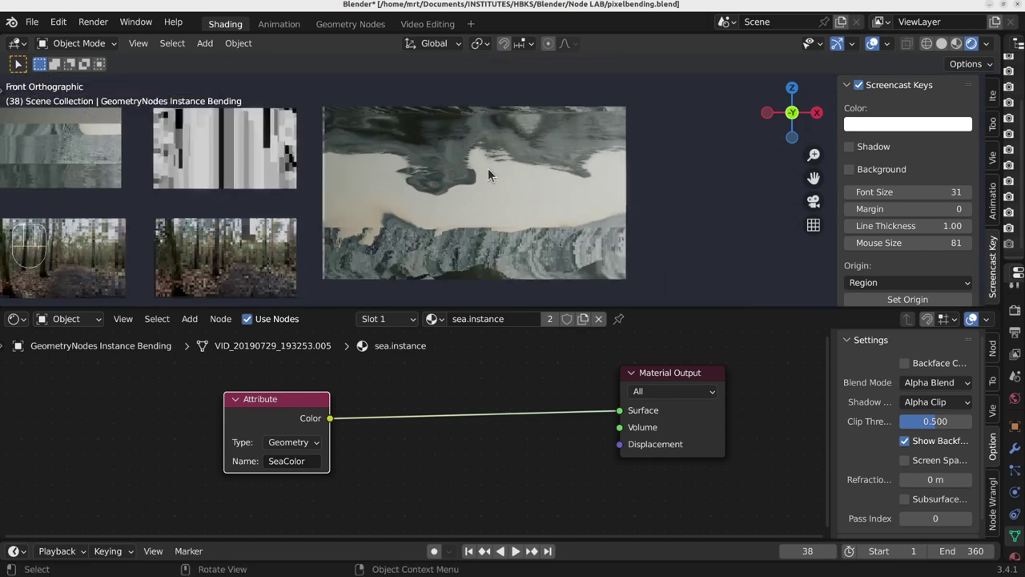
{"action": "left_click", "coordinate": [485, 196]}
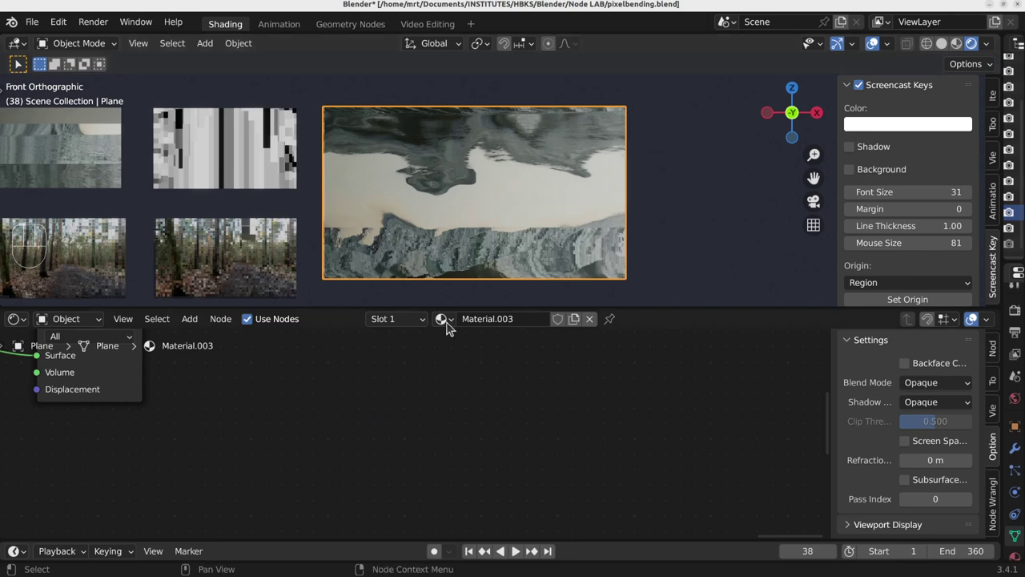
Step: Examine the Material.003 node tree from the Material Output back to the Texture Coordinate, Noise Texture and Mix nodes
{"action": "scroll", "coordinate": [321, 397], "scroll_direction": "down", "scroll_amount": 2}
{"action": "middle_click_drag", "start_coordinate": [213, 394], "coordinate": [615, 419]}
{"action": "middle_click_drag", "start_coordinate": [331, 429], "coordinate": [559, 424]}
{"action": "scroll", "coordinate": [559, 423], "scroll_direction": "down", "scroll_amount": 2}
{"action": "middle_click_drag", "start_coordinate": [258, 453], "coordinate": [390, 405]}
{"action": "scroll", "coordinate": [384, 412], "scroll_direction": "down", "scroll_amount": 3}
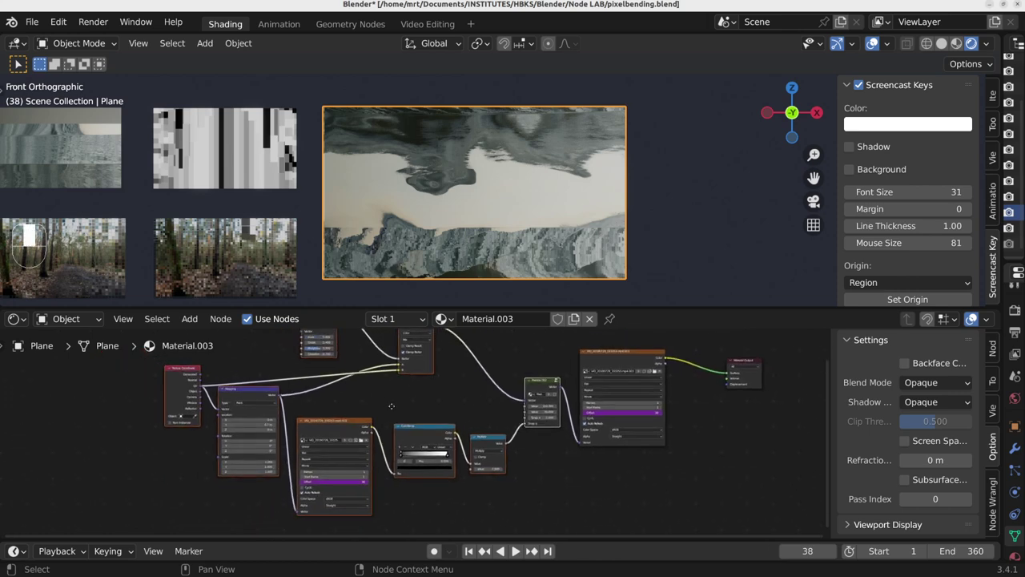
{"action": "scroll", "coordinate": [400, 416], "scroll_direction": "up", "scroll_amount": 2}
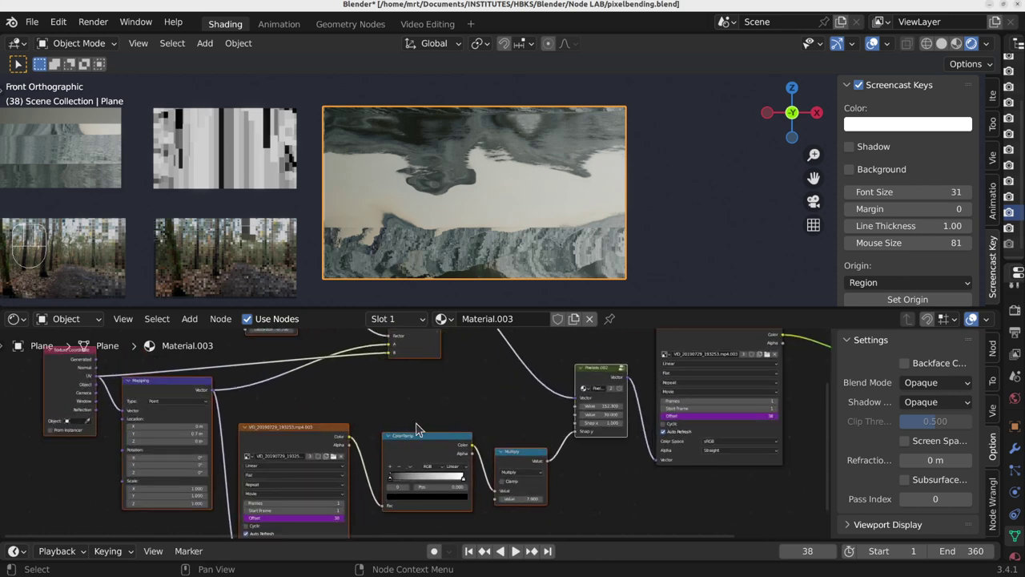
{"action": "scroll", "coordinate": [412, 425], "scroll_direction": "up", "scroll_amount": 2}
{"action": "middle_click_drag", "start_coordinate": [404, 414], "coordinate": [407, 505]}
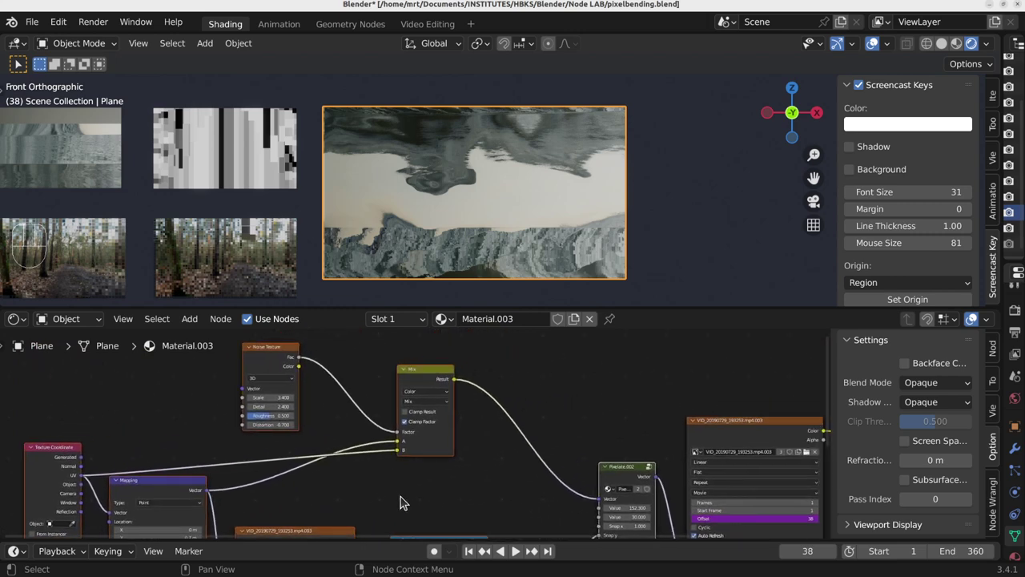
Step: Move the final movie texture node slightly right and play the animation to view the bending effect up close
{"action": "middle_click_drag", "start_coordinate": [492, 480], "coordinate": [378, 429]}
{"action": "left_click_drag", "start_coordinate": [622, 383], "coordinate": [672, 378]}
{"action": "key", "text": "space"}
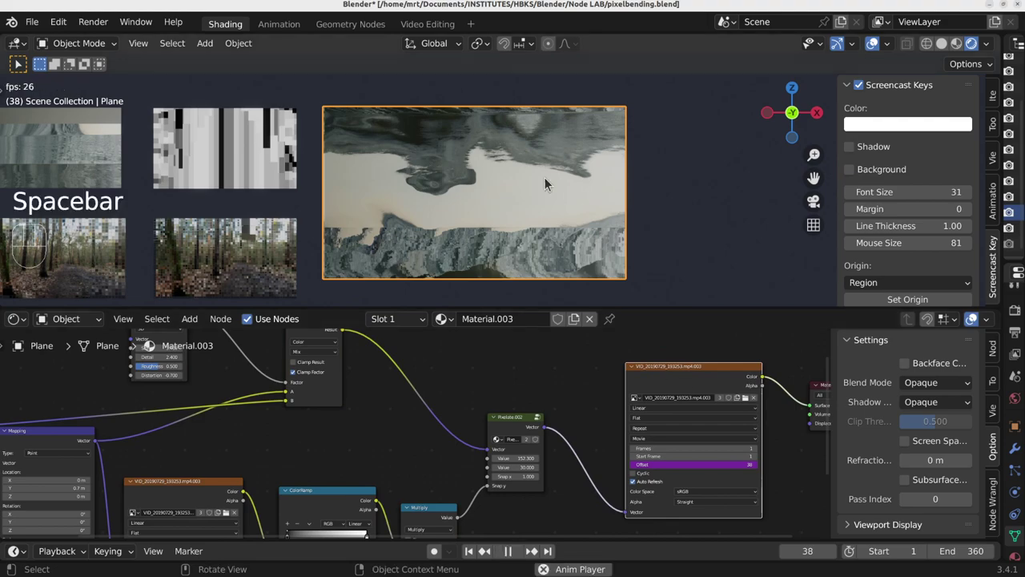
{"action": "scroll", "coordinate": [523, 163], "scroll_direction": "up", "scroll_amount": 3}
{"action": "middle_click_drag", "start_coordinate": [561, 193], "coordinate": [521, 161], "text": "shift"}
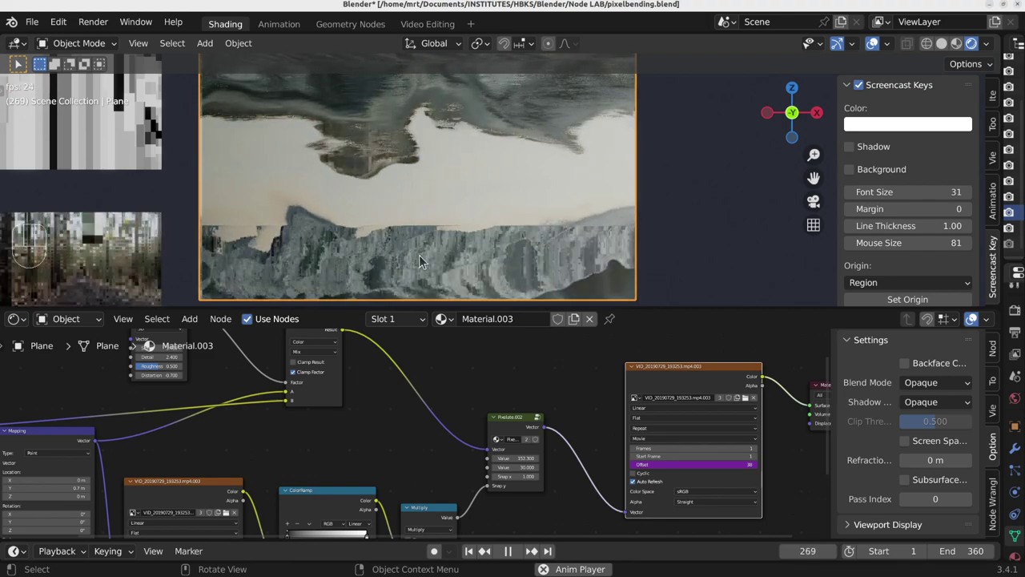
{"action": "key", "text": "space"}
Step: Try a Noise Texture scale of 2.300 on the bending effect and check the Mapping node below it
{"action": "middle_click_drag", "start_coordinate": [340, 388], "coordinate": [451, 437]}
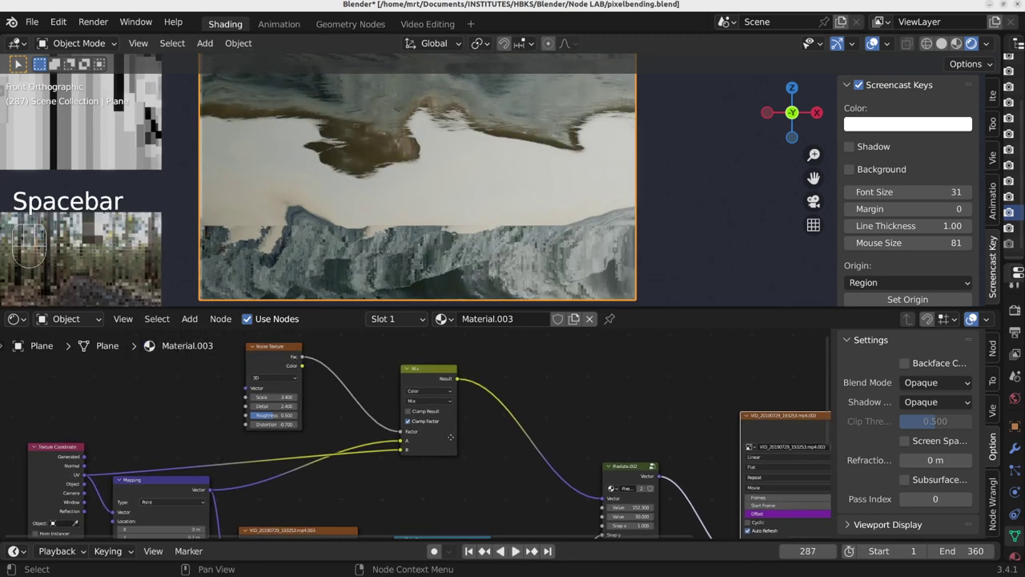
{"action": "left_click_drag", "start_coordinate": [274, 397], "coordinate": [274, 397]}
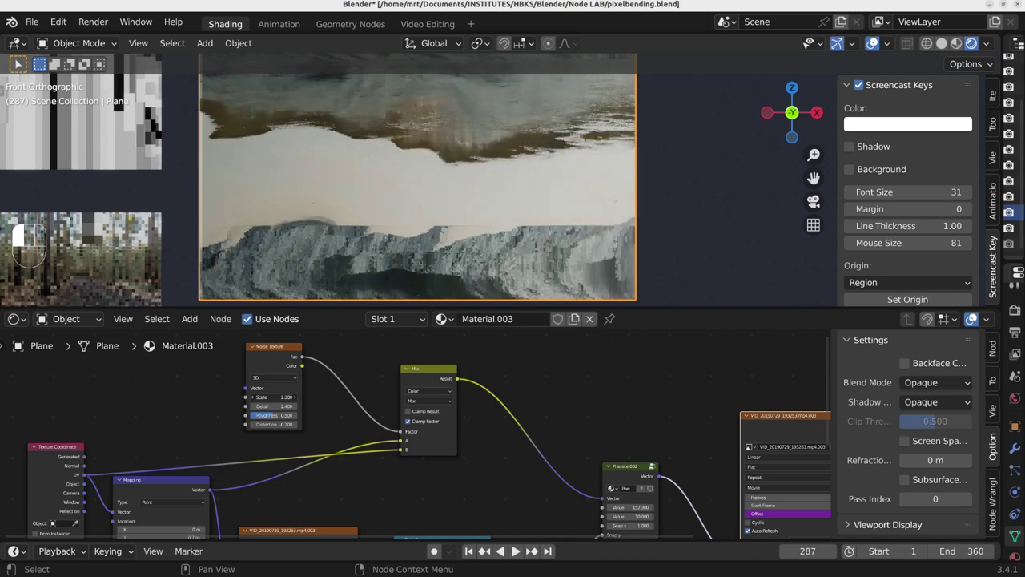
{"action": "middle_click_drag", "start_coordinate": [293, 436], "coordinate": [273, 381]}
{"action": "left_click_drag", "start_coordinate": [196, 430], "coordinate": [199, 429]}
{"action": "mouse_move", "coordinate": [194, 469]}
{"action": "left_mouse_down"}
{"action": "mouse_move", "coordinate": [248, 470]}
{"action": "mouse_move", "coordinate": [186, 468]}
{"action": "left_mouse_up"}
{"action": "middle_click_drag", "start_coordinate": [305, 462], "coordinate": [319, 428]}
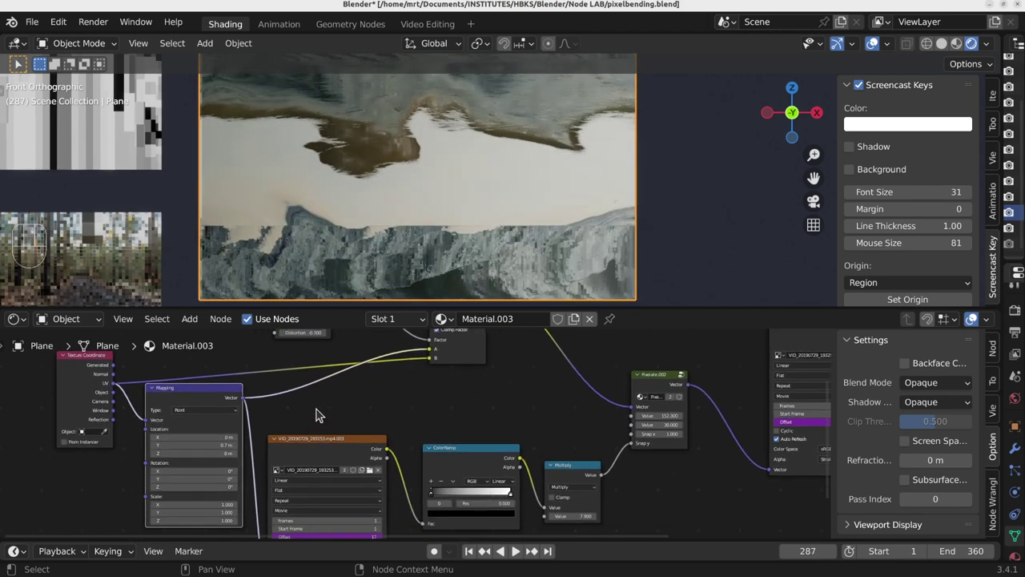
Step: Reposition the Mapping node and the movie texture beside it, and nudge the Pixelate.002 node up
{"action": "left_click_drag", "start_coordinate": [204, 400], "coordinate": [212, 414]}
{"action": "left_click_drag", "start_coordinate": [328, 457], "coordinate": [361, 430]}
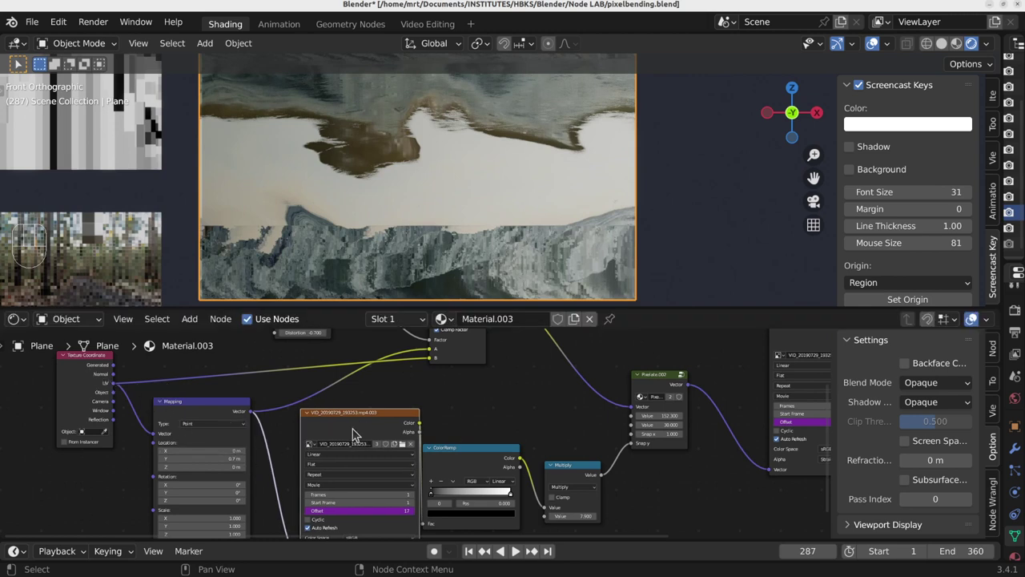
{"action": "middle_click_drag", "start_coordinate": [604, 403], "coordinate": [556, 428]}
{"action": "mouse_move", "coordinate": [568, 407]}
{"action": "left_mouse_down"}
{"action": "mouse_move", "coordinate": [581, 398]}
{"action": "mouse_move", "coordinate": [569, 394]}
{"action": "left_mouse_up"}
Step: Examine the Pixelate.002 value inputs and trace its Vector connection back to the Mix and Noise Texture nodes
{"action": "scroll", "coordinate": [575, 453], "scroll_direction": "up", "scroll_amount": 3}
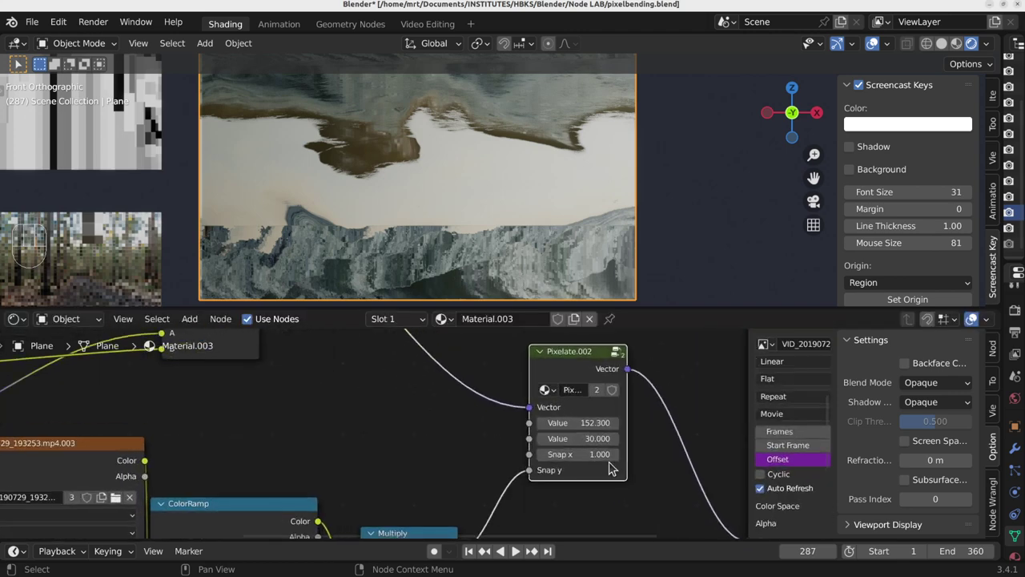
{"action": "left_click_drag", "start_coordinate": [578, 415], "coordinate": [599, 435]}
{"action": "key", "text": "Escape"}
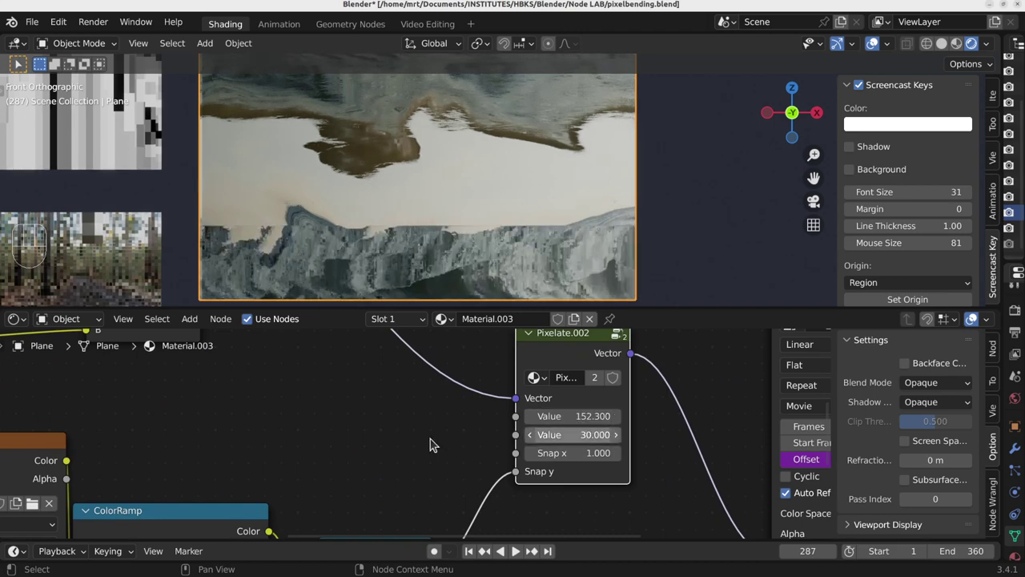
{"action": "scroll", "coordinate": [356, 437], "scroll_direction": "down", "scroll_amount": 2}
{"action": "scroll", "coordinate": [356, 430], "scroll_direction": "down", "scroll_amount": 1}
{"action": "middle_click_drag", "start_coordinate": [410, 434], "coordinate": [537, 382]}
{"action": "middle_click_drag", "start_coordinate": [345, 388], "coordinate": [395, 448]}
{"action": "middle_click_drag", "start_coordinate": [312, 419], "coordinate": [492, 437]}
{"action": "middle_click_drag", "start_coordinate": [560, 429], "coordinate": [500, 467]}
{"action": "scroll", "coordinate": [501, 466], "scroll_direction": "up", "scroll_amount": 1, "text": "shift"}
Step: Move the Noise Texture node slightly down and nudge the Mapping node up
{"action": "left_click_drag", "start_coordinate": [292, 341], "coordinate": [286, 367]}
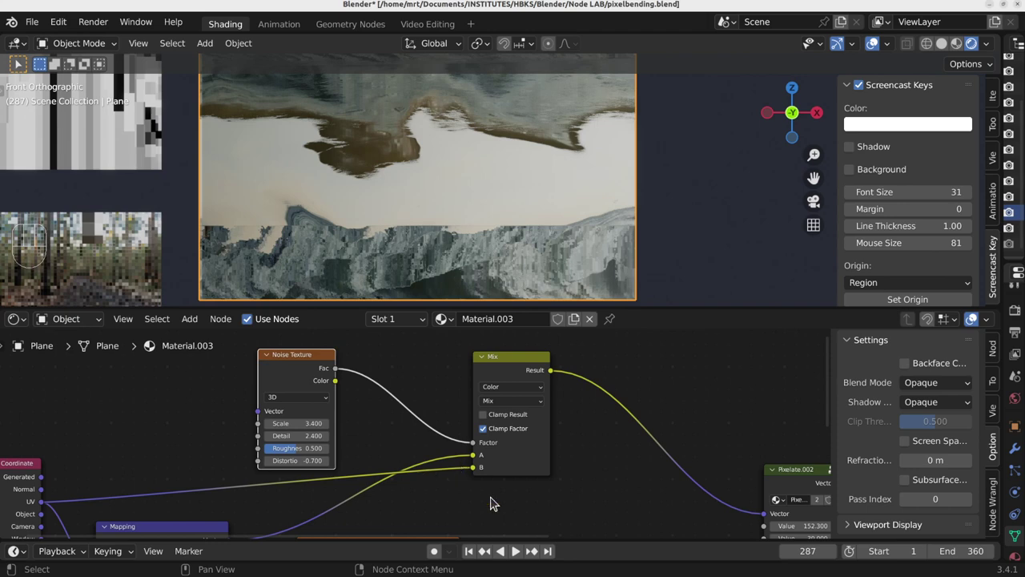
{"action": "middle_click_drag", "start_coordinate": [548, 465], "coordinate": [545, 427]}
{"action": "middle_click_drag", "start_coordinate": [228, 493], "coordinate": [297, 436]}
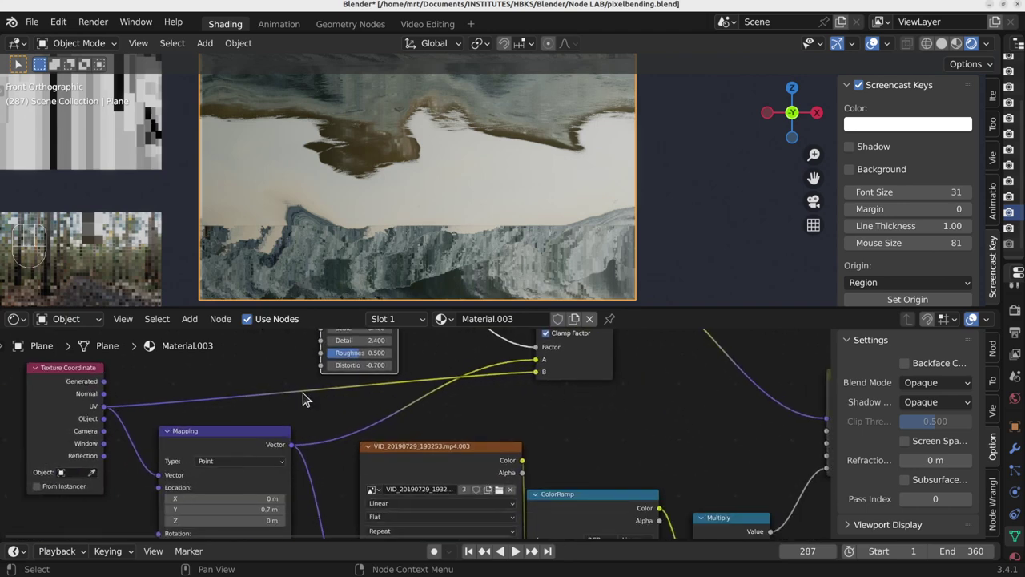
{"action": "mouse_move", "coordinate": [207, 448]}
{"action": "left_mouse_down"}
{"action": "mouse_move", "coordinate": [217, 429]}
{"action": "mouse_move", "coordinate": [205, 444]}
{"action": "left_mouse_up"}
{"action": "middle_click_drag", "start_coordinate": [265, 459], "coordinate": [231, 423]}
Step: Rearrange the movie texture, ColorRamp and Multiply nodes that feed the Pixelate.002 node
{"action": "middle_click_drag", "start_coordinate": [448, 441], "coordinate": [329, 379]}
{"action": "left_click_drag", "start_coordinate": [297, 370], "coordinate": [276, 395]}
{"action": "left_click_drag", "start_coordinate": [439, 380], "coordinate": [457, 347]}
{"action": "left_click_drag", "start_coordinate": [569, 412], "coordinate": [608, 365]}
{"action": "middle_click_drag", "start_coordinate": [146, 402], "coordinate": [207, 406]}
{"action": "scroll", "coordinate": [216, 414], "scroll_direction": "down", "scroll_amount": 2}
{"action": "scroll", "coordinate": [218, 414], "scroll_direction": "down", "scroll_amount": 1}
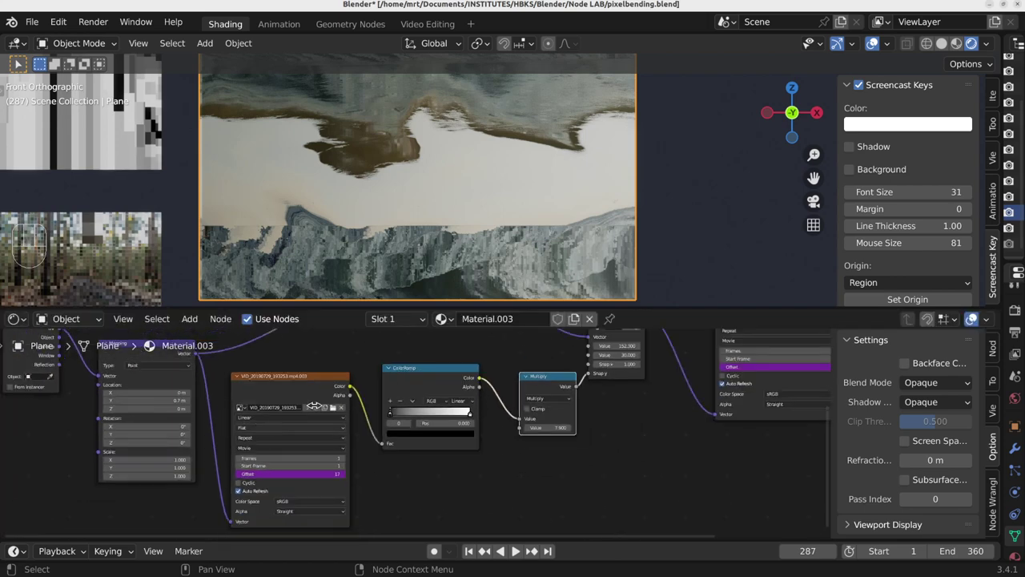
{"action": "left_click_drag", "start_coordinate": [274, 380], "coordinate": [283, 370]}
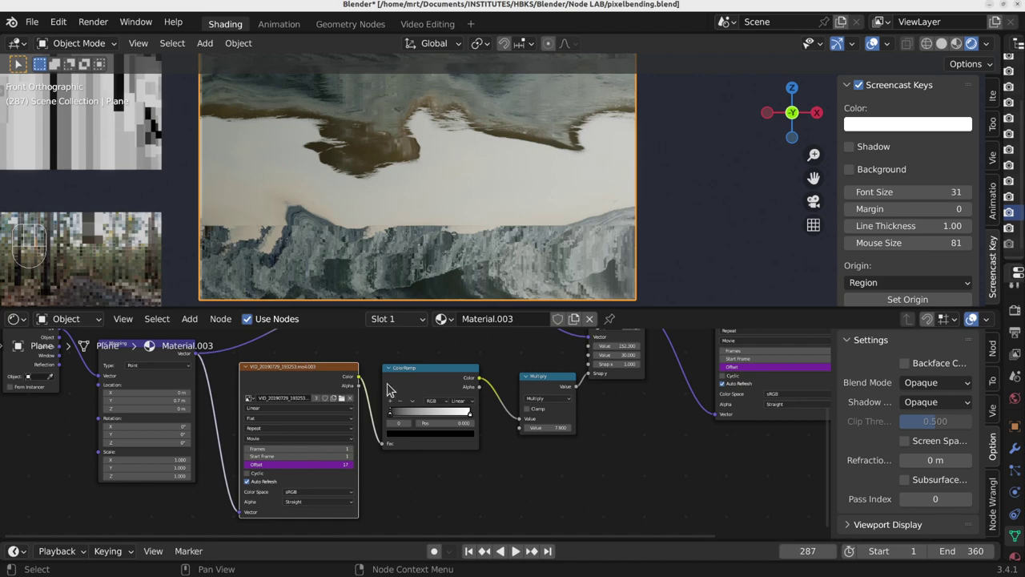
Step: Shift the ColorRamp node down and left and move the Multiply node up and left, closer to it
{"action": "middle_click_drag", "start_coordinate": [391, 423], "coordinate": [363, 451]}
{"action": "left_click_drag", "start_coordinate": [366, 441], "coordinate": [348, 455]}
{"action": "middle_click_drag", "start_coordinate": [559, 443], "coordinate": [509, 495]}
{"action": "scroll", "coordinate": [528, 477], "scroll_direction": "up", "scroll_amount": 2}
{"action": "left_click_drag", "start_coordinate": [446, 459], "coordinate": [428, 423]}
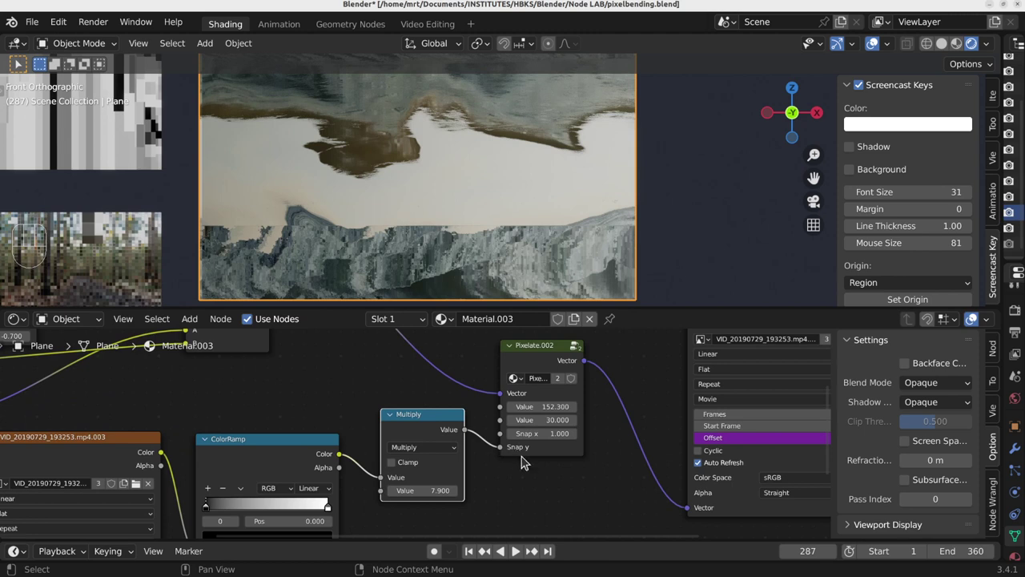
Step: Try a value of 2.900 in the Multiply node driving Snap y and undo the change
{"action": "mouse_move", "coordinate": [498, 446]}
{"action": "left_mouse_down"}
{"action": "mouse_move", "coordinate": [482, 453]}
{"action": "mouse_move", "coordinate": [605, 449]}
{"action": "mouse_move", "coordinate": [505, 458]}
{"action": "mouse_move", "coordinate": [500, 446]}
{"action": "left_mouse_up"}
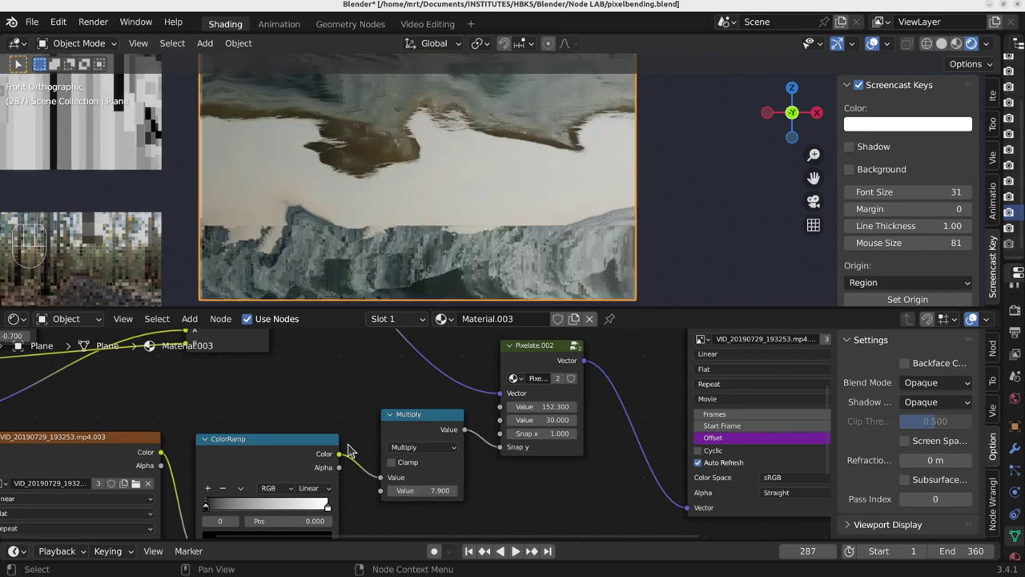
{"action": "left_click_drag", "start_coordinate": [432, 493], "coordinate": [396, 493]}
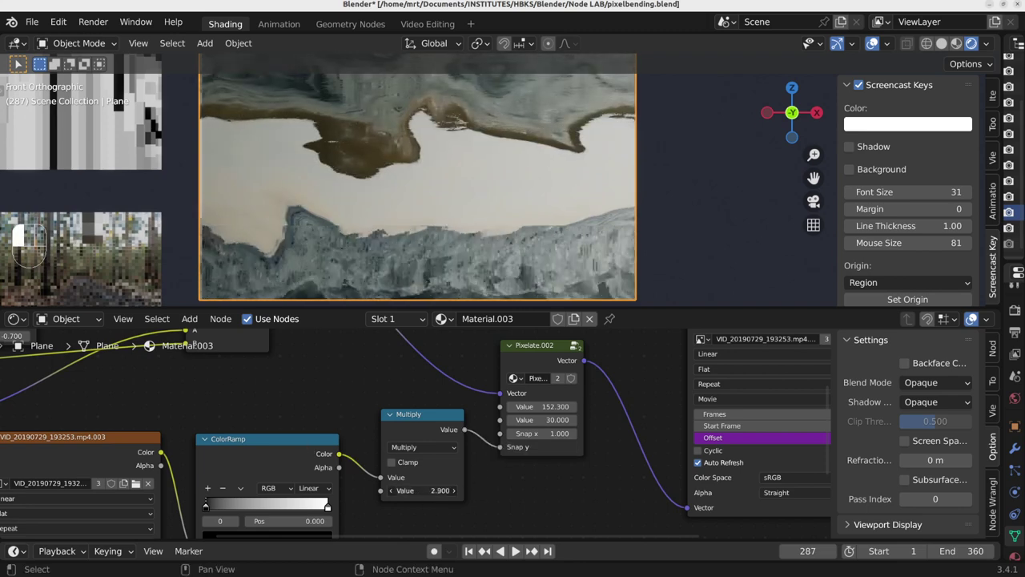
{"action": "key", "text": "ctrl+z"}
Step: Reposition the final movie texture, Pixelate.002 and Material Output nodes for a cleaner layout
{"action": "middle_click_drag", "start_coordinate": [293, 485], "coordinate": [416, 430]}
{"action": "left_click", "coordinate": [166, 407]}
{"action": "middle_click_drag", "start_coordinate": [619, 378], "coordinate": [176, 471]}
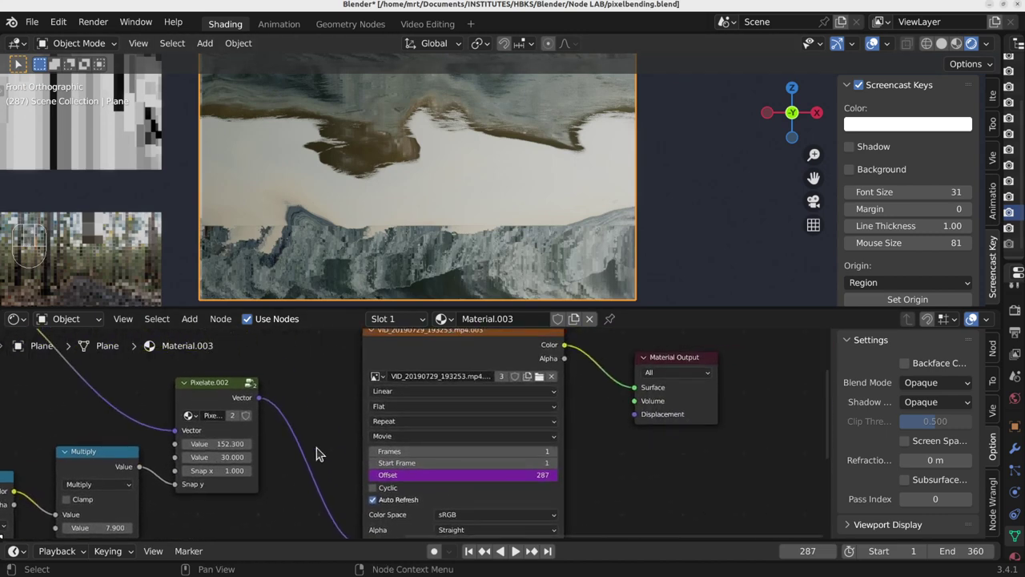
{"action": "scroll", "coordinate": [313, 452], "scroll_direction": "down", "scroll_amount": 6}
{"action": "left_click_drag", "start_coordinate": [392, 380], "coordinate": [422, 362]}
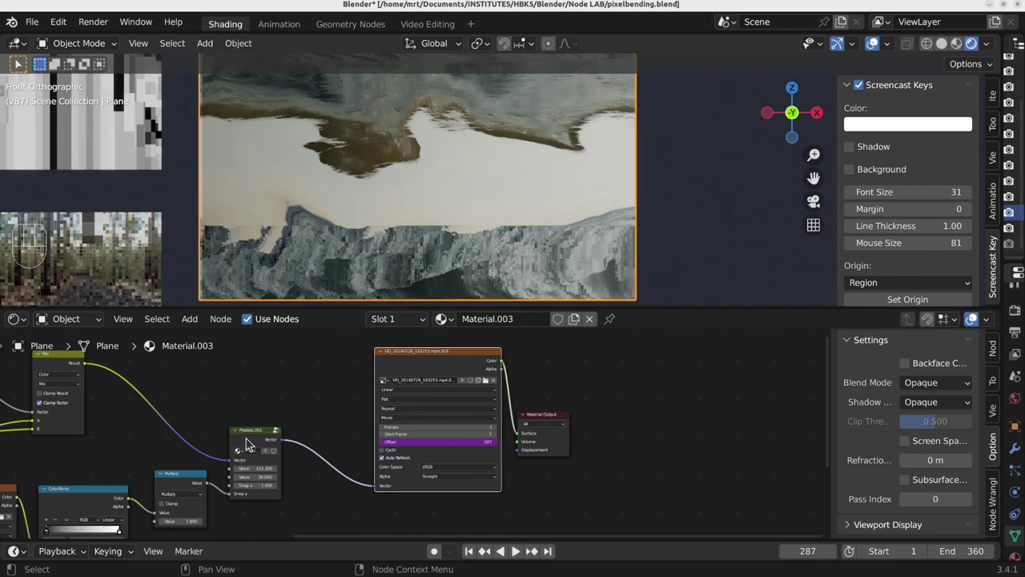
{"action": "left_click_drag", "start_coordinate": [557, 430], "coordinate": [586, 393]}
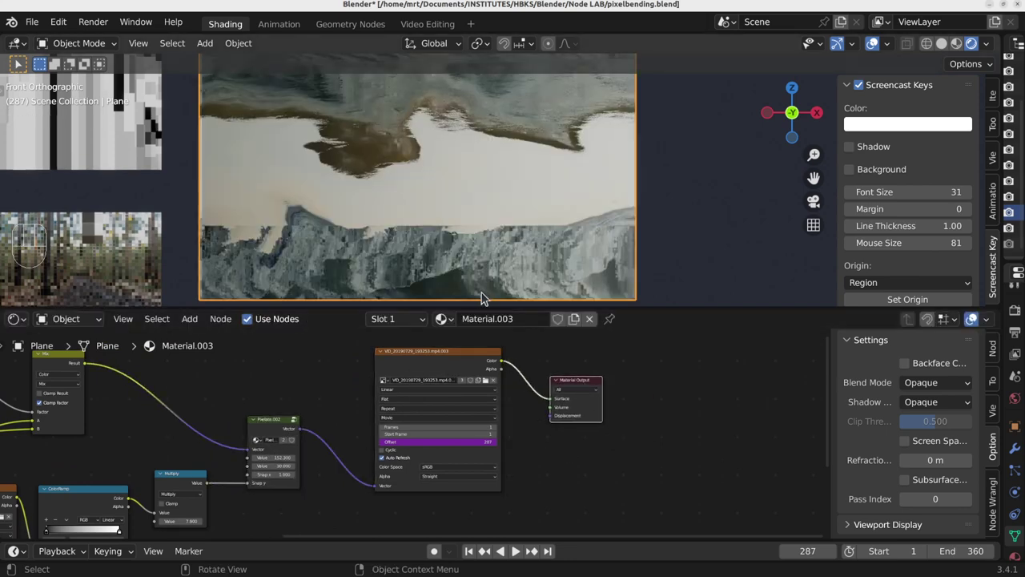
Step: Nudge the final movie texture node slightly left and down, and inspect the bent video plane in the viewport
{"action": "scroll", "coordinate": [447, 201], "scroll_direction": "down", "scroll_amount": 2}
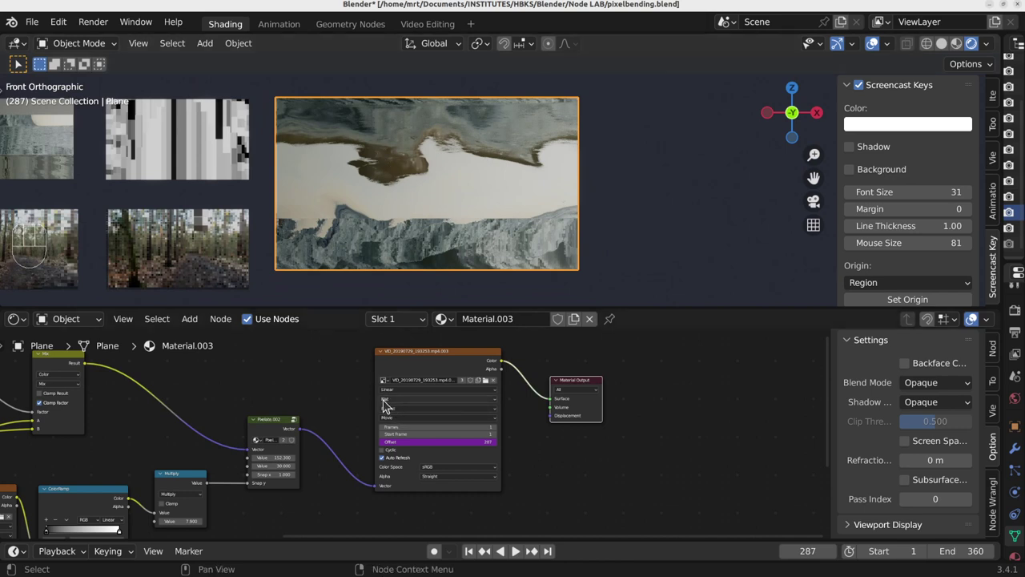
{"action": "mouse_move", "coordinate": [415, 367]}
{"action": "left_mouse_down"}
{"action": "mouse_move", "coordinate": [360, 369]}
{"action": "mouse_move", "coordinate": [406, 371]}
{"action": "left_mouse_up"}
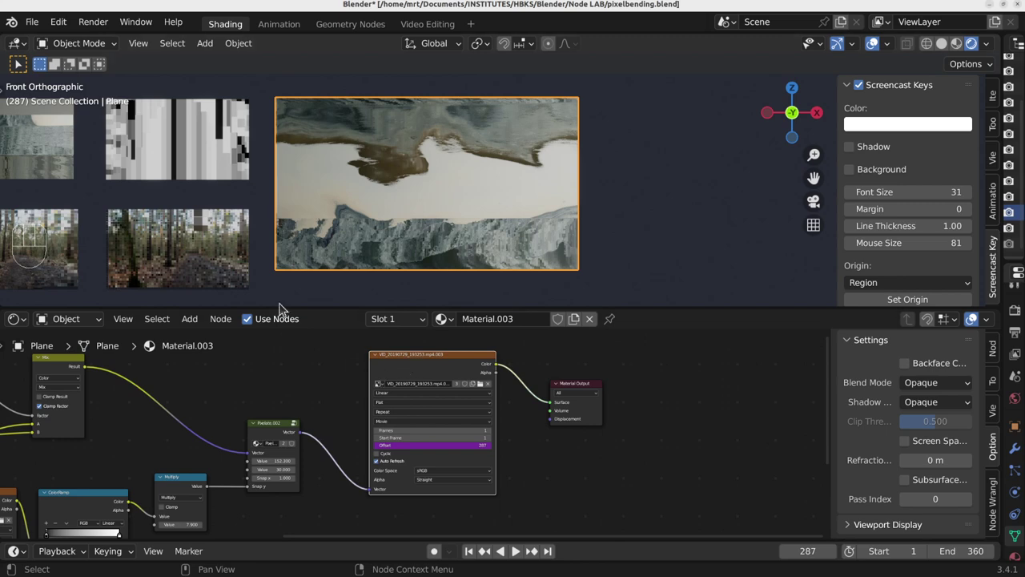
{"action": "scroll", "coordinate": [212, 221], "scroll_direction": "down", "scroll_amount": 1}
{"action": "scroll", "coordinate": [209, 231], "scroll_direction": "up", "scroll_amount": 4}
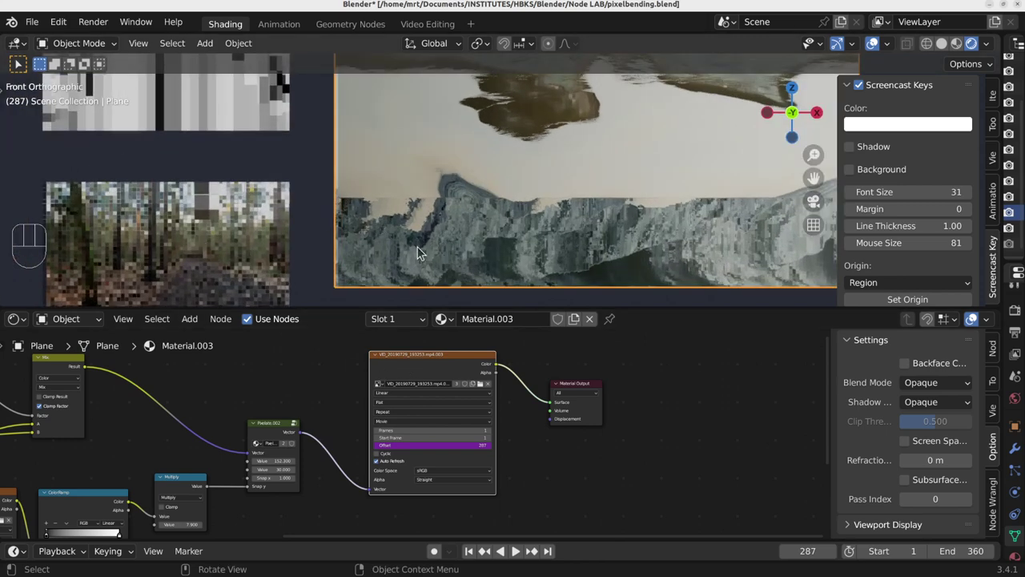
{"action": "scroll", "coordinate": [448, 206], "scroll_direction": "down", "scroll_amount": 1}
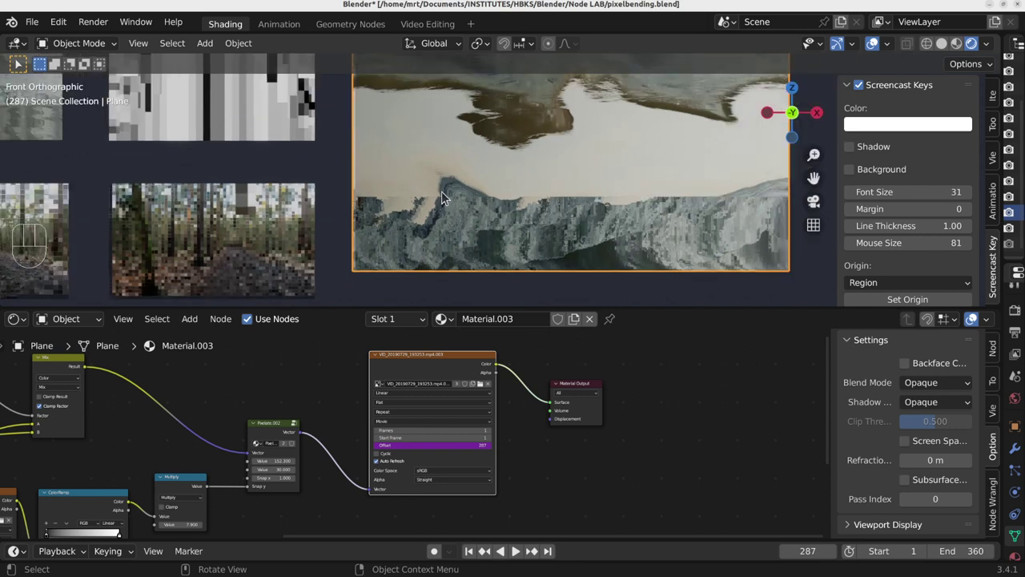